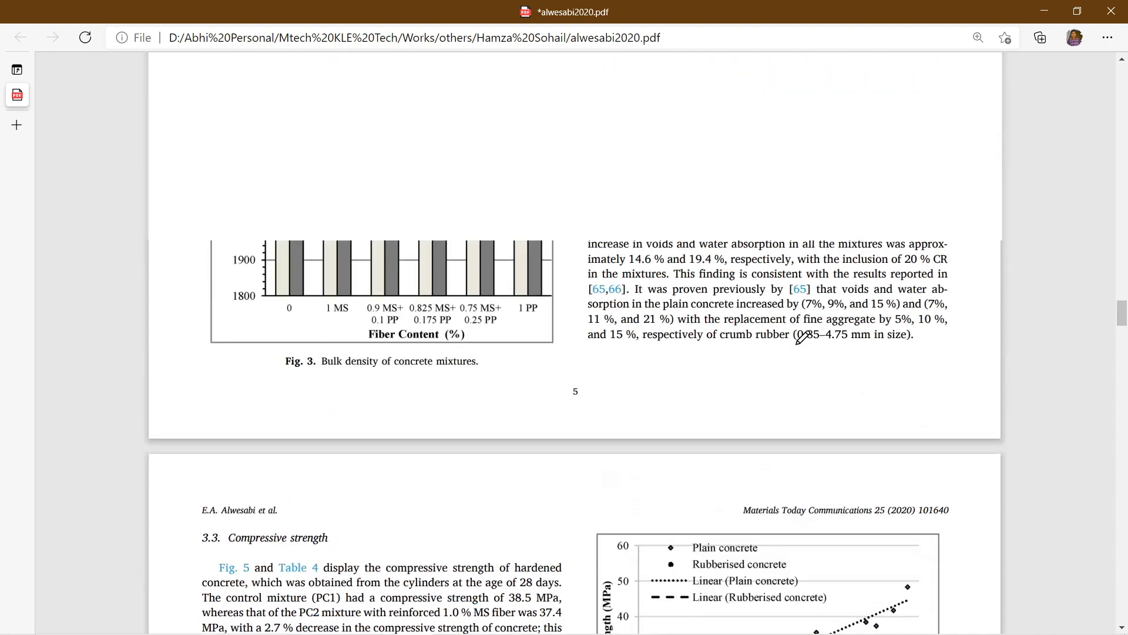
pyautogui.scroll(1, 802, 337)
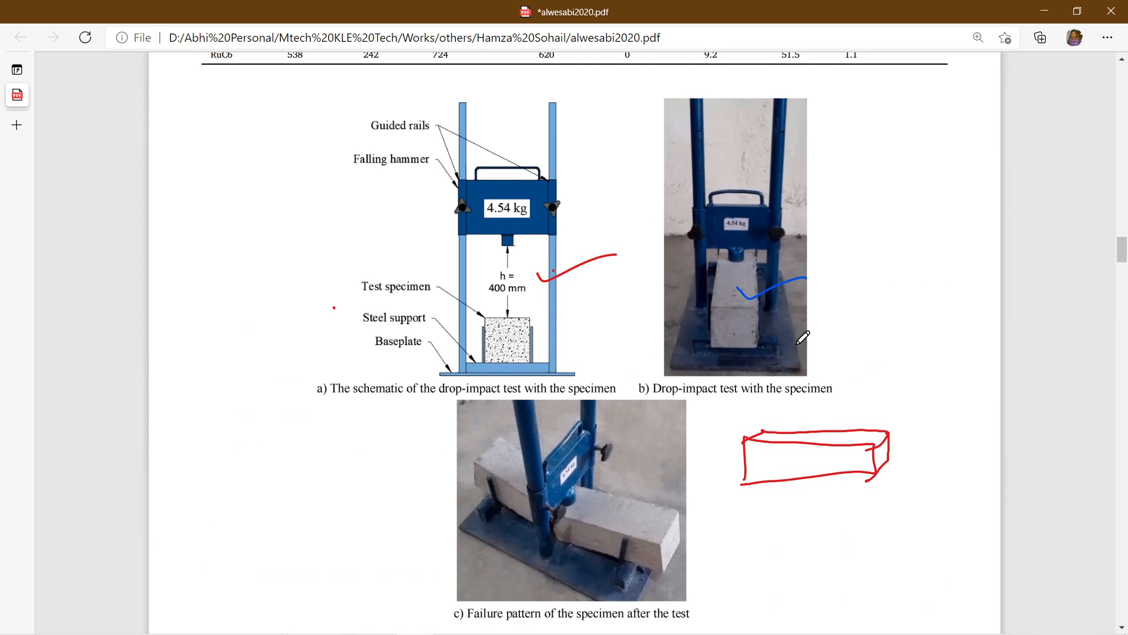
# Step: Handwrite "Low velocity Impact test" in red ink beside the drop-impact test schematic on page 4
pyautogui.moveTo(198, 233); pyautogui.dragTo(220, 259)
pyautogui.moveTo(224, 245); pyautogui.dragTo(227, 246)
pyautogui.moveTo(234, 243)
pyautogui.mouseDown()
pyautogui.moveTo(278, 240)
pyautogui.moveTo(295, 214)
pyautogui.moveTo(329, 201)
pyautogui.moveTo(357, 197)
pyautogui.moveTo(362, 216)
pyautogui.moveTo(344, 188)
pyautogui.mouseUp()
pyautogui.moveTo(254, 298)
pyautogui.mouseDown()
pyautogui.moveTo(281, 276)
pyautogui.moveTo(271, 307)
pyautogui.moveTo(353, 243)
pyautogui.mouseUp()
pyautogui.moveTo(355, 252)
pyautogui.mouseDown()
pyautogui.moveTo(365, 228)
pyautogui.moveTo(383, 231)
pyautogui.mouseUp()
pyautogui.moveTo(372, 225); pyautogui.dragTo(415, 210)
pyautogui.moveTo(397, 205); pyautogui.dragTo(423, 191)
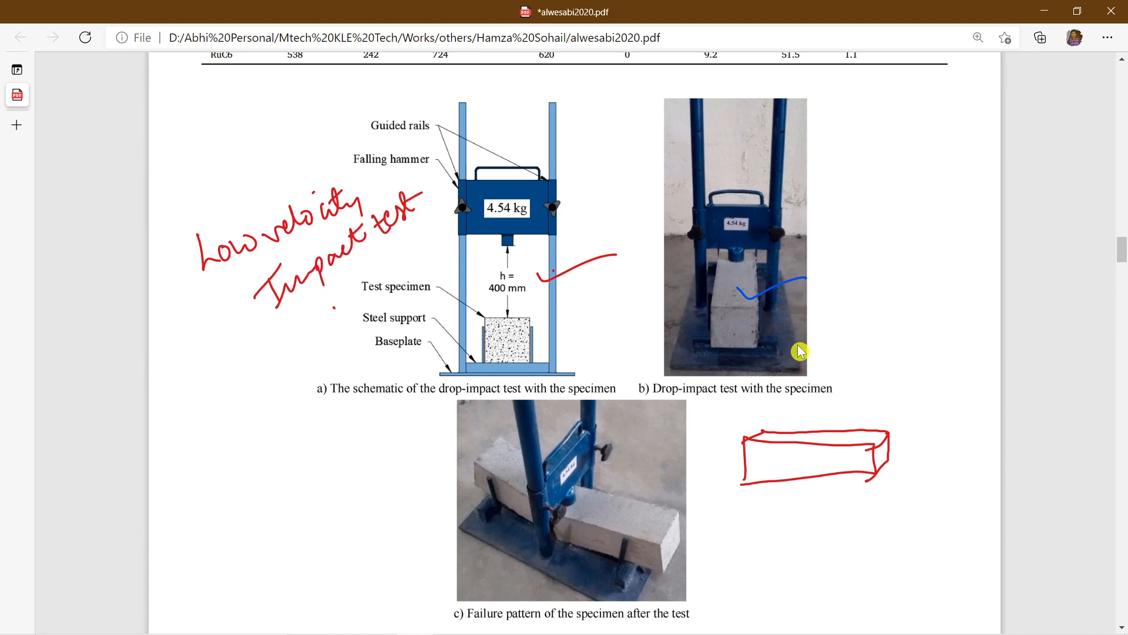
# Step: Mark the specimen failure photo in Fig. 2 and underline the "Results and discussion" heading in red ink
pyautogui.scroll(-3, 894, 441)
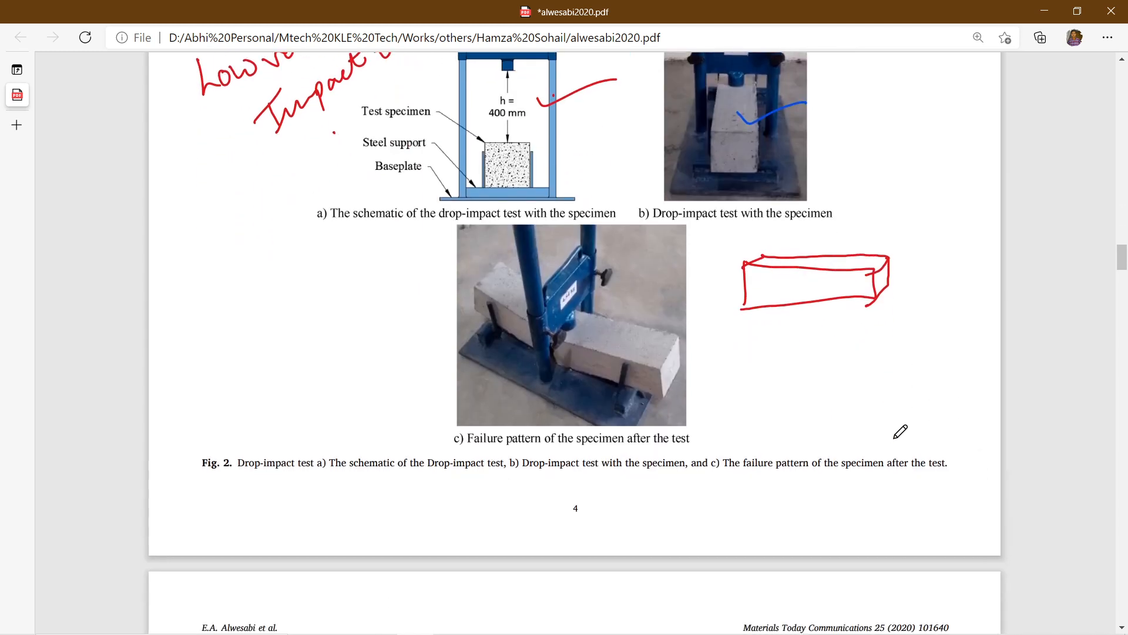
pyautogui.scroll(-2, 894, 432)
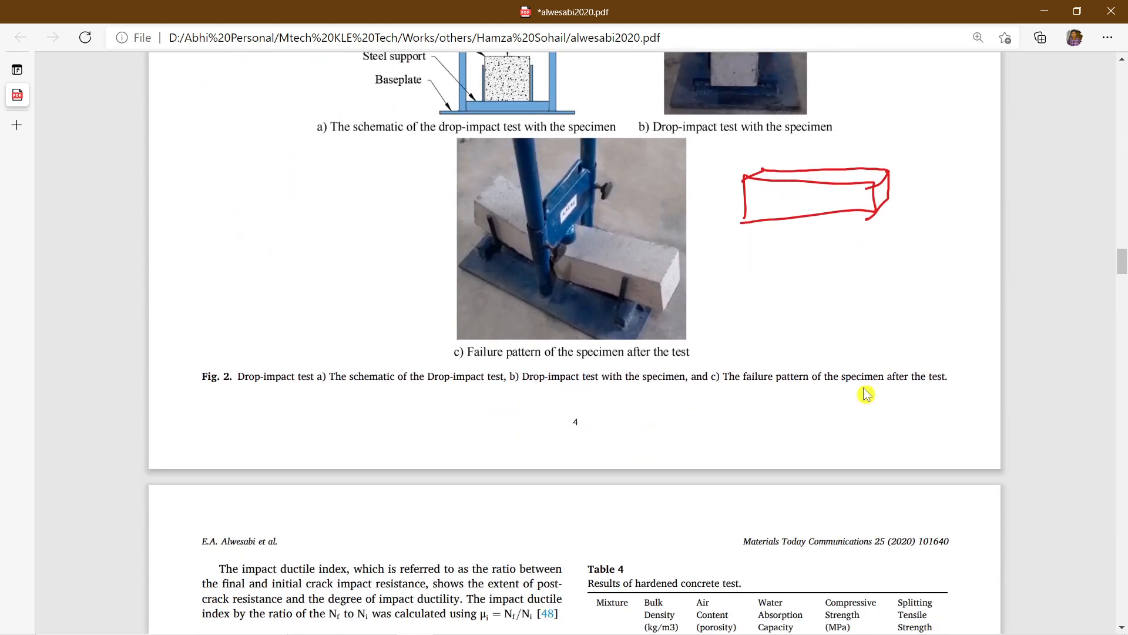
pyautogui.moveTo(670, 305); pyautogui.dragTo(748, 290)
pyautogui.scroll(-12, 866, 394)
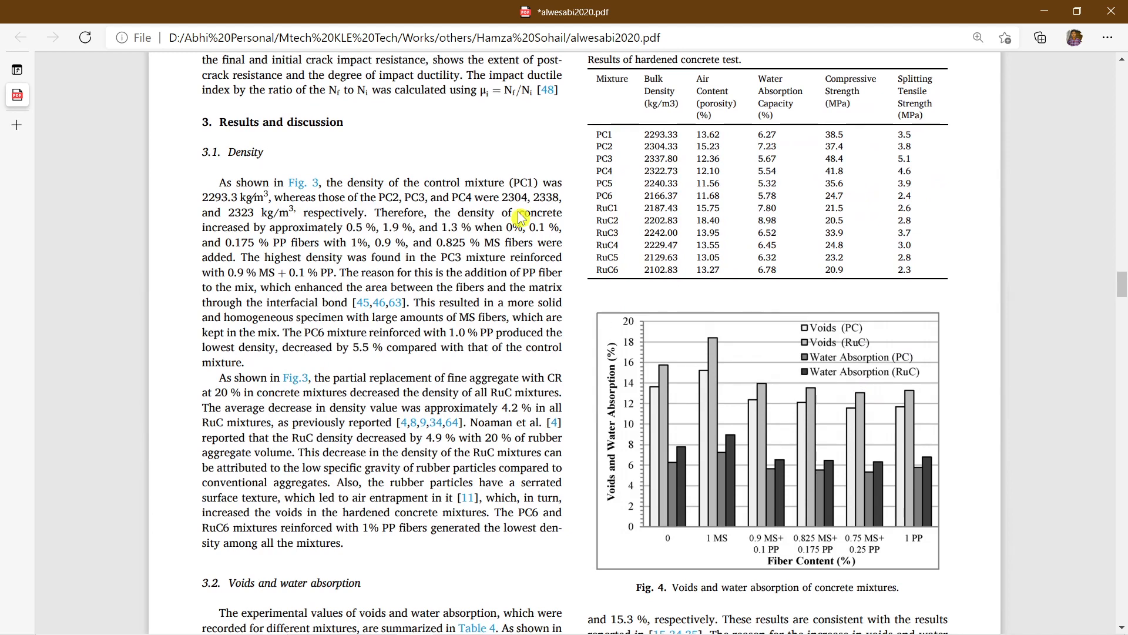
pyautogui.moveTo(224, 137); pyautogui.dragTo(338, 135)
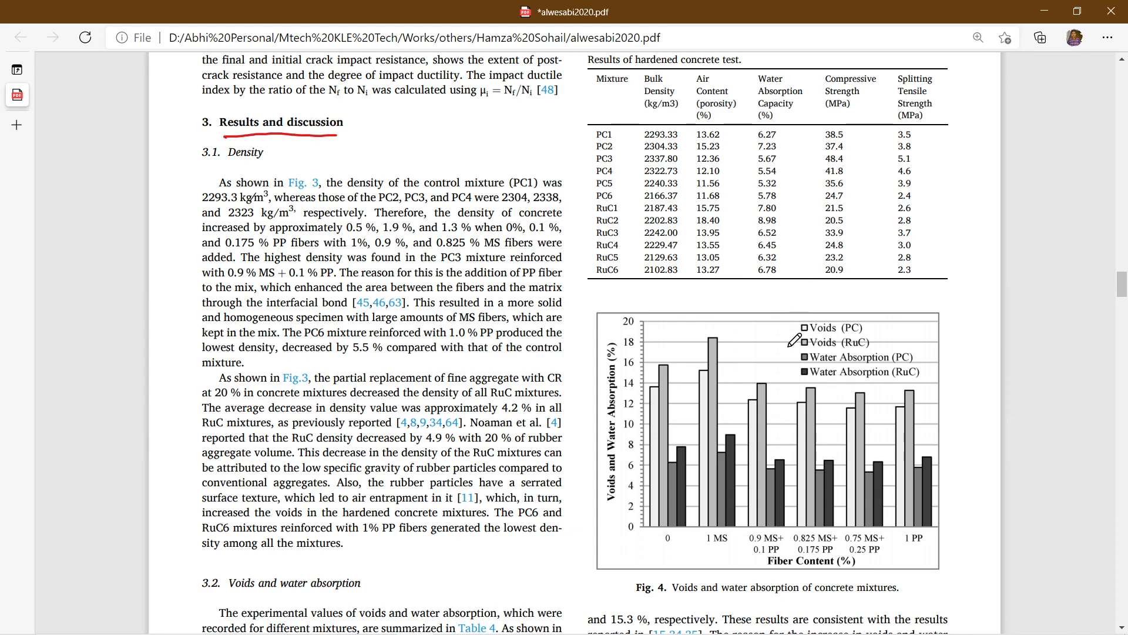
# Step: Underline the PC1 mix label in Table 5, the drop hammer impact test results, in red ink
pyautogui.scroll(-5, 794, 339)
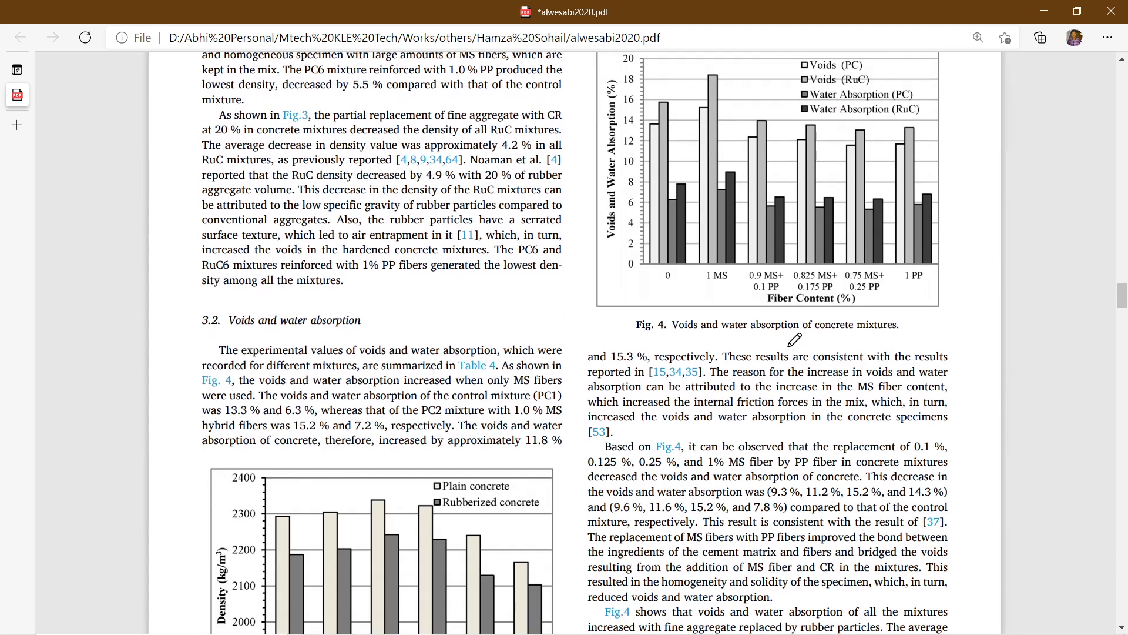
pyautogui.scroll(-10, 794, 340)
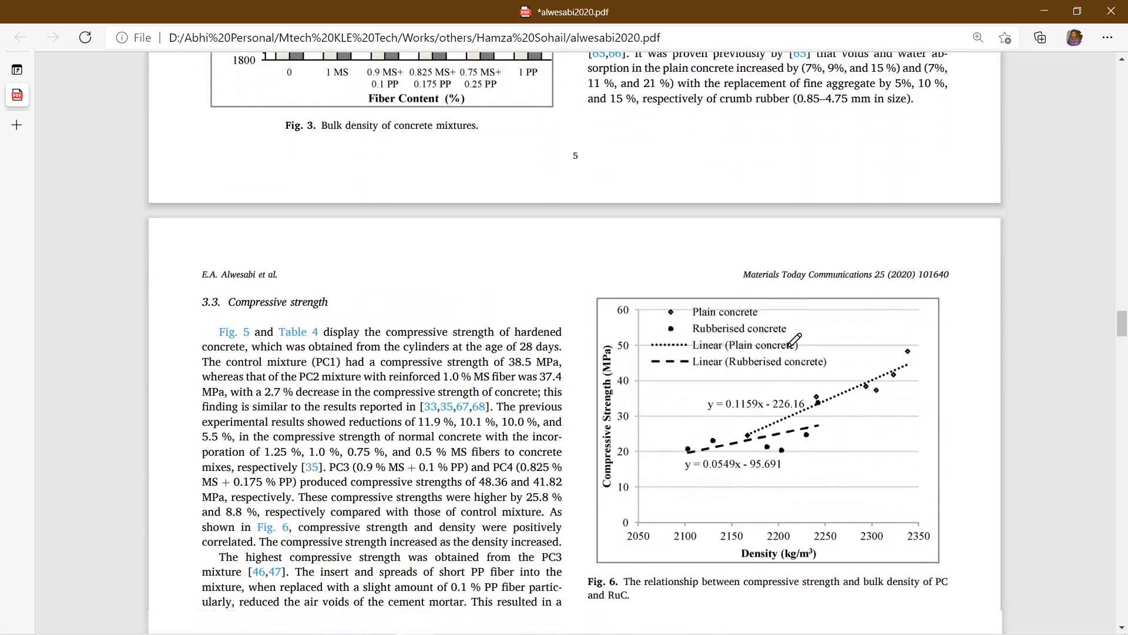
pyautogui.scroll(-18, 794, 339)
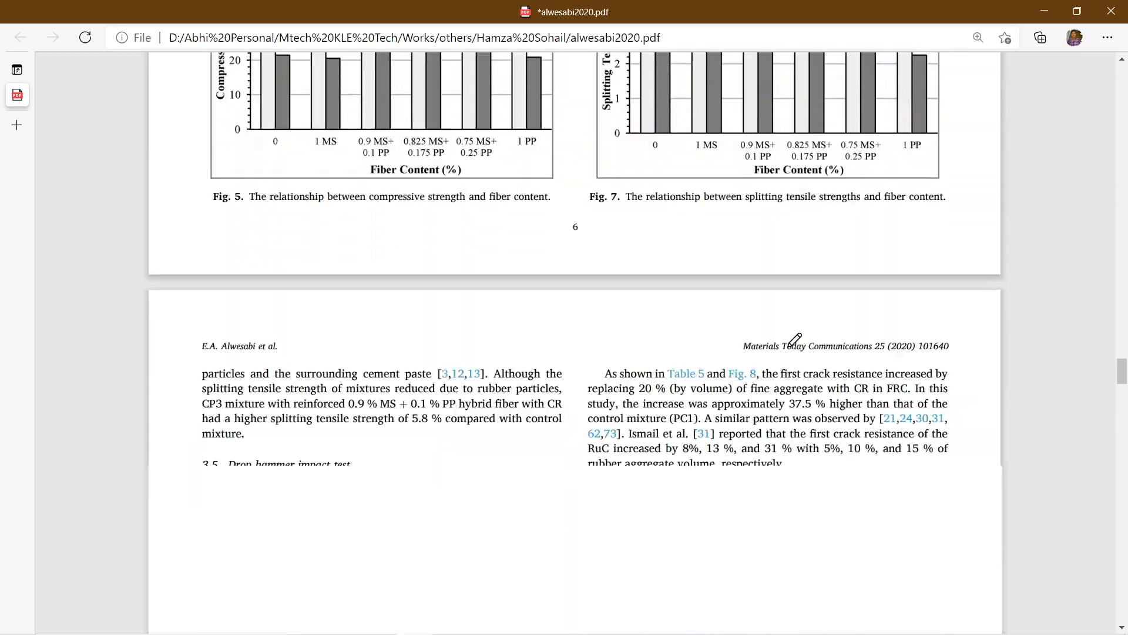
pyautogui.scroll(-14, 795, 340)
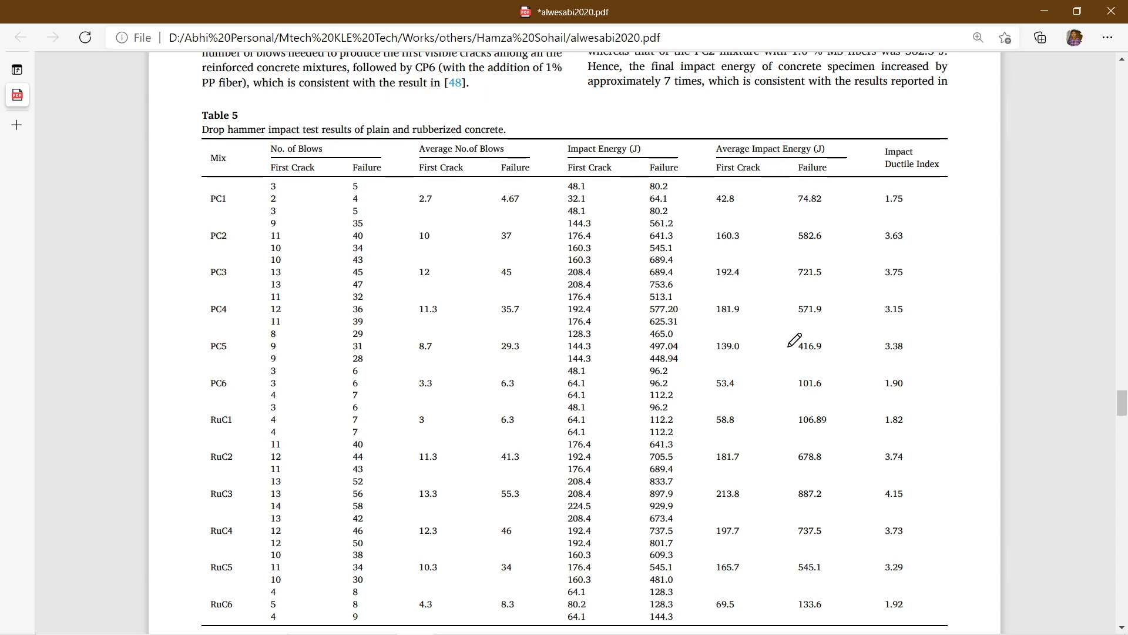
pyautogui.scroll(-1, 794, 341)
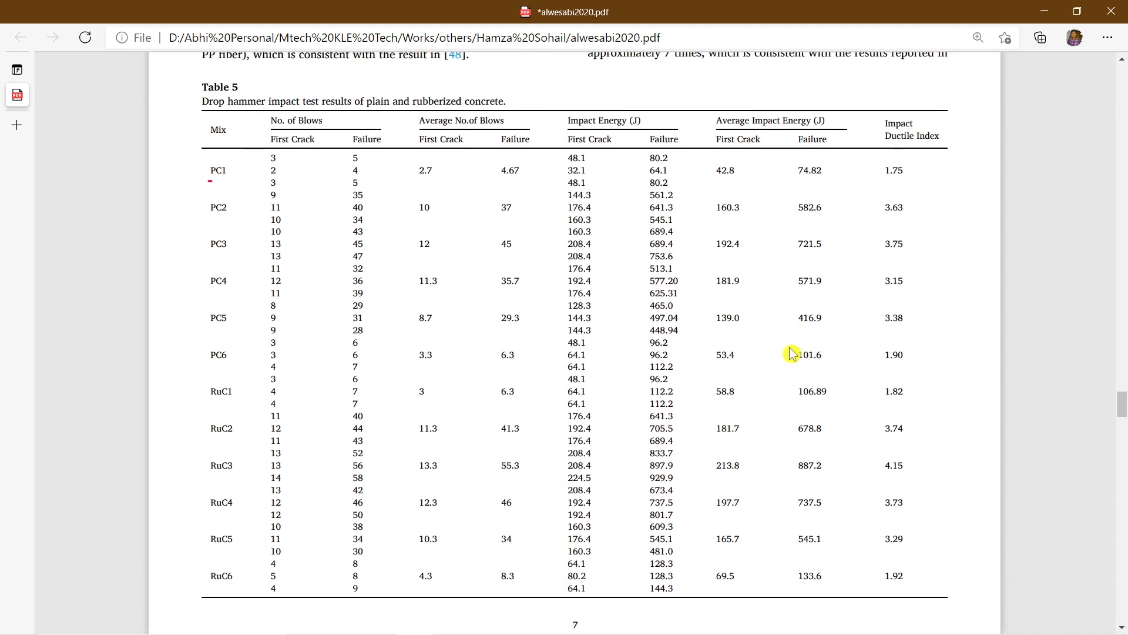
pyautogui.moveTo(211, 181); pyautogui.dragTo(234, 174)
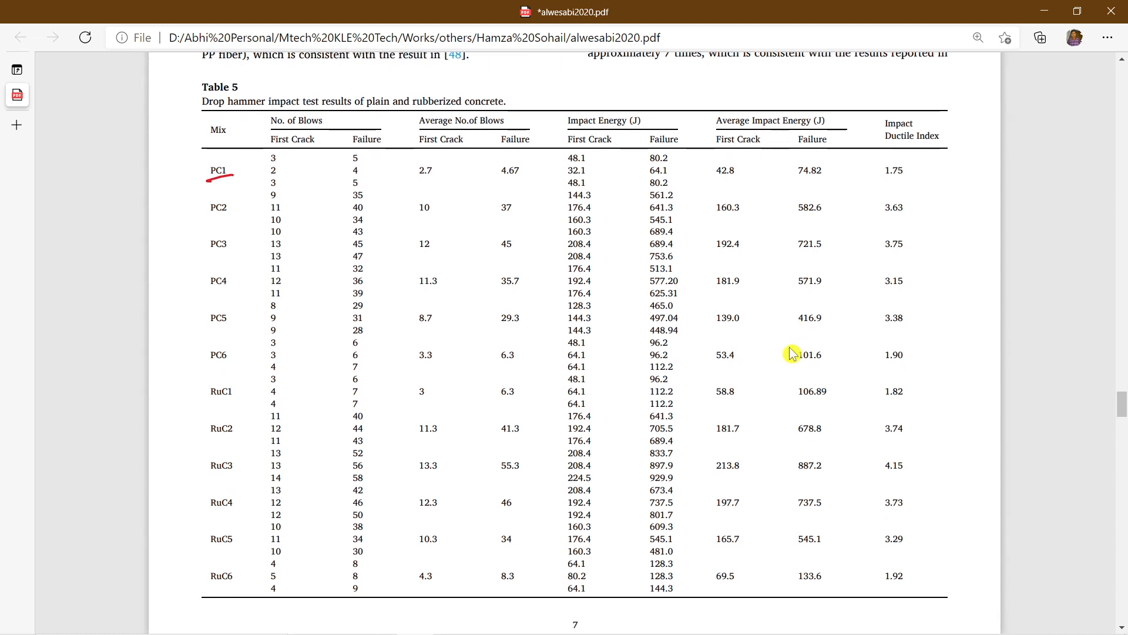
# Step: Handwrite abbreviation notes above Table 5 explaining PC as plain concrete and RuC as rubber concrete
pyautogui.moveTo(573, 86)
pyautogui.mouseDown()
pyautogui.moveTo(571, 115)
pyautogui.moveTo(571, 99)
pyautogui.mouseUp()
pyautogui.moveTo(590, 93)
pyautogui.mouseDown()
pyautogui.moveTo(589, 104)
pyautogui.moveTo(610, 98)
pyautogui.moveTo(625, 118)
pyautogui.moveTo(633, 106)
pyautogui.mouseUp()
pyautogui.moveTo(638, 87)
pyautogui.mouseDown()
pyautogui.moveTo(650, 105)
pyautogui.moveTo(671, 104)
pyautogui.mouseUp()
pyautogui.moveTo(672, 104); pyautogui.dragTo(738, 104)
pyautogui.moveTo(746, 99)
pyautogui.mouseDown()
pyautogui.moveTo(773, 96)
pyautogui.moveTo(816, 118)
pyautogui.mouseUp()
pyautogui.moveTo(814, 93); pyautogui.dragTo(836, 112)
pyautogui.moveTo(837, 98)
pyautogui.mouseDown()
pyautogui.moveTo(836, 109)
pyautogui.moveTo(904, 105)
pyautogui.mouseUp()
pyautogui.moveTo(901, 94); pyautogui.dragTo(922, 111)
pyautogui.moveTo(920, 95); pyautogui.dragTo(943, 108)
pyautogui.moveTo(944, 94)
pyautogui.mouseDown()
pyautogui.moveTo(960, 111)
pyautogui.moveTo(985, 106)
pyautogui.moveTo(946, 131)
pyautogui.moveTo(956, 132)
pyautogui.mouseUp()
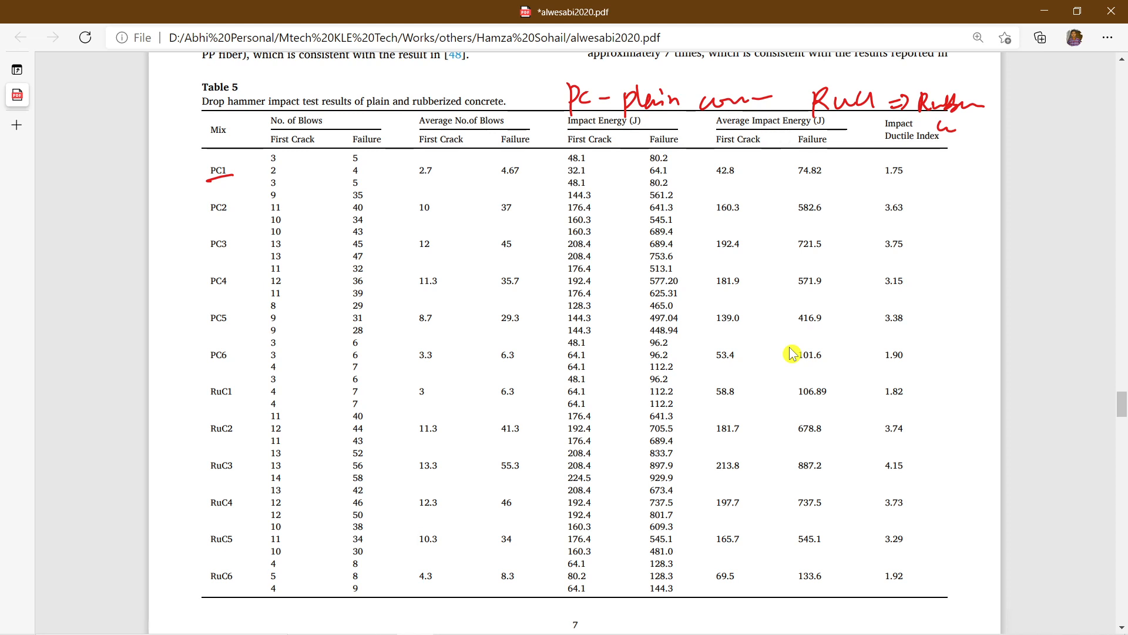
# Step: Tick PC1's first-crack and failure values for blows and impact energy, and box its impact ductile index
pyautogui.moveTo(283, 156); pyautogui.dragTo(301, 152)
pyautogui.moveTo(366, 155); pyautogui.dragTo(380, 149)
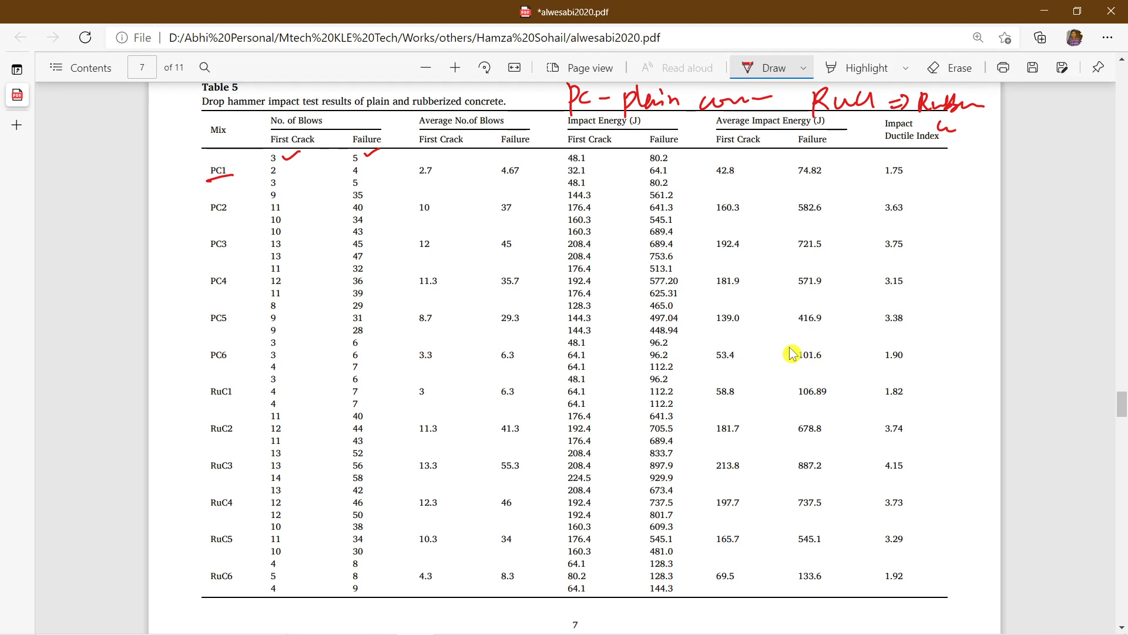
pyautogui.moveTo(590, 154); pyautogui.dragTo(607, 150)
pyautogui.moveTo(674, 156); pyautogui.dragTo(693, 150)
pyautogui.moveTo(879, 160)
pyautogui.mouseDown()
pyautogui.moveTo(901, 185)
pyautogui.moveTo(915, 158)
pyautogui.moveTo(890, 155)
pyautogui.mouseUp()
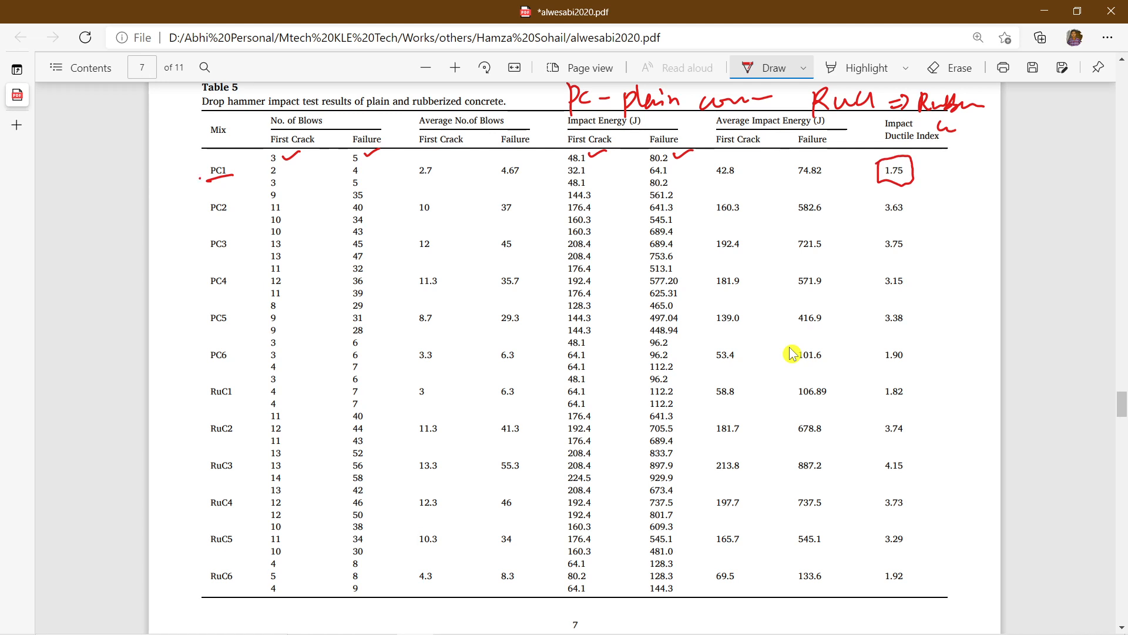
# Step: Draw red brackets beside Table 5 grouping mixes PC1 to PC6 and RuC1 to RuC6
pyautogui.moveTo(199, 178); pyautogui.dragTo(212, 377)
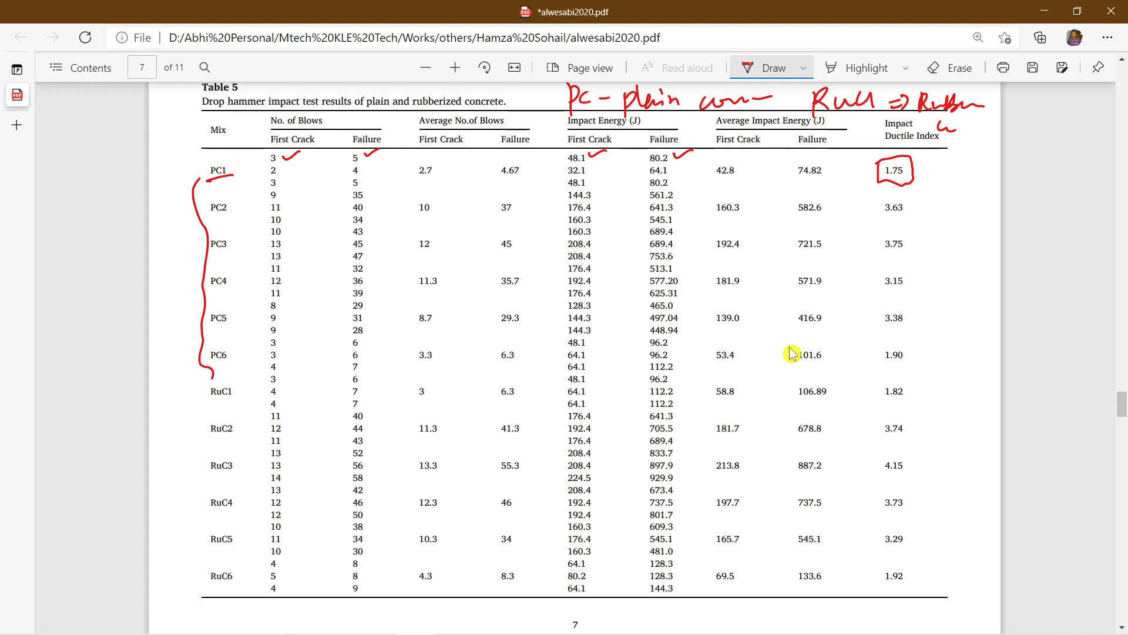
pyautogui.moveTo(203, 388); pyautogui.dragTo(204, 586)
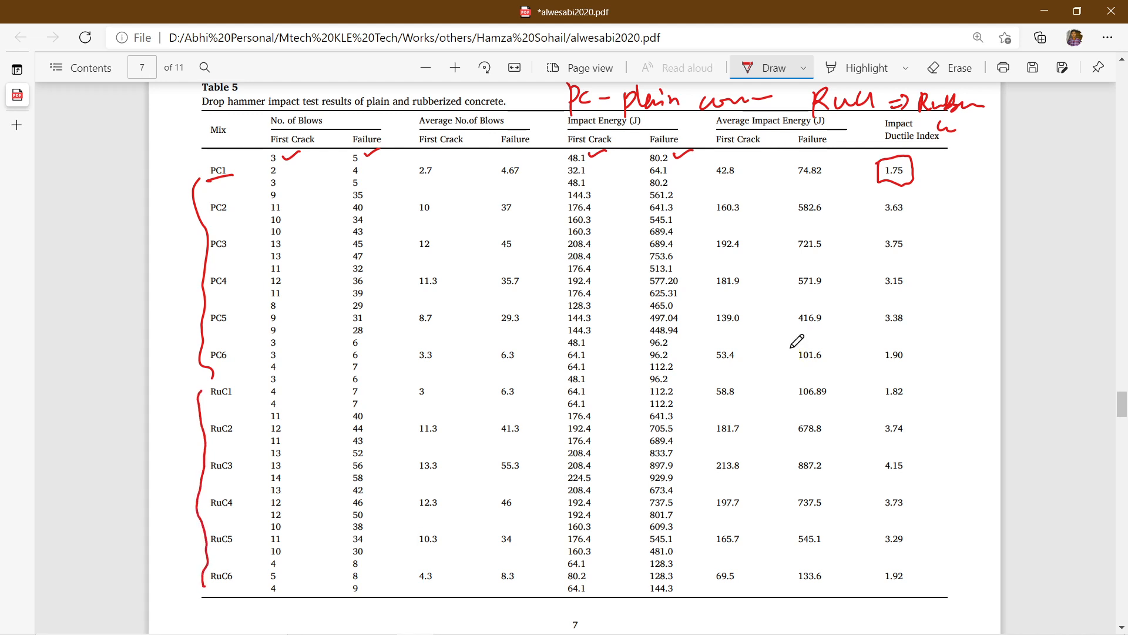
# Step: Examine the paper's impact result charts, ductile index discussion and conclusions following Table 5
pyautogui.scroll(-5, 823, 353)
pyautogui.scroll(-3, 846, 355)
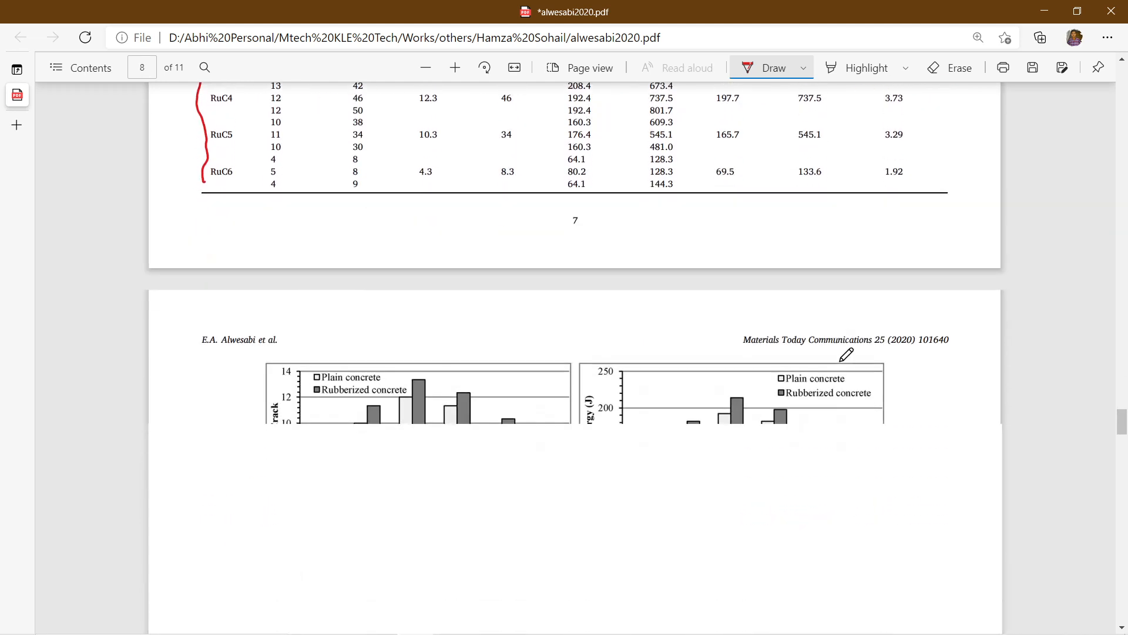
pyautogui.scroll(-12, 846, 355)
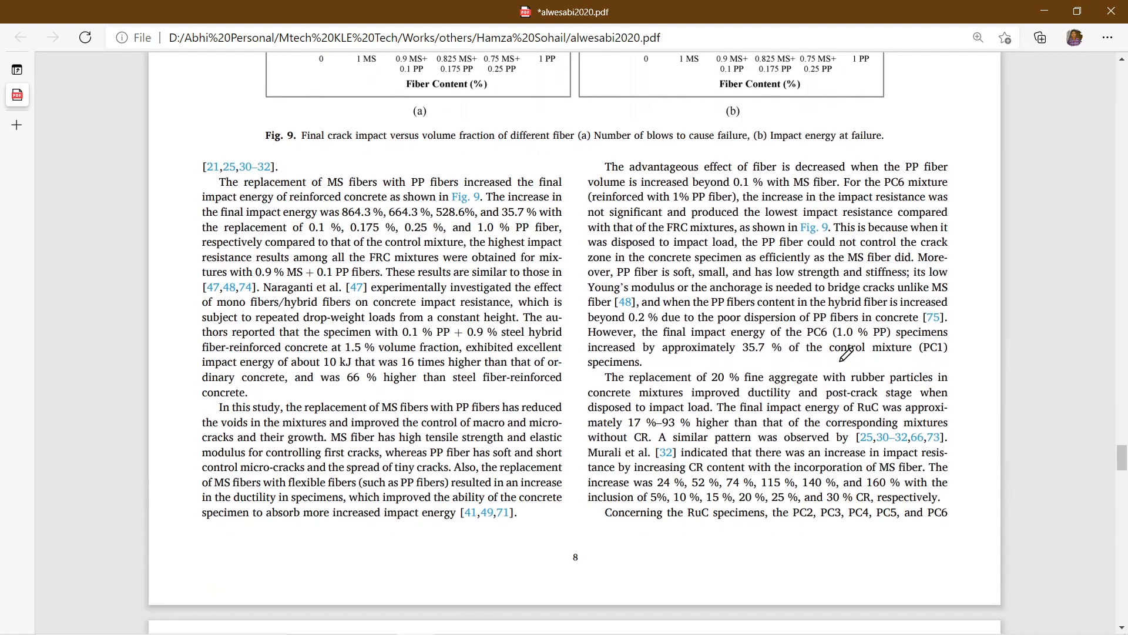
pyautogui.scroll(-5, 846, 354)
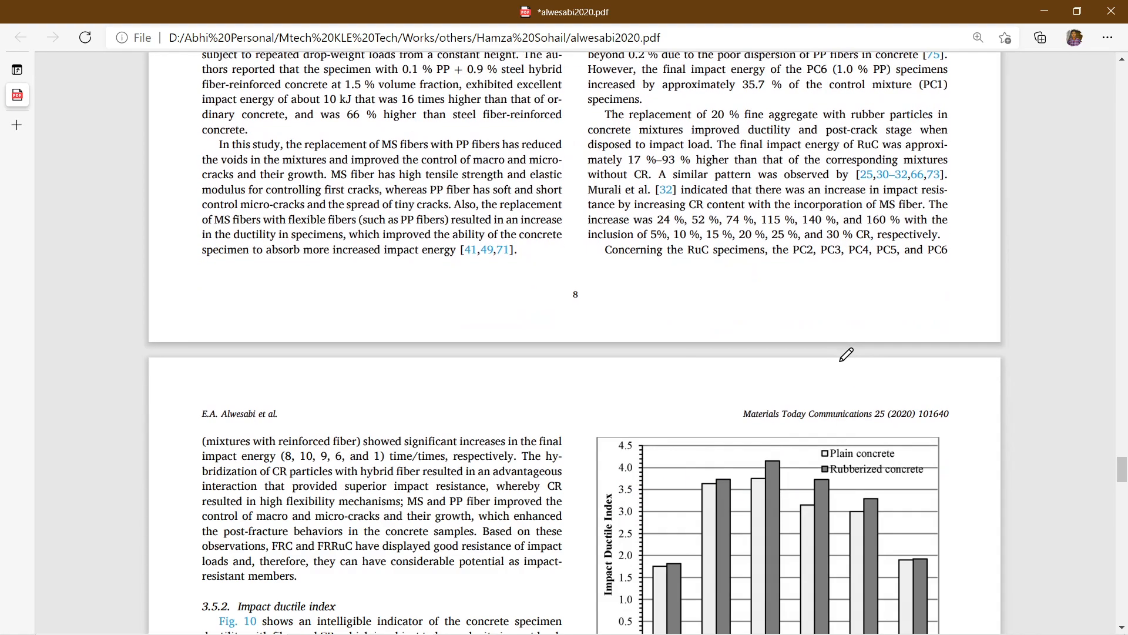
pyautogui.scroll(-9, 846, 355)
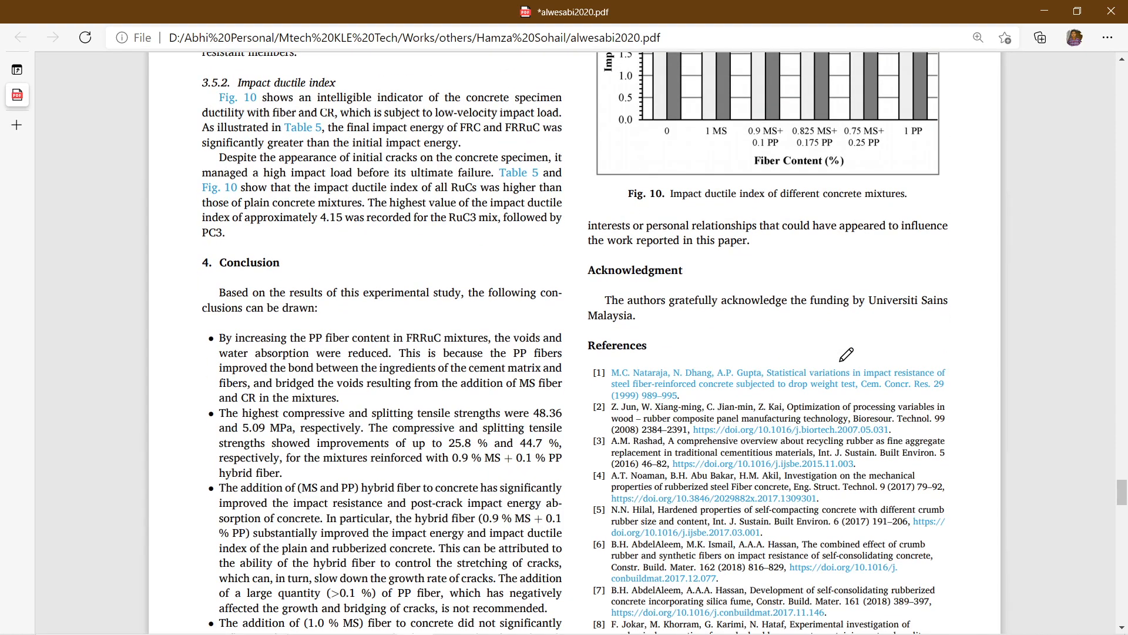
pyautogui.scroll(-3, 846, 355)
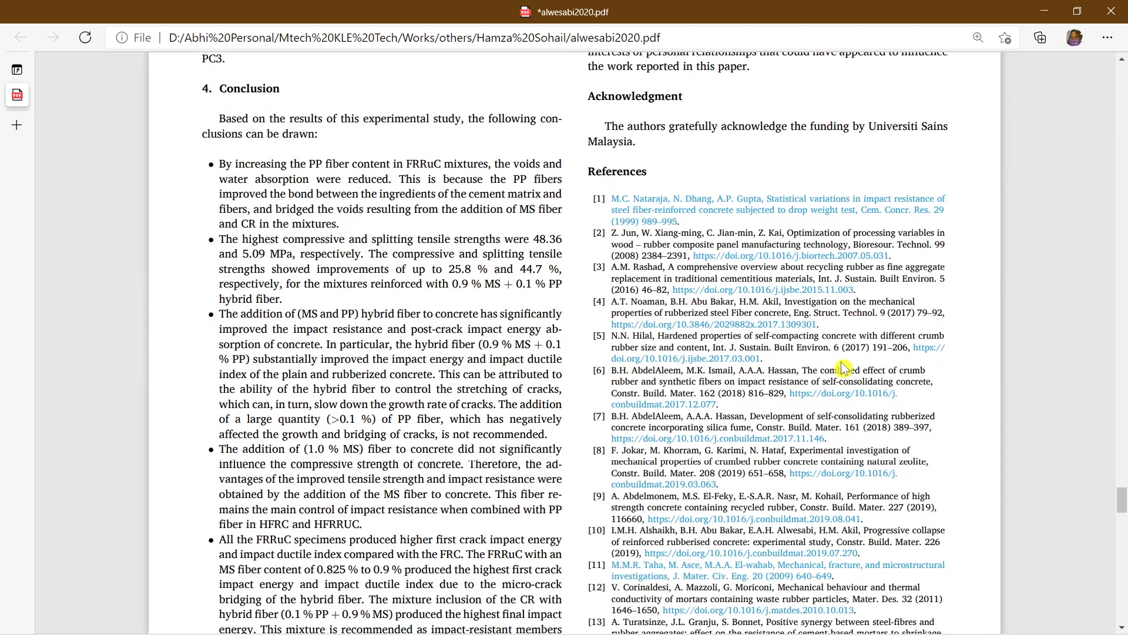
pyautogui.scroll(-3, 564, 358)
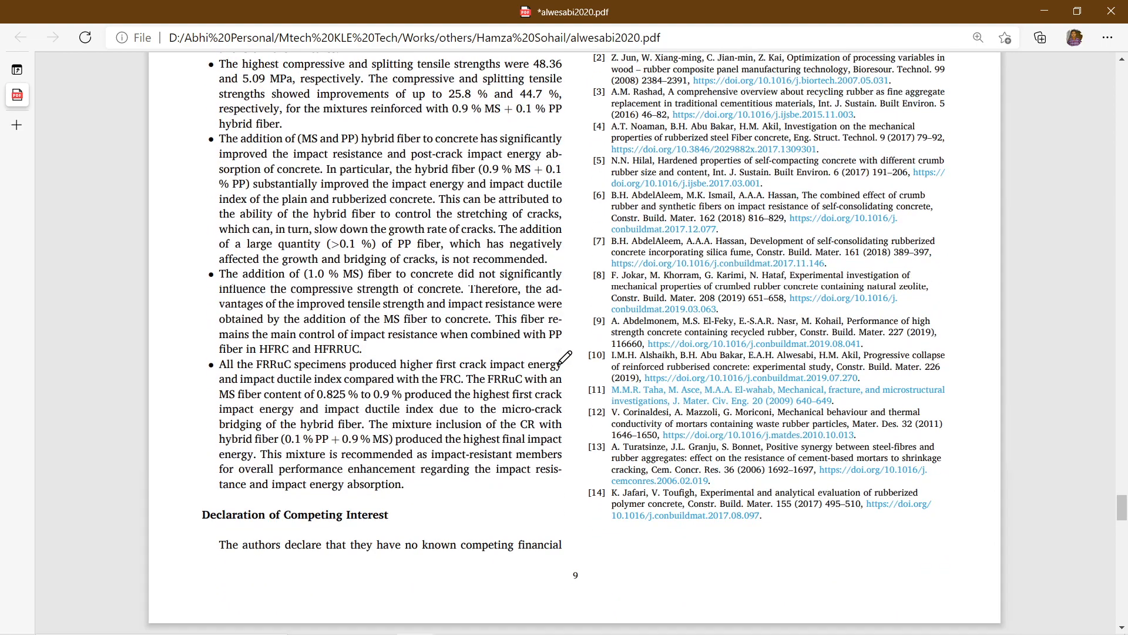
pyautogui.scroll(15, 564, 358)
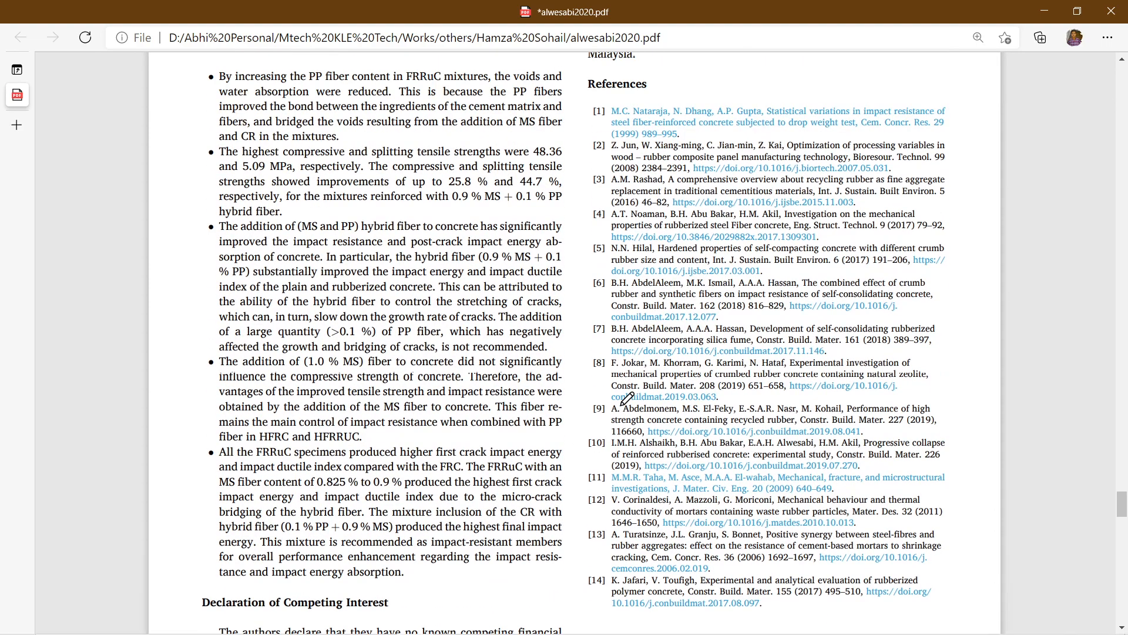
pyautogui.scroll(10, 626, 399)
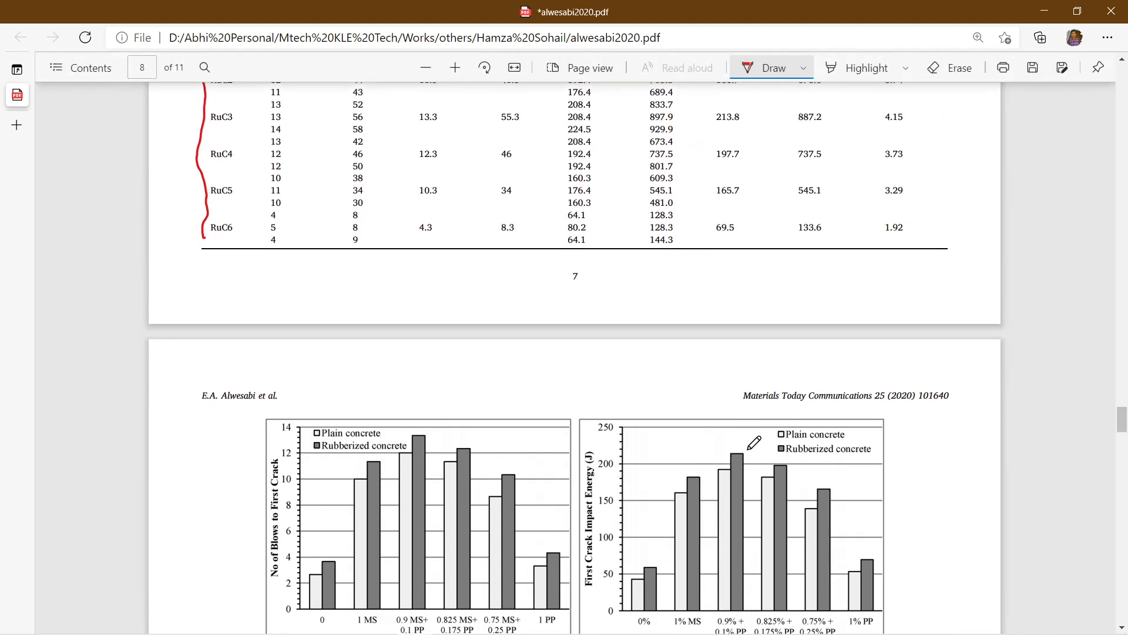
# Step: Switch to the OneNote page on impact resistance and draw two black arrows branching downward below the title
pyautogui.click(605, 621)
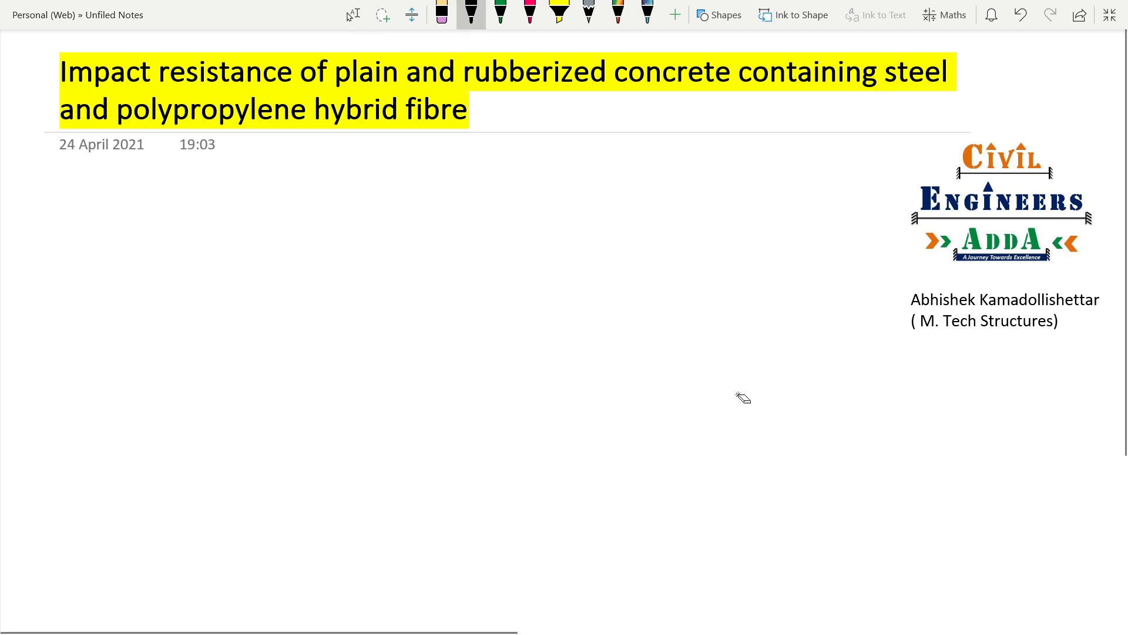
pyautogui.click(471, 13)
pyautogui.moveTo(327, 273); pyautogui.dragTo(397, 191)
pyautogui.moveTo(331, 244); pyautogui.dragTo(361, 263)
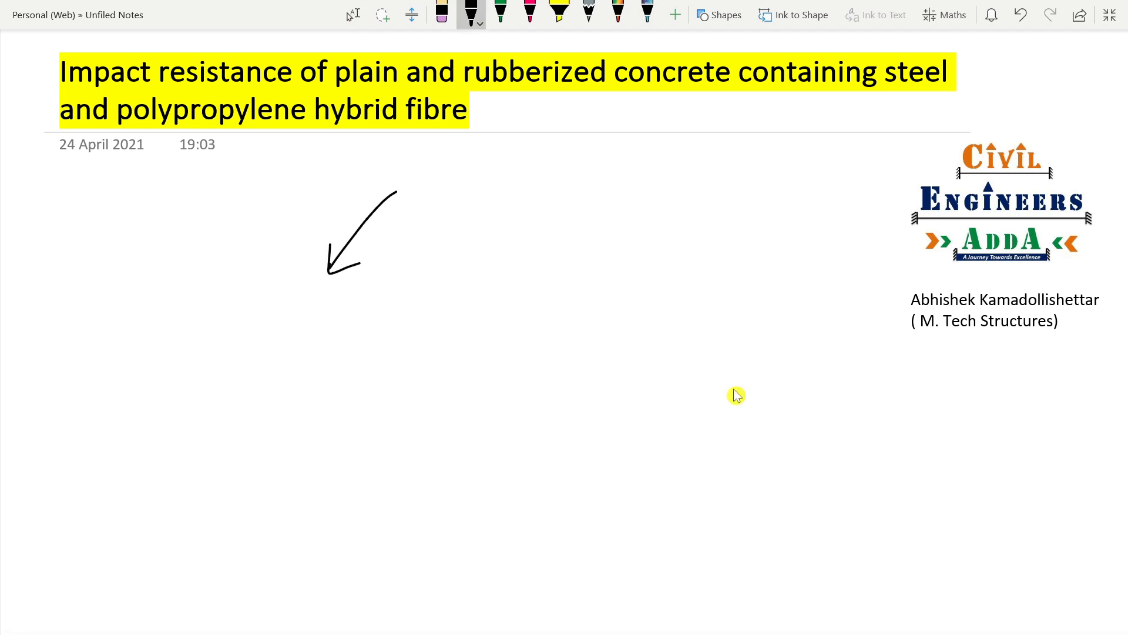
pyautogui.moveTo(397, 188)
pyautogui.mouseDown()
pyautogui.moveTo(499, 255)
pyautogui.moveTo(489, 268)
pyautogui.mouseUp()
# Step: Handwrite "Modelling" with a circled number 1 beneath the first branch arrow
pyautogui.moveTo(252, 292); pyautogui.dragTo(253, 317)
pyautogui.moveTo(245, 281)
pyautogui.mouseDown()
pyautogui.moveTo(246, 324)
pyautogui.moveTo(334, 311)
pyautogui.moveTo(364, 291)
pyautogui.moveTo(388, 321)
pyautogui.mouseUp()
pyautogui.moveTo(395, 286)
pyautogui.mouseDown()
pyautogui.moveTo(397, 320)
pyautogui.moveTo(451, 330)
pyautogui.mouseUp()
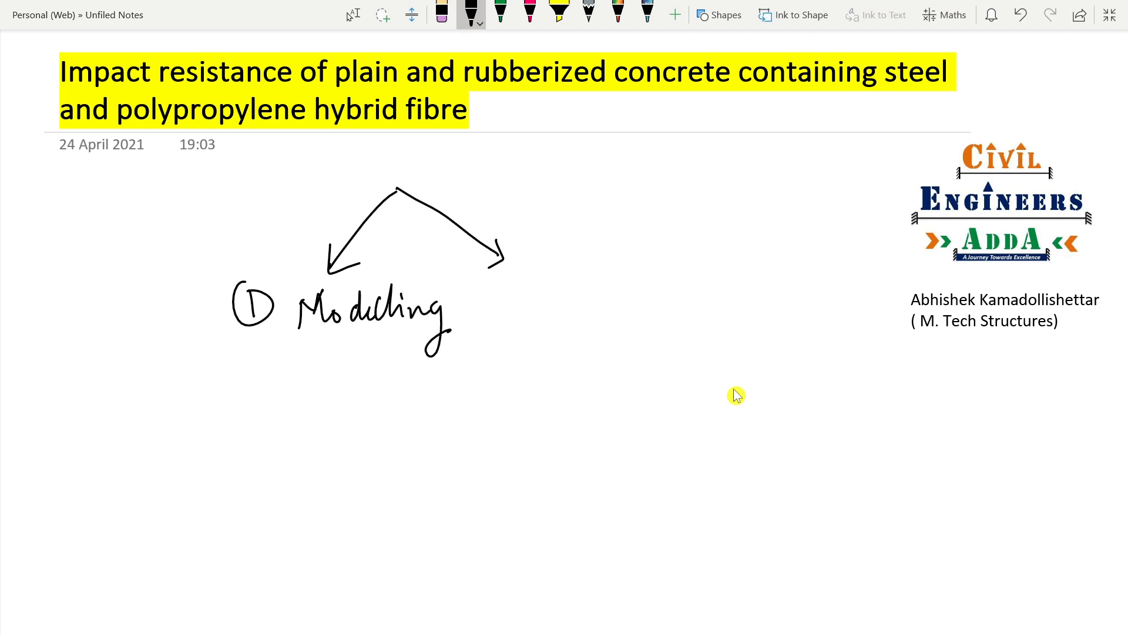
# Step: Handwrite "Setting up of Impact test" with a circled number 2 below the Modelling item
pyautogui.moveTo(252, 379); pyautogui.dragTo(271, 393)
pyautogui.moveTo(259, 363)
pyautogui.mouseDown()
pyautogui.moveTo(246, 403)
pyautogui.moveTo(262, 367)
pyautogui.moveTo(302, 410)
pyautogui.moveTo(374, 361)
pyautogui.moveTo(375, 382)
pyautogui.mouseUp()
pyautogui.moveTo(379, 390)
pyautogui.mouseDown()
pyautogui.moveTo(382, 402)
pyautogui.moveTo(405, 399)
pyautogui.moveTo(423, 436)
pyautogui.mouseUp()
pyautogui.moveTo(439, 380)
pyautogui.mouseDown()
pyautogui.moveTo(446, 398)
pyautogui.moveTo(467, 381)
pyautogui.mouseUp()
pyautogui.moveTo(468, 376)
pyautogui.mouseDown()
pyautogui.moveTo(477, 428)
pyautogui.moveTo(479, 376)
pyautogui.mouseUp()
pyautogui.moveTo(532, 392); pyautogui.dragTo(547, 382)
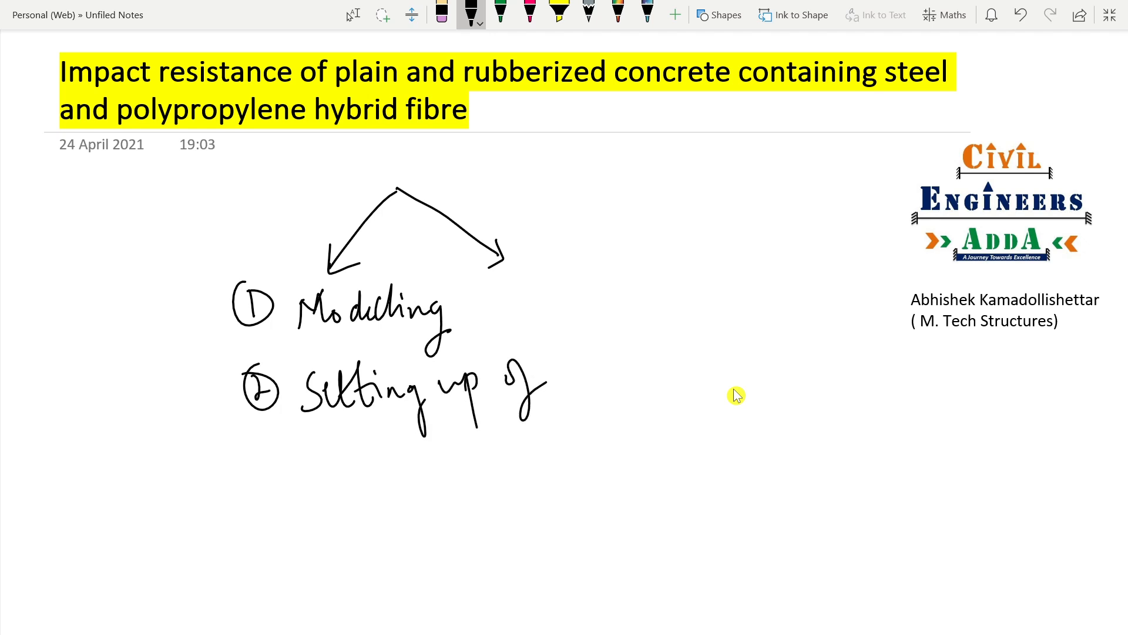
pyautogui.moveTo(571, 364)
pyautogui.mouseDown()
pyautogui.moveTo(595, 357)
pyautogui.moveTo(584, 389)
pyautogui.mouseUp()
pyautogui.moveTo(595, 374); pyautogui.dragTo(636, 413)
pyautogui.moveTo(639, 371); pyautogui.dragTo(679, 381)
pyautogui.moveTo(685, 352)
pyautogui.mouseDown()
pyautogui.moveTo(677, 383)
pyautogui.moveTo(696, 357)
pyautogui.moveTo(723, 391)
pyautogui.mouseUp()
pyautogui.moveTo(710, 376); pyautogui.dragTo(745, 369)
pyautogui.moveTo(747, 364)
pyautogui.mouseDown()
pyautogui.moveTo(744, 387)
pyautogui.moveTo(764, 381)
pyautogui.mouseUp()
pyautogui.moveTo(745, 367); pyautogui.dragTo(783, 358)
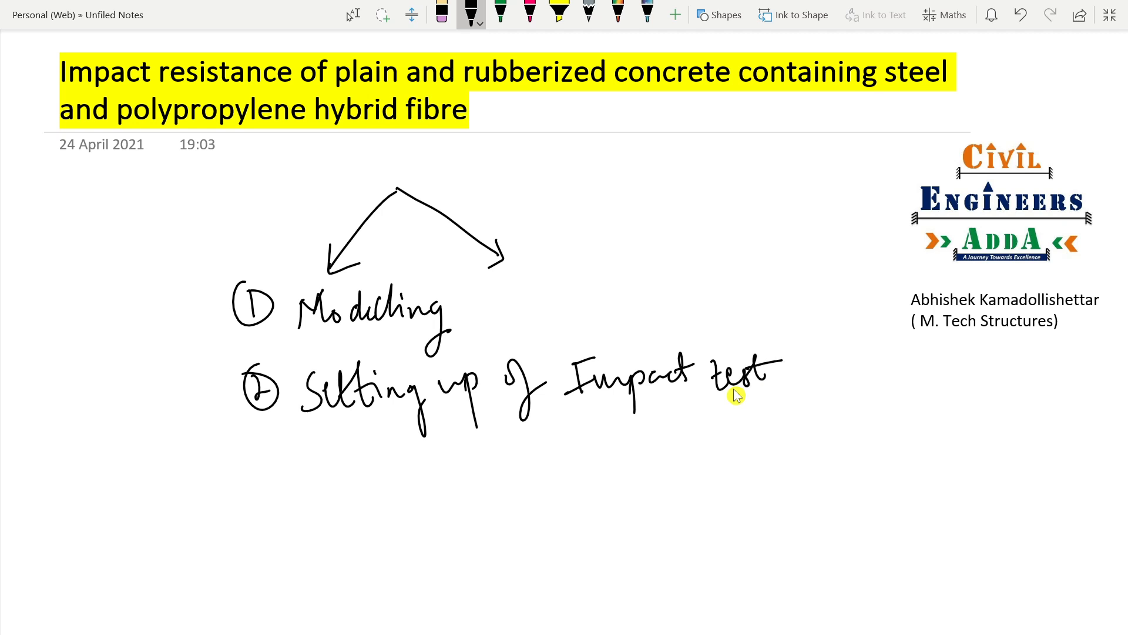
# Step: Handwrite "Analysis in Ansys workbench" with a circled number 3 as the last list item
pyautogui.moveTo(268, 450)
pyautogui.mouseDown()
pyautogui.moveTo(281, 457)
pyautogui.moveTo(275, 473)
pyautogui.mouseUp()
pyautogui.moveTo(280, 440)
pyautogui.mouseDown()
pyautogui.moveTo(258, 470)
pyautogui.moveTo(351, 449)
pyautogui.mouseUp()
pyautogui.moveTo(352, 448)
pyautogui.mouseDown()
pyautogui.moveTo(360, 487)
pyautogui.moveTo(416, 454)
pyautogui.moveTo(467, 464)
pyautogui.mouseUp()
pyautogui.moveTo(461, 470)
pyautogui.mouseDown()
pyautogui.moveTo(598, 470)
pyautogui.moveTo(625, 446)
pyautogui.moveTo(653, 484)
pyautogui.moveTo(667, 447)
pyautogui.moveTo(709, 438)
pyautogui.moveTo(764, 446)
pyautogui.moveTo(833, 432)
pyautogui.moveTo(846, 445)
pyautogui.mouseUp()
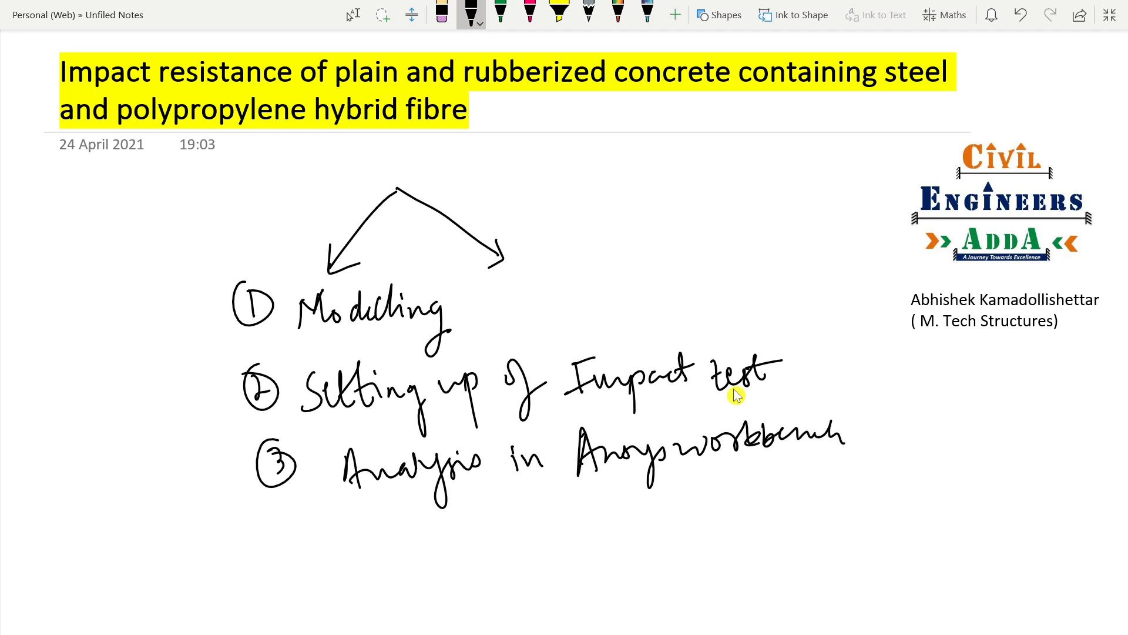
# Step: Label the two branch arrows I and II, and handwrite "Crack growth" beneath branch II
pyautogui.moveTo(273, 259)
pyautogui.mouseDown()
pyautogui.moveTo(305, 238)
pyautogui.moveTo(293, 266)
pyautogui.mouseUp()
pyautogui.moveTo(294, 265); pyautogui.dragTo(323, 249)
pyautogui.moveTo(516, 230); pyautogui.dragTo(544, 214)
pyautogui.moveTo(530, 221); pyautogui.dragTo(541, 239)
pyautogui.moveTo(526, 251)
pyautogui.mouseDown()
pyautogui.moveTo(564, 231)
pyautogui.moveTo(538, 282)
pyautogui.mouseUp()
pyautogui.moveTo(538, 282)
pyautogui.mouseDown()
pyautogui.moveTo(615, 256)
pyautogui.moveTo(622, 278)
pyautogui.moveTo(652, 265)
pyautogui.moveTo(650, 302)
pyautogui.moveTo(711, 239)
pyautogui.mouseUp()
pyautogui.moveTo(706, 252); pyautogui.dragTo(733, 262)
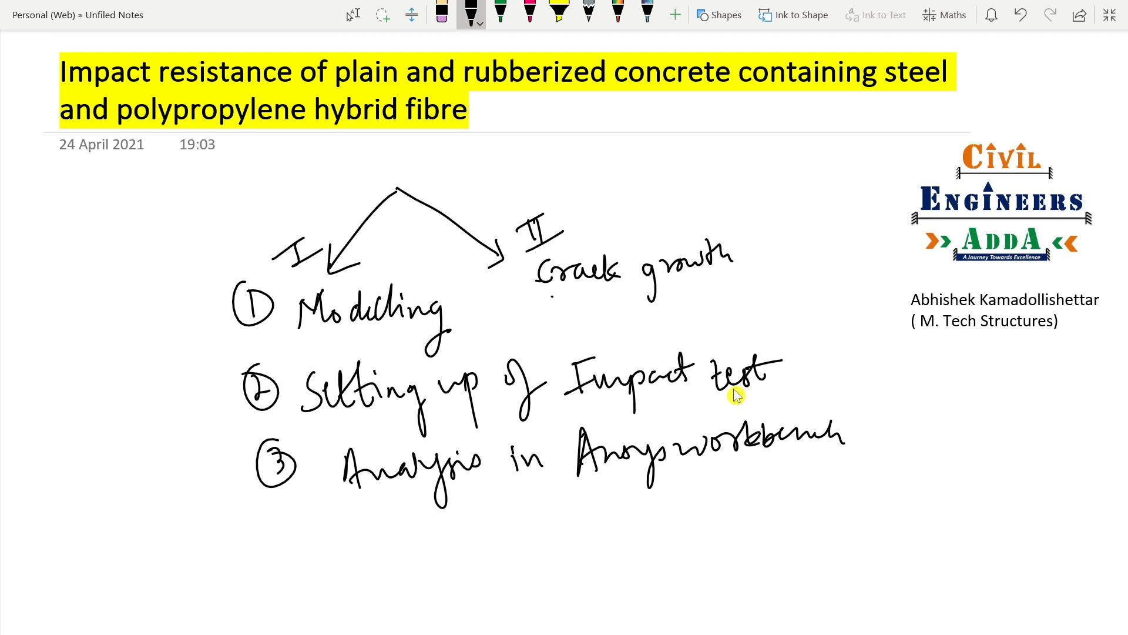
# Step: Handwrite "Impact energy validation" below "Crack growth" under branch II
pyautogui.moveTo(553, 294); pyautogui.dragTo(577, 290)
pyautogui.moveTo(563, 291)
pyautogui.mouseDown()
pyautogui.moveTo(561, 310)
pyautogui.moveTo(575, 308)
pyautogui.mouseUp()
pyautogui.moveTo(575, 311); pyautogui.dragTo(613, 302)
pyautogui.moveTo(611, 297)
pyautogui.mouseDown()
pyautogui.moveTo(609, 329)
pyautogui.moveTo(656, 289)
pyautogui.moveTo(689, 306)
pyautogui.moveTo(762, 294)
pyautogui.moveTo(767, 326)
pyautogui.mouseUp()
pyautogui.moveTo(795, 281)
pyautogui.mouseDown()
pyautogui.moveTo(796, 293)
pyautogui.moveTo(811, 287)
pyautogui.mouseUp()
pyautogui.moveTo(812, 283)
pyautogui.mouseDown()
pyautogui.moveTo(822, 288)
pyautogui.moveTo(827, 269)
pyautogui.mouseUp()
pyautogui.moveTo(828, 278); pyautogui.dragTo(850, 270)
pyautogui.moveTo(850, 287); pyautogui.dragTo(865, 269)
pyautogui.moveTo(865, 282); pyautogui.dragTo(870, 268)
pyautogui.moveTo(868, 277); pyautogui.dragTo(886, 287)
pyautogui.moveTo(887, 287)
pyautogui.mouseDown()
pyautogui.moveTo(896, 277)
pyautogui.moveTo(902, 290)
pyautogui.mouseUp()
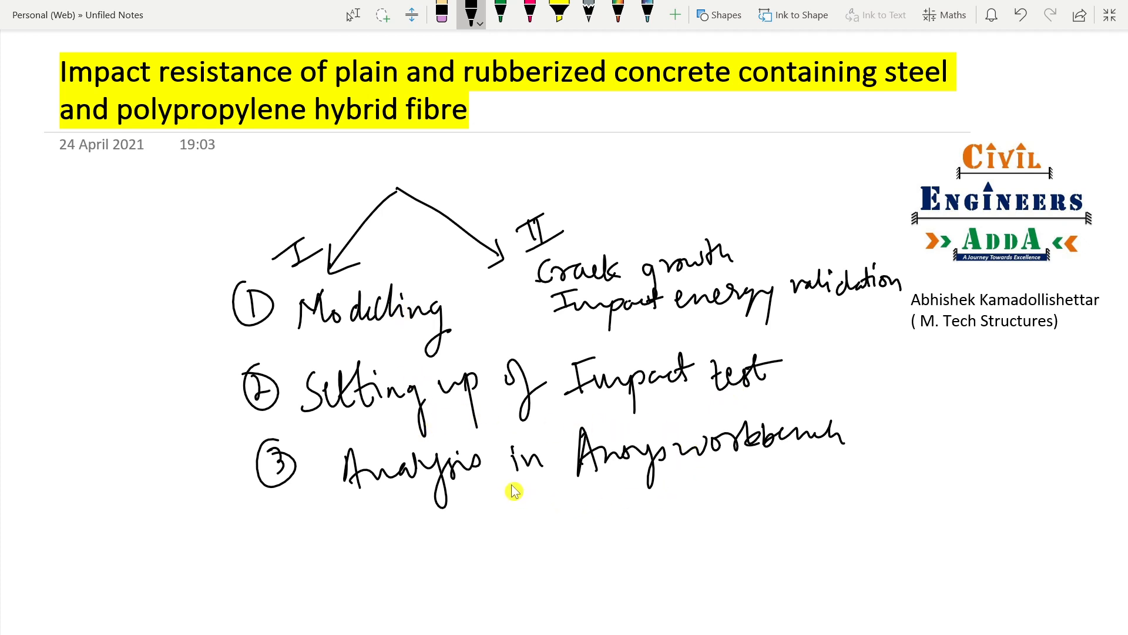
pyautogui.scroll(-6, 532, 470)
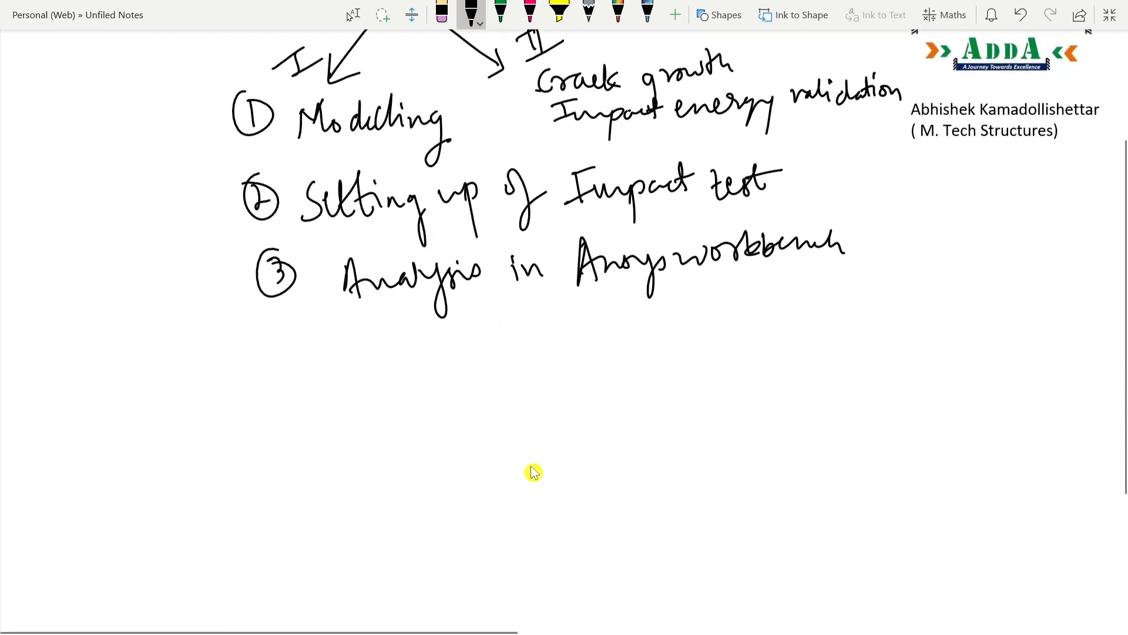
pyautogui.scroll(6, 533, 470)
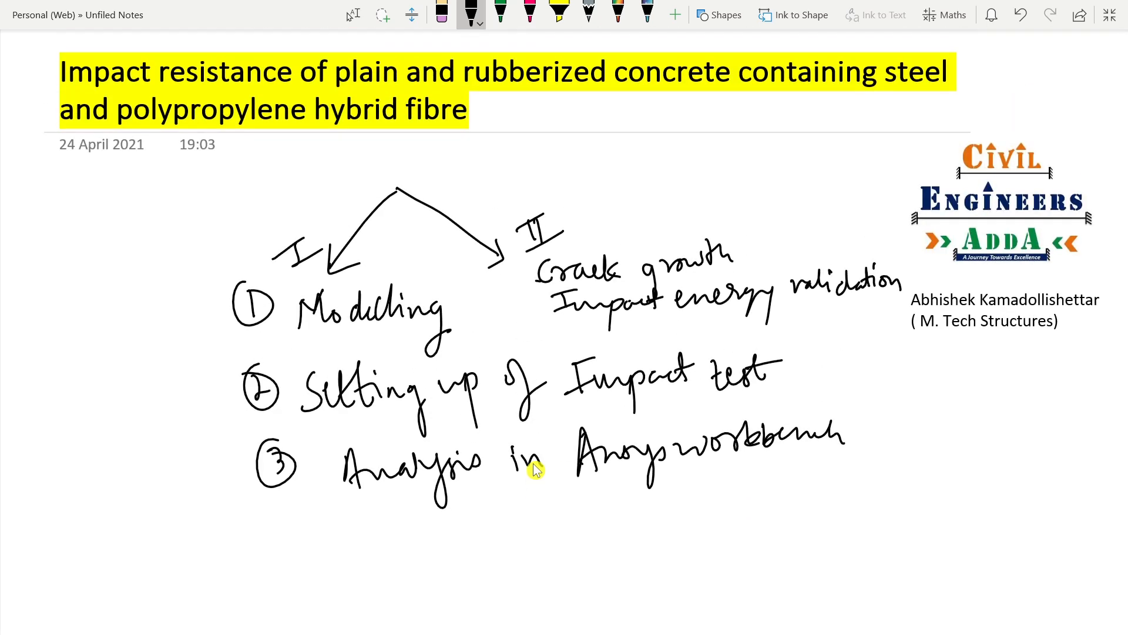
# Step: Try a few handwritten strokes with the pink pen in the blank area below the numbered list
pyautogui.scroll(-6, 534, 463)
pyautogui.scroll(6, 533, 463)
pyautogui.scroll(-3, 756, 312)
pyautogui.scroll(3, 693, 314)
pyautogui.scroll(-7, 692, 315)
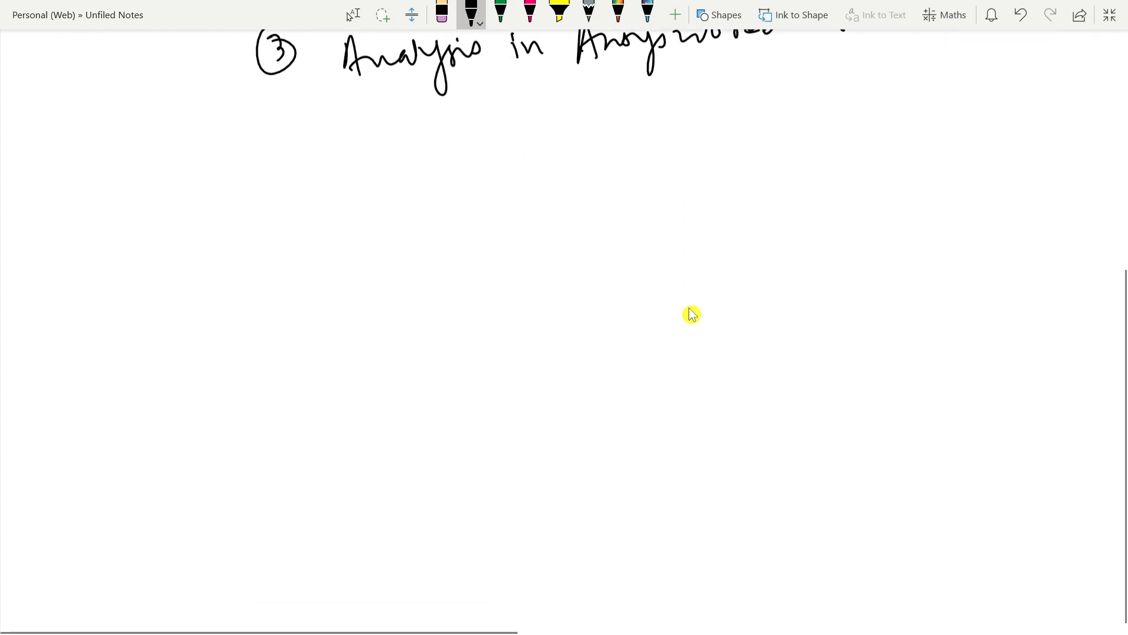
pyautogui.click(531, 11)
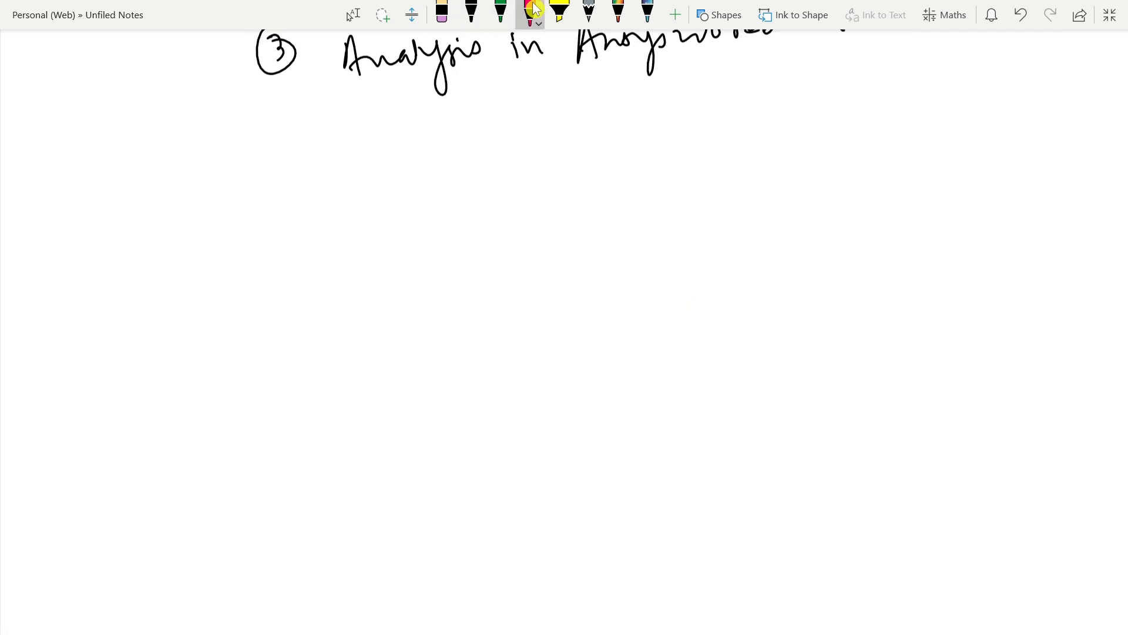
pyautogui.moveTo(156, 156)
pyautogui.mouseDown()
pyautogui.moveTo(132, 164)
pyautogui.moveTo(125, 188)
pyautogui.mouseUp()
pyautogui.moveTo(151, 167); pyautogui.dragTo(168, 210)
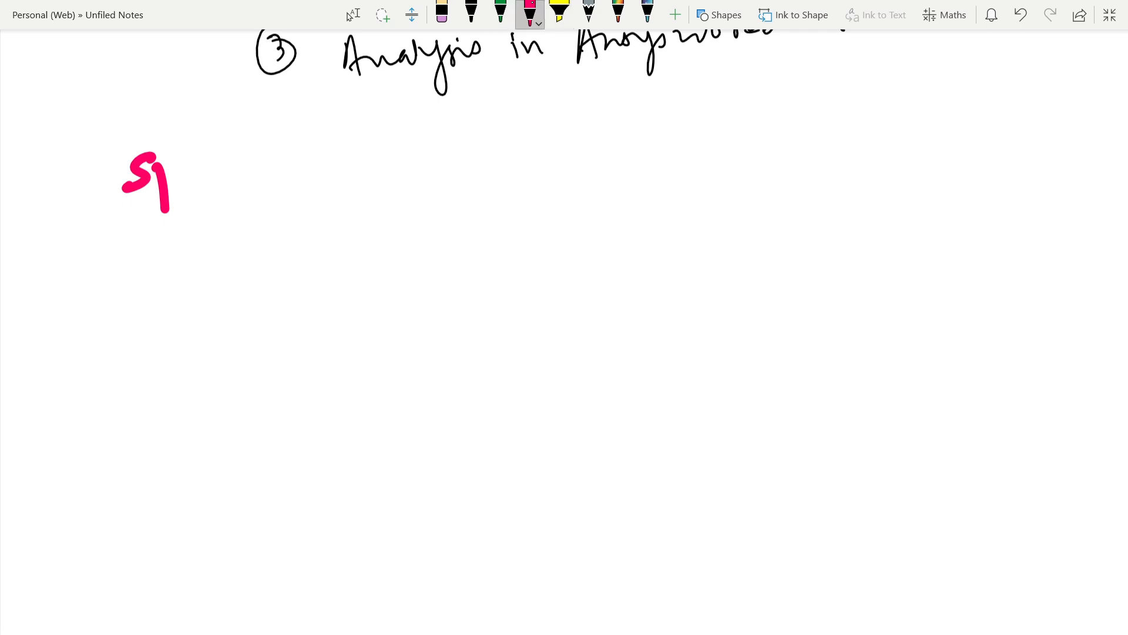
# Step: Set the pink pen to the medium stroke thickness and erase the thick trial strokes
pyautogui.click(533, 9)
pyautogui.click(582, 77)
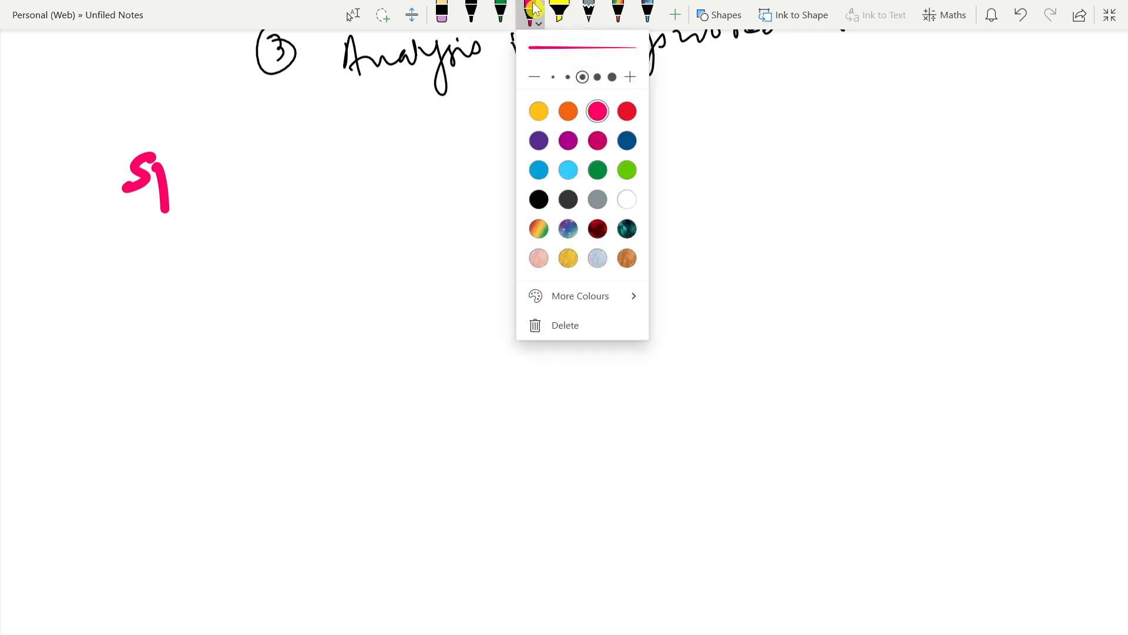
pyautogui.click(442, 14)
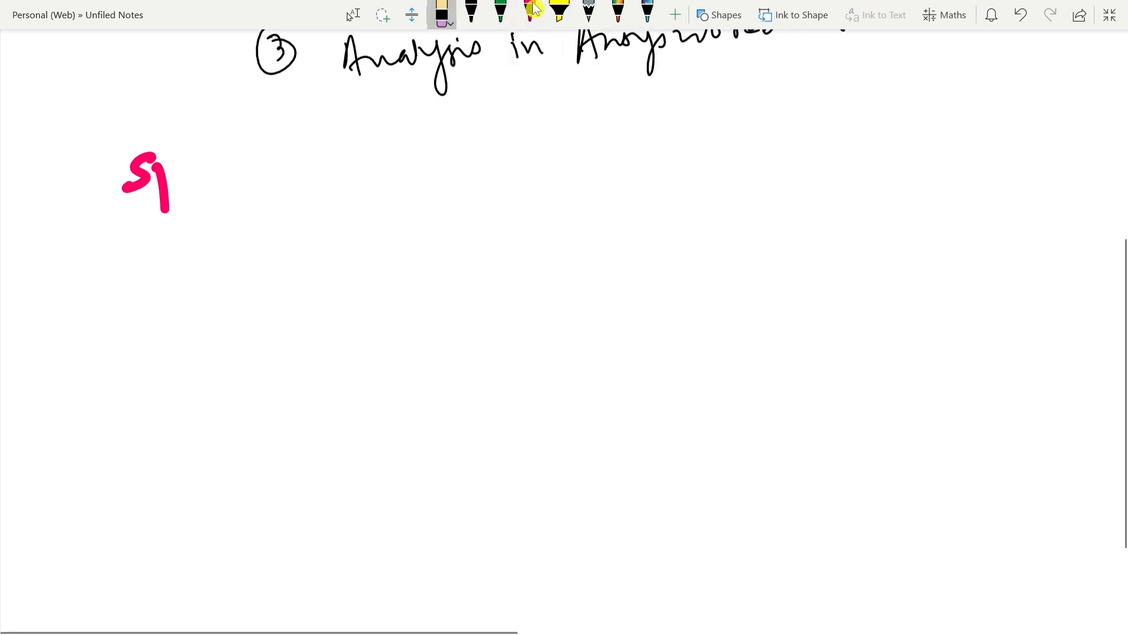
pyautogui.moveTo(136, 176); pyautogui.dragTo(167, 188)
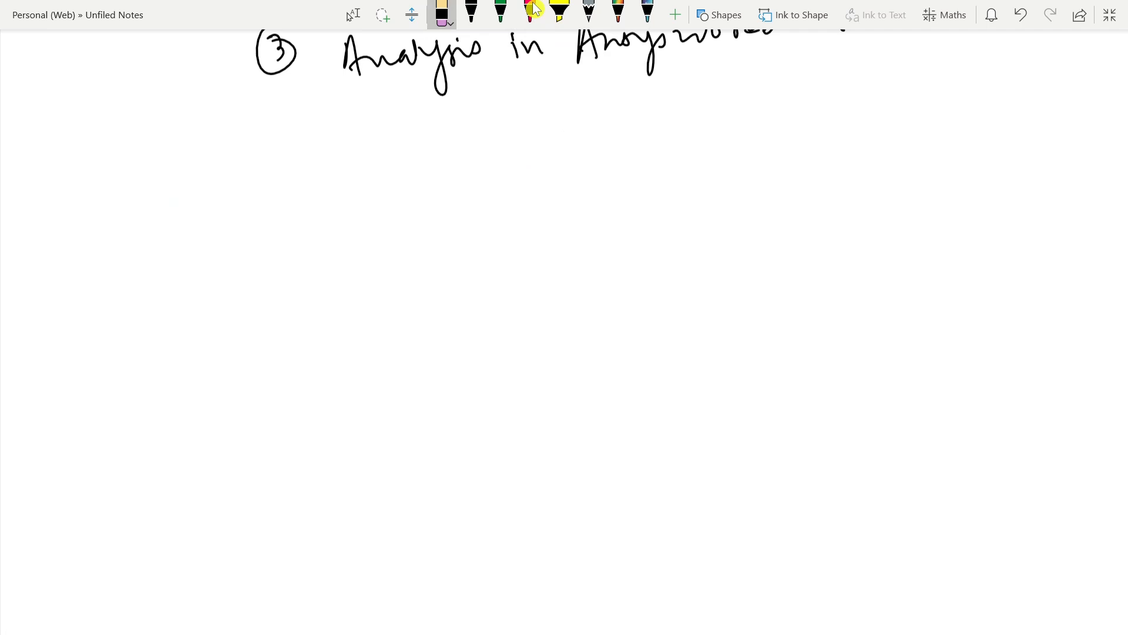
pyautogui.click(471, 13)
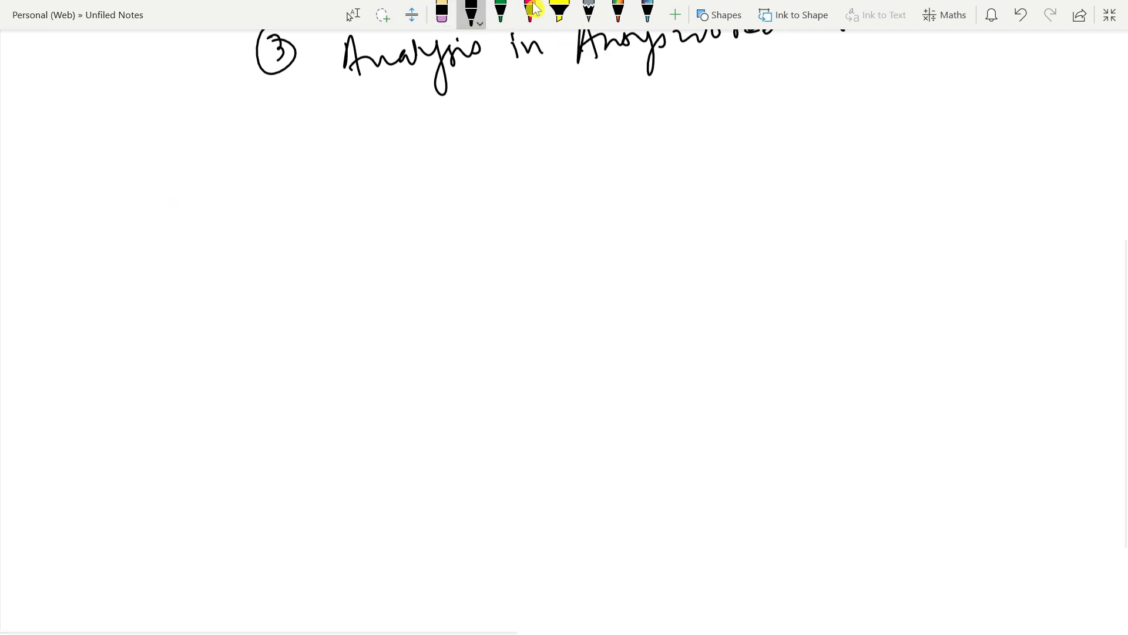
# Step: Handwrite the underlined heading "Specimen :-" in pink below the numbered list
pyautogui.click(531, 12)
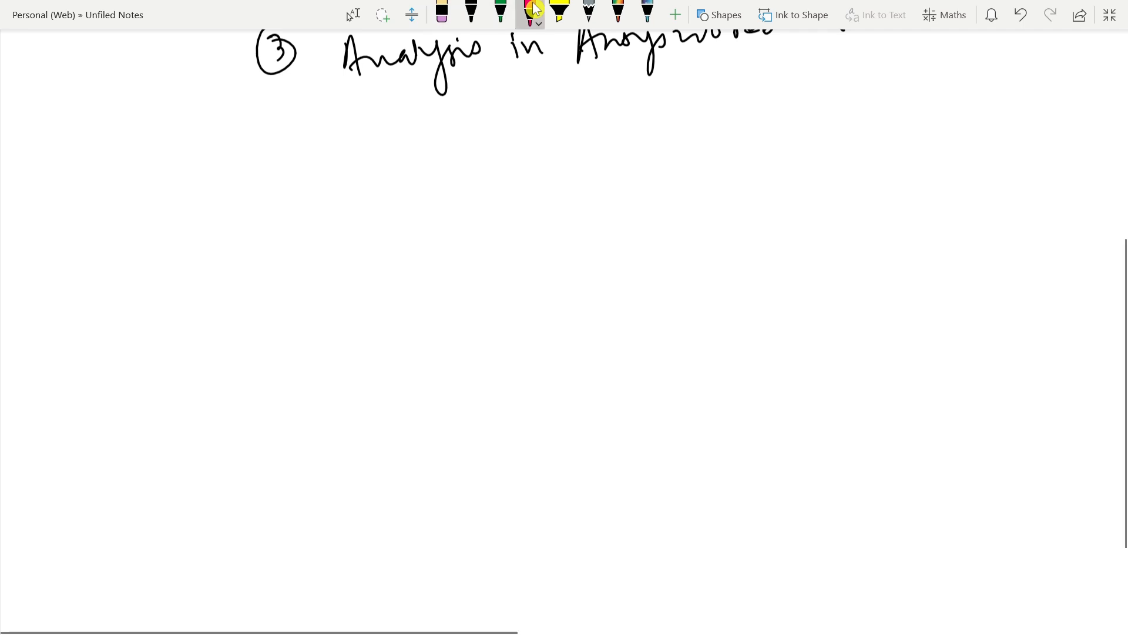
pyautogui.moveTo(154, 127)
pyautogui.mouseDown()
pyautogui.moveTo(129, 163)
pyautogui.moveTo(274, 150)
pyautogui.mouseUp()
pyautogui.click(232, 129)
pyautogui.moveTo(276, 145)
pyautogui.mouseDown()
pyautogui.moveTo(318, 150)
pyautogui.moveTo(359, 138)
pyautogui.mouseUp()
pyautogui.click(341, 127)
pyautogui.click(338, 150)
pyautogui.moveTo(147, 175); pyautogui.dragTo(263, 166)
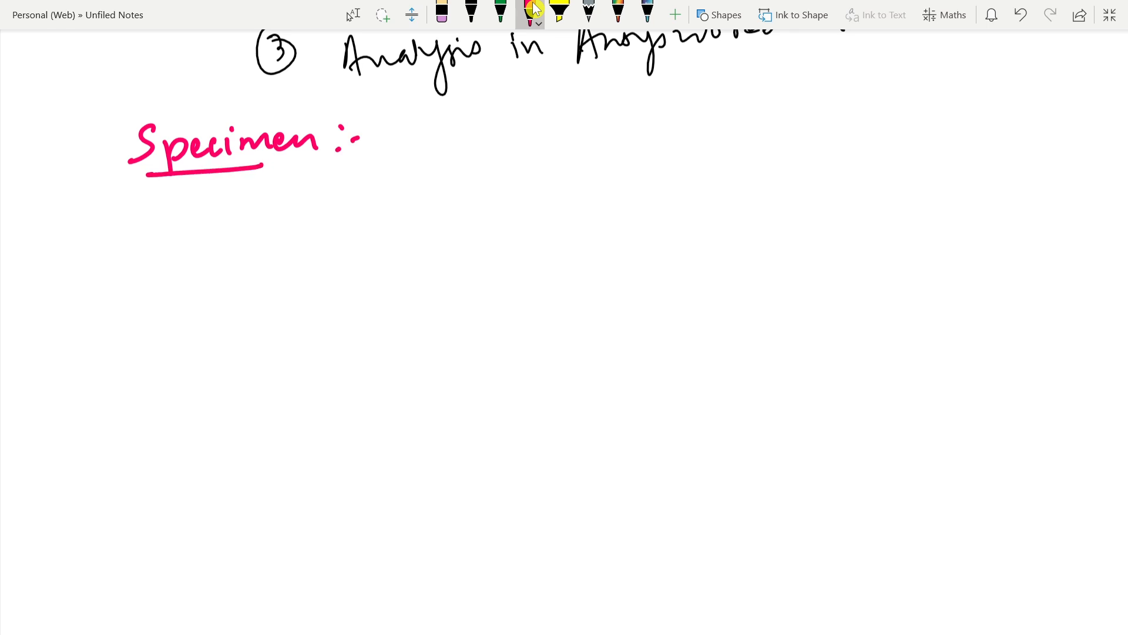
# Step: Handwrite the specimen dimensions "100 x 100 x 500 mm" in pink beside the Specimen heading
pyautogui.moveTo(454, 132)
pyautogui.mouseDown()
pyautogui.moveTo(457, 161)
pyautogui.moveTo(477, 140)
pyautogui.moveTo(504, 139)
pyautogui.mouseUp()
pyautogui.moveTo(533, 136); pyautogui.dragTo(553, 154)
pyautogui.moveTo(552, 133); pyautogui.dragTo(537, 158)
pyautogui.moveTo(591, 122)
pyautogui.mouseDown()
pyautogui.moveTo(594, 154)
pyautogui.moveTo(620, 134)
pyautogui.mouseUp()
pyautogui.moveTo(645, 131)
pyautogui.mouseDown()
pyautogui.moveTo(637, 144)
pyautogui.moveTo(646, 131)
pyautogui.mouseUp()
pyautogui.moveTo(674, 125); pyautogui.dragTo(695, 143)
pyautogui.moveTo(696, 122); pyautogui.dragTo(675, 144)
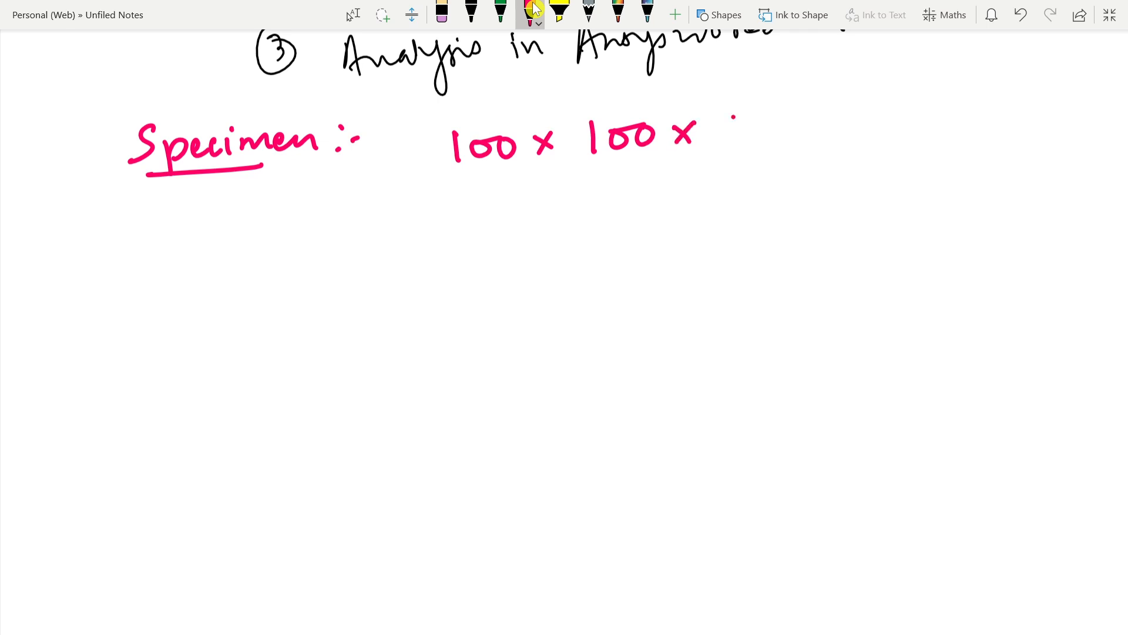
pyautogui.moveTo(733, 117); pyautogui.dragTo(727, 146)
pyautogui.moveTo(731, 113); pyautogui.dragTo(781, 124)
pyautogui.moveTo(806, 126)
pyautogui.mouseDown()
pyautogui.moveTo(810, 140)
pyautogui.moveTo(833, 138)
pyautogui.mouseUp()
pyautogui.moveTo(841, 128)
pyautogui.mouseDown()
pyautogui.moveTo(842, 140)
pyautogui.moveTo(866, 140)
pyautogui.mouseUp()
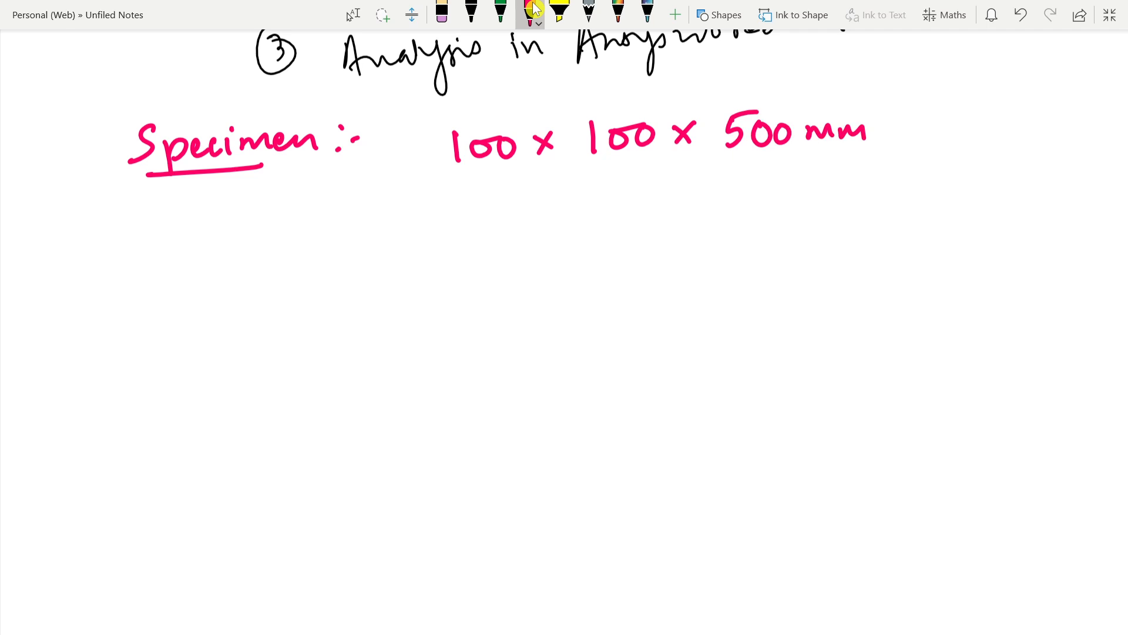
# Step: Label the three specimen dimensions (h), (b) and (l) beneath their respective values
pyautogui.moveTo(475, 192); pyautogui.dragTo(473, 215)
pyautogui.moveTo(476, 205)
pyautogui.mouseDown()
pyautogui.moveTo(489, 218)
pyautogui.moveTo(458, 216)
pyautogui.mouseUp()
pyautogui.moveTo(491, 187); pyautogui.dragTo(500, 219)
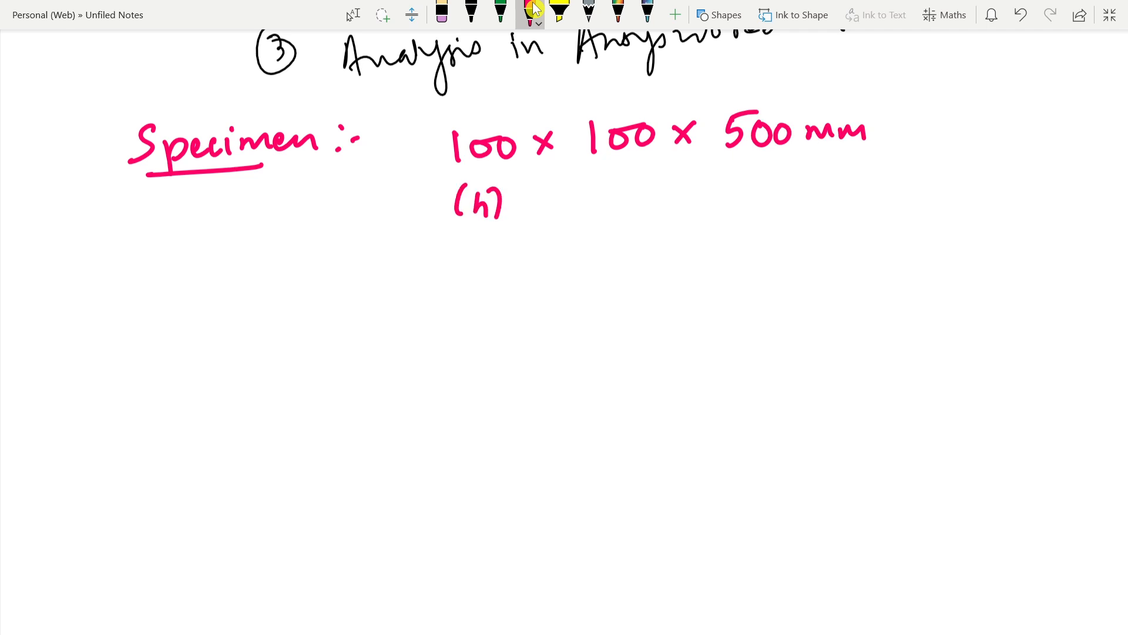
pyautogui.moveTo(616, 179)
pyautogui.mouseDown()
pyautogui.moveTo(624, 192)
pyautogui.moveTo(598, 208)
pyautogui.mouseUp()
pyautogui.moveTo(634, 177); pyautogui.dragTo(641, 207)
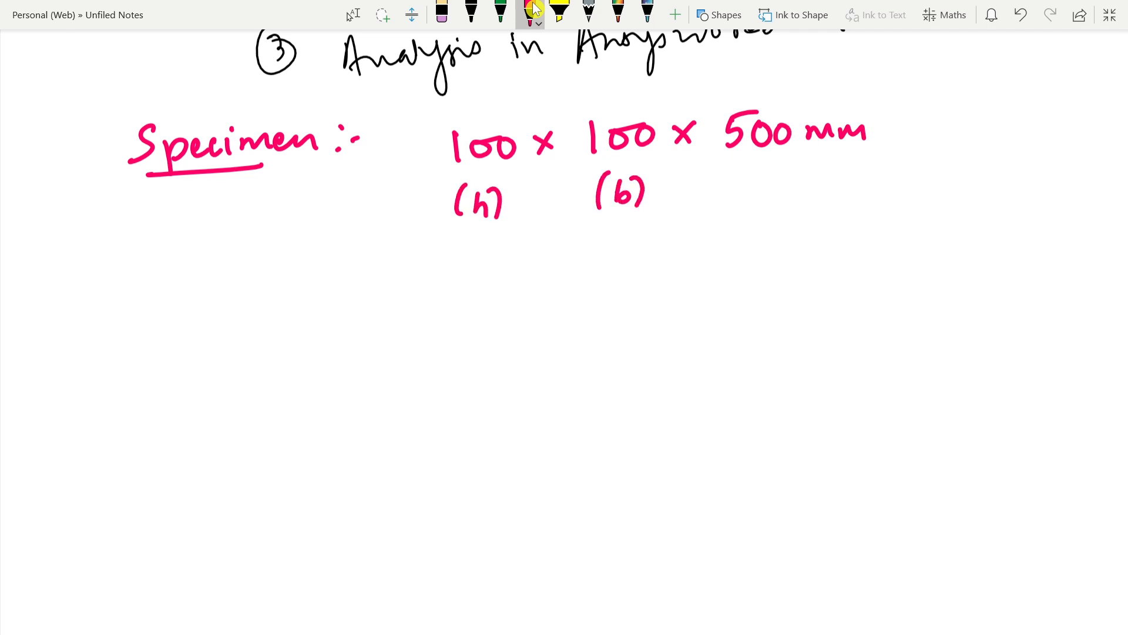
pyautogui.moveTo(797, 183); pyautogui.dragTo(778, 212)
pyautogui.moveTo(816, 179)
pyautogui.mouseDown()
pyautogui.moveTo(826, 189)
pyautogui.moveTo(819, 215)
pyautogui.mouseUp()
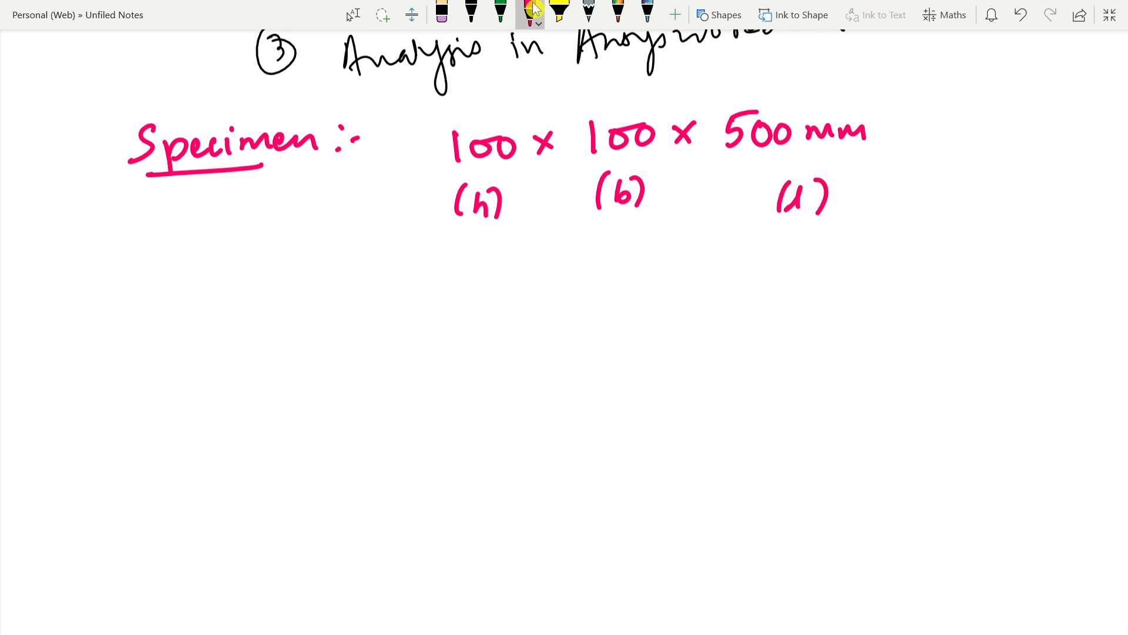
# Step: Sketch the specimen as a long rectangular beam in 3D view below the dimension labels
pyautogui.moveTo(423, 313); pyautogui.dragTo(753, 310)
pyautogui.moveTo(424, 313)
pyautogui.mouseDown()
pyautogui.moveTo(426, 377)
pyautogui.moveTo(624, 377)
pyautogui.moveTo(791, 351)
pyautogui.moveTo(767, 302)
pyautogui.moveTo(739, 306)
pyautogui.mouseUp()
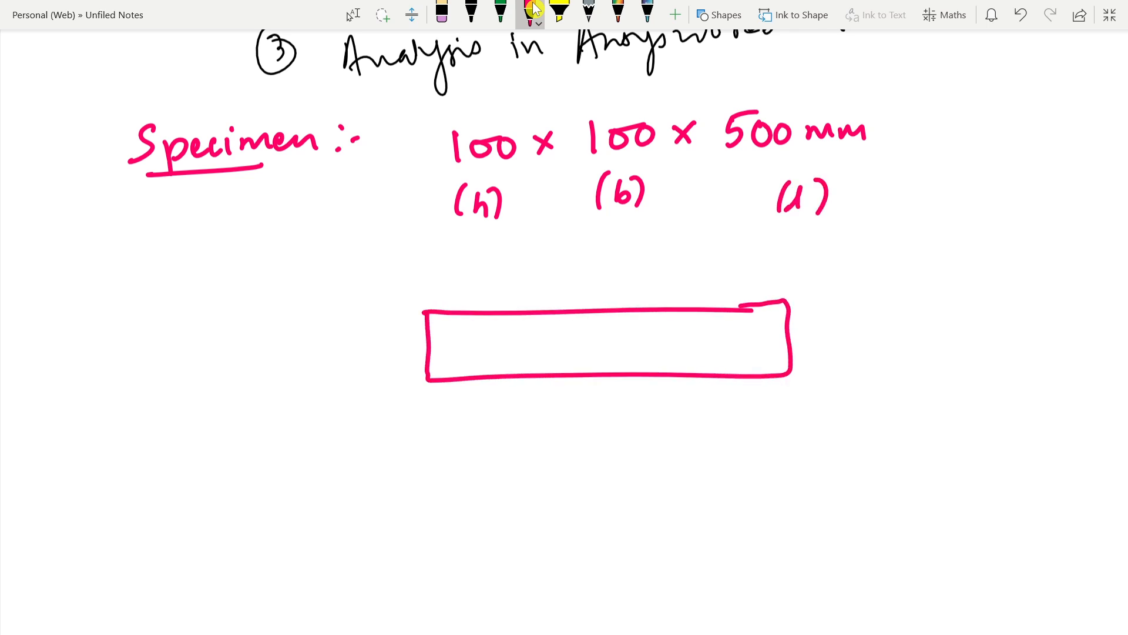
pyautogui.moveTo(433, 309)
pyautogui.mouseDown()
pyautogui.moveTo(479, 284)
pyautogui.moveTo(839, 286)
pyautogui.moveTo(788, 299)
pyautogui.moveTo(833, 360)
pyautogui.moveTo(784, 367)
pyautogui.mouseUp()
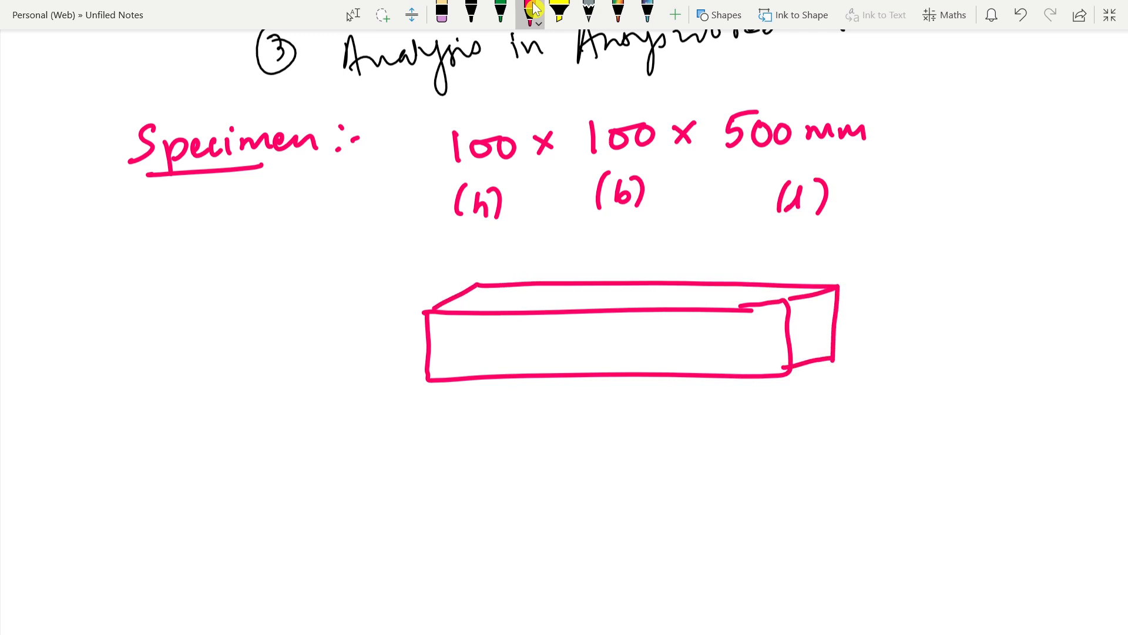
# Step: Label the beam sketch with "l = 500 mm" below its front face and "b = 100" beside its end face
pyautogui.moveTo(581, 424); pyautogui.dragTo(592, 430)
pyautogui.moveTo(609, 412); pyautogui.dragTo(621, 419)
pyautogui.moveTo(636, 406)
pyautogui.mouseDown()
pyautogui.moveTo(635, 429)
pyautogui.moveTo(651, 400)
pyautogui.mouseUp()
pyautogui.moveTo(661, 401)
pyautogui.mouseDown()
pyautogui.moveTo(671, 418)
pyautogui.moveTo(686, 403)
pyautogui.mouseUp()
pyautogui.moveTo(697, 419)
pyautogui.mouseDown()
pyautogui.moveTo(705, 408)
pyautogui.moveTo(746, 421)
pyautogui.mouseUp()
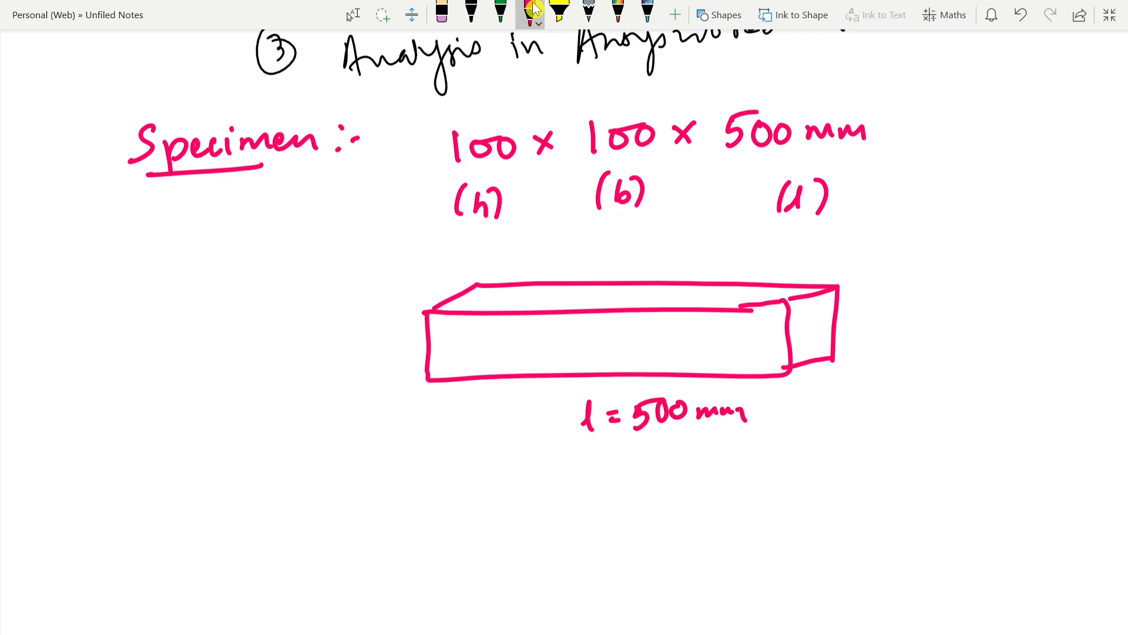
pyautogui.moveTo(803, 380)
pyautogui.mouseDown()
pyautogui.moveTo(805, 398)
pyautogui.moveTo(842, 383)
pyautogui.mouseUp()
pyautogui.moveTo(831, 394); pyautogui.dragTo(844, 391)
pyautogui.moveTo(853, 375)
pyautogui.mouseDown()
pyautogui.moveTo(854, 395)
pyautogui.moveTo(869, 382)
pyautogui.mouseUp()
pyautogui.moveTo(880, 377); pyautogui.dragTo(892, 383)
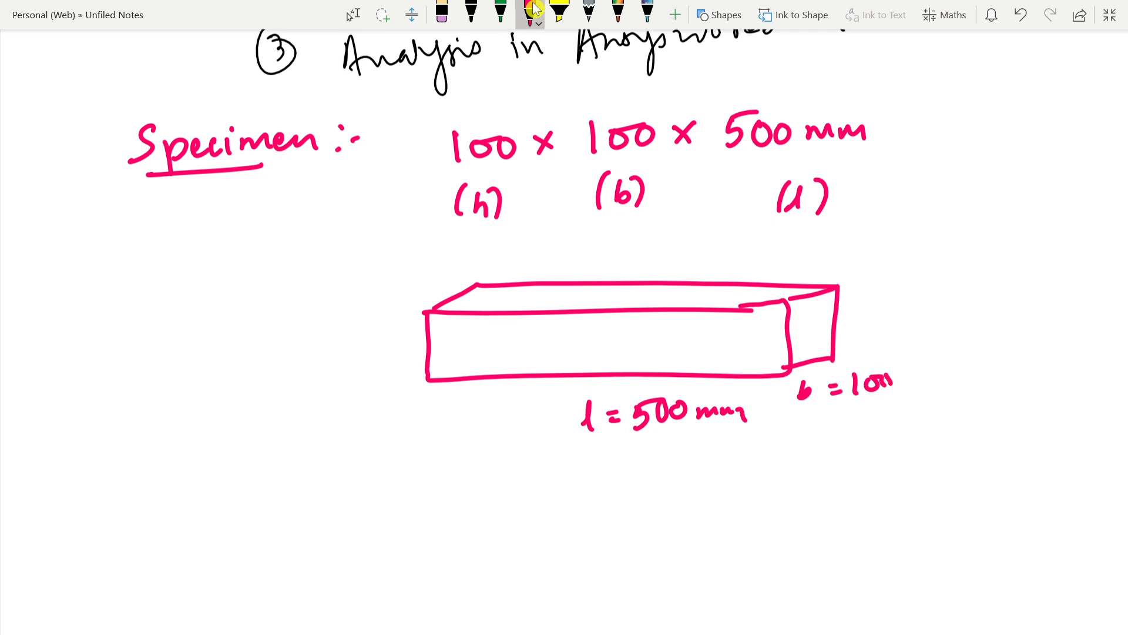
# Step: Draw a vertical double-headed dimension arrow beside the beam's left end and label it "h = 100 mm"
pyautogui.moveTo(361, 311); pyautogui.dragTo(396, 307)
pyautogui.moveTo(363, 385); pyautogui.dragTo(400, 384)
pyautogui.moveTo(377, 315); pyautogui.dragTo(385, 376)
pyautogui.click(377, 367)
pyautogui.moveTo(394, 363); pyautogui.dragTo(389, 374)
pyautogui.moveTo(370, 332); pyautogui.dragTo(377, 318)
pyautogui.moveTo(378, 318); pyautogui.dragTo(387, 328)
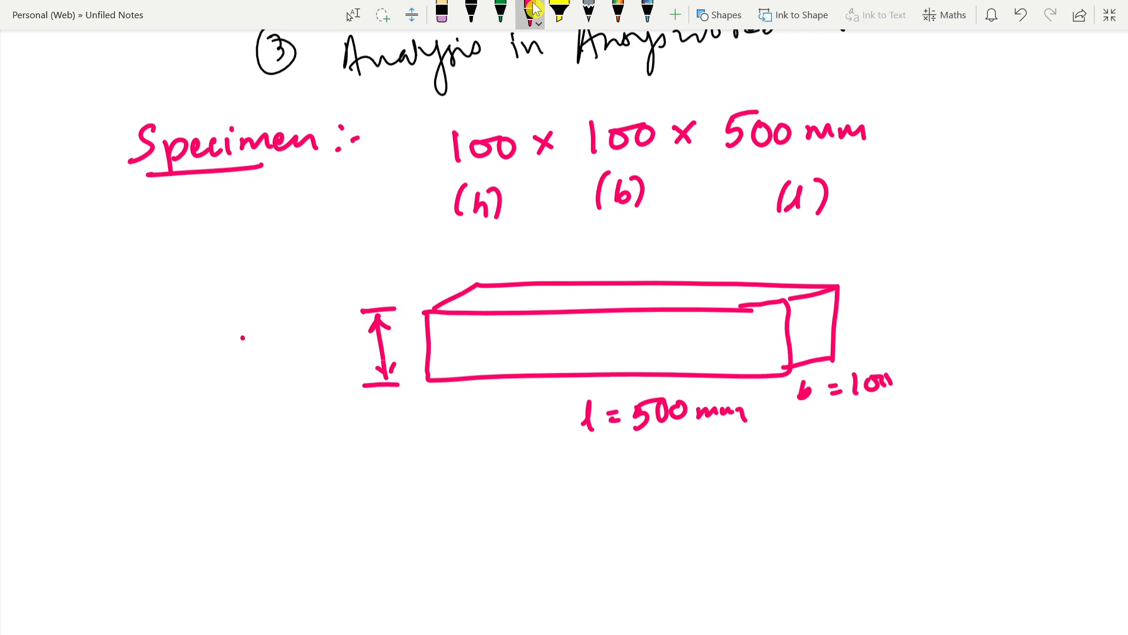
pyautogui.moveTo(243, 338); pyautogui.dragTo(262, 363)
pyautogui.moveTo(266, 347); pyautogui.dragTo(287, 352)
pyautogui.moveTo(290, 334); pyautogui.dragTo(291, 356)
pyautogui.moveTo(301, 342)
pyautogui.mouseDown()
pyautogui.moveTo(306, 355)
pyautogui.moveTo(374, 346)
pyautogui.mouseUp()
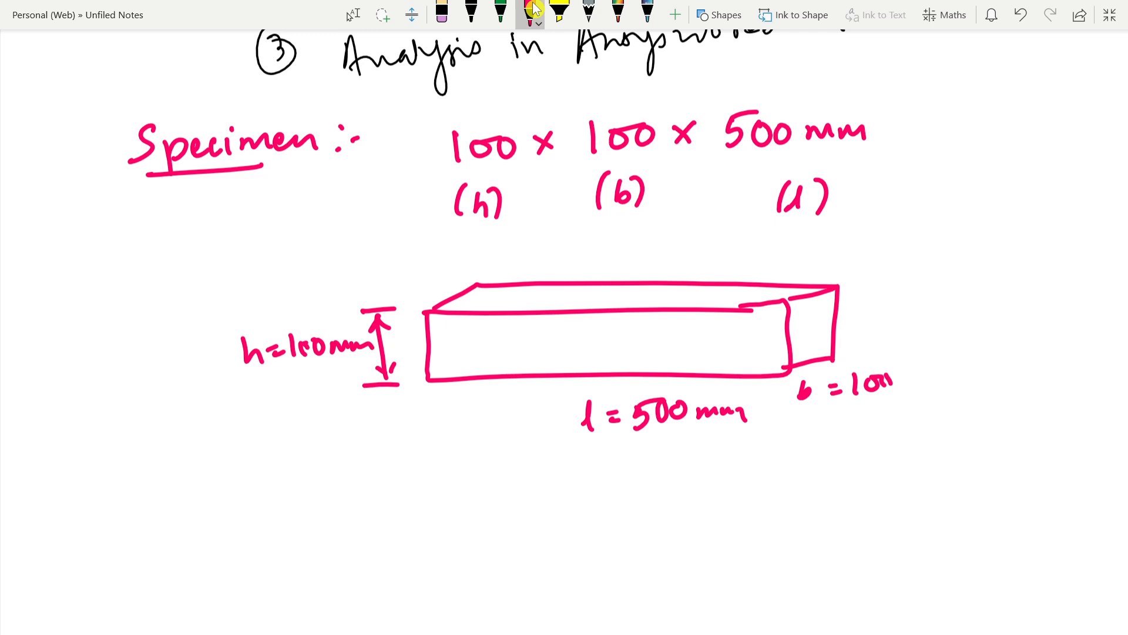
# Step: Draw two small filled green support blocks under the beam, one near each end
pyautogui.scroll(-2, 816, 164)
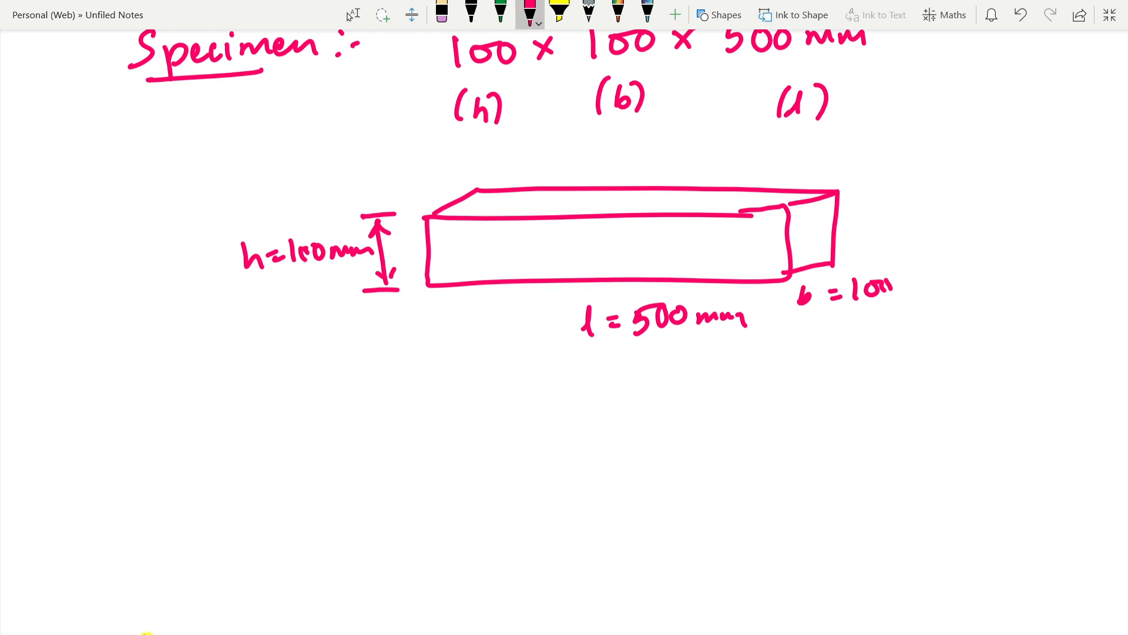
pyautogui.click(501, 13)
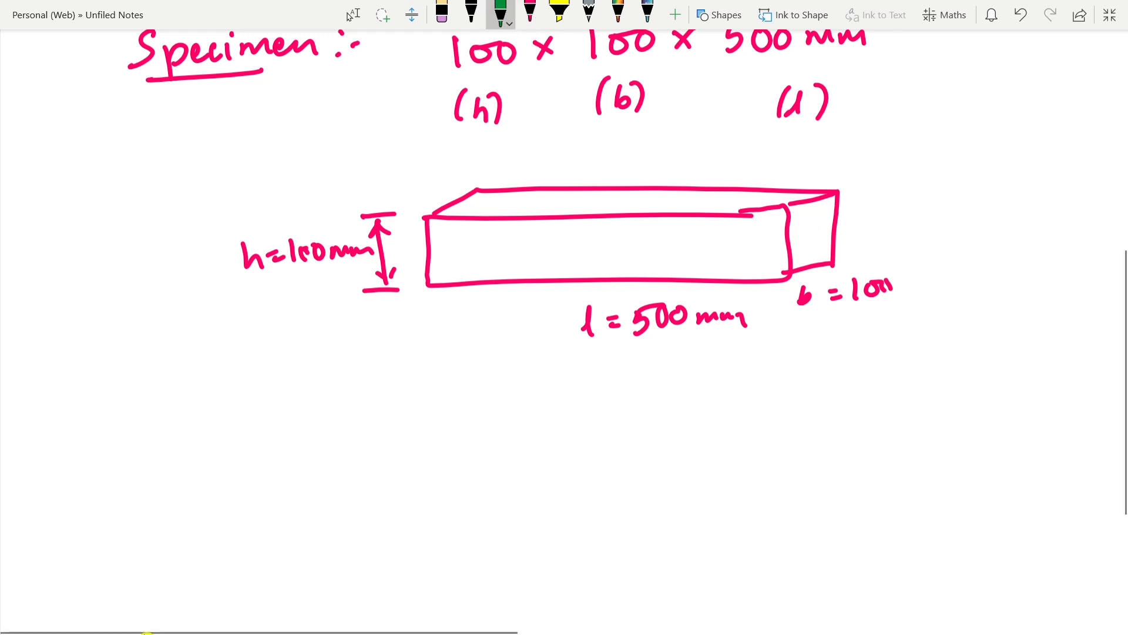
pyautogui.moveTo(470, 285)
pyautogui.mouseDown()
pyautogui.moveTo(470, 299)
pyautogui.moveTo(494, 284)
pyautogui.moveTo(500, 299)
pyautogui.moveTo(483, 286)
pyautogui.moveTo(494, 286)
pyautogui.mouseUp()
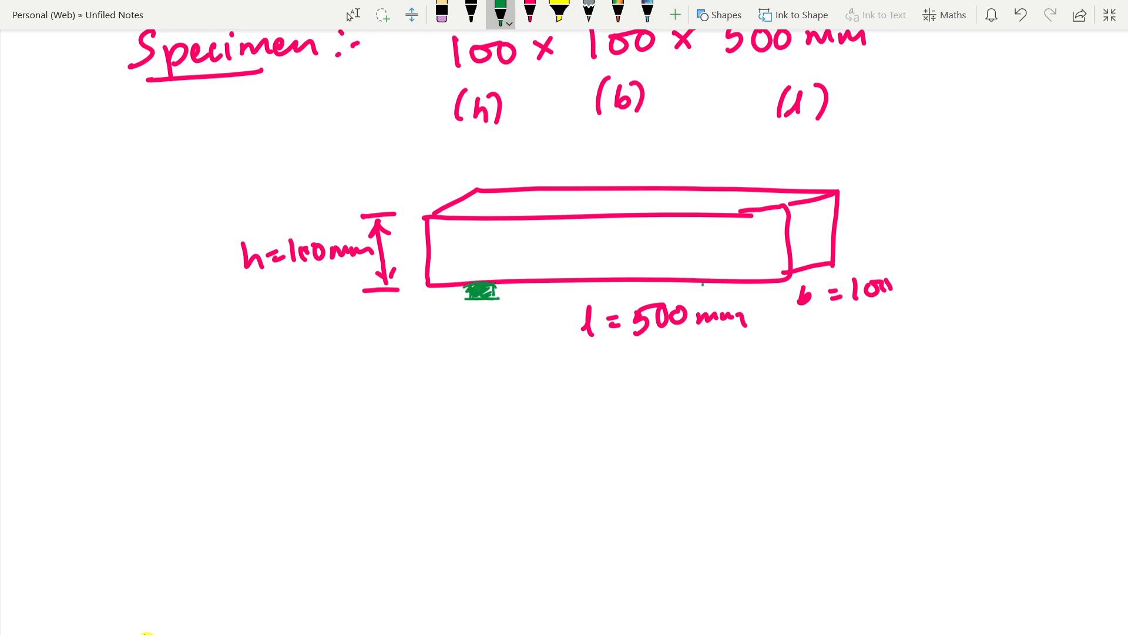
pyautogui.moveTo(703, 285)
pyautogui.mouseDown()
pyautogui.moveTo(701, 299)
pyautogui.moveTo(725, 303)
pyautogui.moveTo(703, 300)
pyautogui.moveTo(719, 286)
pyautogui.mouseUp()
pyautogui.moveTo(703, 296); pyautogui.dragTo(724, 286)
# Step: Draw a green dimension line between the two supports and label it "300mm"
pyautogui.moveTo(498, 316); pyautogui.dragTo(502, 378)
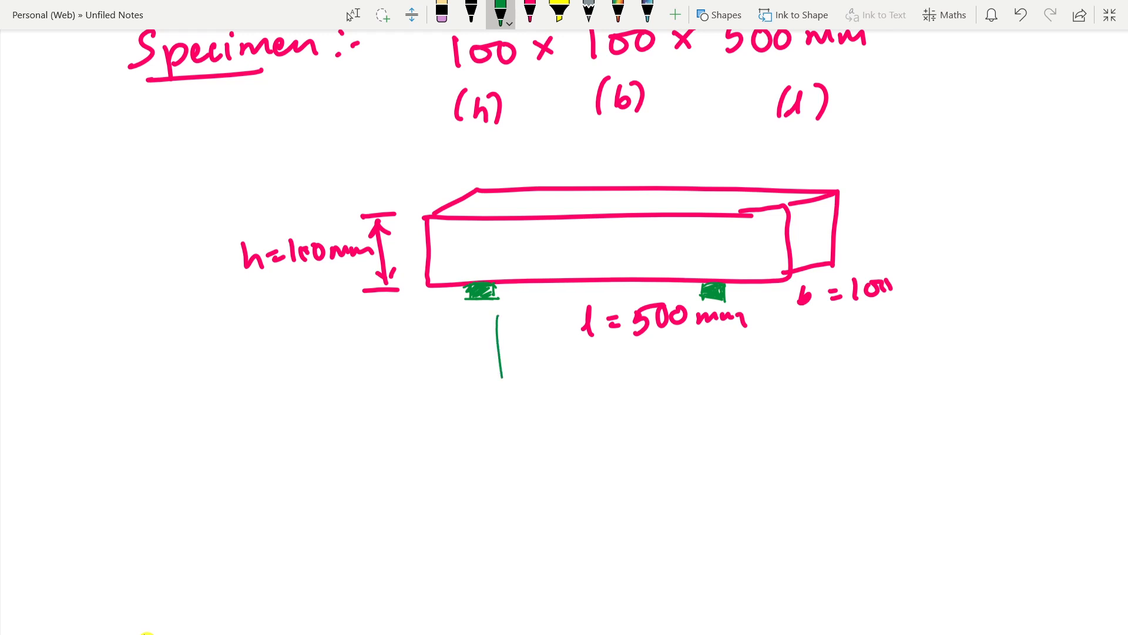
pyautogui.moveTo(698, 329); pyautogui.dragTo(700, 372)
pyautogui.moveTo(499, 348); pyautogui.dragTo(536, 346)
pyautogui.moveTo(504, 335); pyautogui.dragTo(481, 366)
pyautogui.moveTo(646, 354); pyautogui.dragTo(703, 355)
pyautogui.moveTo(700, 344); pyautogui.dragTo(682, 362)
pyautogui.moveTo(556, 341)
pyautogui.mouseDown()
pyautogui.moveTo(553, 362)
pyautogui.moveTo(595, 349)
pyautogui.mouseUp()
pyautogui.moveTo(606, 350)
pyautogui.mouseDown()
pyautogui.moveTo(607, 359)
pyautogui.moveTo(648, 354)
pyautogui.mouseUp()
# Step: Try to dimension the beam's overhangs beyond both supports in green, labelling the right one 100 mm
pyautogui.moveTo(483, 353)
pyautogui.mouseDown()
pyautogui.moveTo(427, 353)
pyautogui.moveTo(428, 370)
pyautogui.mouseUp()
pyautogui.moveTo(445, 334); pyautogui.dragTo(416, 371)
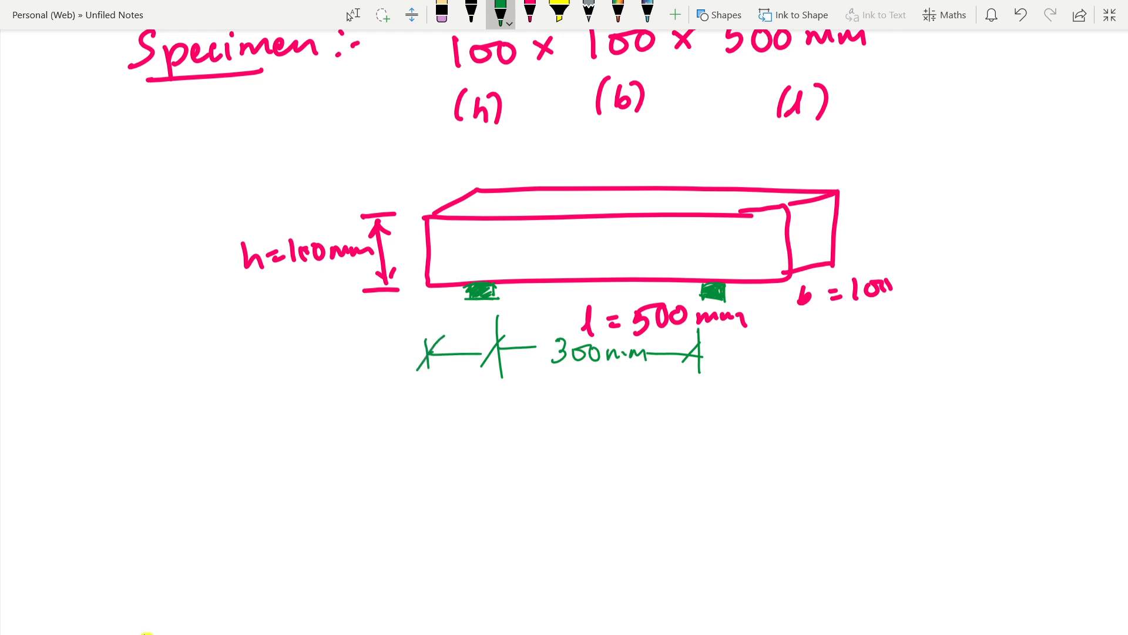
pyautogui.moveTo(474, 307); pyautogui.dragTo(481, 382)
pyautogui.moveTo(724, 298); pyautogui.dragTo(722, 373)
pyautogui.moveTo(786, 283); pyautogui.dragTo(784, 377)
pyautogui.moveTo(716, 355)
pyautogui.mouseDown()
pyautogui.moveTo(782, 359)
pyautogui.moveTo(720, 364)
pyautogui.moveTo(727, 407)
pyautogui.moveTo(743, 396)
pyautogui.mouseUp()
pyautogui.moveTo(760, 393); pyautogui.dragTo(779, 400)
pyautogui.moveTo(705, 353); pyautogui.dragTo(770, 357)
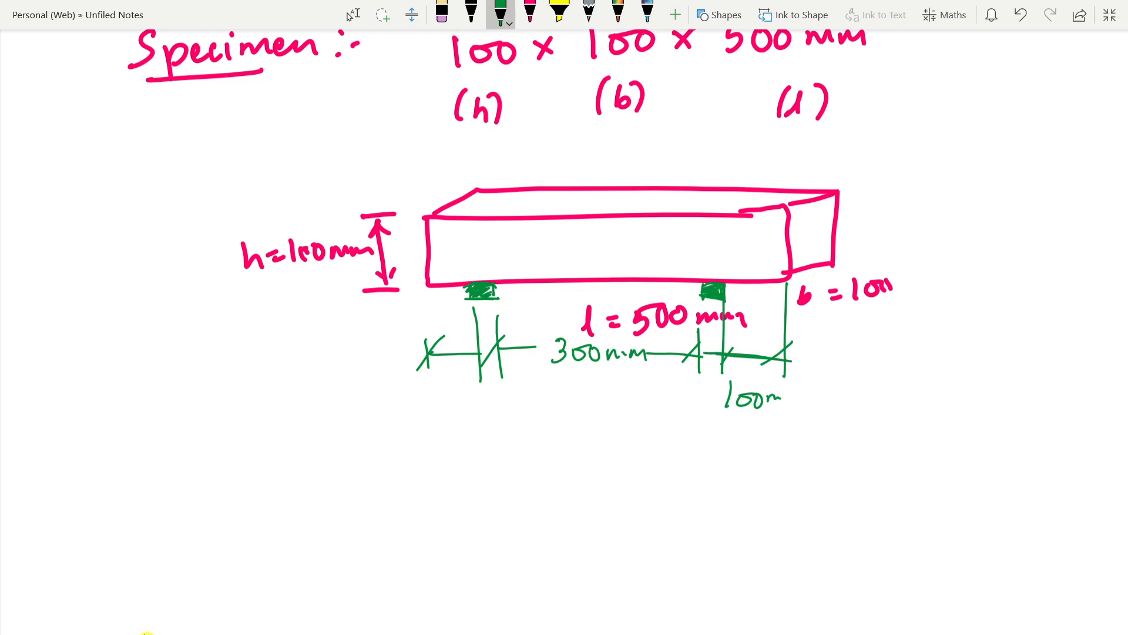
# Step: Erase the overhang dimension lines and the 100 mm label, keeping the dimension between the supports
pyautogui.click(441, 11)
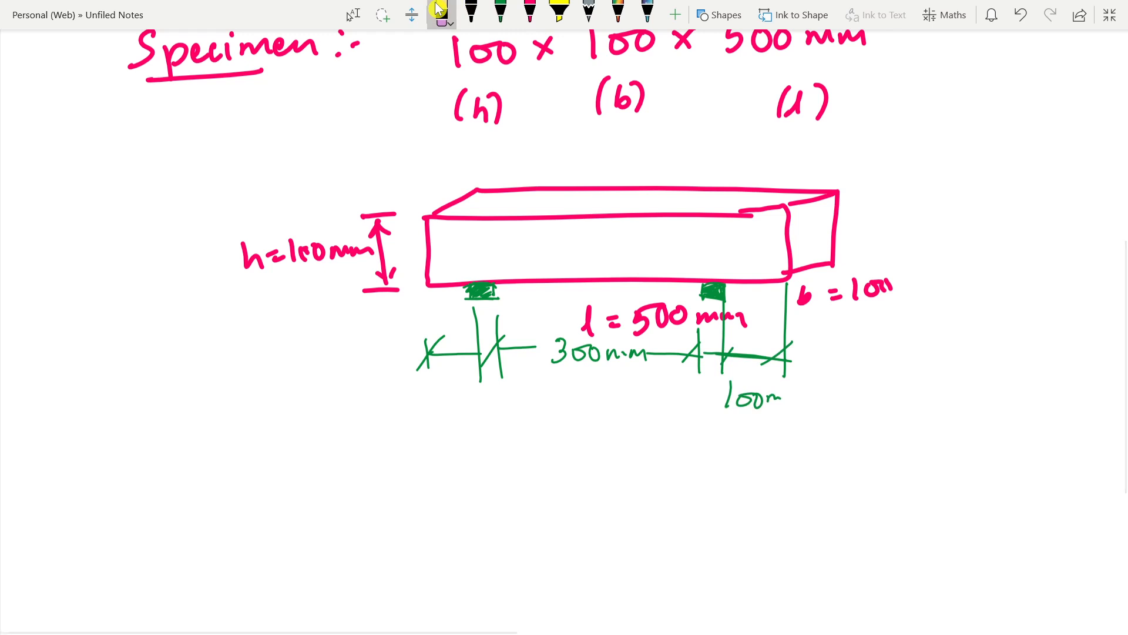
pyautogui.moveTo(446, 352); pyautogui.dragTo(425, 355)
pyautogui.moveTo(743, 401)
pyautogui.mouseDown()
pyautogui.moveTo(763, 400)
pyautogui.moveTo(784, 358)
pyautogui.moveTo(729, 377)
pyautogui.moveTo(724, 300)
pyautogui.mouseUp()
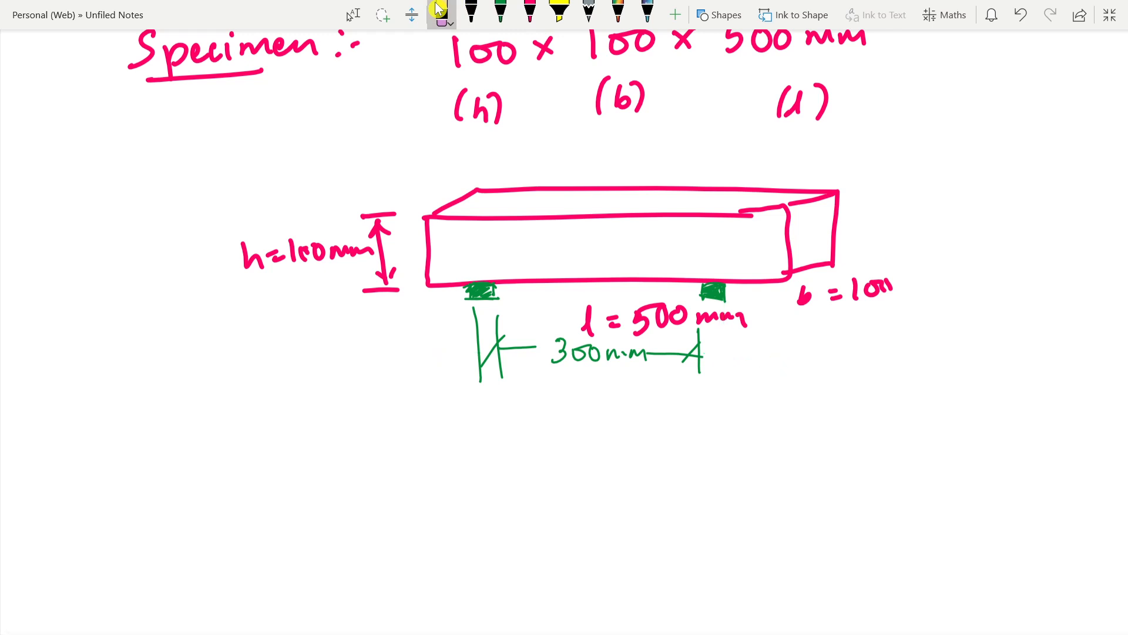
pyautogui.moveTo(474, 309); pyautogui.dragTo(479, 381)
# Step: Draw a black star bullet in the blank area below the beam sketch
pyautogui.click(471, 13)
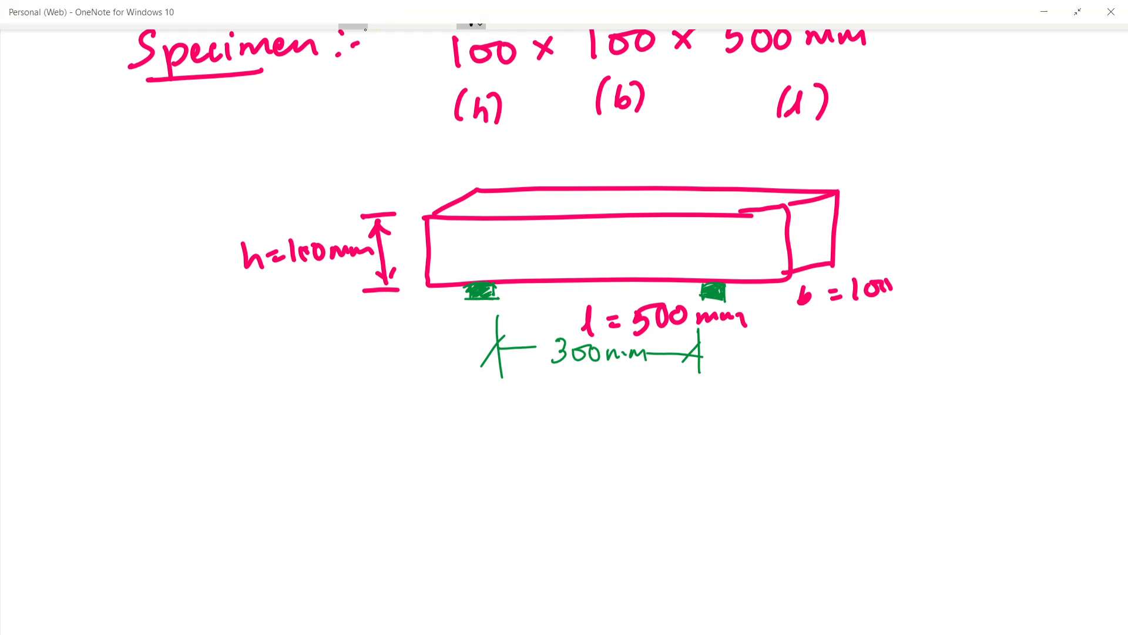
pyautogui.scroll(-5, 410, 236)
pyautogui.scroll(1, 410, 236)
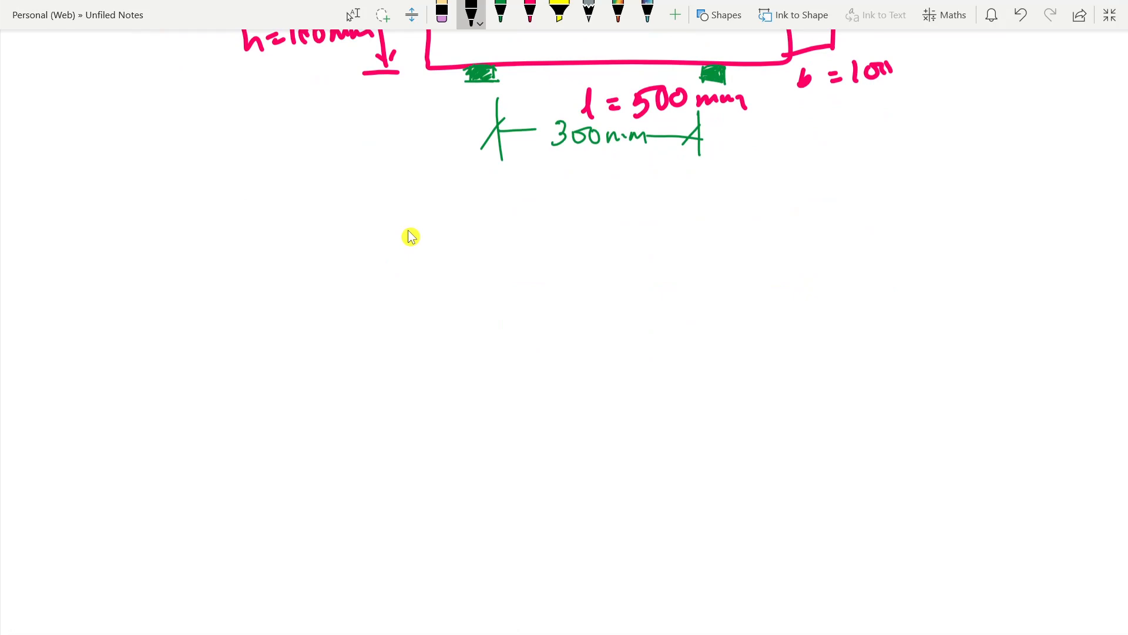
pyautogui.moveTo(156, 254)
pyautogui.mouseDown()
pyautogui.moveTo(154, 224)
pyautogui.moveTo(151, 265)
pyautogui.mouseUp()
# Step: Start handwriting a word beginning with "Impac" in black beside the star bullet
pyautogui.moveTo(209, 233); pyautogui.dragTo(247, 222)
pyautogui.moveTo(230, 224)
pyautogui.mouseDown()
pyautogui.moveTo(225, 259)
pyautogui.moveTo(238, 253)
pyautogui.mouseUp()
pyautogui.moveTo(246, 251); pyautogui.dragTo(275, 241)
pyautogui.moveTo(276, 237)
pyautogui.mouseDown()
pyautogui.moveTo(284, 268)
pyautogui.moveTo(287, 238)
pyautogui.moveTo(320, 253)
pyautogui.mouseUp()
pyautogui.moveTo(333, 234); pyautogui.dragTo(335, 255)
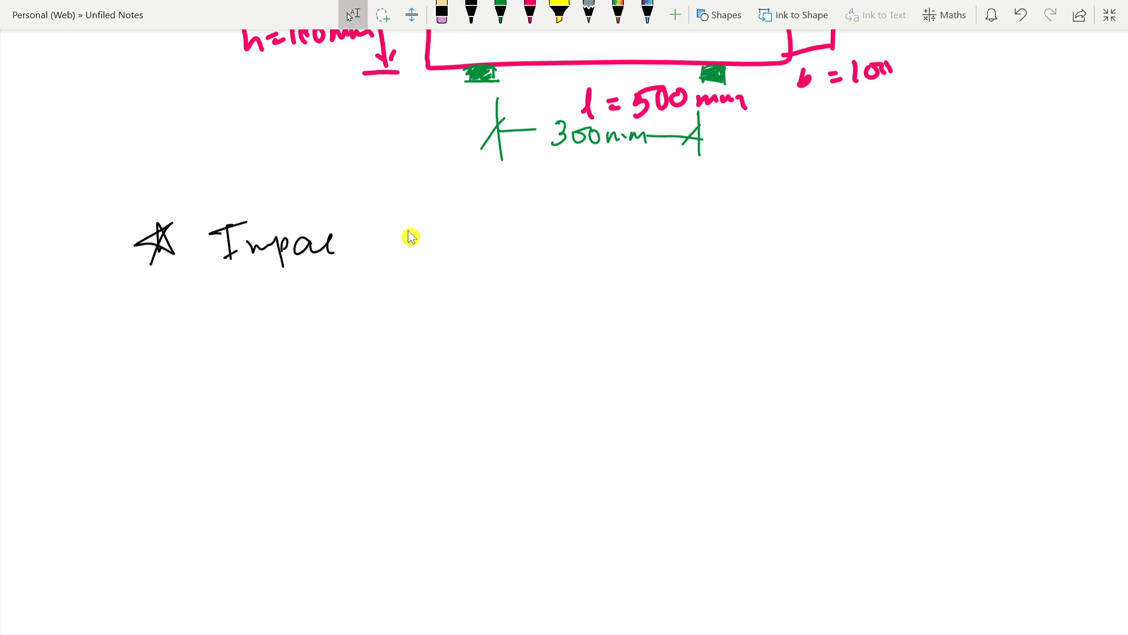
# Step: Erase the partial word beside the star bullet and switch back to the black pen
pyautogui.click(471, 15)
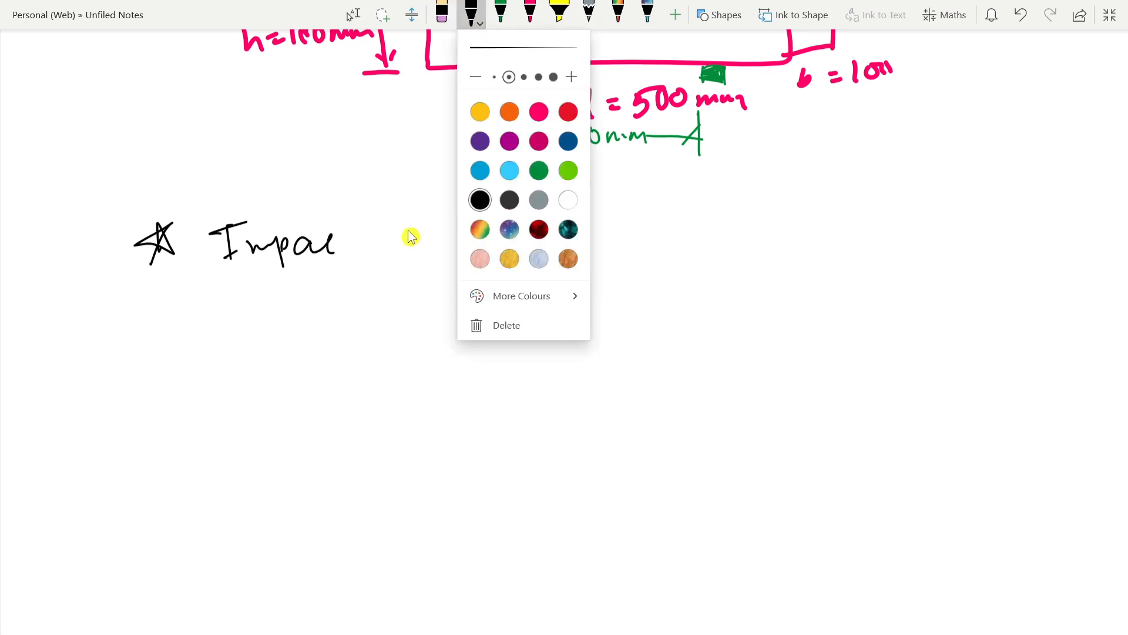
pyautogui.click(442, 14)
pyautogui.click(442, 15)
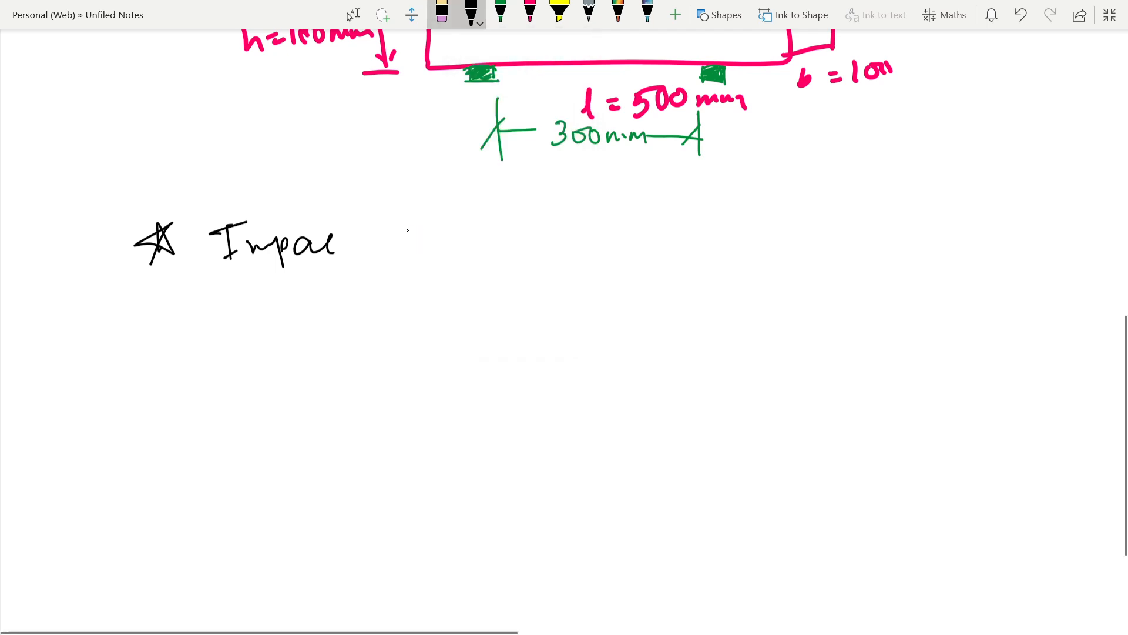
pyautogui.moveTo(334, 244)
pyautogui.mouseDown()
pyautogui.moveTo(225, 244)
pyautogui.moveTo(209, 231)
pyautogui.mouseUp()
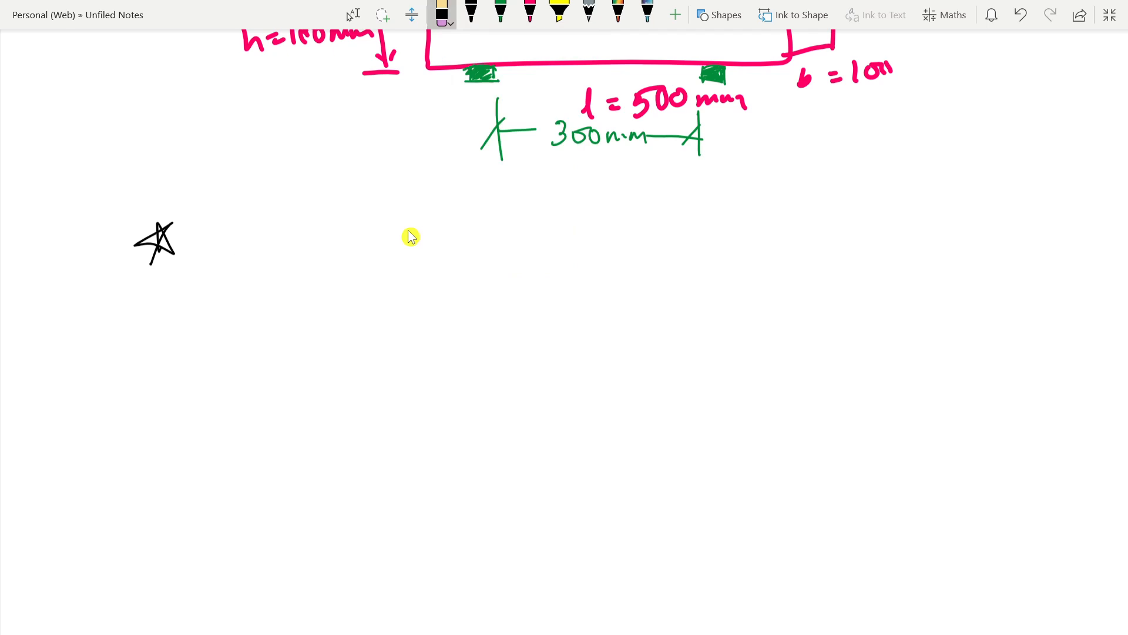
pyautogui.click(471, 15)
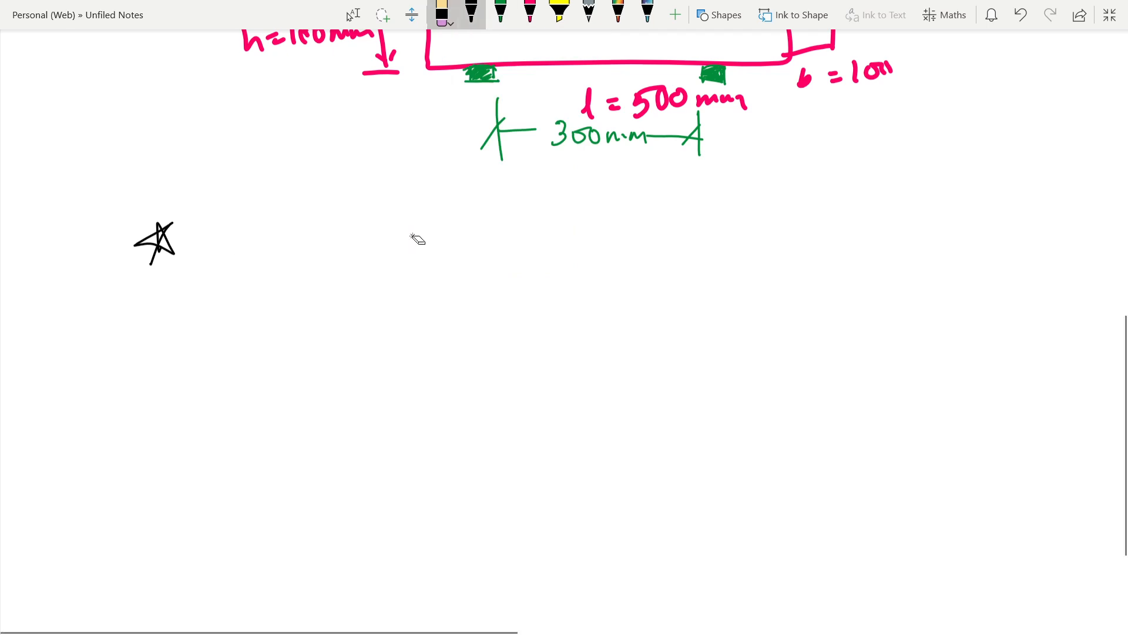
# Step: Handwrite "Impact velocity" in black beside the star bullet below the beam sketch
pyautogui.moveTo(225, 238)
pyautogui.mouseDown()
pyautogui.moveTo(245, 234)
pyautogui.moveTo(239, 273)
pyautogui.moveTo(246, 268)
pyautogui.mouseUp()
pyautogui.moveTo(248, 266); pyautogui.dragTo(286, 266)
pyautogui.moveTo(282, 252)
pyautogui.mouseDown()
pyautogui.moveTo(285, 280)
pyautogui.moveTo(288, 268)
pyautogui.moveTo(322, 269)
pyautogui.mouseUp()
pyautogui.moveTo(336, 254)
pyautogui.mouseDown()
pyautogui.moveTo(334, 268)
pyautogui.moveTo(345, 266)
pyautogui.moveTo(371, 239)
pyautogui.mouseUp()
pyautogui.moveTo(396, 252)
pyautogui.mouseDown()
pyautogui.moveTo(402, 265)
pyautogui.moveTo(435, 234)
pyautogui.moveTo(468, 259)
pyautogui.moveTo(505, 232)
pyautogui.moveTo(509, 306)
pyautogui.mouseUp()
pyautogui.moveTo(495, 246); pyautogui.dragTo(515, 235)
pyautogui.moveTo(470, 236); pyautogui.dragTo(477, 238)
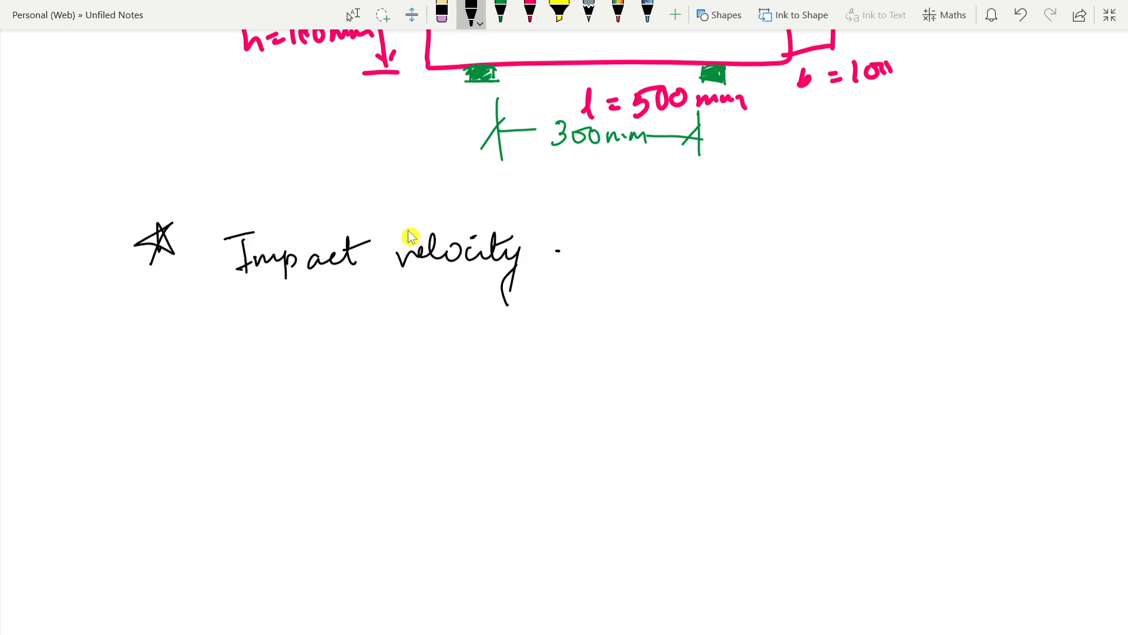
# Step: Complete the impact velocity line with "= 2.8 m/s" and double-underline the number
pyautogui.moveTo(555, 251); pyautogui.dragTo(574, 247)
pyautogui.moveTo(559, 259)
pyautogui.mouseDown()
pyautogui.moveTo(620, 269)
pyautogui.moveTo(643, 247)
pyautogui.moveTo(701, 253)
pyautogui.mouseUp()
pyautogui.moveTo(714, 232)
pyautogui.mouseDown()
pyautogui.moveTo(702, 277)
pyautogui.moveTo(717, 263)
pyautogui.mouseUp()
pyautogui.moveTo(599, 290)
pyautogui.mouseDown()
pyautogui.moveTo(666, 282)
pyautogui.moveTo(658, 291)
pyautogui.mouseUp()
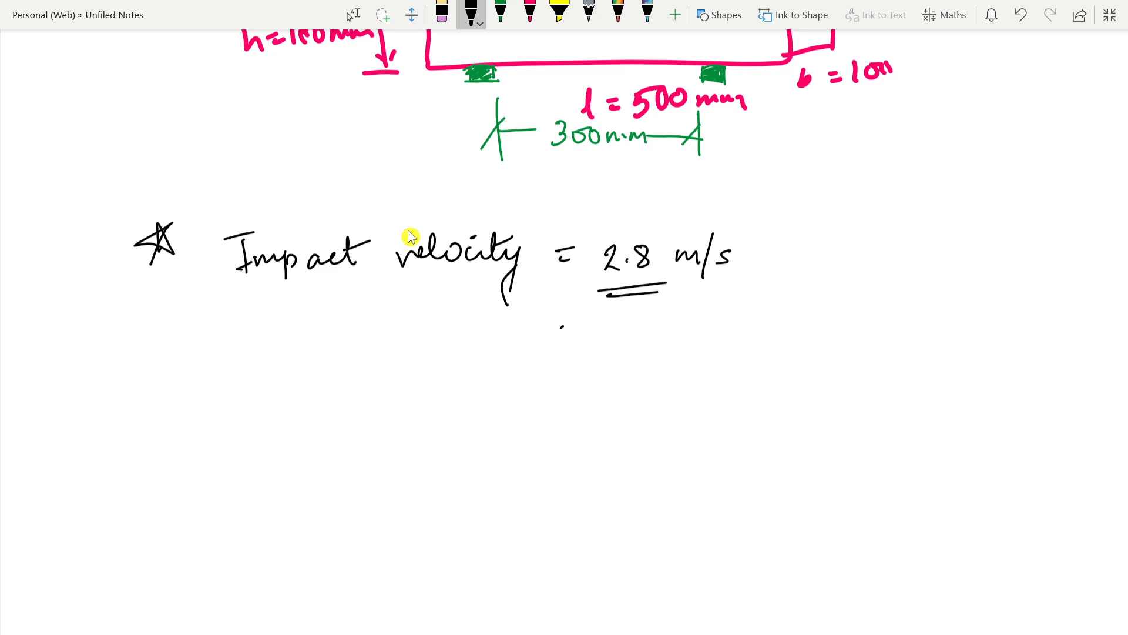
# Step: Write the converted velocity "= 2800 mm/s" on the line below and double-underline the number
pyautogui.moveTo(562, 327); pyautogui.dragTo(572, 327)
pyautogui.moveTo(560, 334)
pyautogui.mouseDown()
pyautogui.moveTo(627, 344)
pyautogui.moveTo(645, 329)
pyautogui.mouseUp()
pyautogui.moveTo(658, 329)
pyautogui.mouseDown()
pyautogui.moveTo(669, 339)
pyautogui.moveTo(660, 329)
pyautogui.mouseUp()
pyautogui.moveTo(681, 328); pyautogui.dragTo(763, 326)
pyautogui.moveTo(777, 303)
pyautogui.mouseDown()
pyautogui.moveTo(770, 346)
pyautogui.moveTo(777, 340)
pyautogui.mouseUp()
pyautogui.moveTo(614, 366)
pyautogui.mouseDown()
pyautogui.moveTo(697, 359)
pyautogui.moveTo(678, 364)
pyautogui.mouseUp()
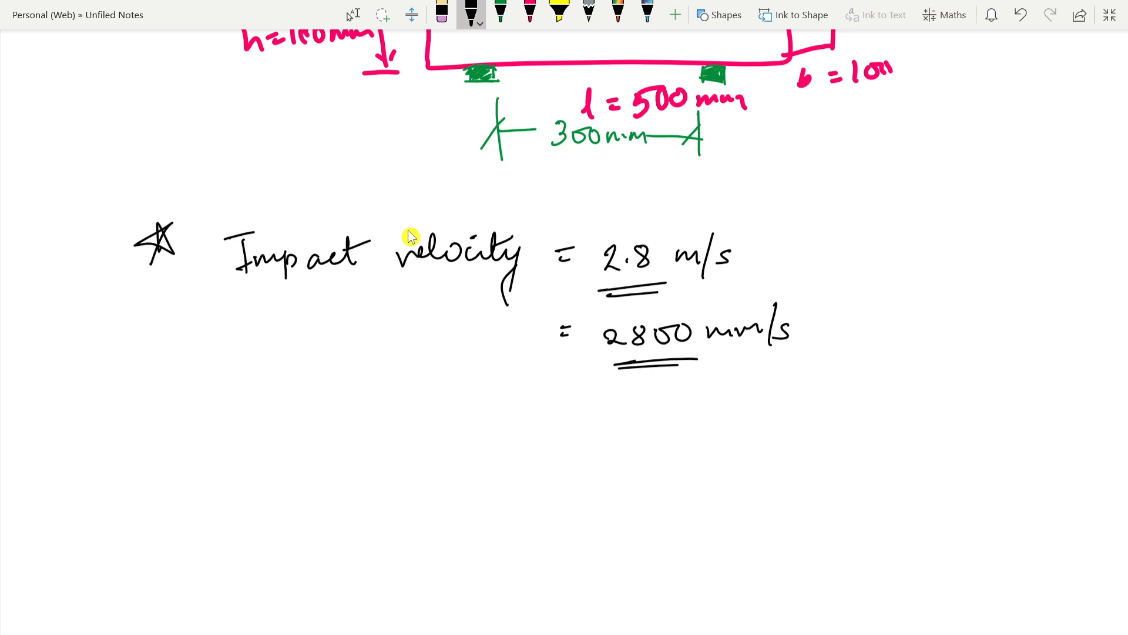
# Step: Handwrite "Drop Ht = 400 mm" below the impact velocity lines
pyautogui.scroll(-3, 410, 236)
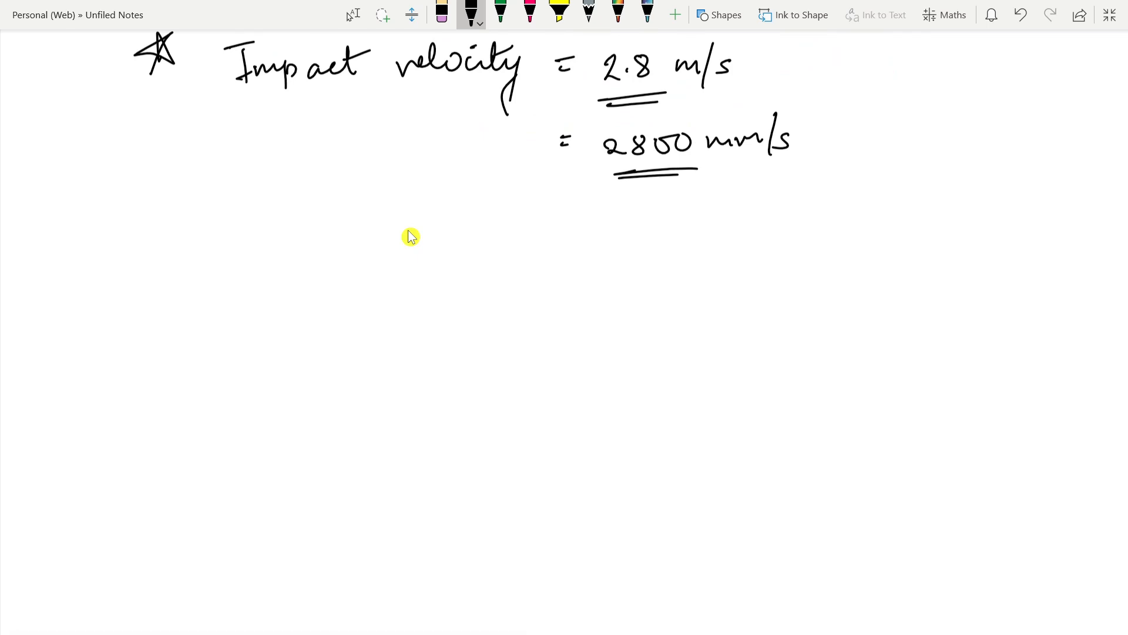
pyautogui.moveTo(222, 245); pyautogui.dragTo(216, 278)
pyautogui.moveTo(236, 256)
pyautogui.mouseDown()
pyautogui.moveTo(241, 269)
pyautogui.moveTo(255, 258)
pyautogui.moveTo(272, 287)
pyautogui.mouseUp()
pyautogui.moveTo(275, 264); pyautogui.dragTo(324, 275)
pyautogui.moveTo(345, 243)
pyautogui.mouseDown()
pyautogui.moveTo(339, 277)
pyautogui.moveTo(378, 250)
pyautogui.mouseUp()
pyautogui.moveTo(386, 252); pyautogui.dragTo(465, 262)
pyautogui.moveTo(457, 239)
pyautogui.mouseDown()
pyautogui.moveTo(456, 278)
pyautogui.moveTo(507, 252)
pyautogui.moveTo(593, 269)
pyautogui.mouseUp()
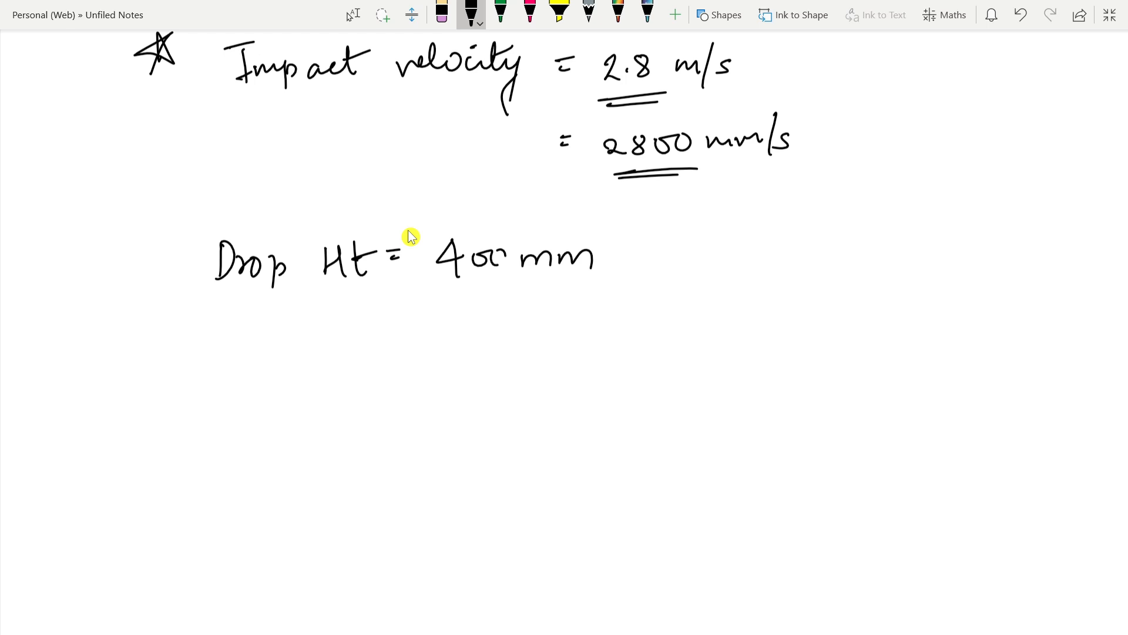
# Step: Draw a star bullet below the drop height line and write "Impactor wt =" beside it
pyautogui.moveTo(160, 341)
pyautogui.mouseDown()
pyautogui.moveTo(154, 361)
pyautogui.moveTo(173, 341)
pyautogui.moveTo(154, 376)
pyautogui.mouseUp()
pyautogui.moveTo(289, 348)
pyautogui.mouseDown()
pyautogui.moveTo(320, 335)
pyautogui.moveTo(305, 376)
pyautogui.moveTo(358, 351)
pyautogui.moveTo(368, 398)
pyautogui.mouseUp()
pyautogui.moveTo(359, 359)
pyautogui.mouseDown()
pyautogui.moveTo(373, 369)
pyautogui.moveTo(440, 341)
pyautogui.moveTo(516, 349)
pyautogui.moveTo(548, 337)
pyautogui.mouseUp()
pyautogui.moveTo(555, 326)
pyautogui.mouseDown()
pyautogui.moveTo(556, 352)
pyautogui.moveTo(570, 335)
pyautogui.mouseUp()
pyautogui.moveTo(588, 333); pyautogui.dragTo(599, 339)
# Step: Complete the impactor weight line with "4.54 kg" and underline the number
pyautogui.moveTo(665, 325); pyautogui.dragTo(674, 347)
pyautogui.moveTo(678, 325)
pyautogui.mouseDown()
pyautogui.moveTo(679, 359)
pyautogui.moveTo(707, 353)
pyautogui.moveTo(722, 320)
pyautogui.mouseUp()
pyautogui.moveTo(734, 320); pyautogui.dragTo(742, 358)
pyautogui.moveTo(781, 317)
pyautogui.mouseDown()
pyautogui.moveTo(779, 345)
pyautogui.moveTo(798, 344)
pyautogui.mouseUp()
pyautogui.moveTo(817, 332)
pyautogui.mouseDown()
pyautogui.moveTo(803, 343)
pyautogui.moveTo(806, 379)
pyautogui.mouseUp()
pyautogui.moveTo(810, 358); pyautogui.dragTo(827, 356)
pyautogui.moveTo(653, 380); pyautogui.dragTo(731, 375)
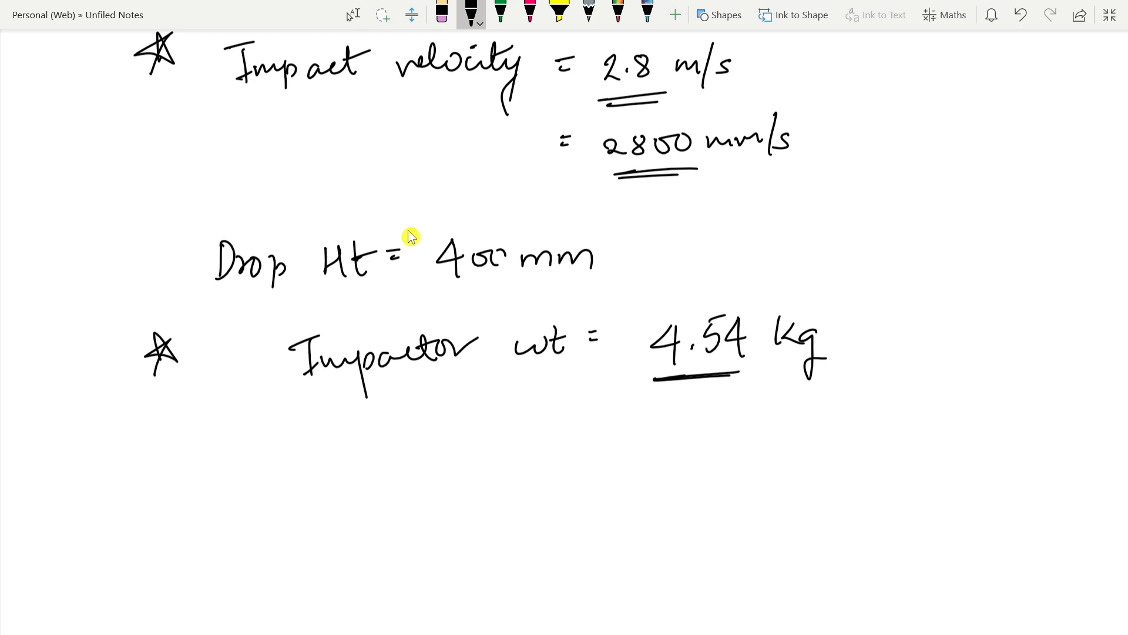
# Step: Draw a star bullet and sketch the impactor as a rectangular block with a narrow bottom stem ending in a shaded tip
pyautogui.scroll(-5, 410, 236)
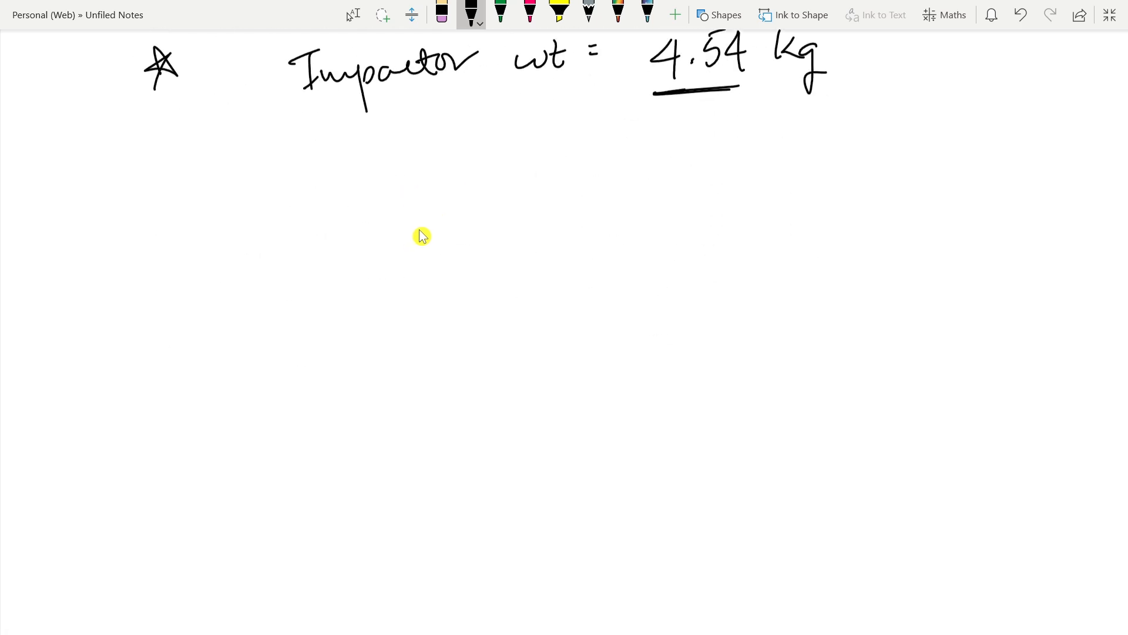
pyautogui.moveTo(210, 222)
pyautogui.mouseDown()
pyautogui.moveTo(226, 213)
pyautogui.moveTo(210, 222)
pyautogui.mouseUp()
pyautogui.moveTo(498, 205)
pyautogui.mouseDown()
pyautogui.moveTo(505, 289)
pyautogui.moveTo(535, 205)
pyautogui.moveTo(676, 201)
pyautogui.moveTo(682, 283)
pyautogui.mouseUp()
pyautogui.moveTo(502, 288)
pyautogui.mouseDown()
pyautogui.moveTo(586, 289)
pyautogui.moveTo(589, 329)
pyautogui.mouseUp()
pyautogui.moveTo(616, 286)
pyautogui.mouseDown()
pyautogui.moveTo(616, 336)
pyautogui.moveTo(686, 287)
pyautogui.mouseUp()
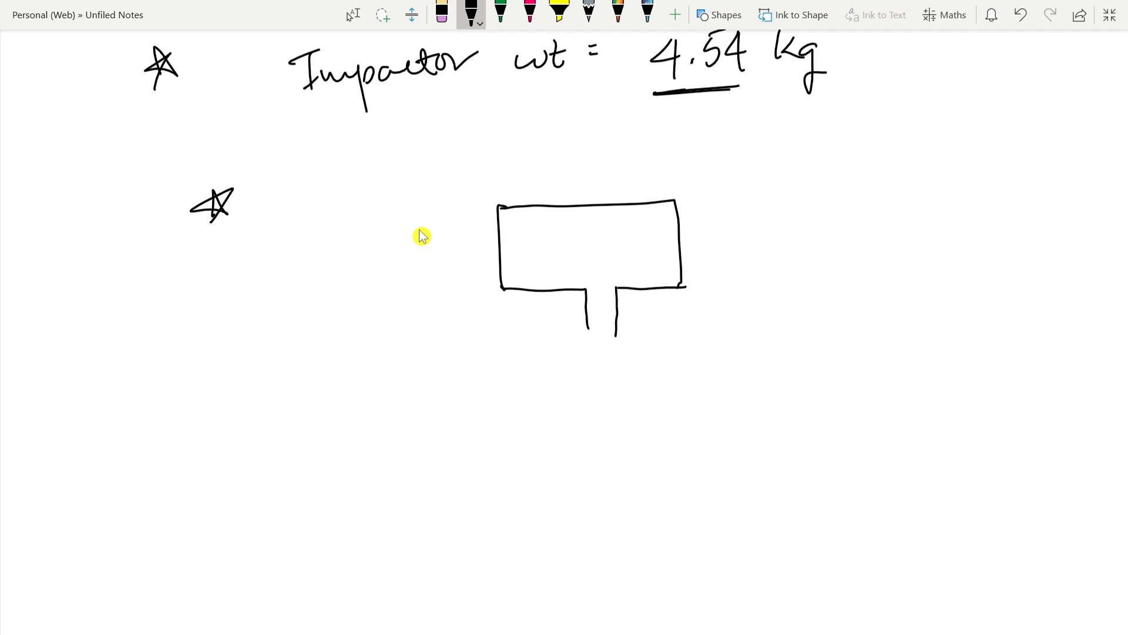
pyautogui.moveTo(588, 323)
pyautogui.mouseDown()
pyautogui.moveTo(587, 340)
pyautogui.moveTo(616, 333)
pyautogui.moveTo(596, 348)
pyautogui.moveTo(588, 338)
pyautogui.moveTo(617, 341)
pyautogui.mouseUp()
# Step: Add a width dimension labelled 180 above the impactor block
pyautogui.moveTo(553, 164)
pyautogui.mouseDown()
pyautogui.moveTo(553, 182)
pyautogui.moveTo(583, 166)
pyautogui.moveTo(673, 162)
pyautogui.mouseUp()
pyautogui.moveTo(670, 154)
pyautogui.mouseDown()
pyautogui.moveTo(671, 173)
pyautogui.moveTo(683, 154)
pyautogui.mouseUp()
pyautogui.moveTo(493, 171)
pyautogui.mouseDown()
pyautogui.moveTo(553, 168)
pyautogui.moveTo(482, 187)
pyautogui.moveTo(549, 170)
pyautogui.mouseUp()
pyautogui.click(442, 14)
pyautogui.click(472, 14)
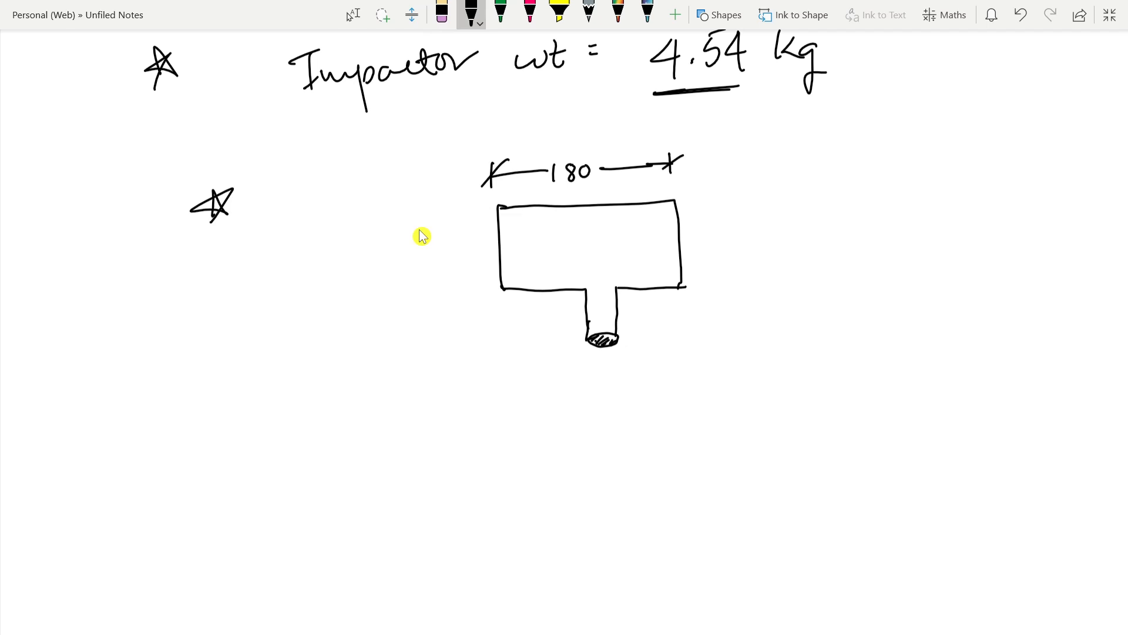
# Step: Add a height dimension labelled 103 mm beside the impactor block
pyautogui.moveTo(701, 200)
pyautogui.mouseDown()
pyautogui.moveTo(748, 199)
pyautogui.moveTo(722, 196)
pyautogui.mouseUp()
pyautogui.moveTo(721, 196); pyautogui.dragTo(729, 186)
pyautogui.moveTo(701, 291); pyautogui.dragTo(766, 293)
pyautogui.moveTo(730, 334)
pyautogui.mouseDown()
pyautogui.moveTo(733, 295)
pyautogui.moveTo(741, 298)
pyautogui.mouseUp()
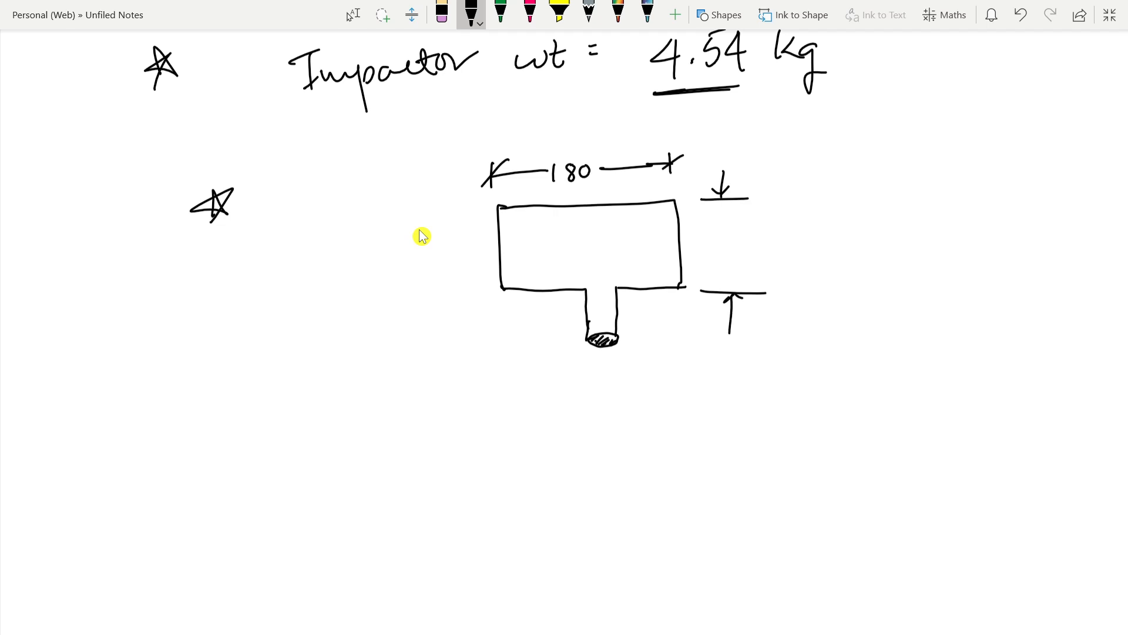
pyautogui.moveTo(724, 229)
pyautogui.mouseDown()
pyautogui.moveTo(722, 258)
pyautogui.moveTo(738, 238)
pyautogui.moveTo(751, 252)
pyautogui.moveTo(809, 259)
pyautogui.mouseUp()
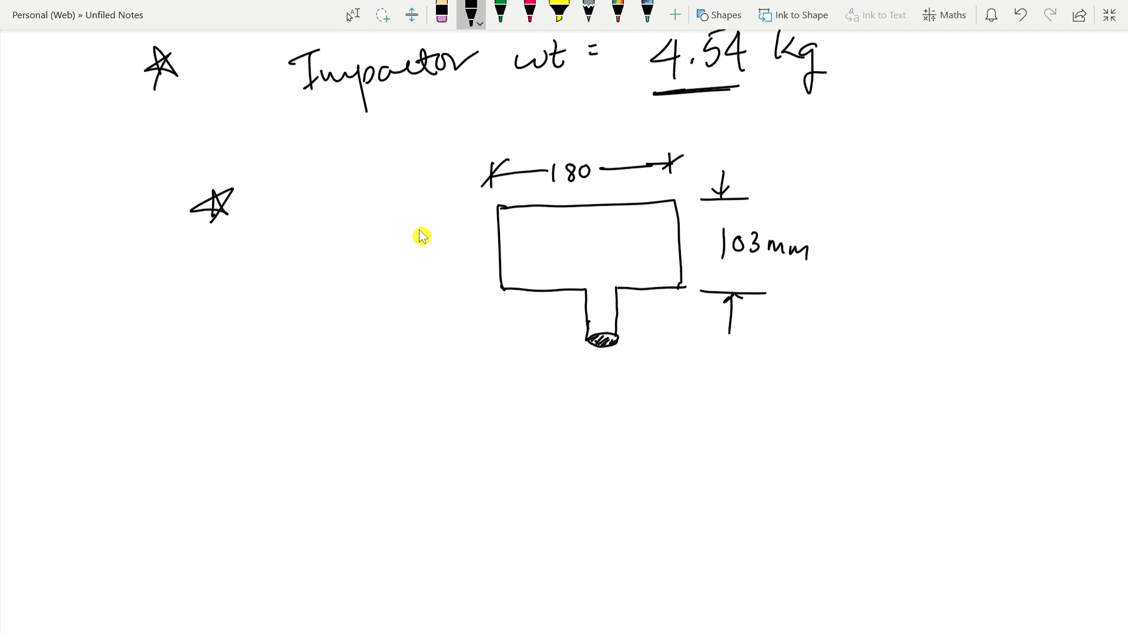
# Step: Dimension the impactor stem with a 30 mm diameter and a 30 mm length
pyautogui.moveTo(544, 321)
pyautogui.mouseDown()
pyautogui.moveTo(578, 321)
pyautogui.moveTo(576, 331)
pyautogui.moveTo(674, 322)
pyautogui.moveTo(617, 321)
pyautogui.moveTo(632, 329)
pyautogui.mouseUp()
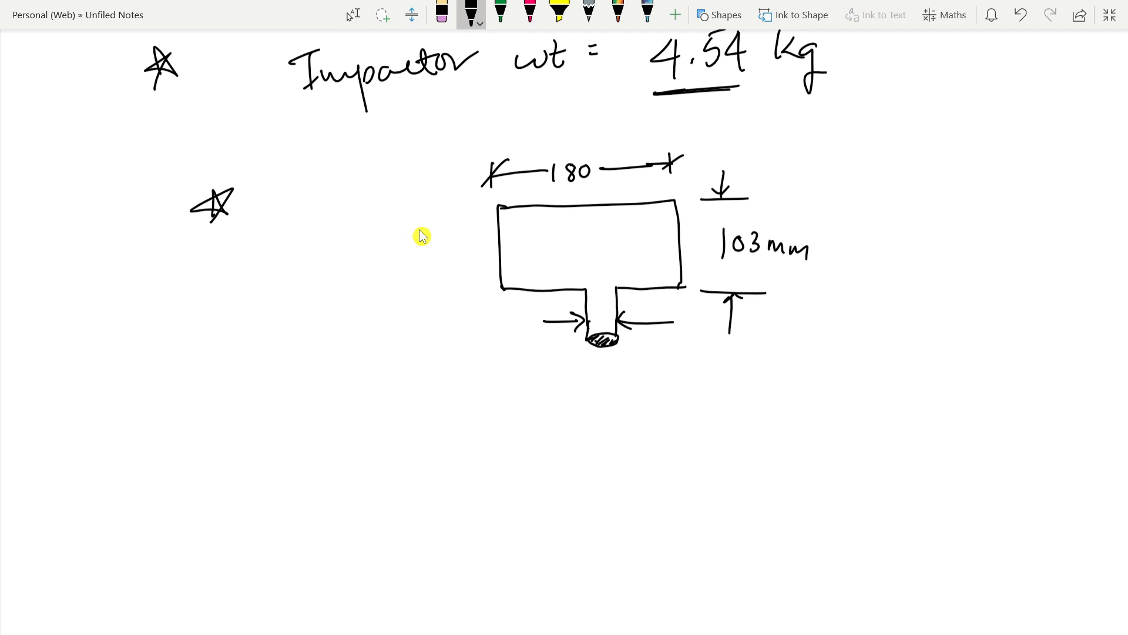
pyautogui.moveTo(586, 372)
pyautogui.mouseDown()
pyautogui.moveTo(595, 381)
pyautogui.moveTo(583, 397)
pyautogui.moveTo(604, 382)
pyautogui.moveTo(640, 389)
pyautogui.moveTo(680, 378)
pyautogui.moveTo(675, 411)
pyautogui.mouseUp()
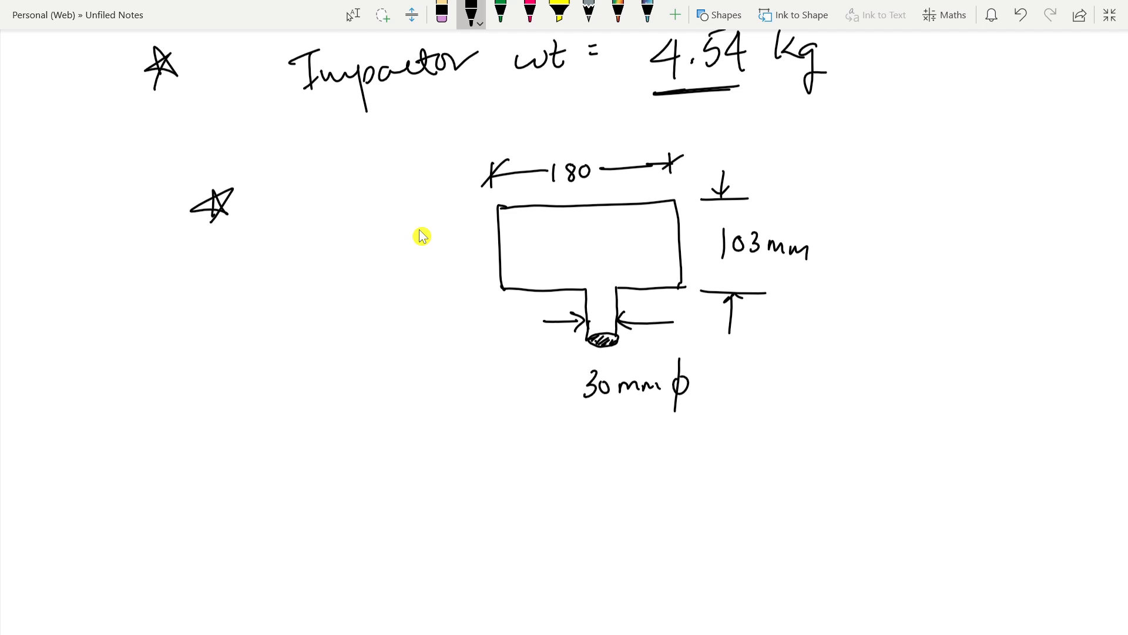
pyautogui.moveTo(478, 290); pyautogui.dragTo(497, 289)
pyautogui.moveTo(481, 354); pyautogui.dragTo(512, 354)
pyautogui.moveTo(489, 292); pyautogui.dragTo(489, 352)
pyautogui.moveTo(484, 303); pyautogui.dragTo(489, 292)
pyautogui.moveTo(489, 292); pyautogui.dragTo(494, 304)
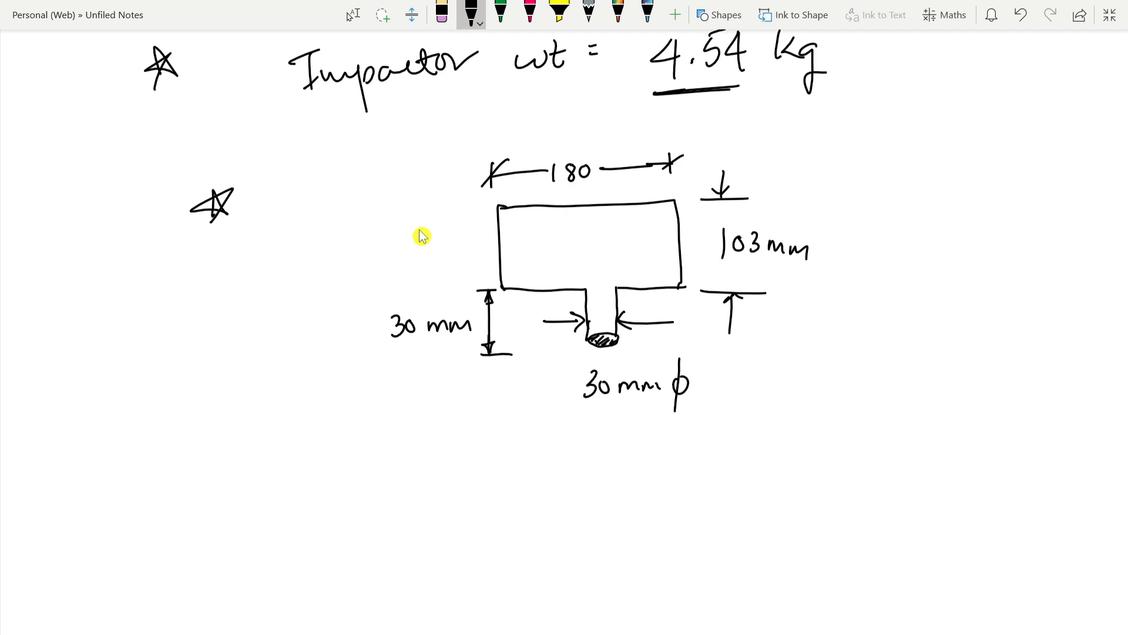
pyautogui.scroll(15, 422, 237)
pyautogui.scroll(1, 422, 236)
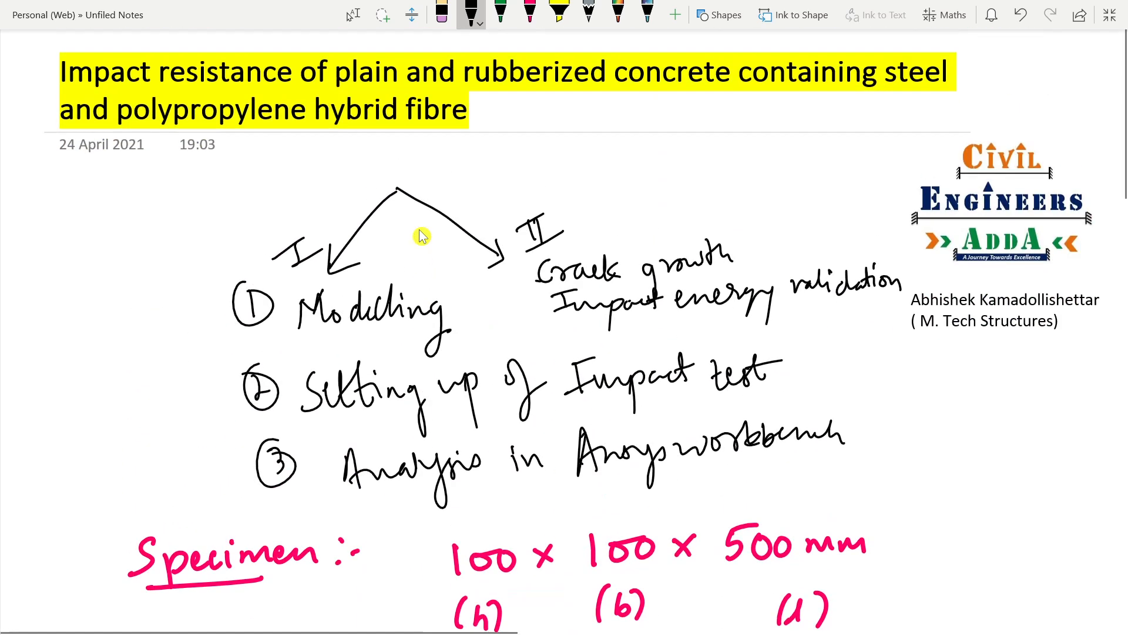
pyautogui.scroll(-6, 422, 236)
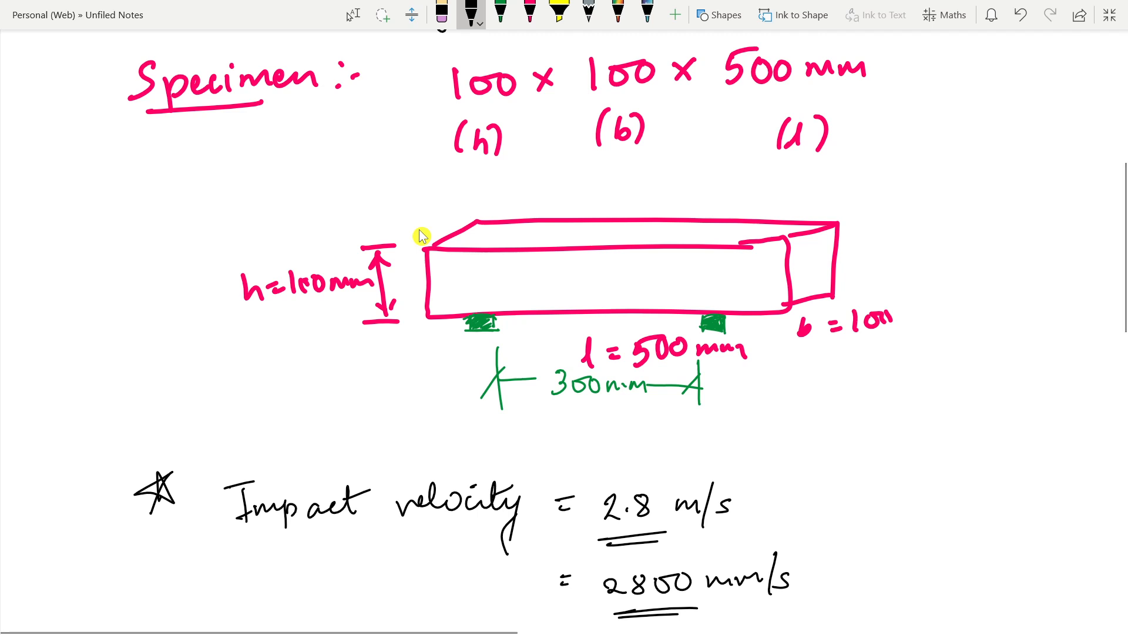
pyautogui.scroll(-12, 422, 236)
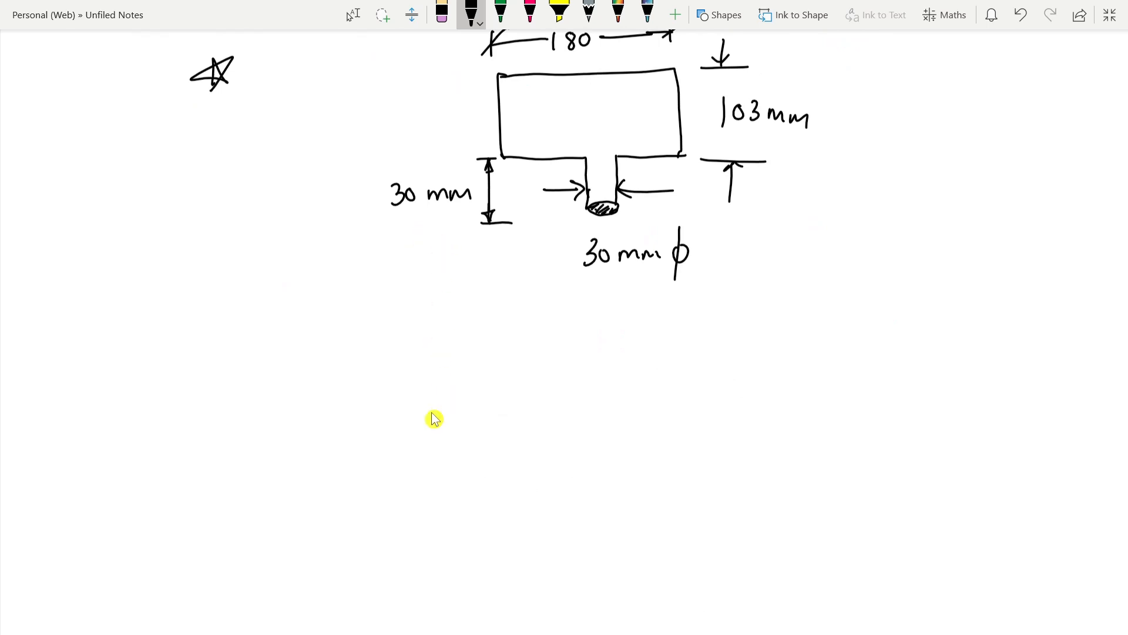
# Step: Switch to SpaceClaim with the impact test geometry
pyautogui.moveTo(642, 632)
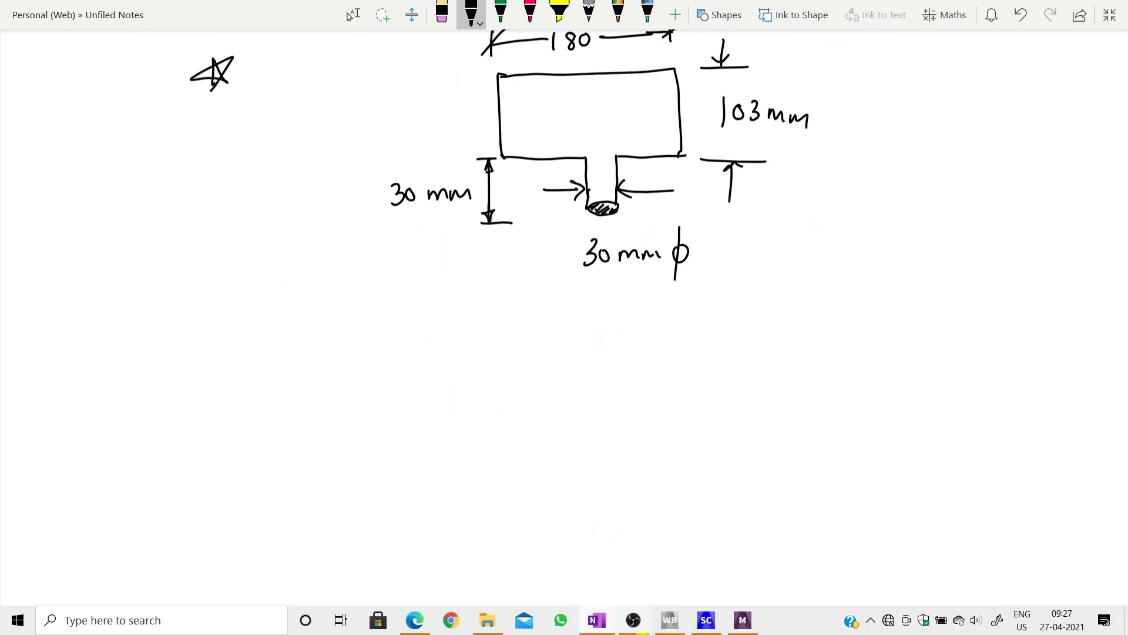
pyautogui.click(644, 624)
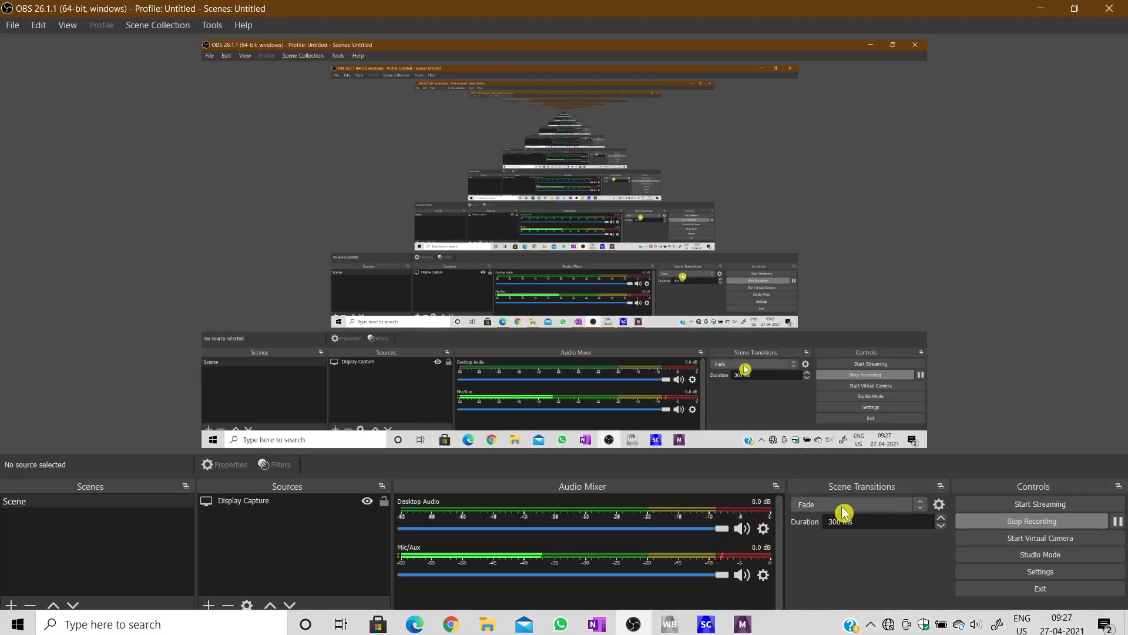
pyautogui.moveTo(746, 632)
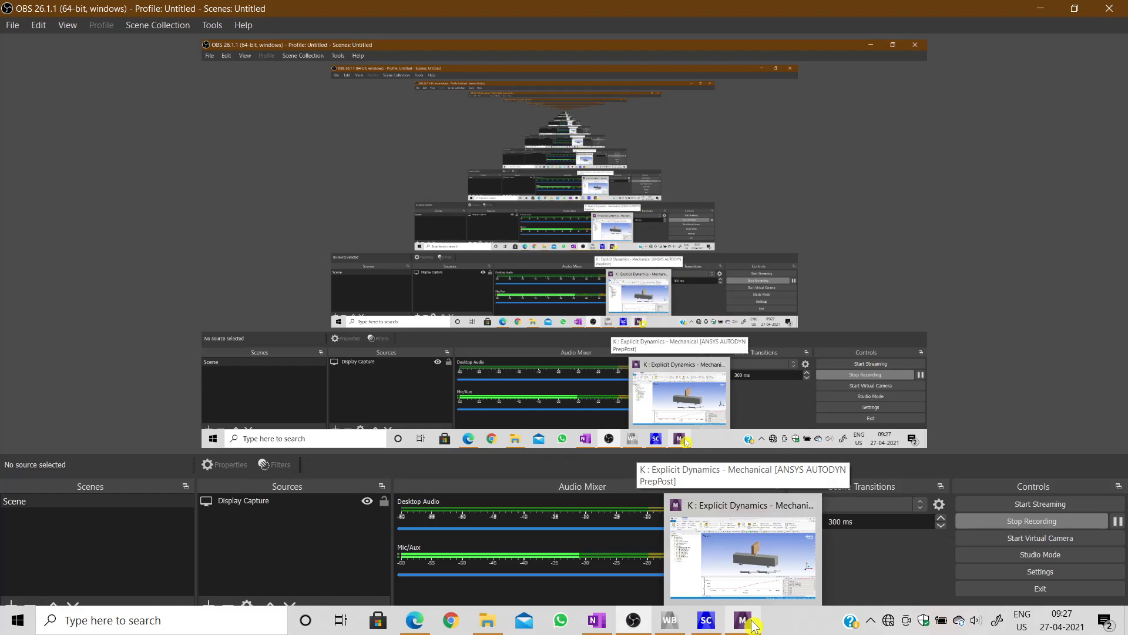
pyautogui.click(706, 620)
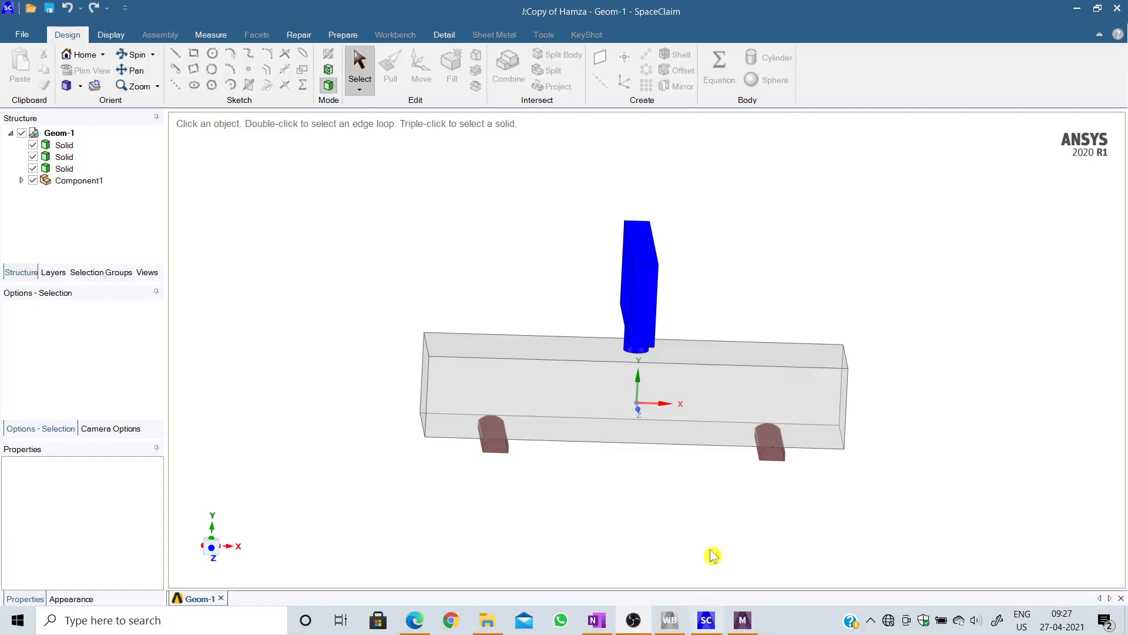
# Step: Examine the impactor, beam specimen and two supports of the impact test model from several angles and distances
pyautogui.scroll(1, 845, 331)
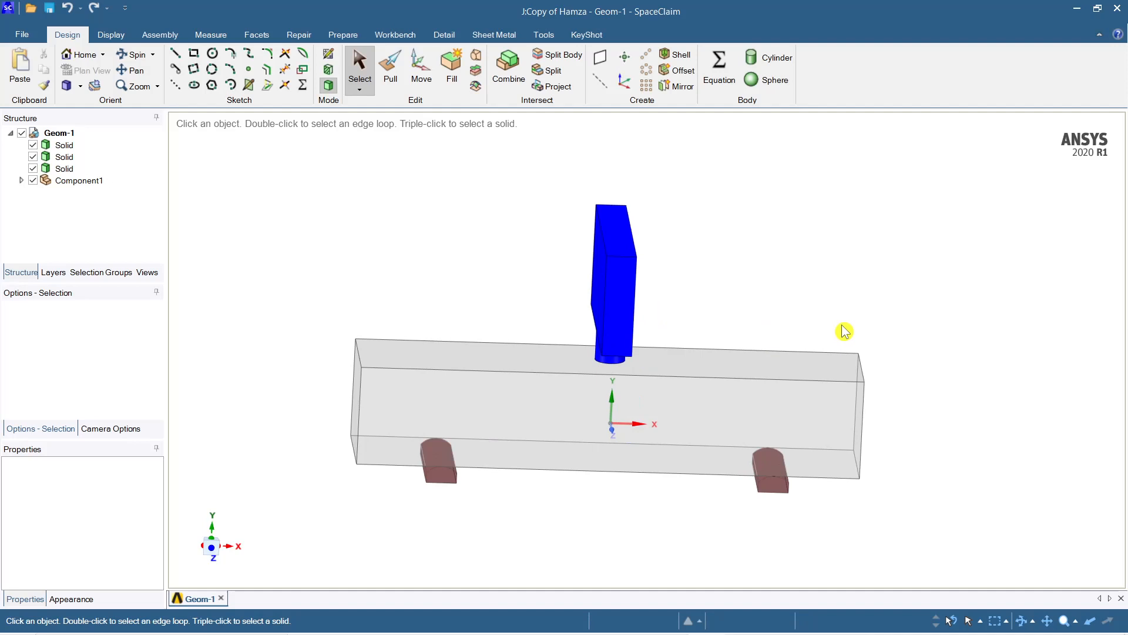
pyautogui.scroll(3, 845, 331)
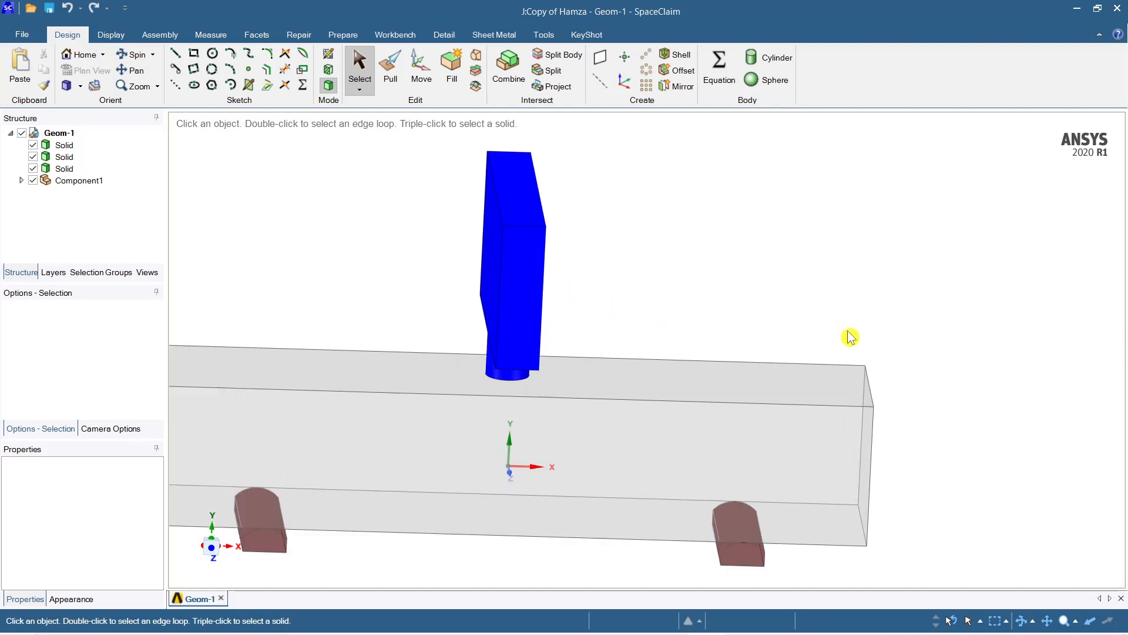
pyautogui.scroll(-5, 850, 335)
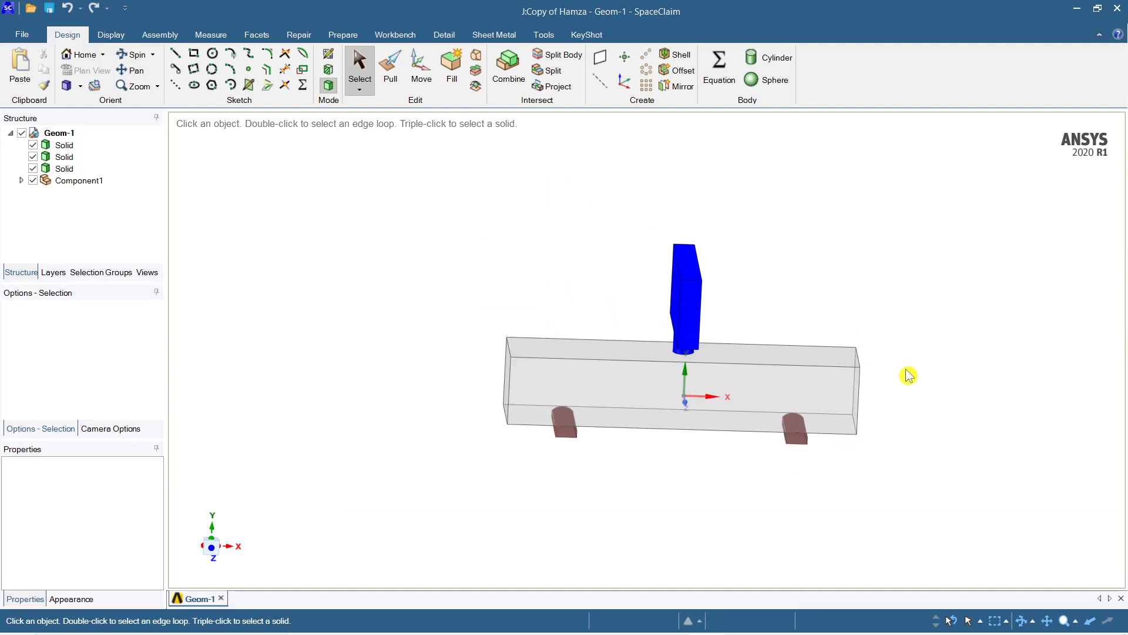
pyautogui.keyDown('ctrl'); pyautogui.moveTo(949, 399); pyautogui.dragTo(899, 443, button='middle'); pyautogui.keyUp('ctrl')
pyautogui.scroll(-3, 752, 481)
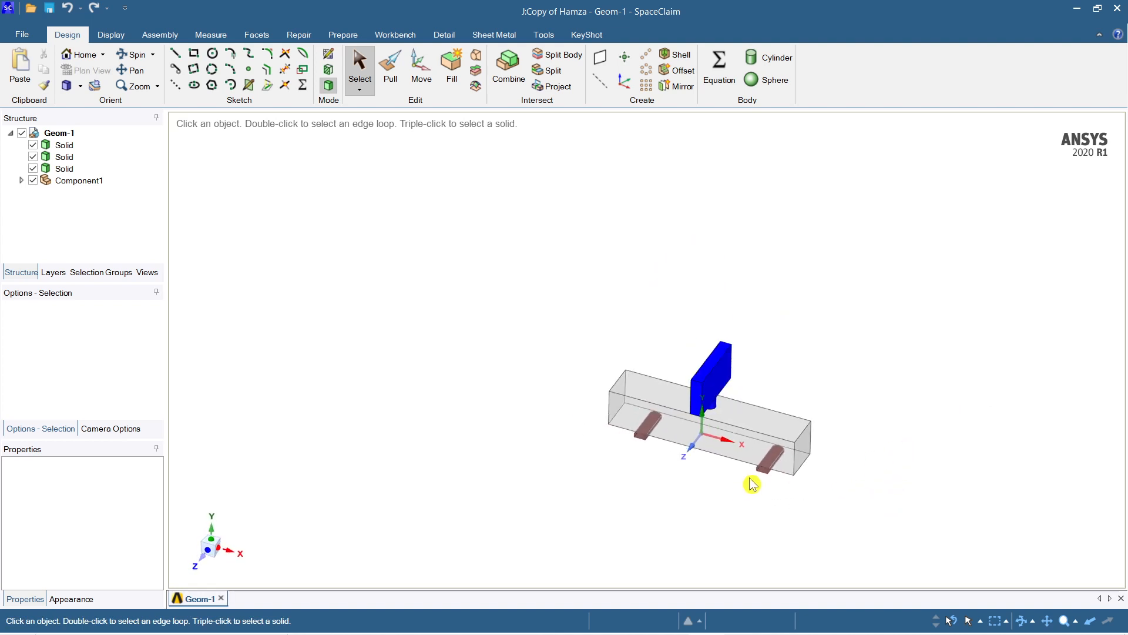
pyautogui.scroll(1, 683, 488)
pyautogui.scroll(-2, 683, 488)
pyautogui.scroll(6, 685, 488)
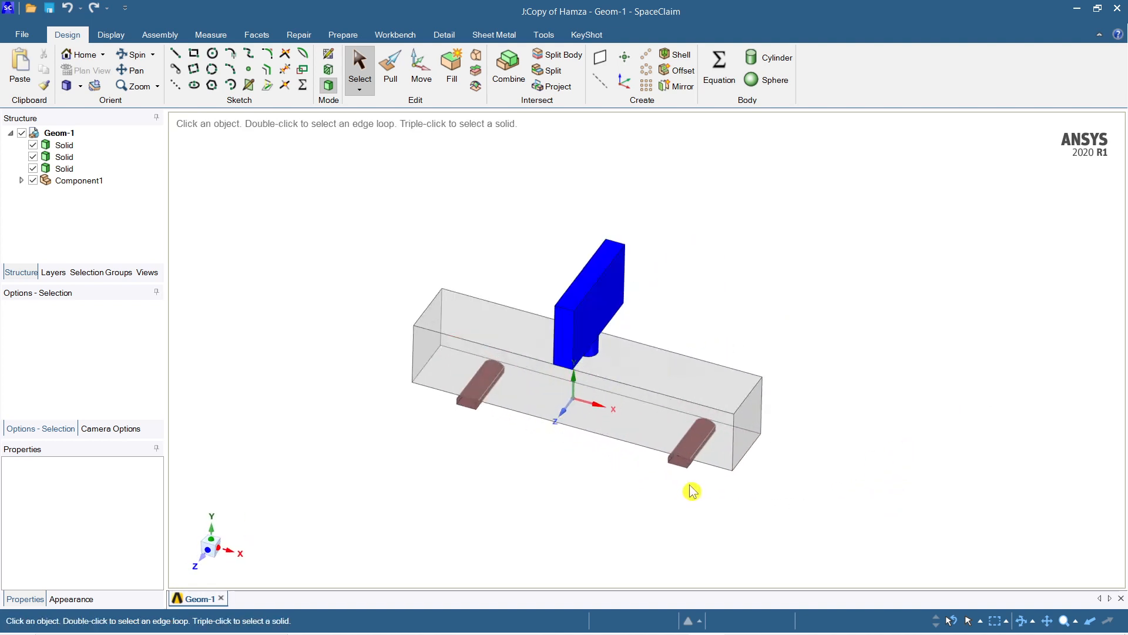
pyautogui.keyDown('ctrl'); pyautogui.moveTo(712, 475); pyautogui.dragTo(849, 453, button='middle'); pyautogui.keyUp('ctrl')
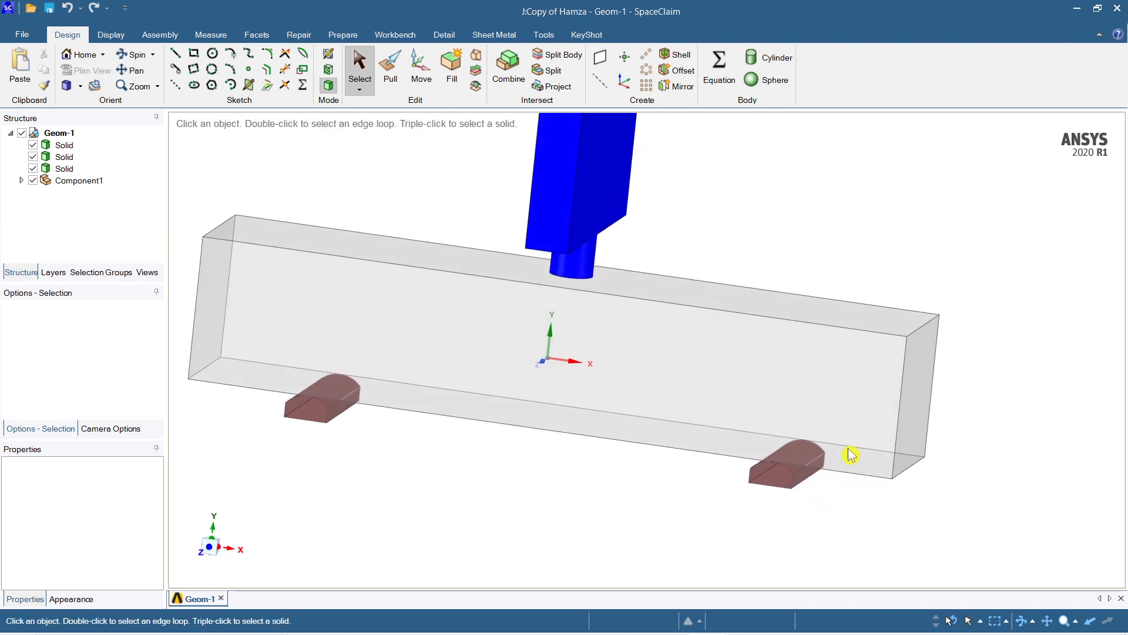
pyautogui.scroll(3, 819, 508)
pyautogui.scroll(-5, 819, 495)
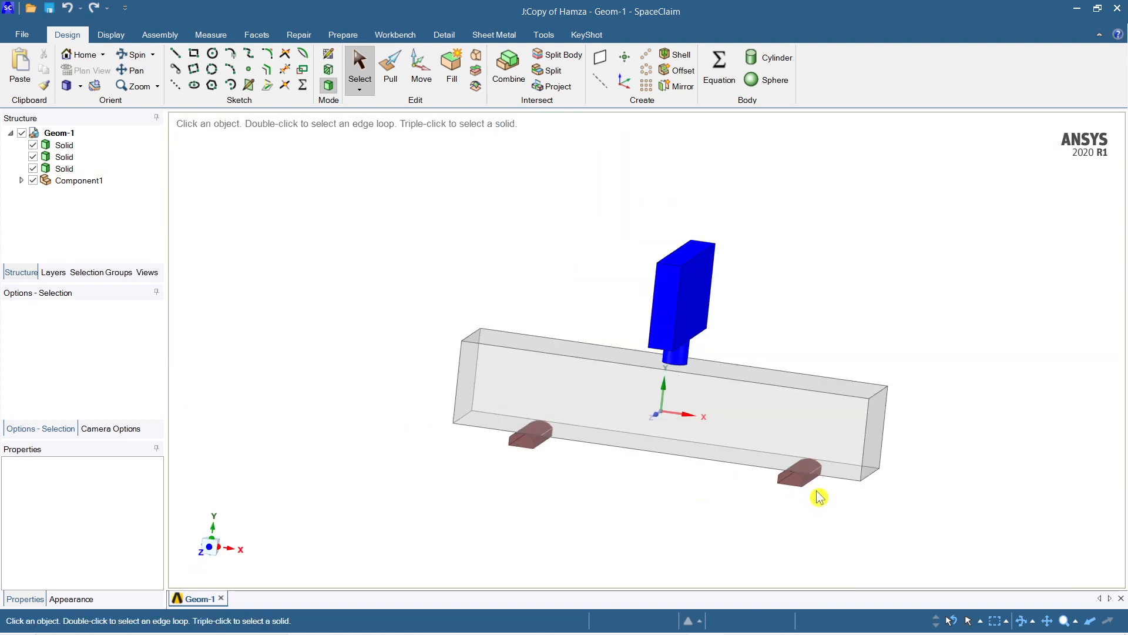
pyautogui.keyDown('ctrl'); pyautogui.moveTo(794, 346); pyautogui.dragTo(817, 342, button='middle'); pyautogui.keyUp('ctrl')
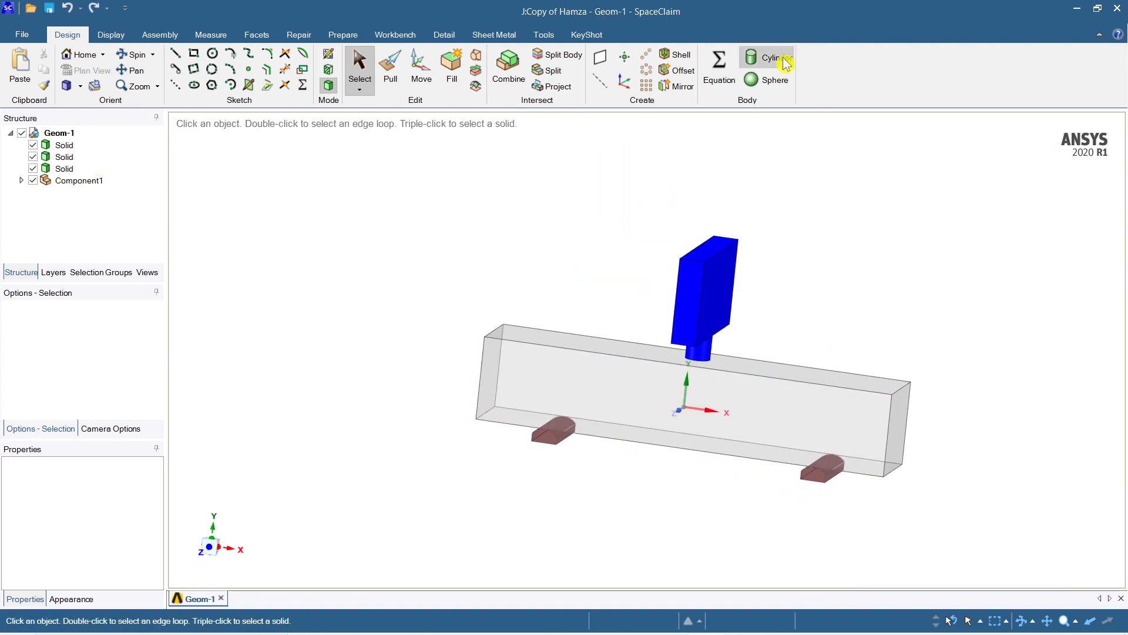
pyautogui.scroll(1, 877, 489)
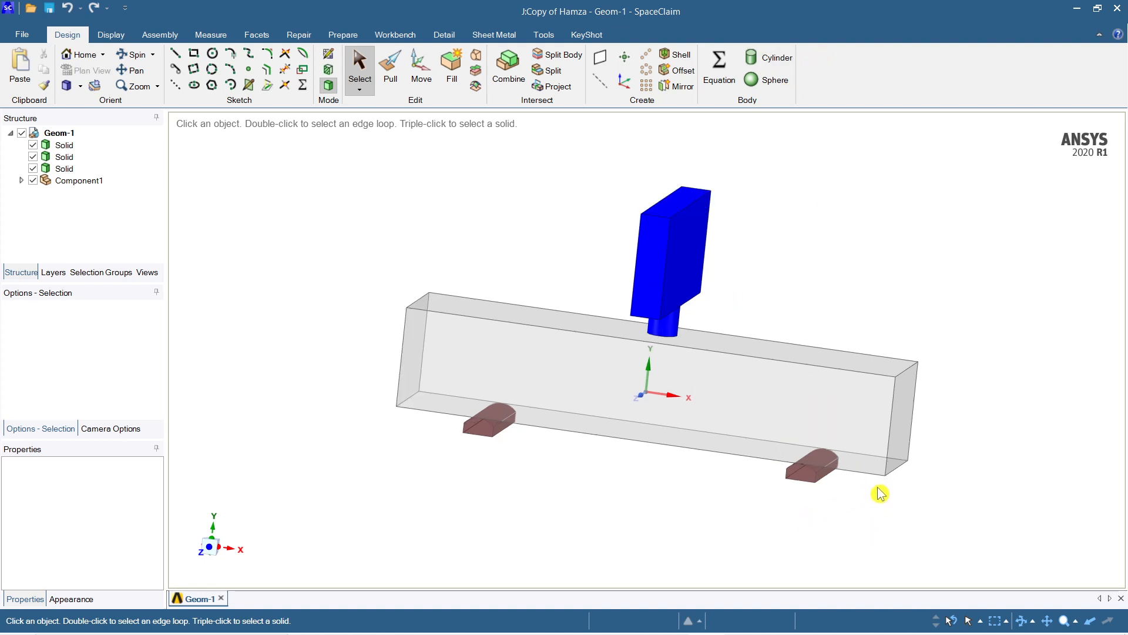
pyautogui.keyDown('ctrl'); pyautogui.moveTo(881, 492); pyautogui.dragTo(908, 459, button='middle'); pyautogui.keyUp('ctrl')
pyautogui.moveTo(897, 460)
pyautogui.mouseDown(button='middle')
pyautogui.moveTo(859, 461)
pyautogui.moveTo(894, 428)
pyautogui.moveTo(887, 458)
pyautogui.moveTo(879, 431)
pyautogui.moveTo(886, 446)
pyautogui.mouseUp(button='middle')
pyautogui.moveTo(805, 482)
pyautogui.keyDown('ctrl'); pyautogui.mouseDown(button='middle')
pyautogui.moveTo(822, 489)
pyautogui.moveTo(821, 464)
pyautogui.moveTo(839, 453)
pyautogui.moveTo(862, 476)
pyautogui.moveTo(822, 499)
pyautogui.mouseUp(button='middle'); pyautogui.keyUp('ctrl')
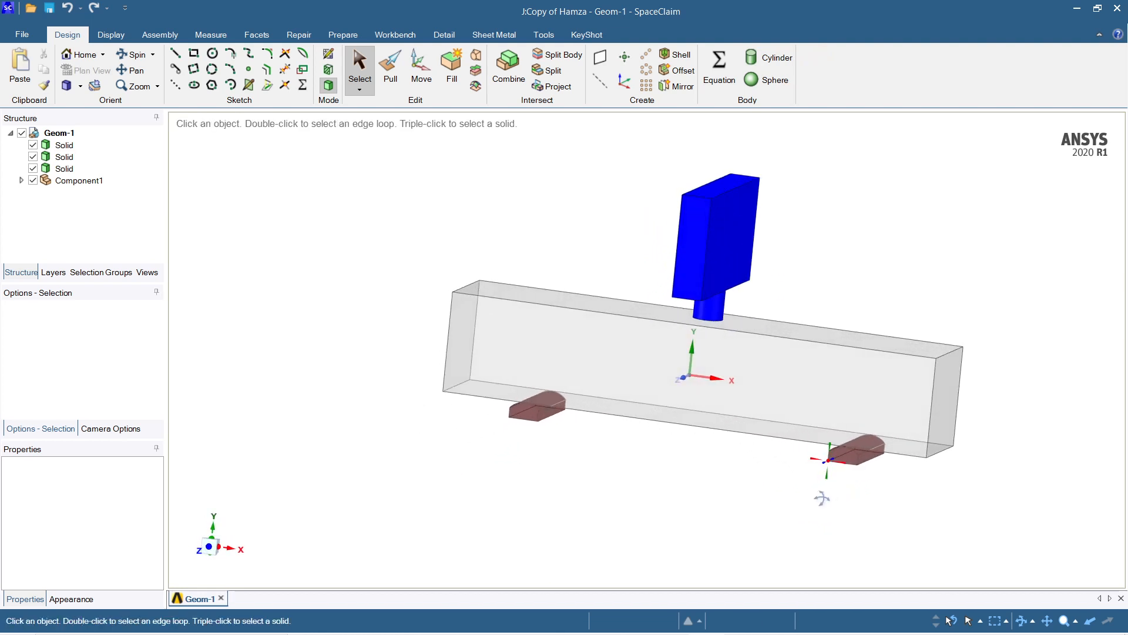
pyautogui.keyDown('ctrl'); pyautogui.moveTo(804, 332); pyautogui.dragTo(784, 380, button='middle'); pyautogui.keyUp('ctrl')
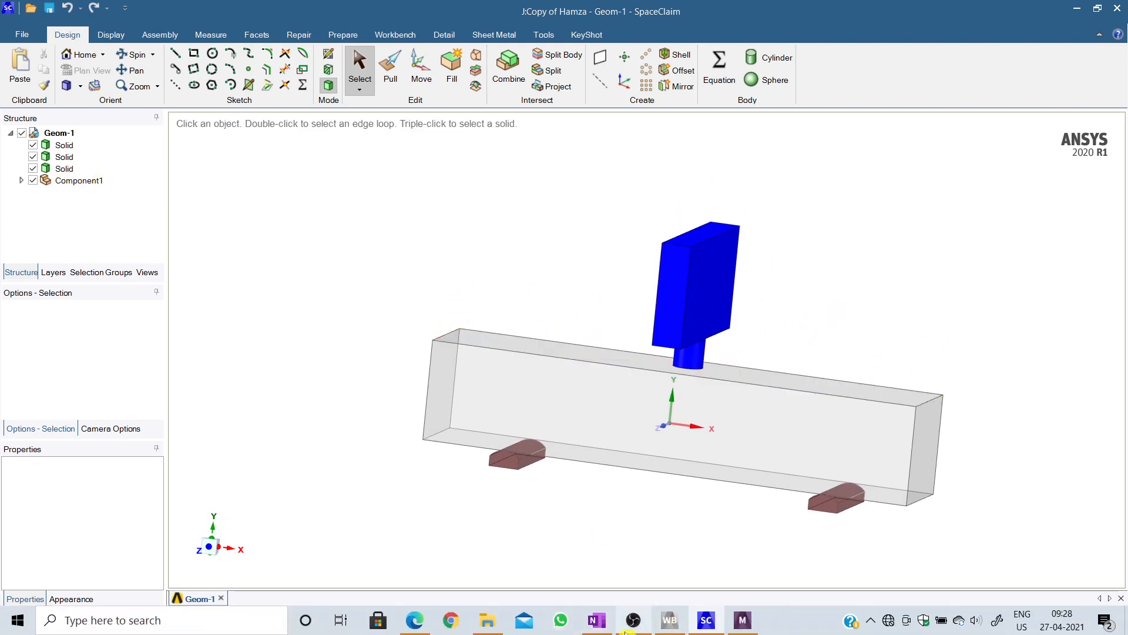
pyautogui.click(702, 304)
pyautogui.click(821, 308)
pyautogui.moveTo(864, 319); pyautogui.dragTo(812, 336, button='middle')
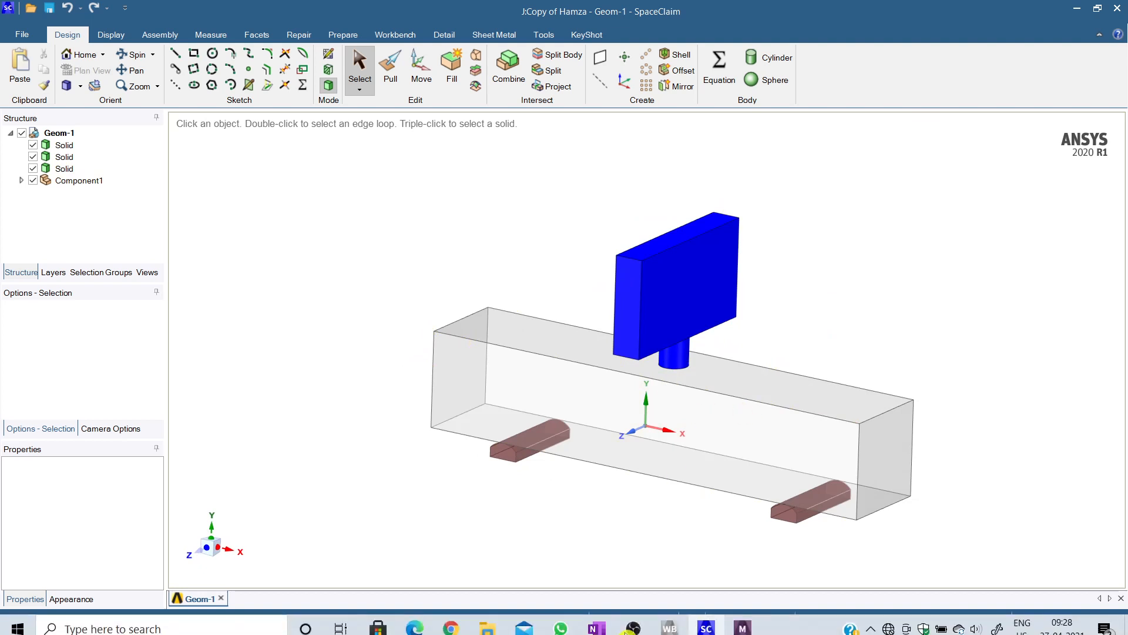
# Step: Switch back to the OneNote notes and sketch a long rectangle with crossing X-X and Y-Y axes below the impactor sketch
pyautogui.click(598, 623)
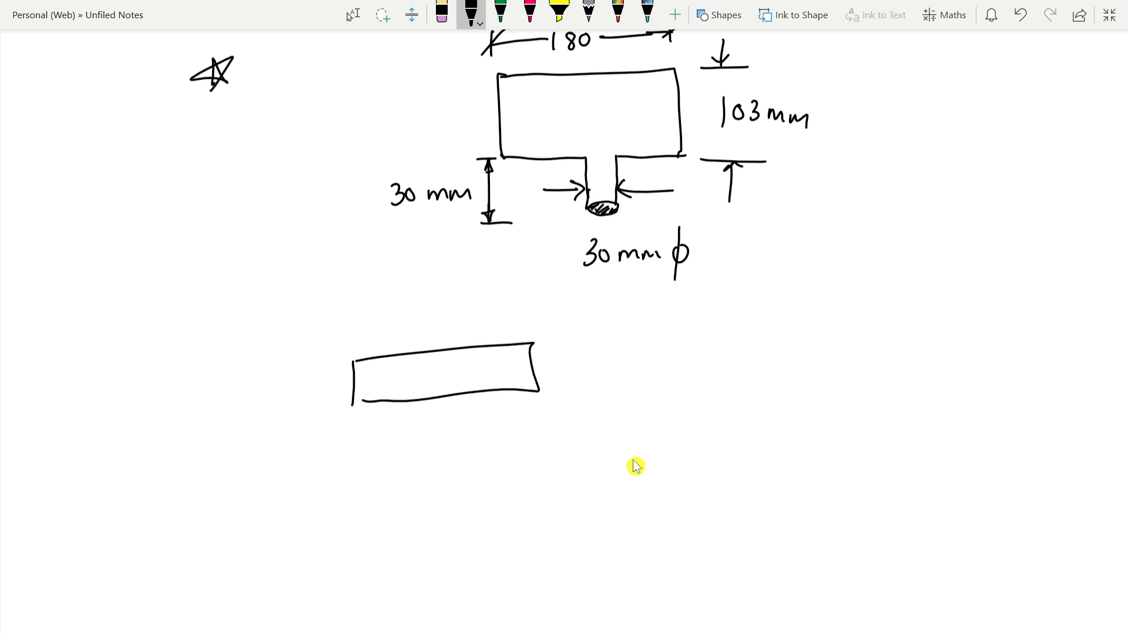
pyautogui.moveTo(511, 364); pyautogui.dragTo(564, 358)
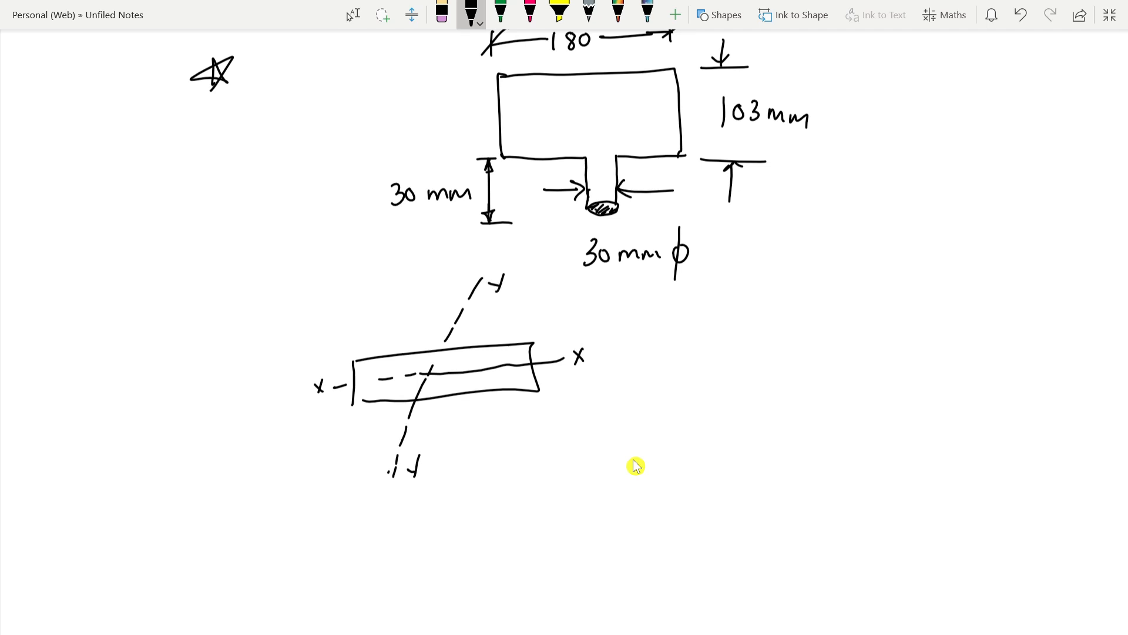
# Step: Switch to SpaceClaim and examine the impactor, beam specimen and supports from front and isometric angles at several distances
pyautogui.moveTo(837, 626)
pyautogui.click(706, 620)
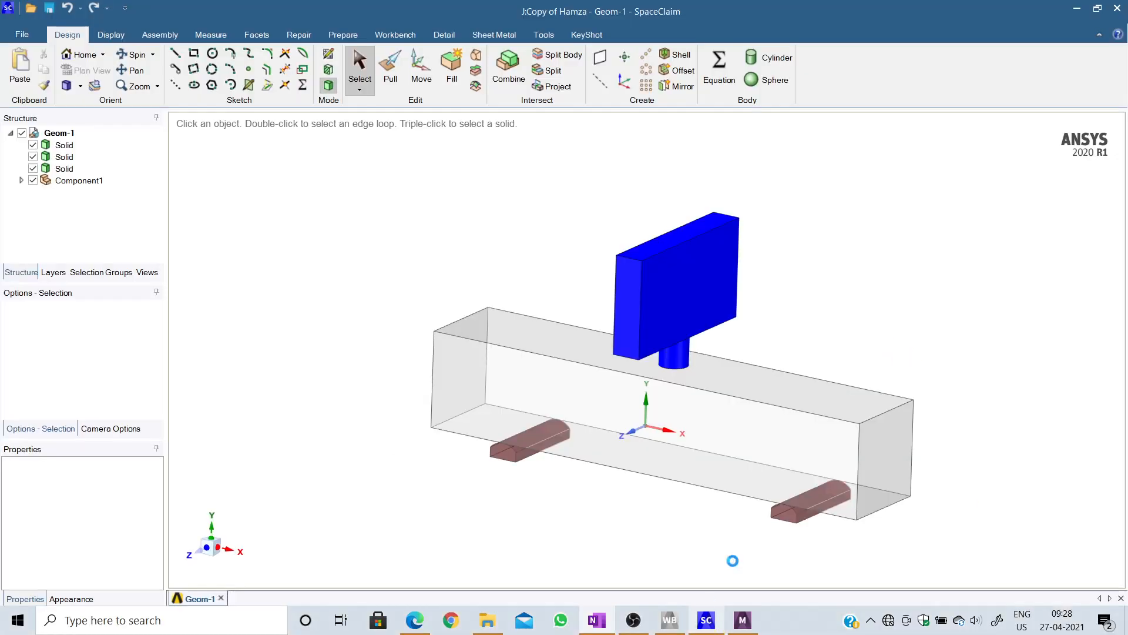
pyautogui.press('h')
pyautogui.scroll(2, 820, 315)
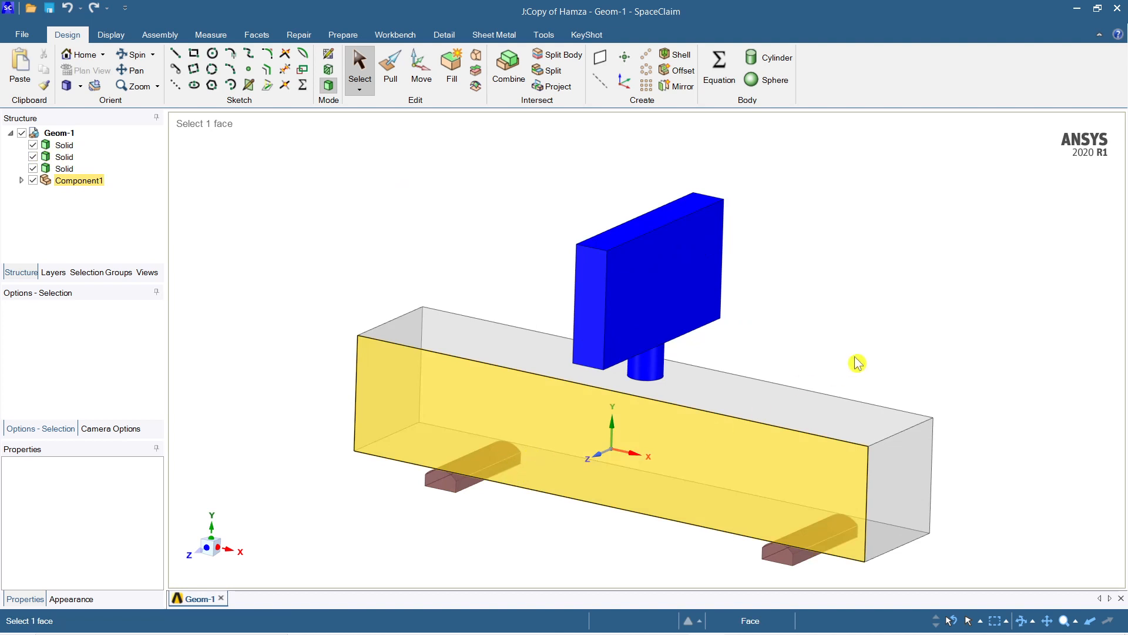
pyautogui.scroll(1, 855, 357)
pyautogui.scroll(-1, 855, 356)
pyautogui.keyDown('ctrl'); pyautogui.moveTo(855, 357); pyautogui.dragTo(843, 322, button='middle'); pyautogui.keyUp('ctrl')
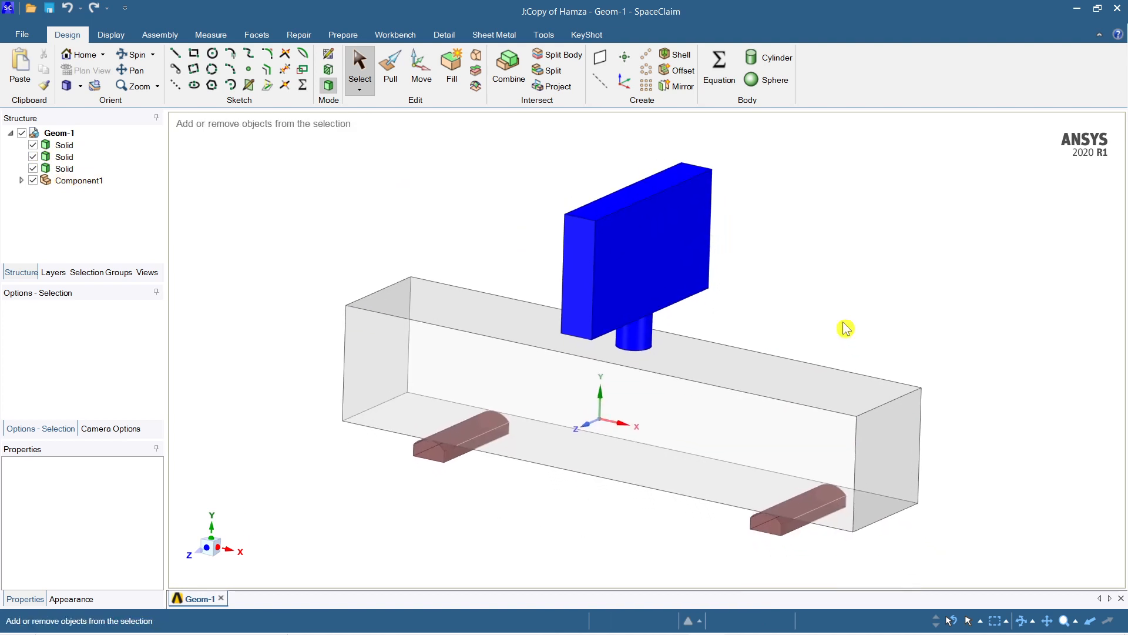
pyautogui.scroll(-1, 843, 327)
pyautogui.keyDown('ctrl'); pyautogui.moveTo(778, 291); pyautogui.dragTo(740, 327, button='middle'); pyautogui.keyUp('ctrl')
pyautogui.moveTo(740, 327)
pyautogui.mouseDown(button='middle')
pyautogui.moveTo(771, 287)
pyautogui.moveTo(778, 295)
pyautogui.mouseUp(button='middle')
pyautogui.scroll(1, 673, 338)
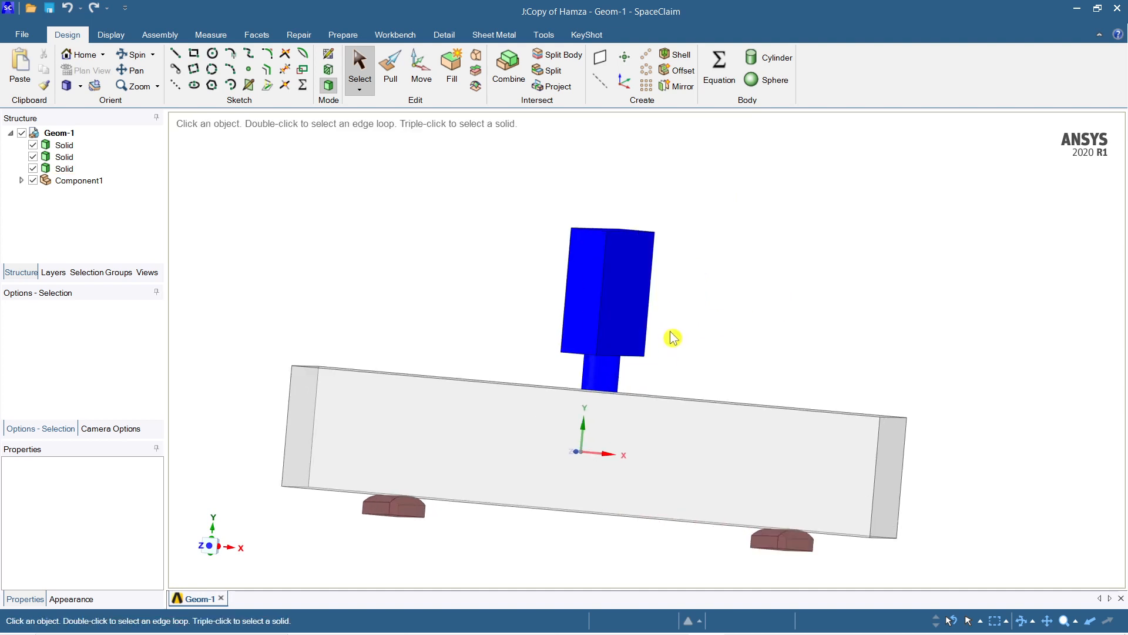
pyautogui.moveTo(672, 338); pyautogui.dragTo(772, 322, button='middle')
pyautogui.click(673, 246)
pyautogui.click(733, 323)
pyautogui.click(748, 365)
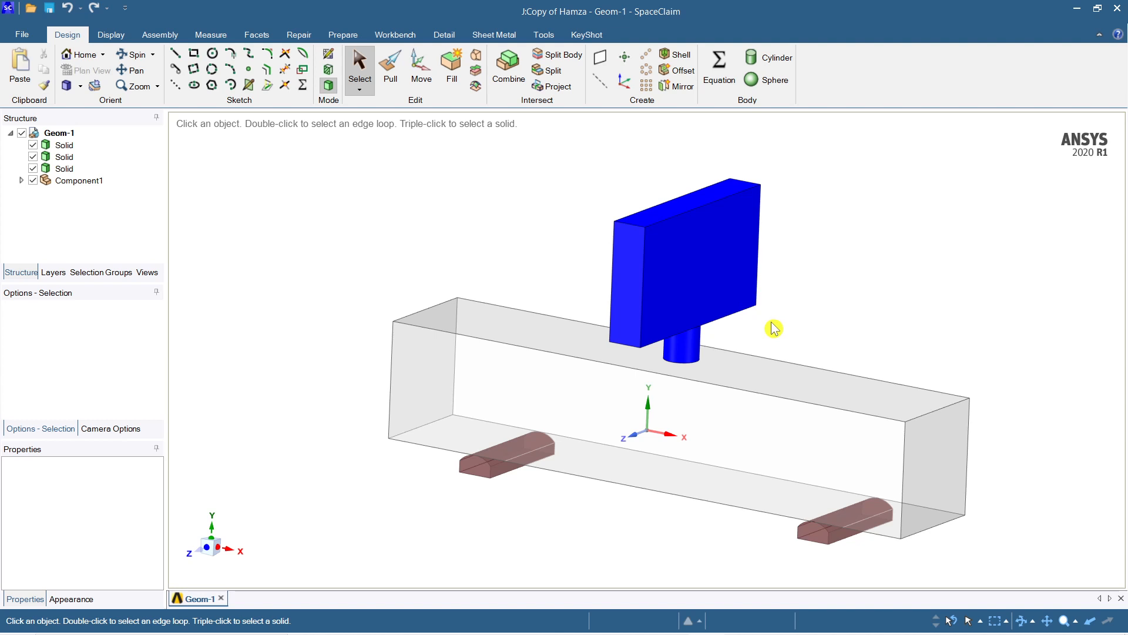
pyautogui.moveTo(770, 327); pyautogui.dragTo(762, 316, button='middle')
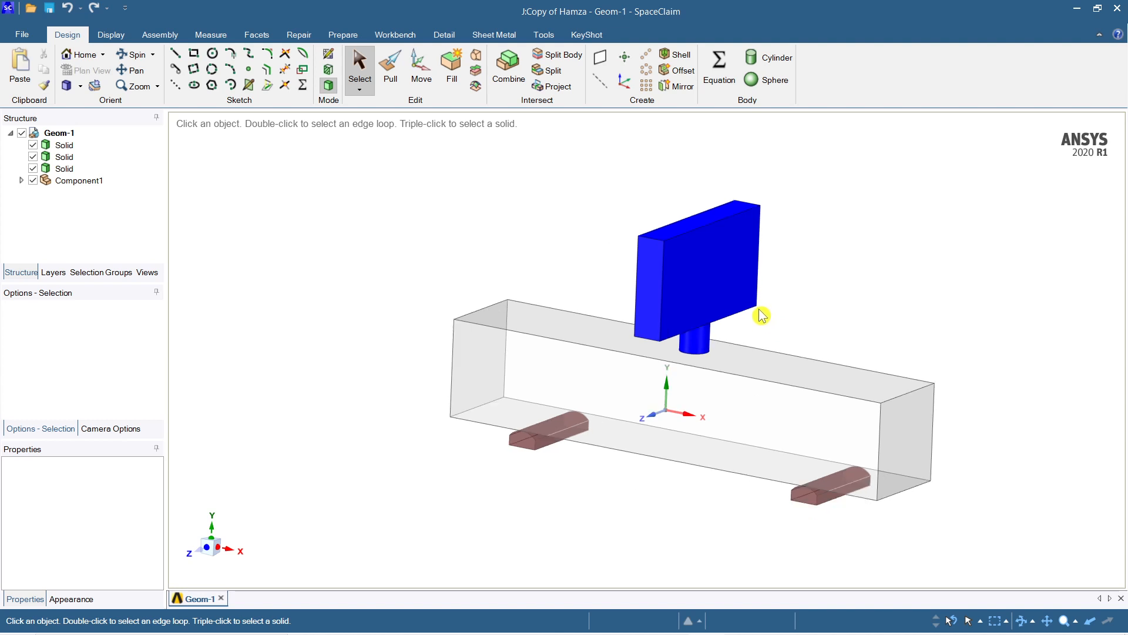
pyautogui.scroll(2, 761, 315)
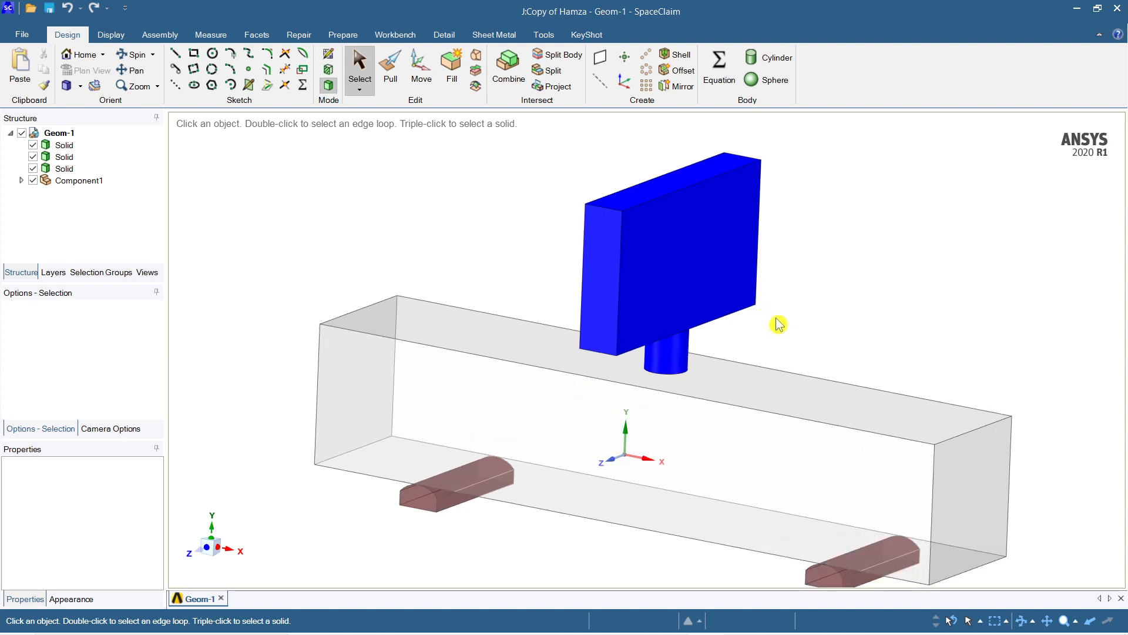
pyautogui.keyDown('ctrl'); pyautogui.moveTo(798, 319); pyautogui.dragTo(773, 289, button='middle'); pyautogui.keyUp('ctrl')
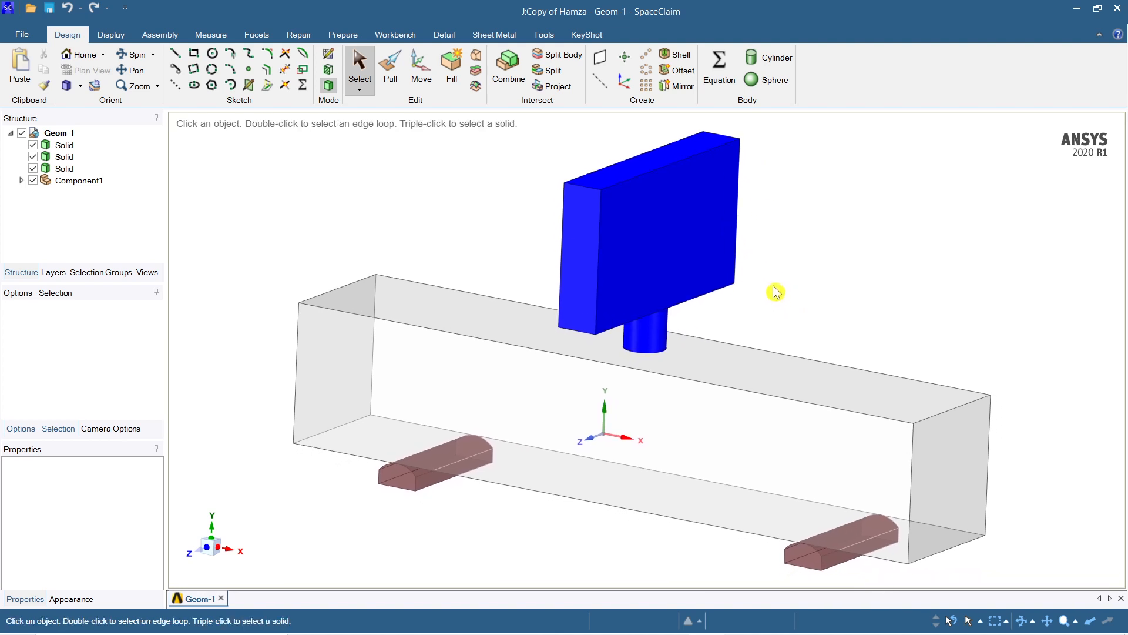
pyautogui.scroll(3, 766, 287)
pyautogui.scroll(-4, 767, 287)
pyautogui.scroll(-1, 766, 284)
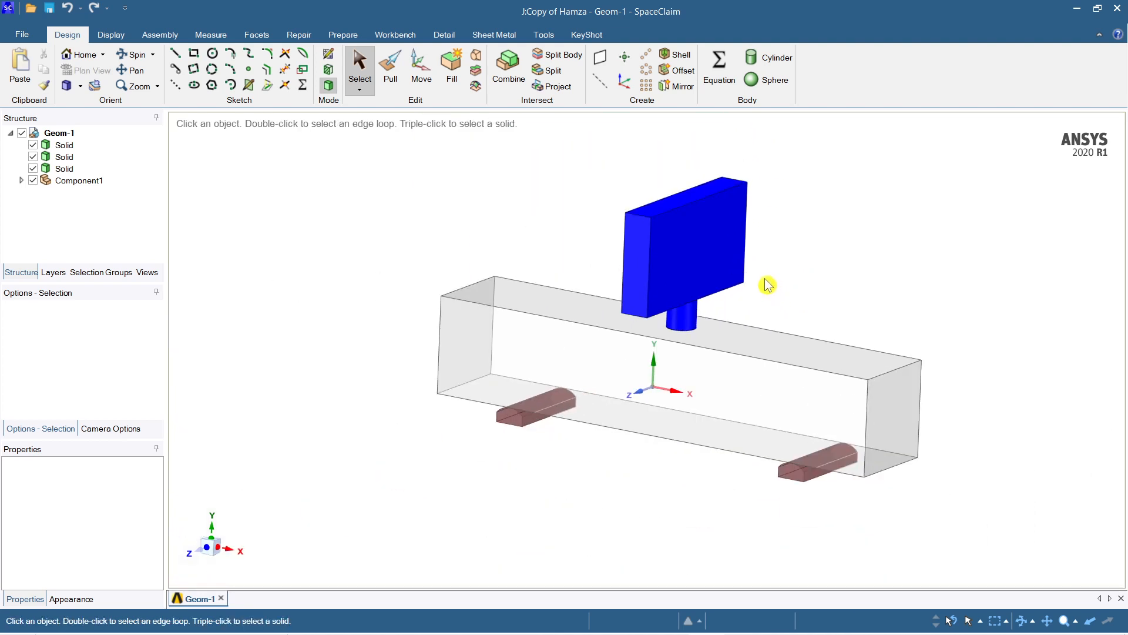
pyautogui.keyDown('ctrl'); pyautogui.moveTo(765, 285); pyautogui.dragTo(734, 333, button='middle'); pyautogui.keyUp('ctrl')
pyautogui.scroll(1, 807, 315)
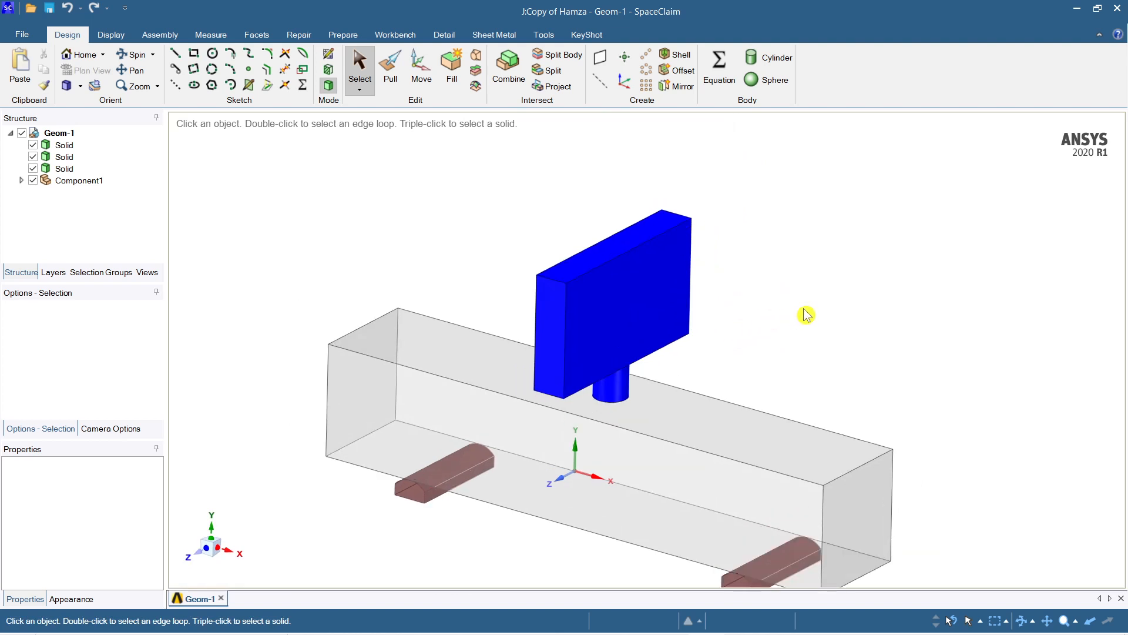
pyautogui.keyDown('ctrl'); pyautogui.moveTo(806, 315); pyautogui.dragTo(814, 262, button='middle'); pyautogui.keyUp('ctrl')
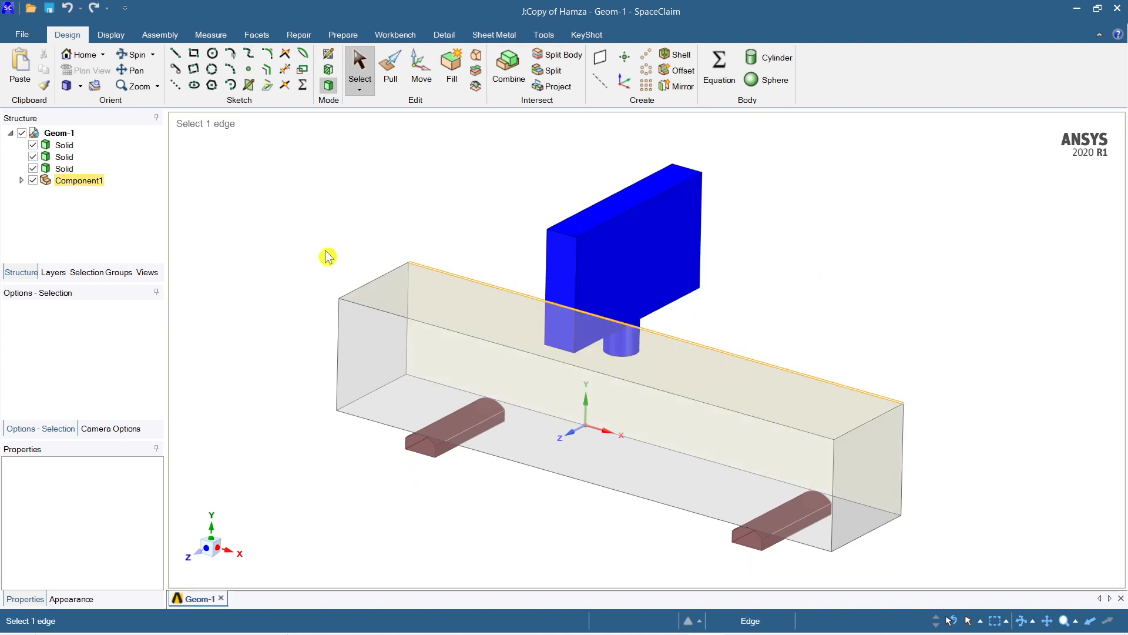
# Step: Select the two supports and the whole impactor in turn to review their assigned material properties
pyautogui.click(64, 145)
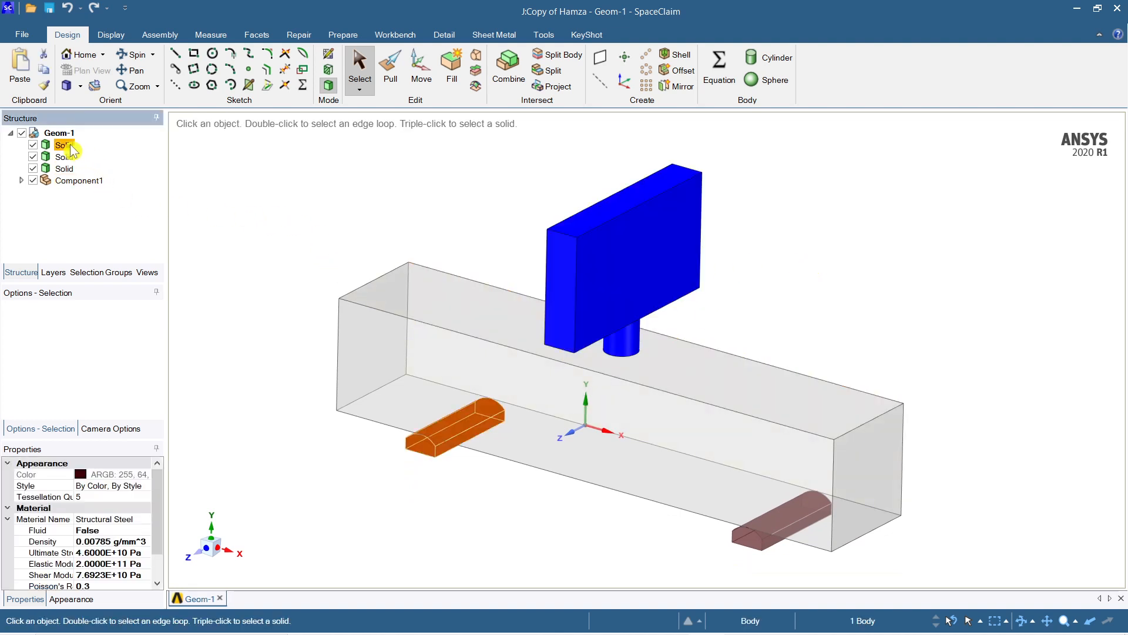
pyautogui.click(298, 231)
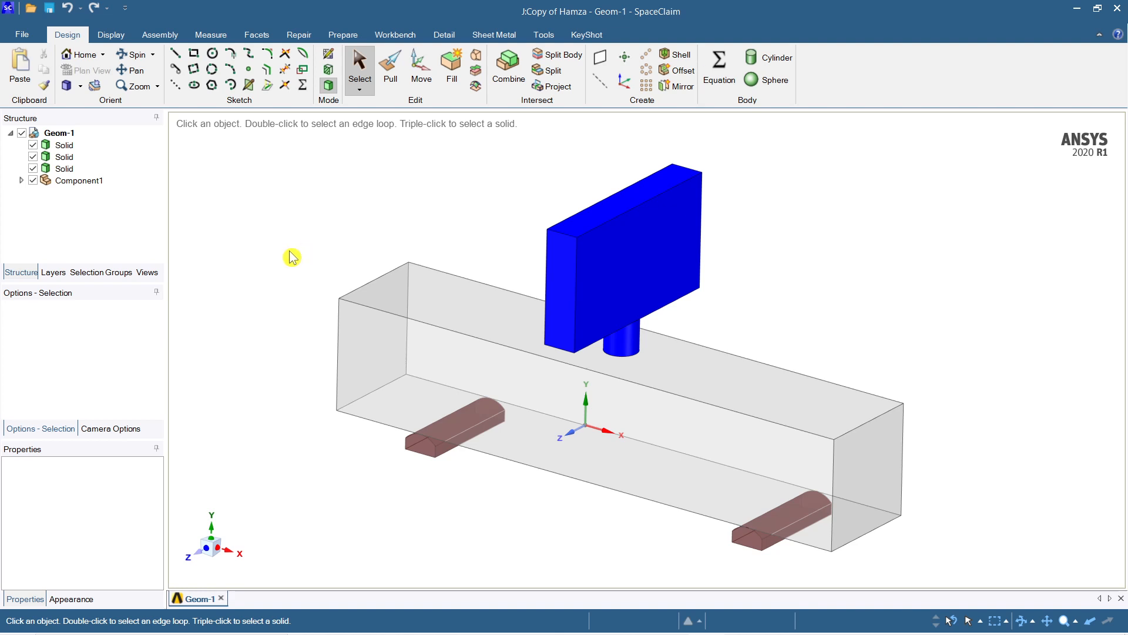
pyautogui.click(63, 147)
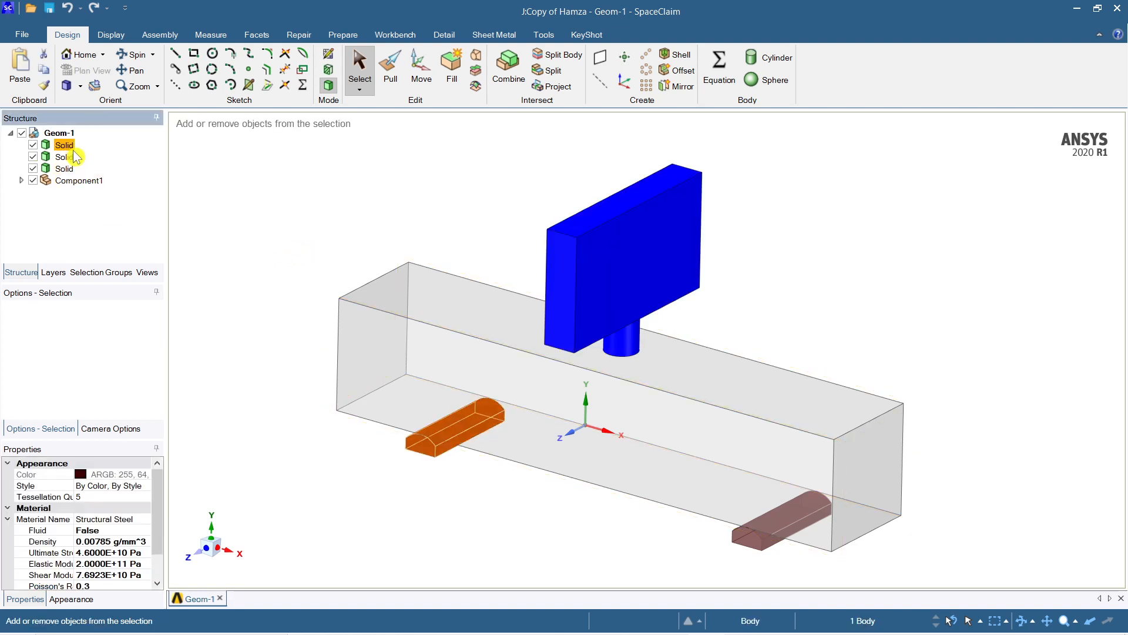
pyautogui.keyDown('ctrl'); pyautogui.click(66, 157); pyautogui.keyUp('ctrl')
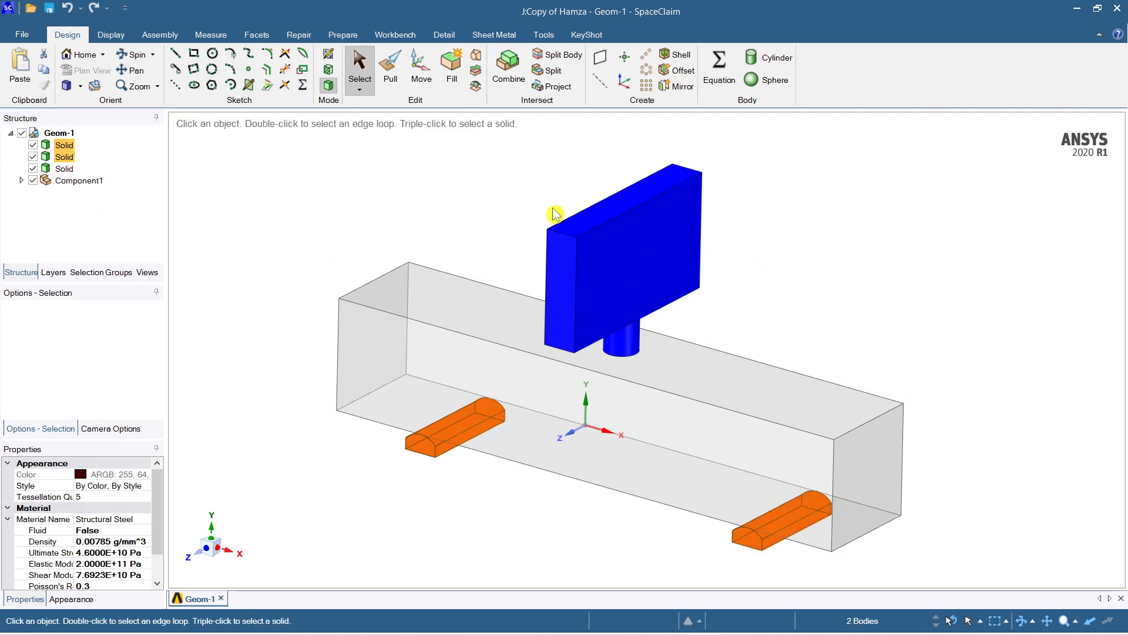
pyautogui.tripleClick(578, 225)
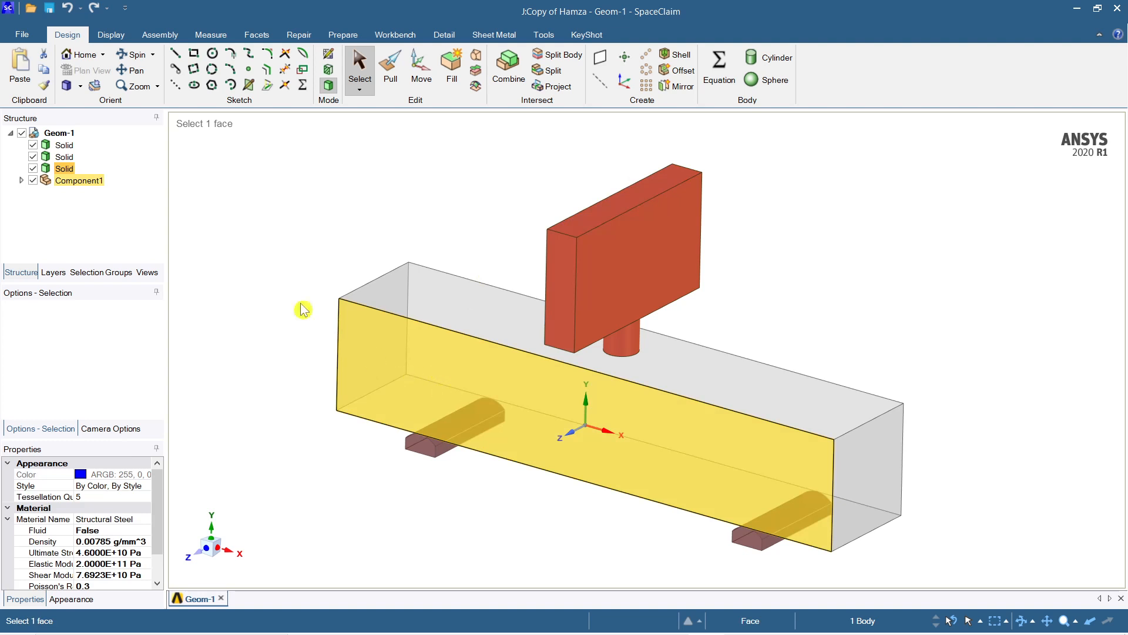
# Step: Select the whole beam specimen, review its material properties, and clear the selection
pyautogui.click(517, 320)
pyautogui.tripleClick(517, 320)
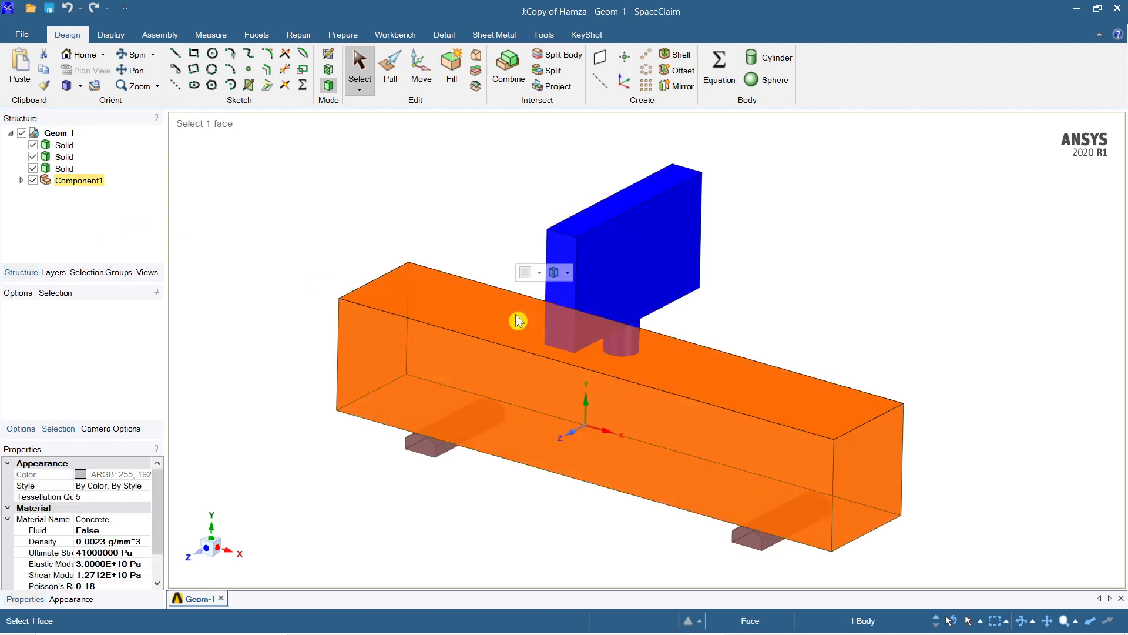
pyautogui.click(202, 487)
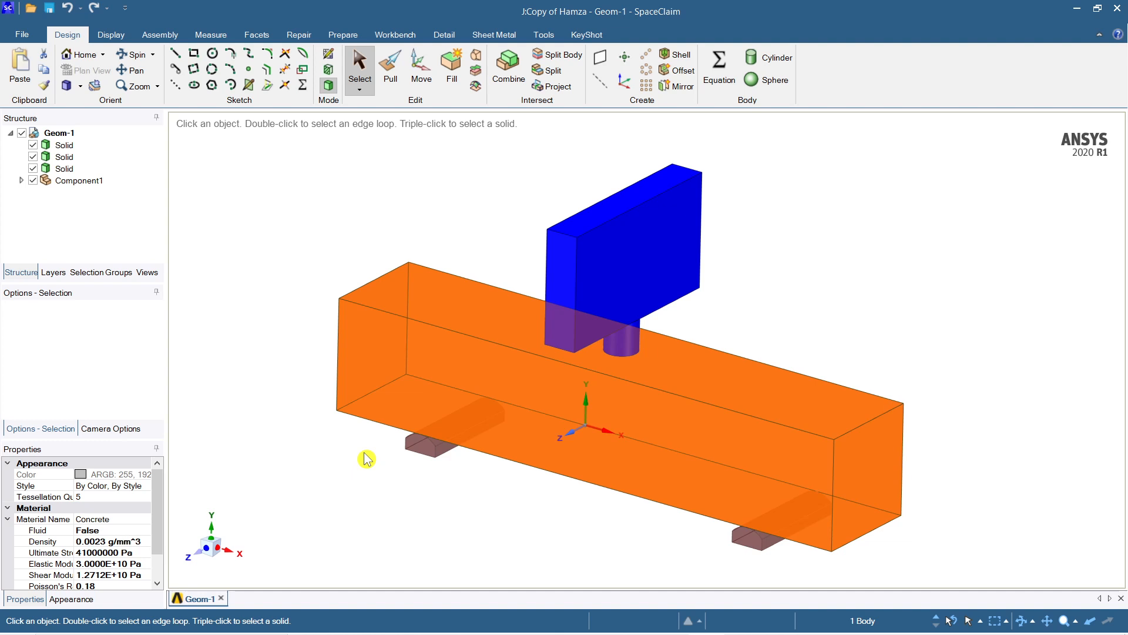
pyautogui.scroll(2, 420, 449)
pyautogui.scroll(-3, 456, 477)
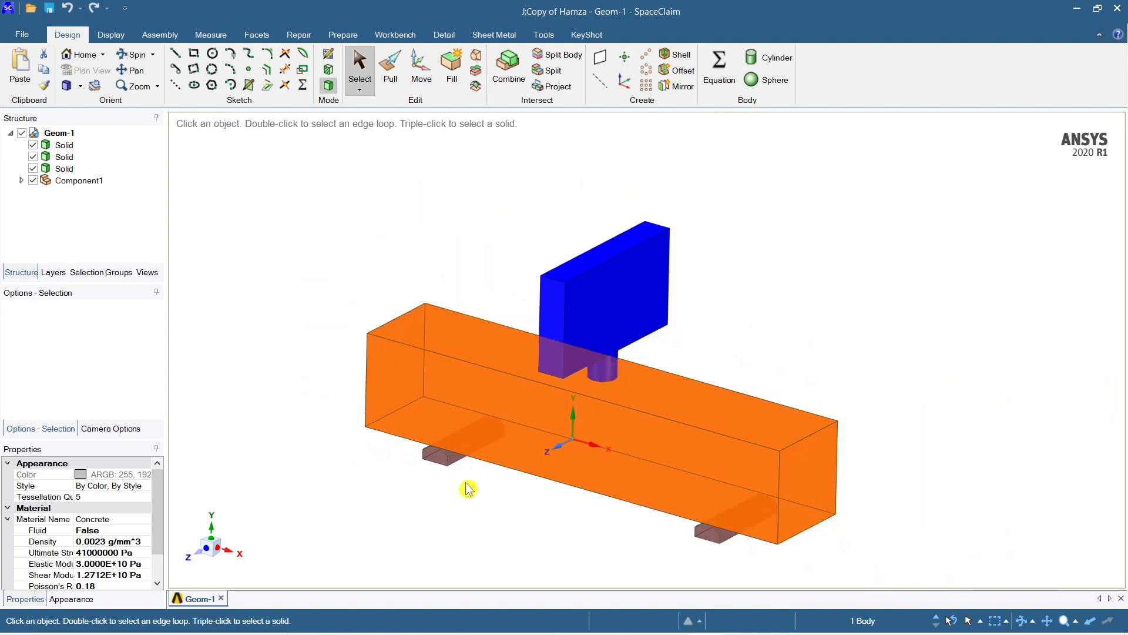
pyautogui.keyDown('ctrl'); pyautogui.moveTo(469, 491); pyautogui.dragTo(504, 478, button='middle'); pyautogui.keyUp('ctrl')
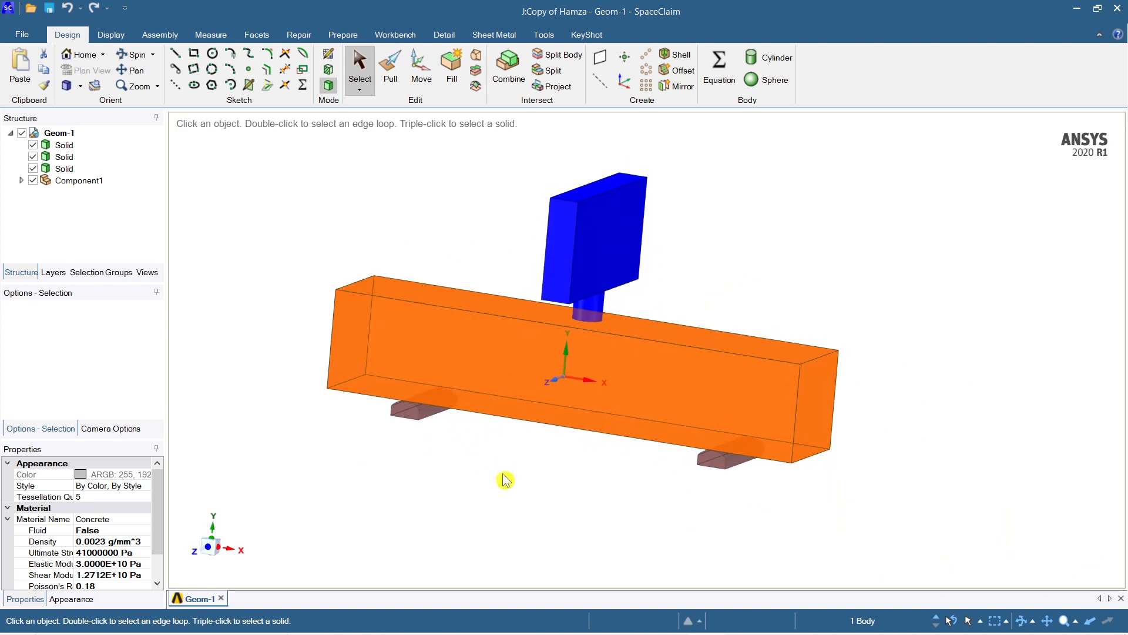
pyautogui.click(505, 487)
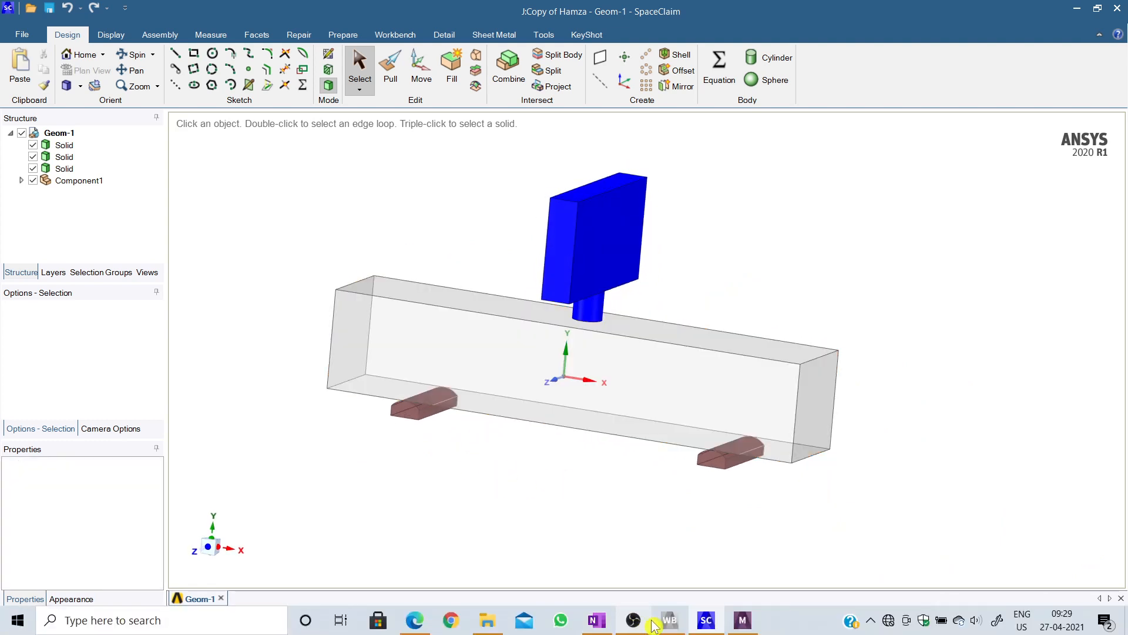
# Step: Switch to Workbench and examine the project schematic, focusing on geometry system J and its linked Explicit Dynamics system K
pyautogui.moveTo(755, 621)
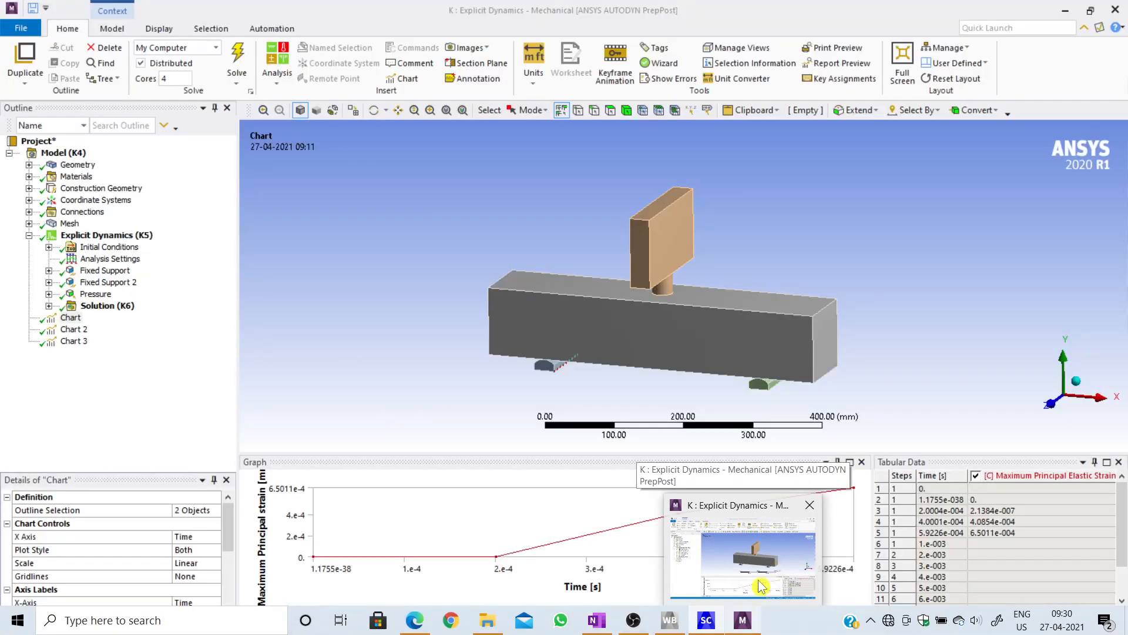
pyautogui.moveTo(719, 624)
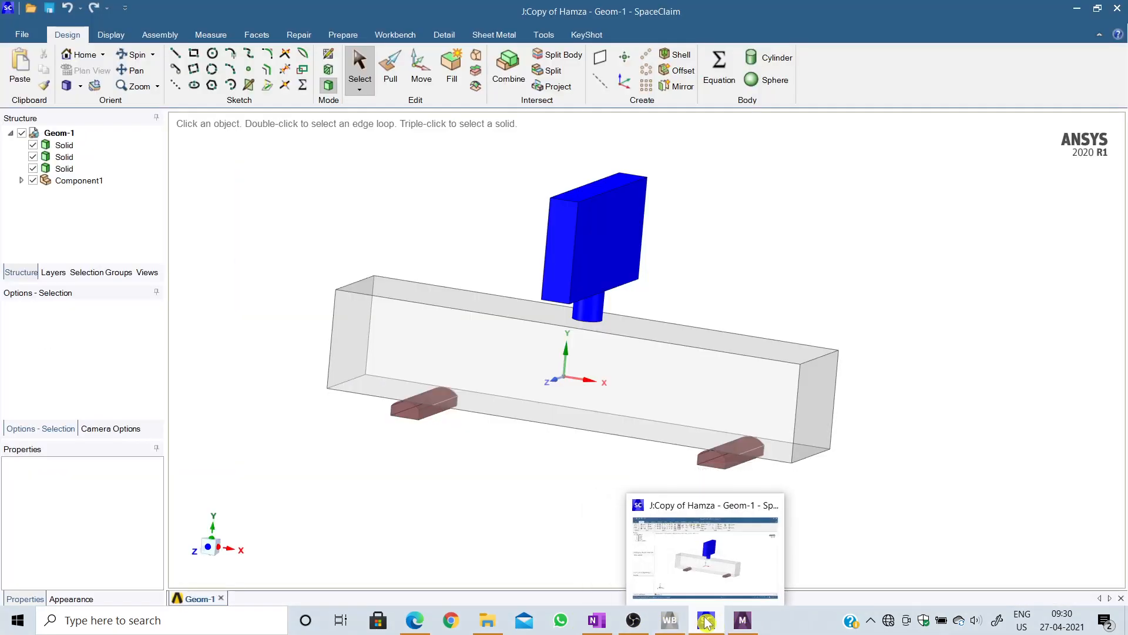
pyautogui.scroll(2, 754, 388)
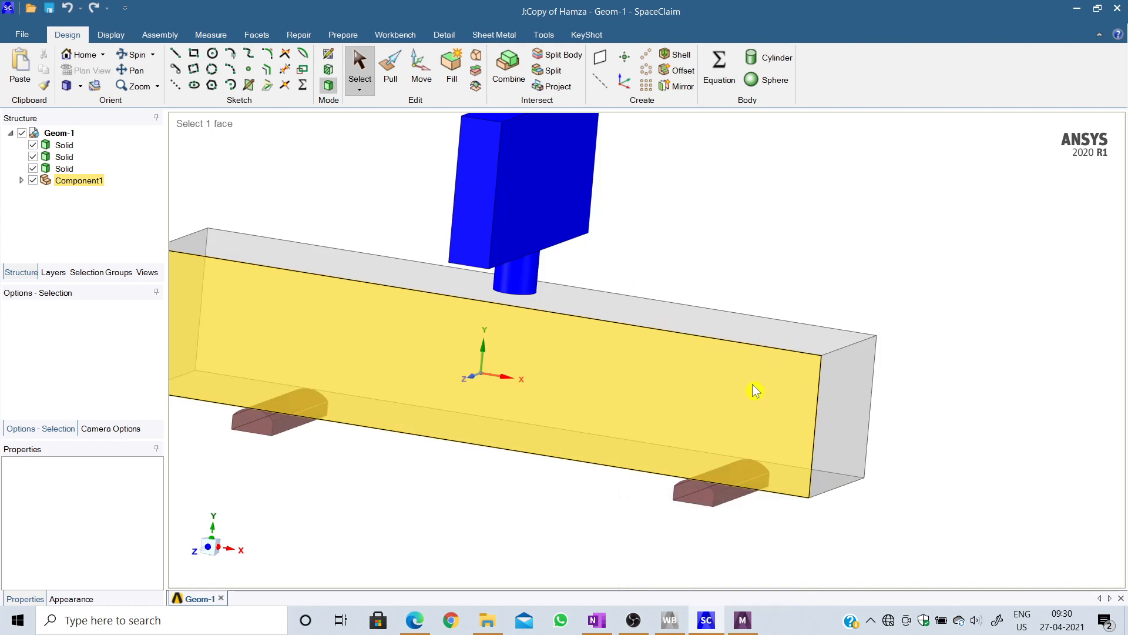
pyautogui.scroll(-2, 756, 391)
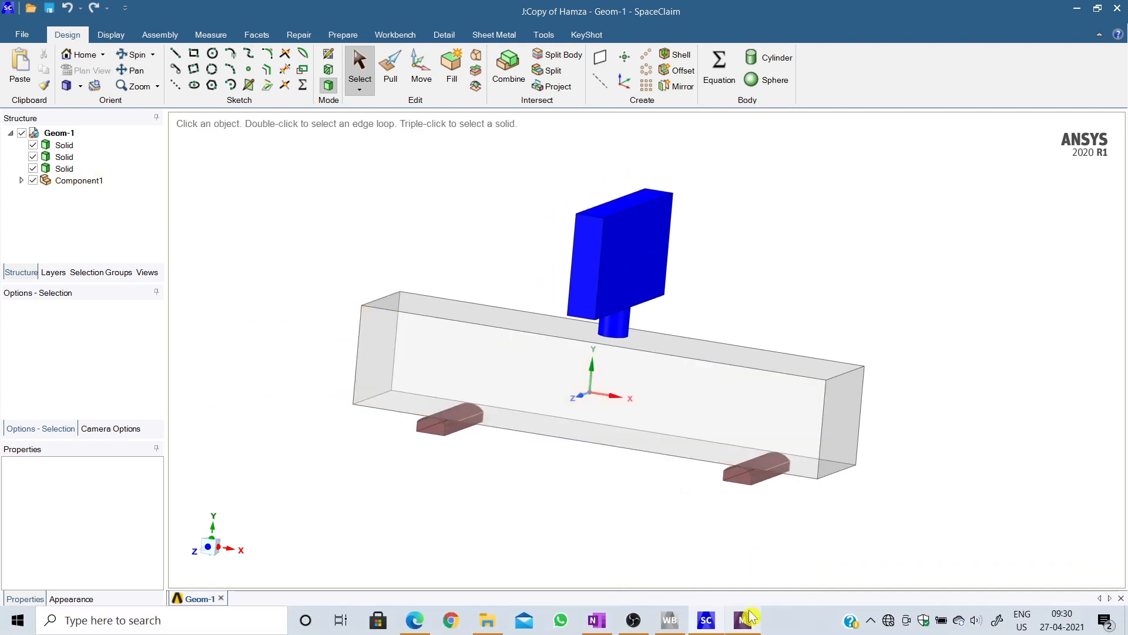
pyautogui.click(669, 620)
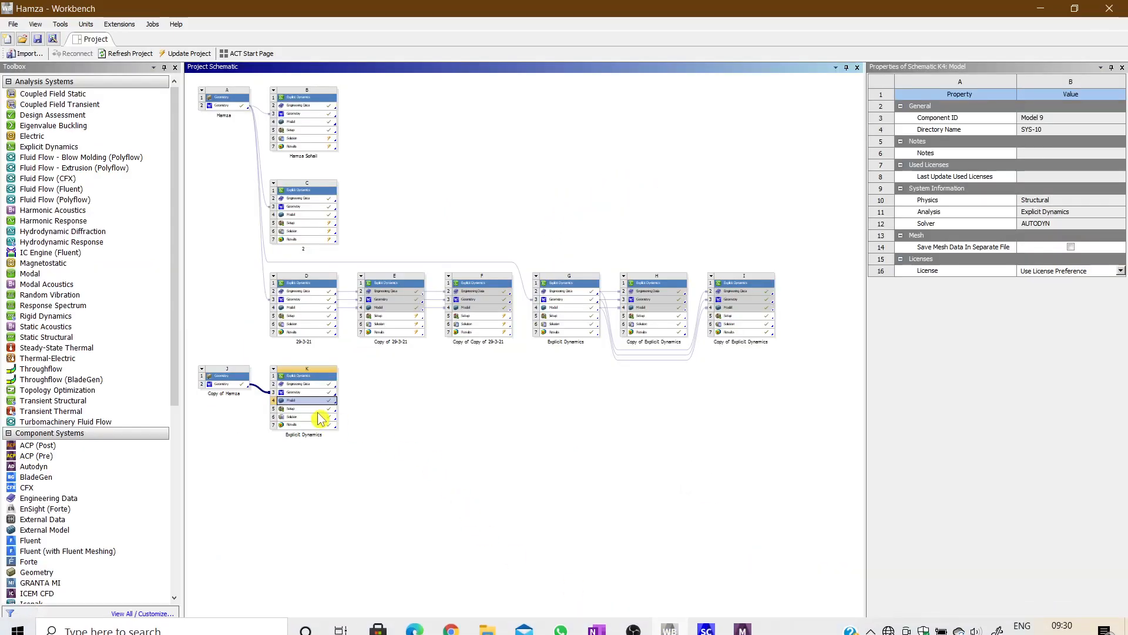
pyautogui.click(464, 413)
pyautogui.scroll(2, 274, 406)
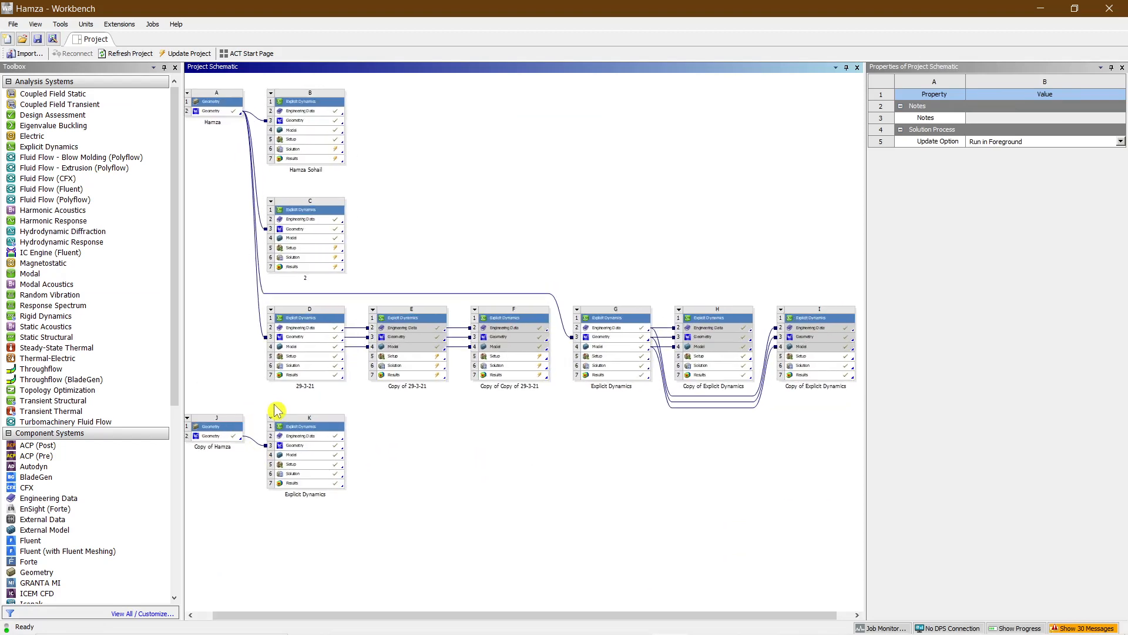
pyautogui.scroll(-3, 277, 410)
pyautogui.scroll(3, 352, 432)
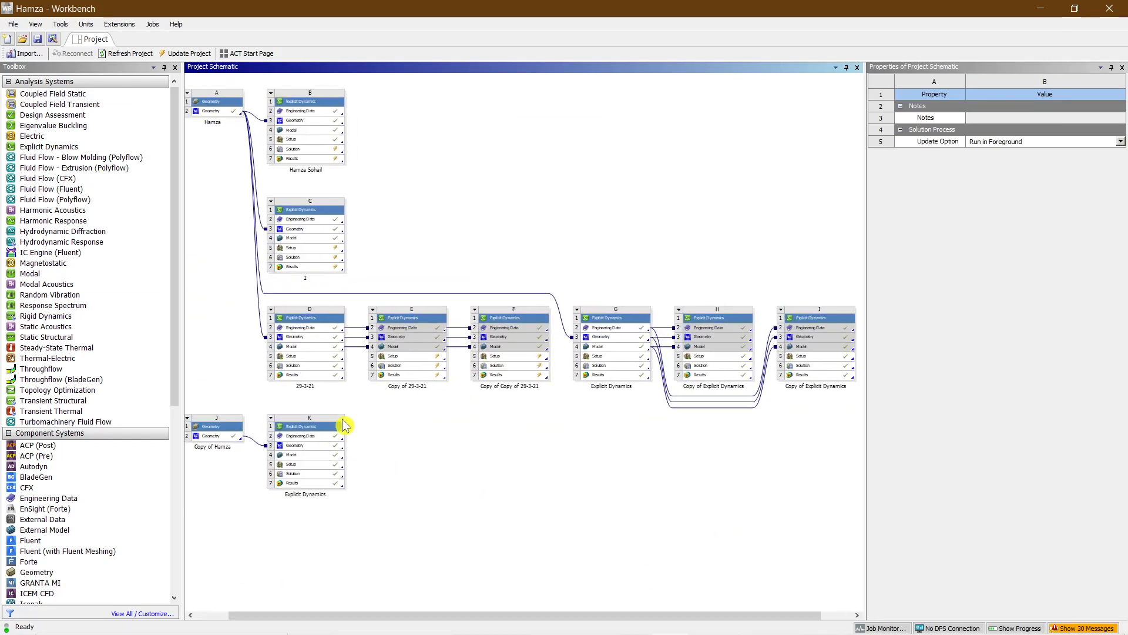
pyautogui.scroll(3, 338, 424)
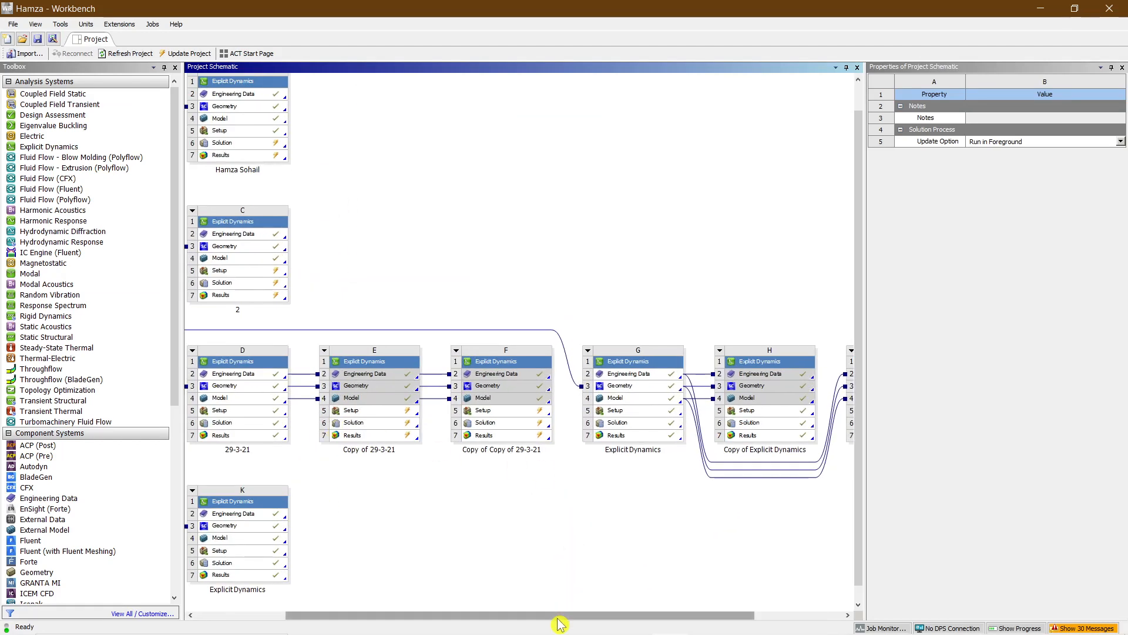
pyautogui.moveTo(558, 615); pyautogui.dragTo(414, 615)
pyautogui.scroll(-1, 462, 557)
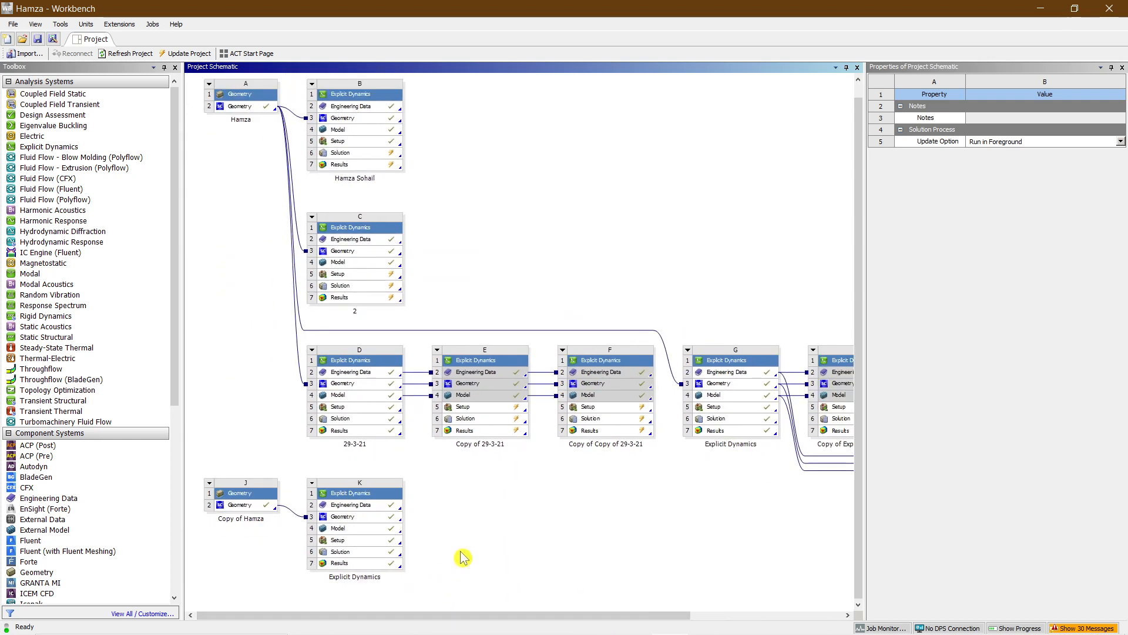
pyautogui.scroll(-1, 463, 557)
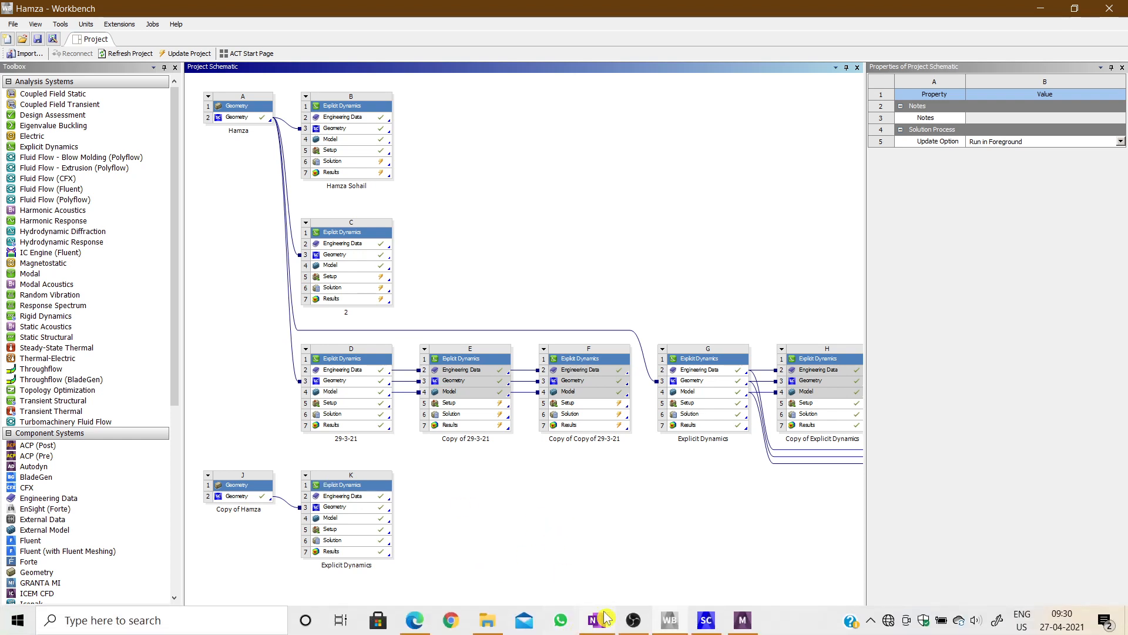
# Step: Switch to the Mechanical window of Explicit Dynamics system K, enlarge the graphics area and examine the impact model
pyautogui.click(745, 620)
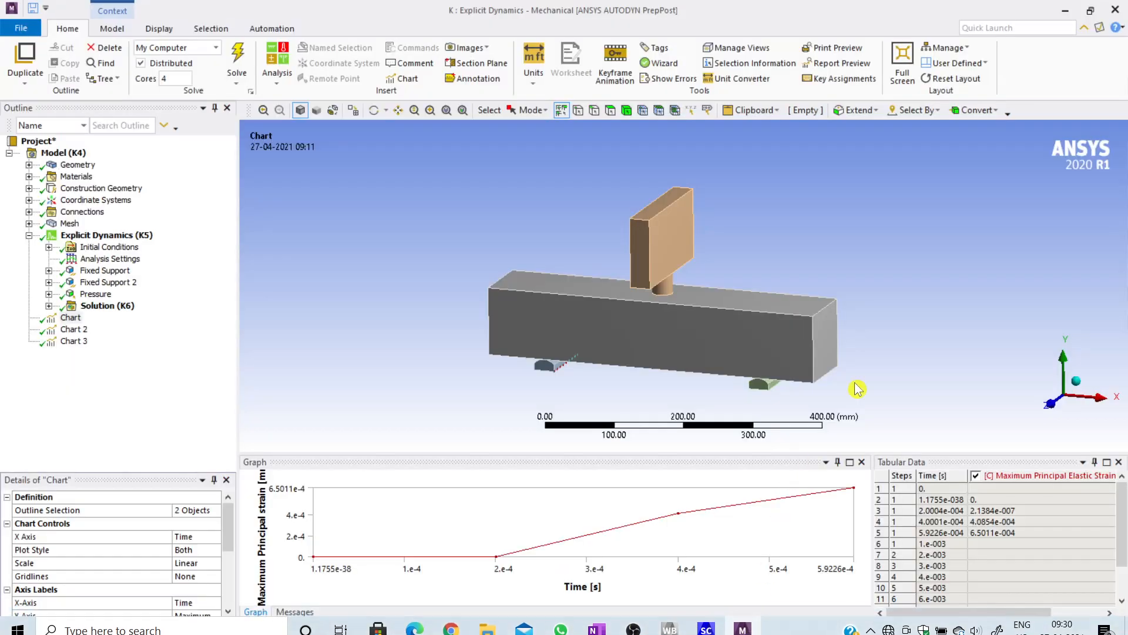
pyautogui.scroll(2, 823, 399)
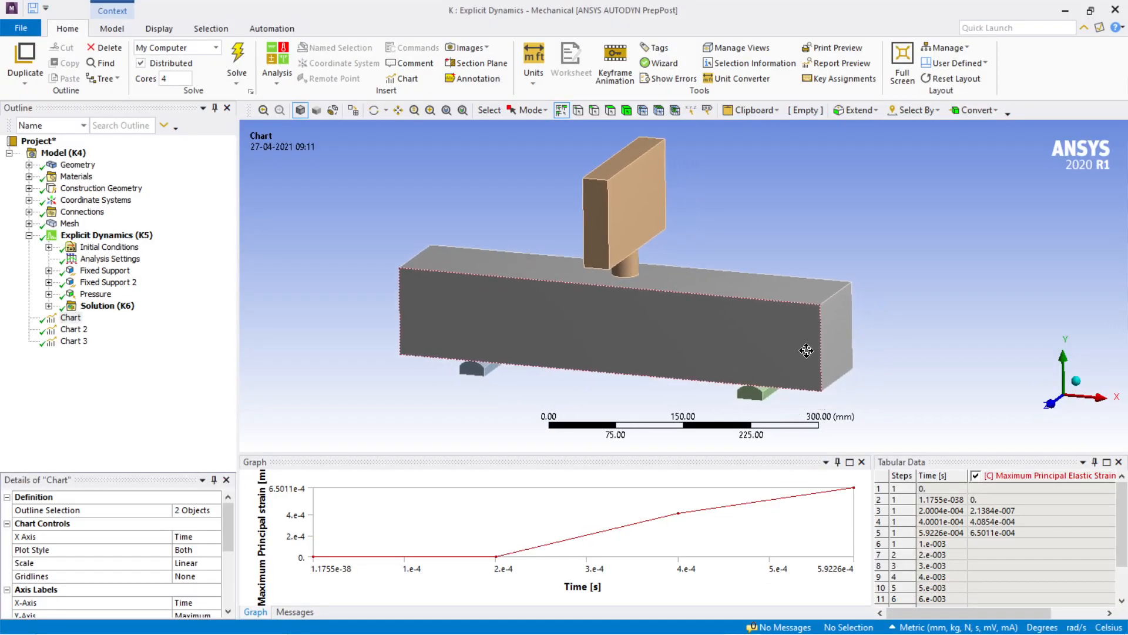
pyautogui.moveTo(776, 456); pyautogui.dragTo(776, 486)
pyautogui.scroll(-3, 832, 405)
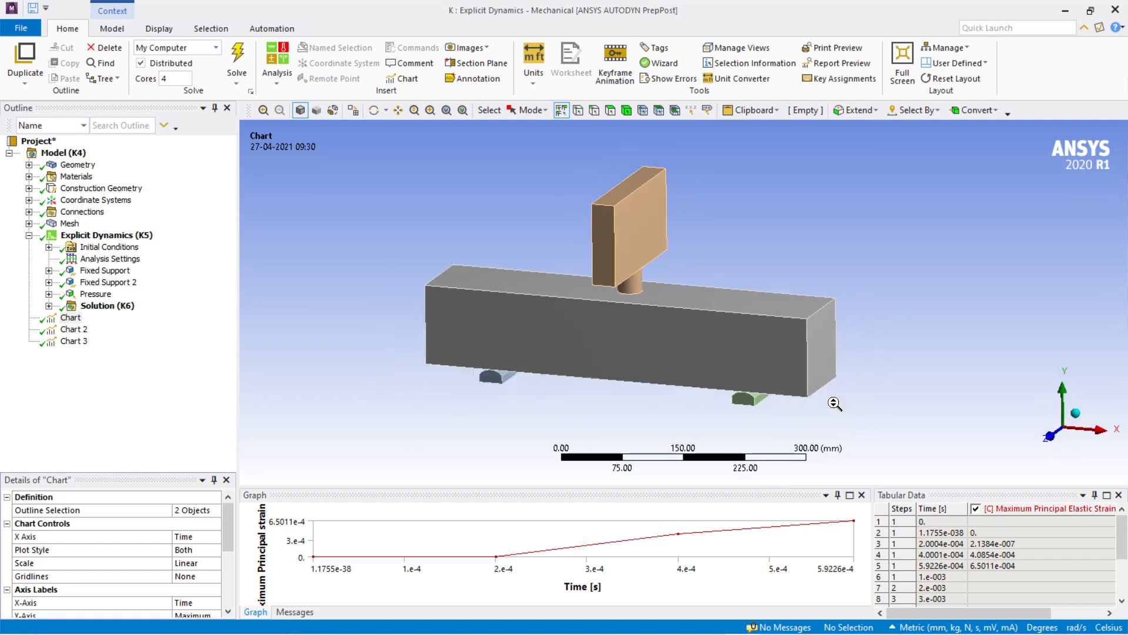
pyautogui.moveTo(800, 412); pyautogui.dragTo(884, 366, button='middle')
pyautogui.scroll(2, 863, 374)
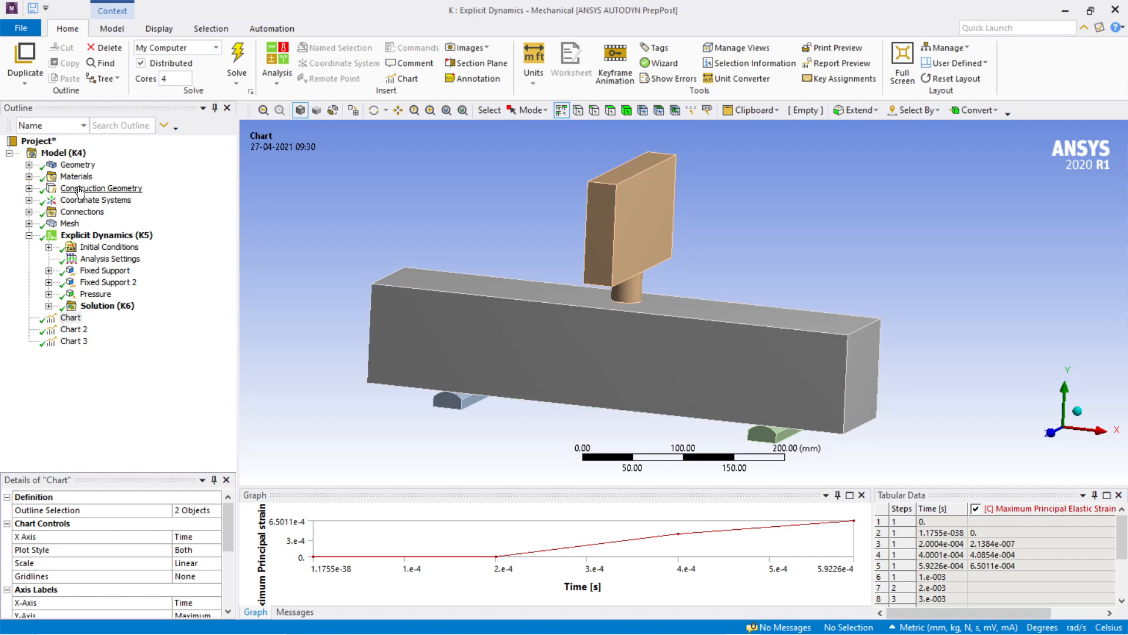
# Step: Open the frictionless contact under Connections and examine its contact face on the impactor and target face on the beam from several angles
pyautogui.doubleClick(82, 211)
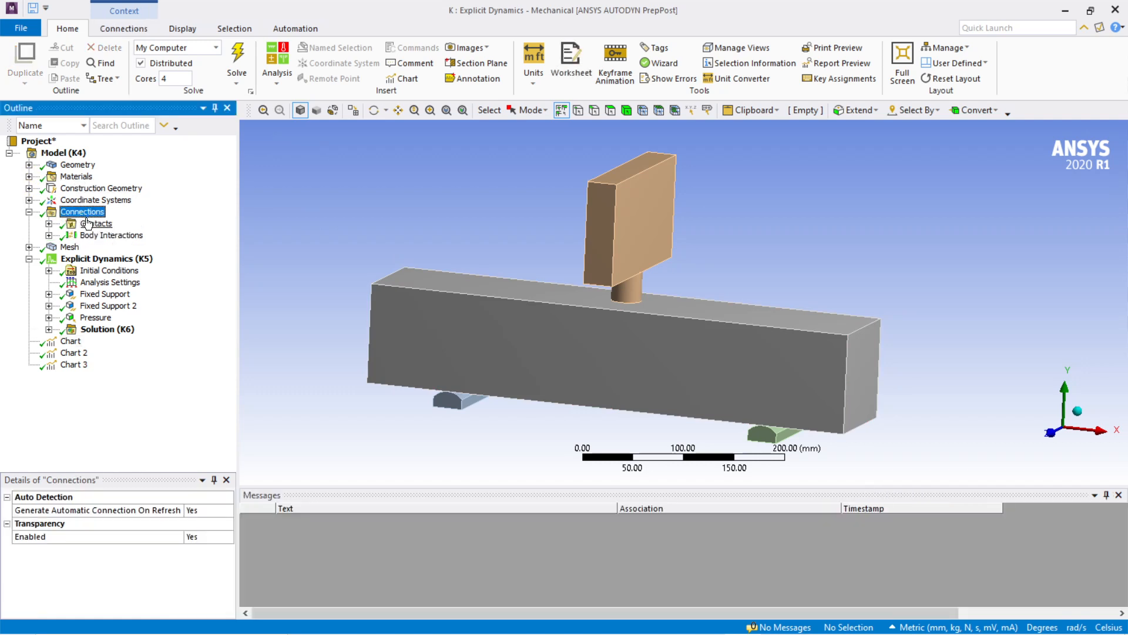
pyautogui.click(103, 226)
pyautogui.doubleClick(104, 226)
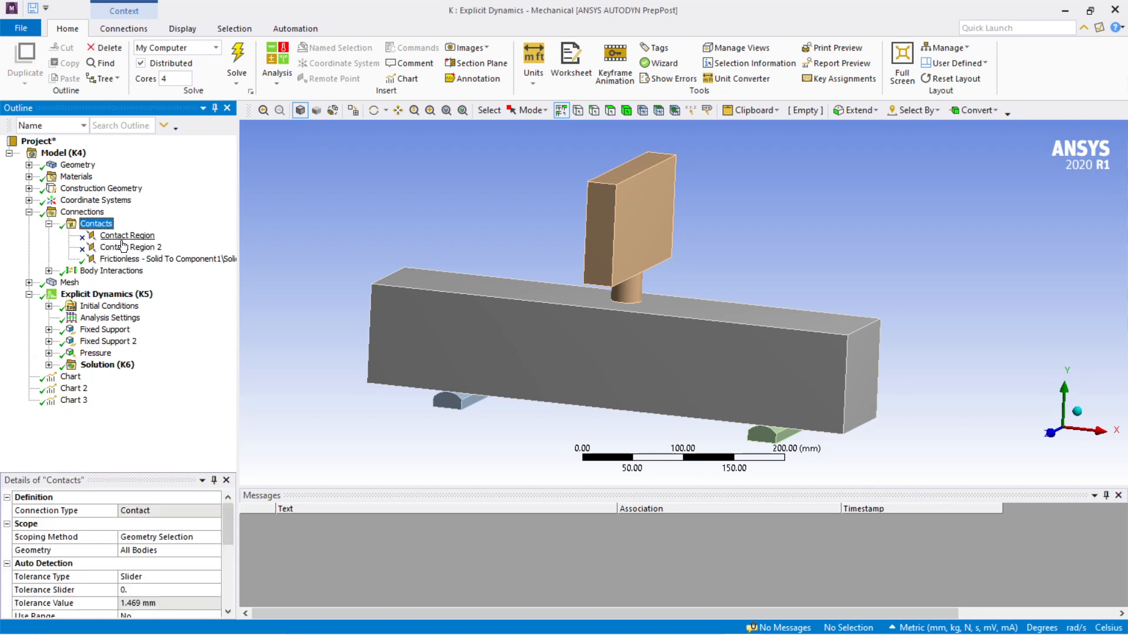
pyautogui.click(132, 258)
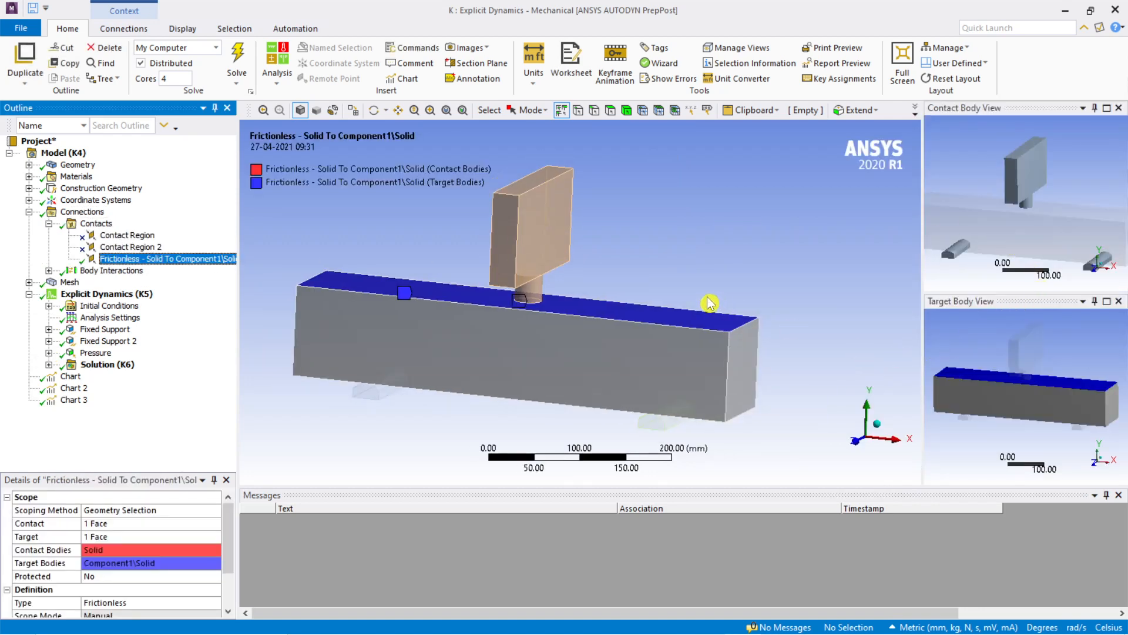
pyautogui.moveTo(731, 264); pyautogui.dragTo(661, 256, button='middle')
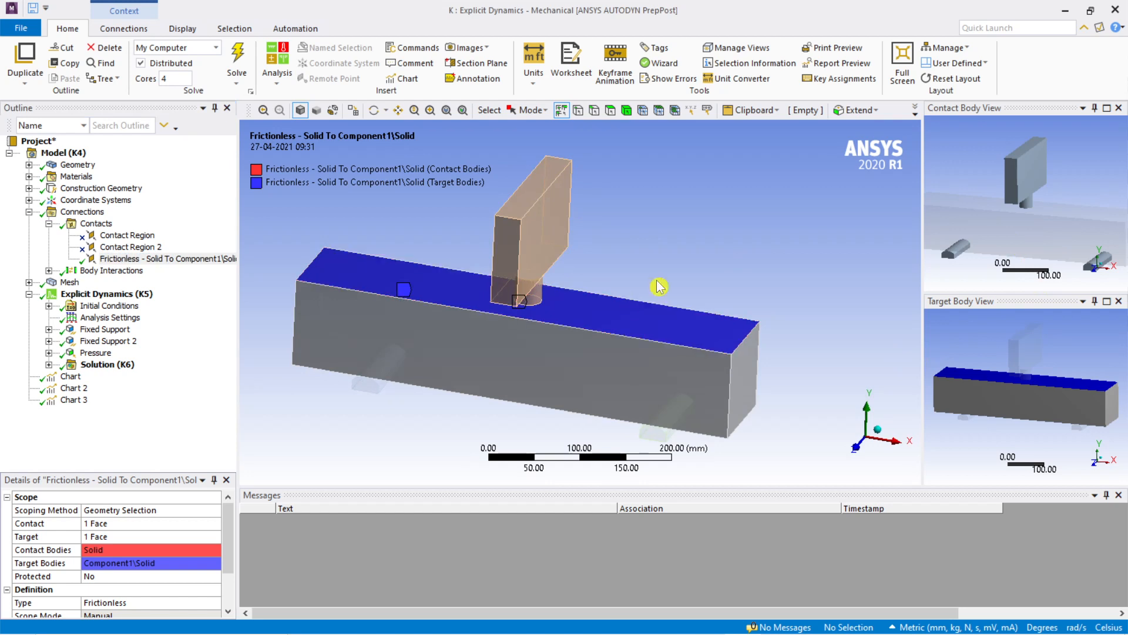
pyautogui.moveTo(722, 253); pyautogui.dragTo(751, 255, button='middle')
pyautogui.moveTo(1036, 239)
pyautogui.mouseDown(button='middle')
pyautogui.moveTo(1037, 195)
pyautogui.moveTo(1026, 238)
pyautogui.mouseUp(button='middle')
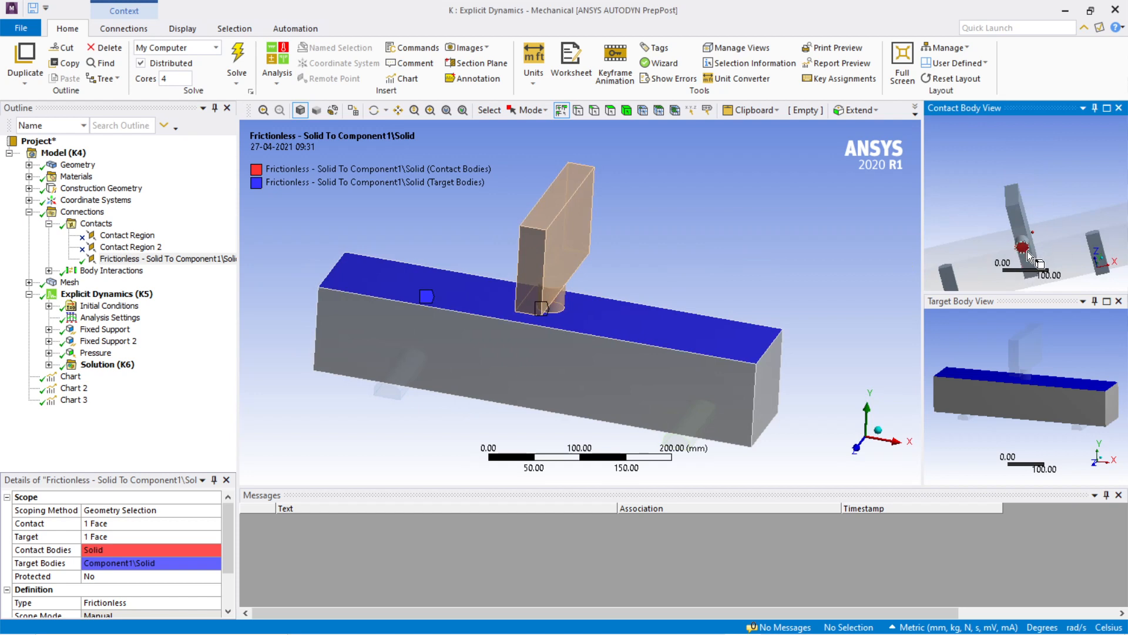
pyautogui.moveTo(1042, 249); pyautogui.dragTo(1031, 207, button='middle')
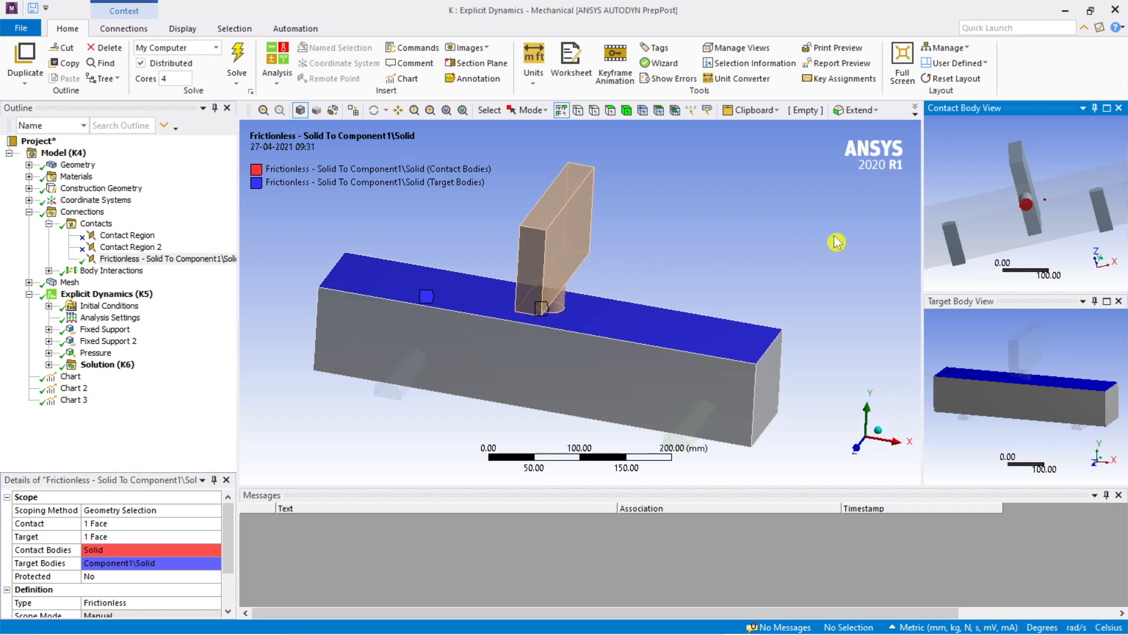
pyautogui.scroll(-1, 715, 232)
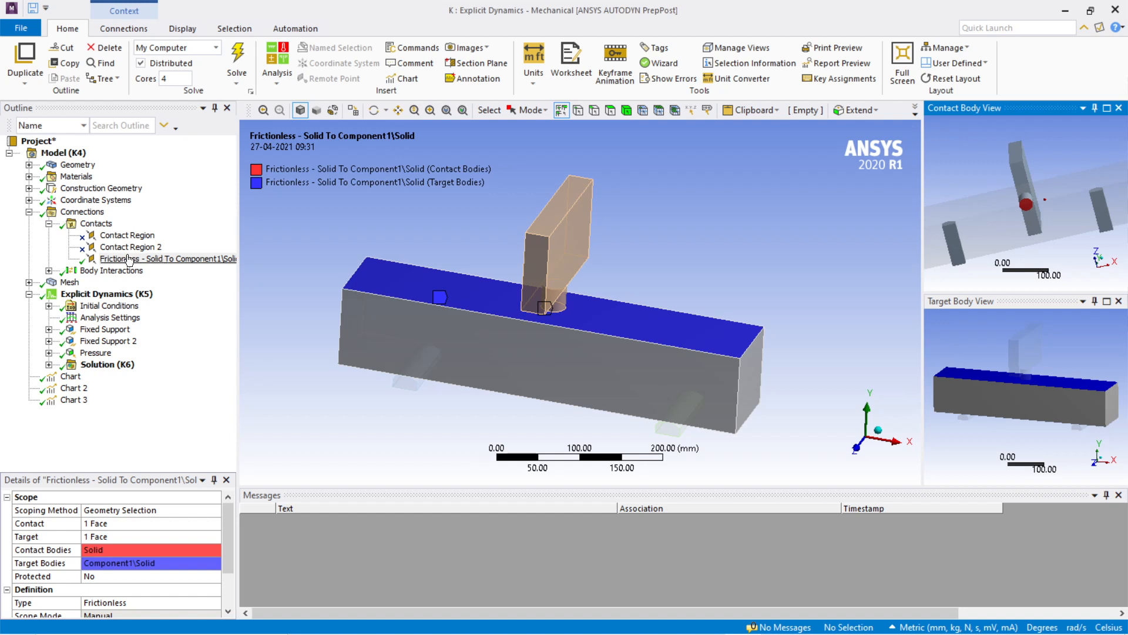
pyautogui.click(49, 223)
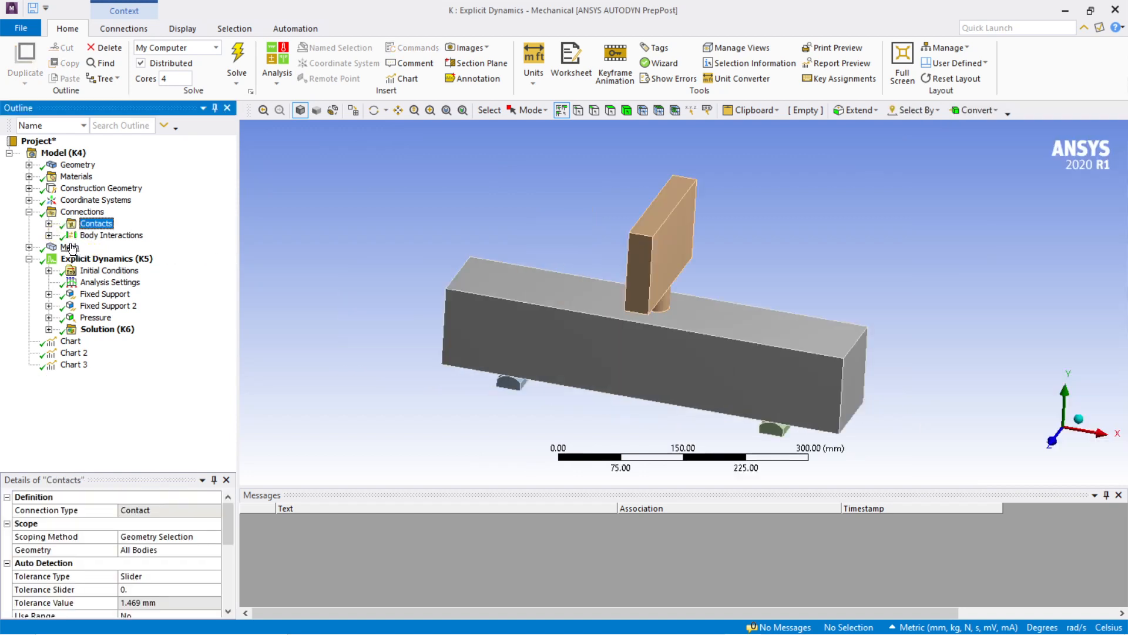
# Step: Show the generated mesh and review its default settings, including element size, together with the beam's element pattern
pyautogui.click(28, 246)
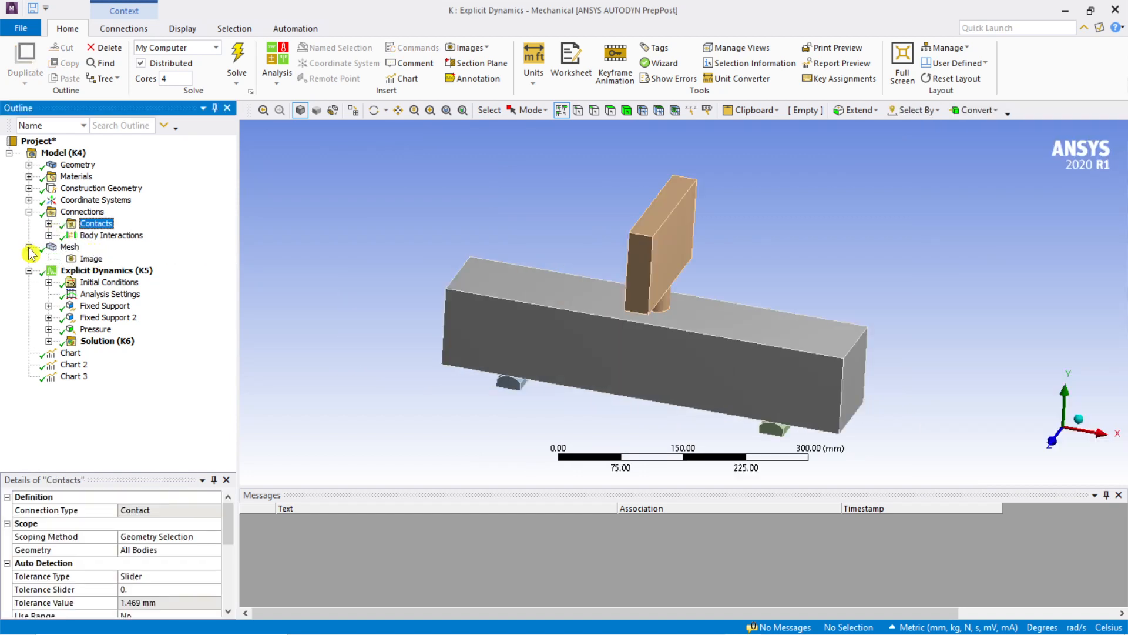
pyautogui.click(28, 247)
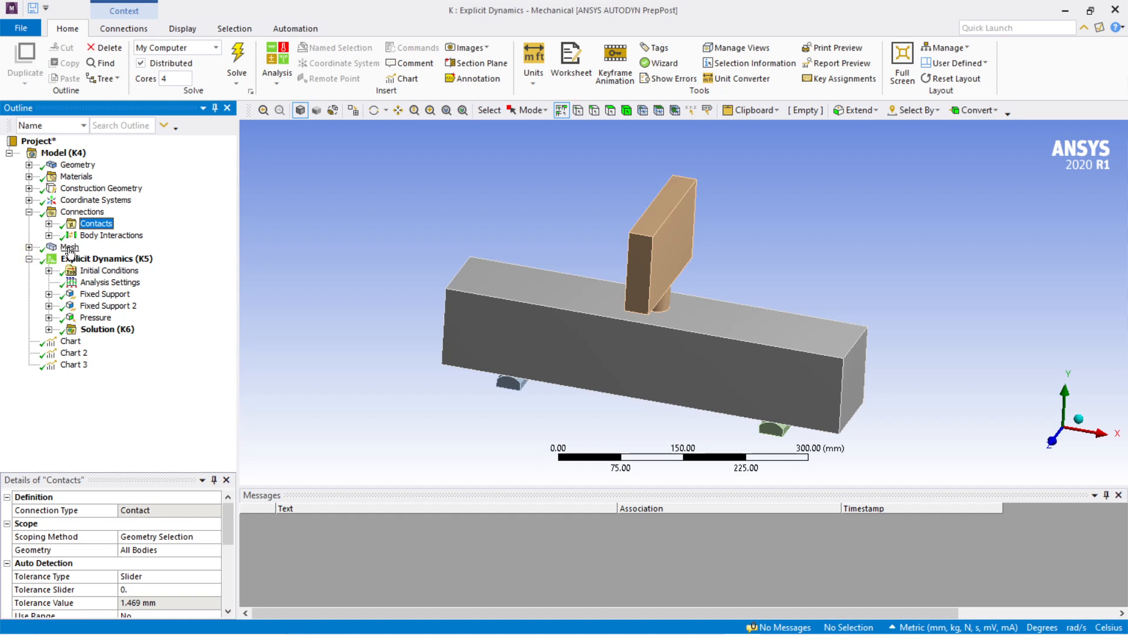
pyautogui.click(69, 247)
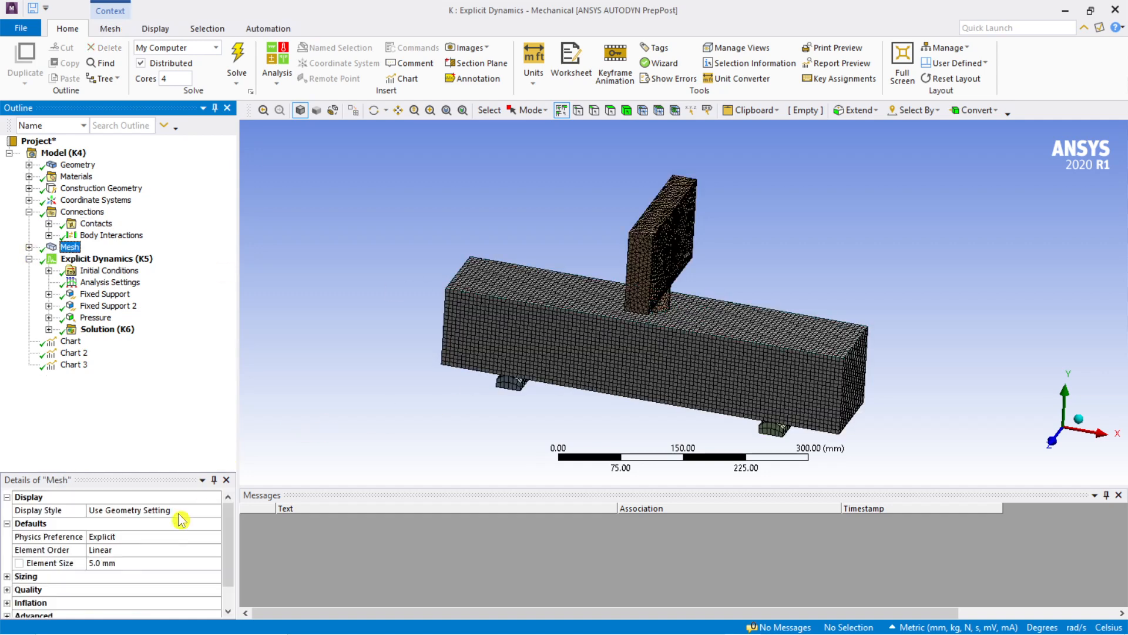
pyautogui.scroll(5, 705, 301)
pyautogui.scroll(-2, 729, 308)
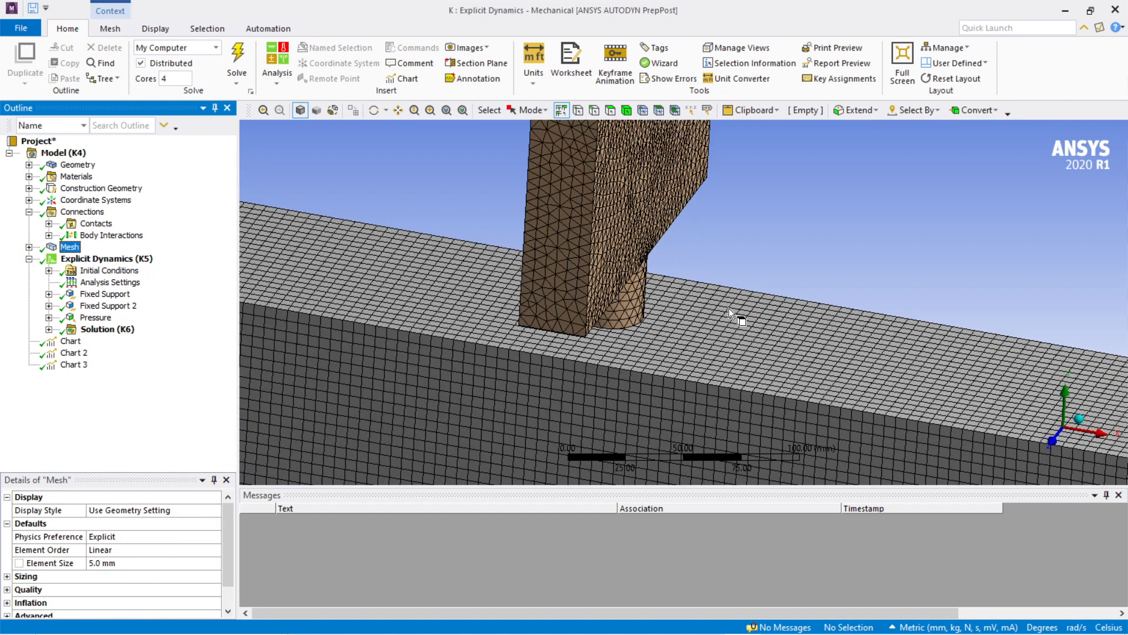
pyautogui.scroll(-1, 211, 551)
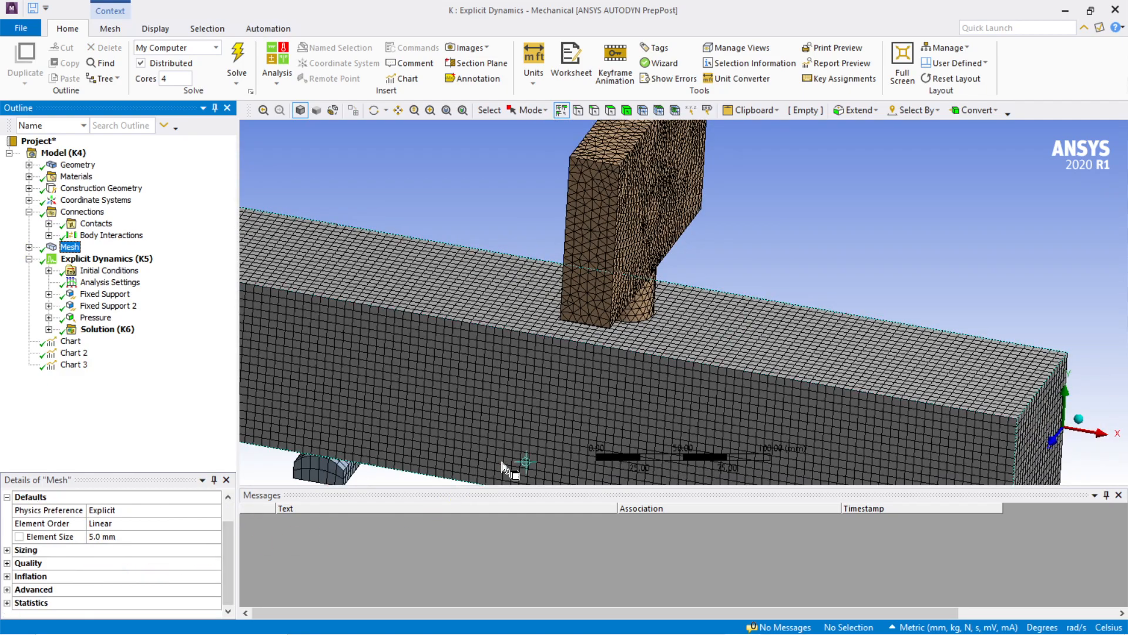
pyautogui.scroll(-2, 642, 383)
# Step: Inspect the impactor's mesh up close, focusing on the joint between the rectangular block and the cylindrical striker
pyautogui.moveTo(641, 383); pyautogui.dragTo(615, 351, button='middle')
pyautogui.scroll(5, 662, 340)
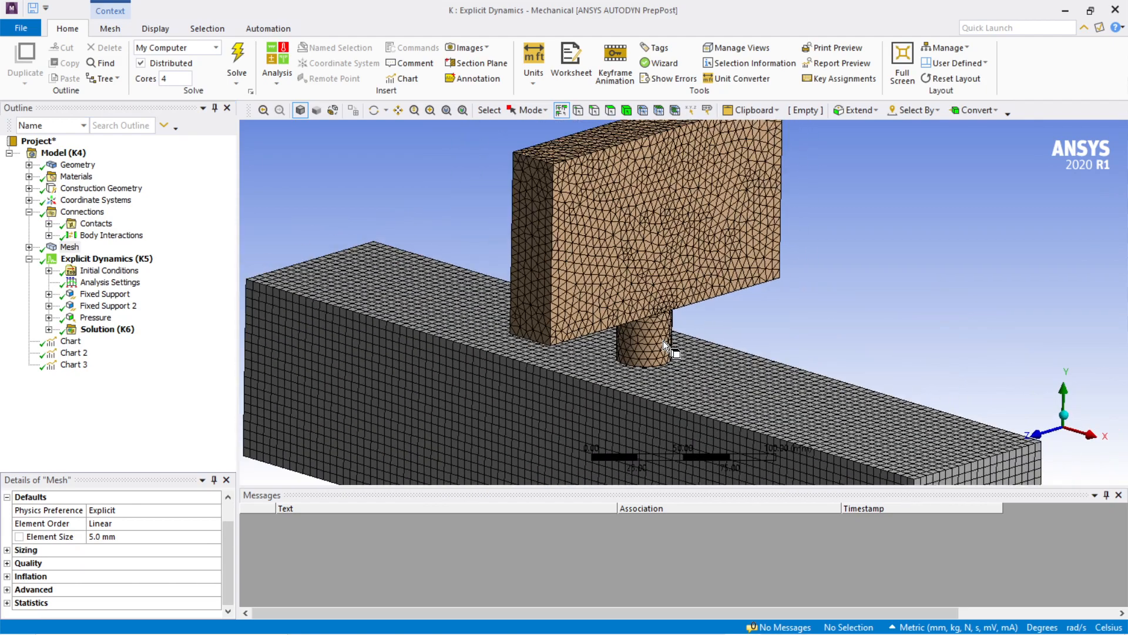
pyautogui.scroll(4, 663, 340)
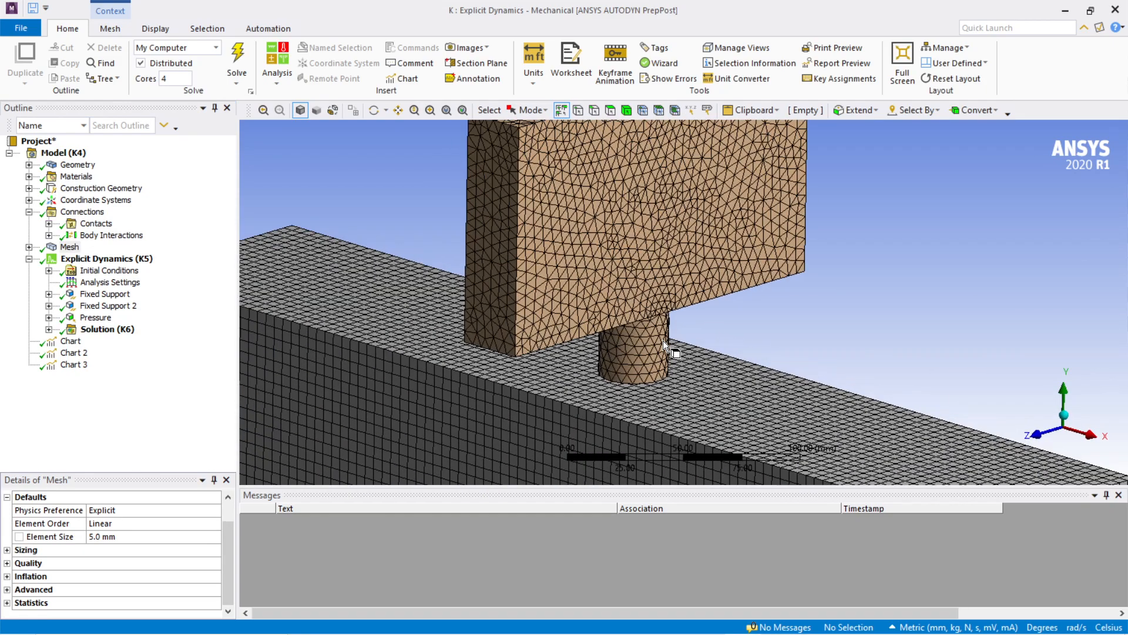
pyautogui.scroll(2, 647, 322)
pyautogui.scroll(2, 581, 344)
pyautogui.scroll(-6, 582, 345)
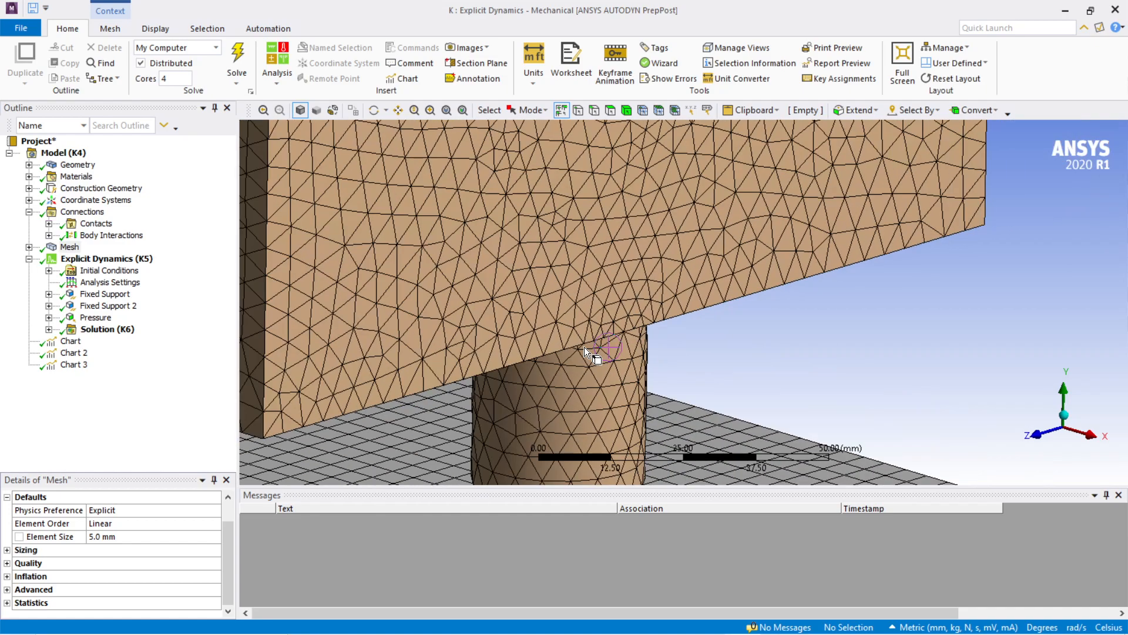
pyautogui.scroll(-7, 588, 351)
pyautogui.moveTo(561, 306); pyautogui.dragTo(612, 323, button='middle')
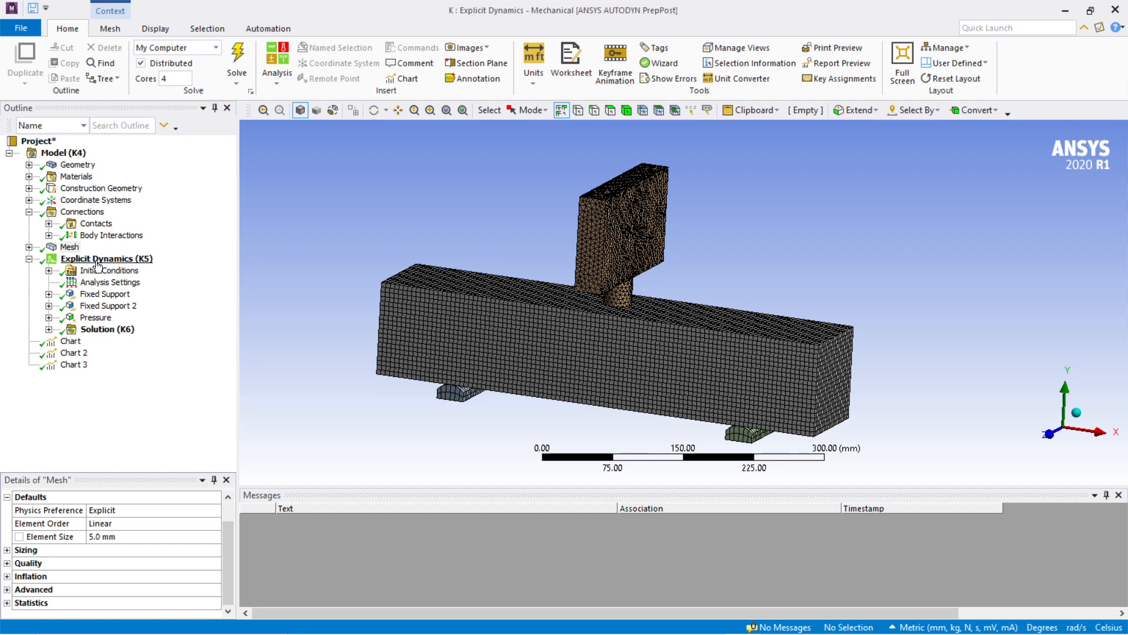
# Step: Expand Initial Conditions and review the condition types that can be inserted, without adding one
pyautogui.click(49, 271)
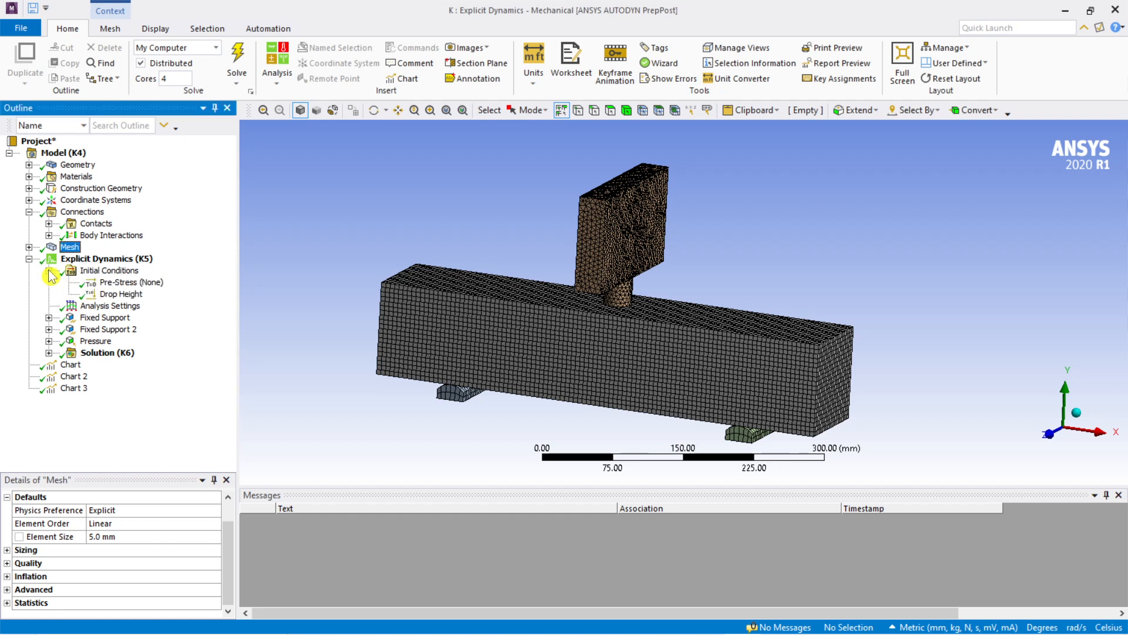
pyautogui.click(123, 272)
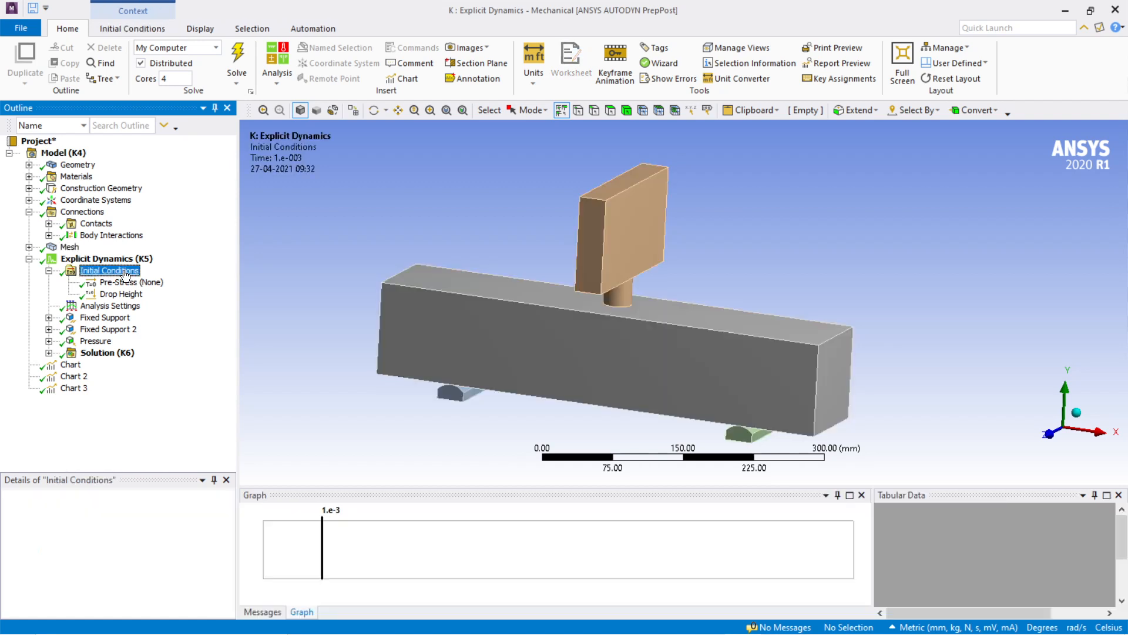
pyautogui.rightClick(120, 273)
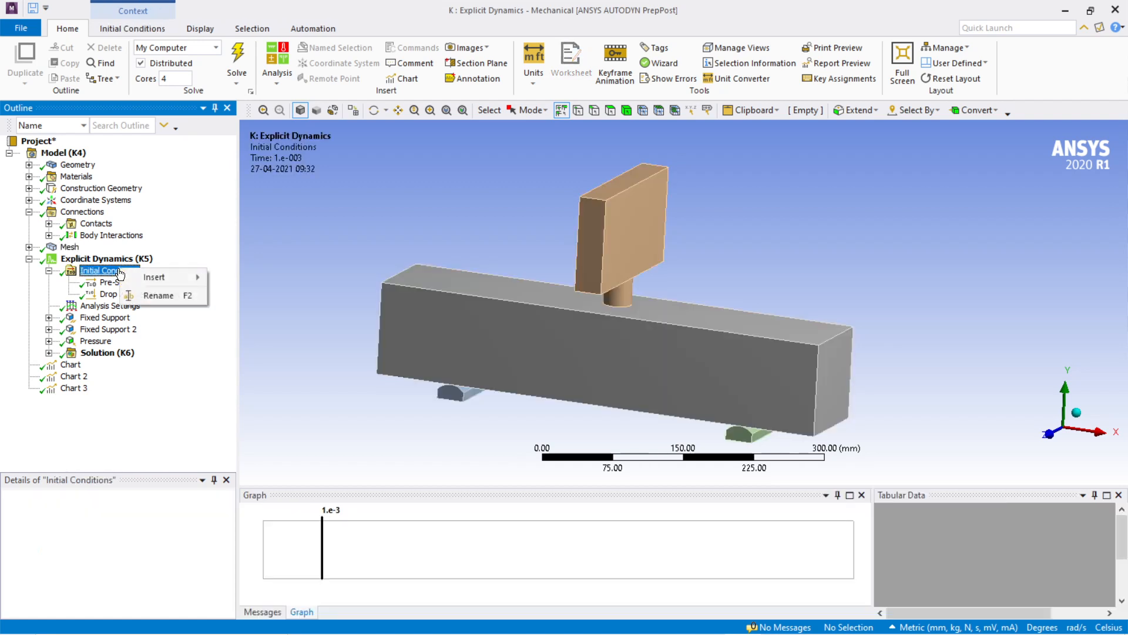
pyautogui.moveTo(144, 277)
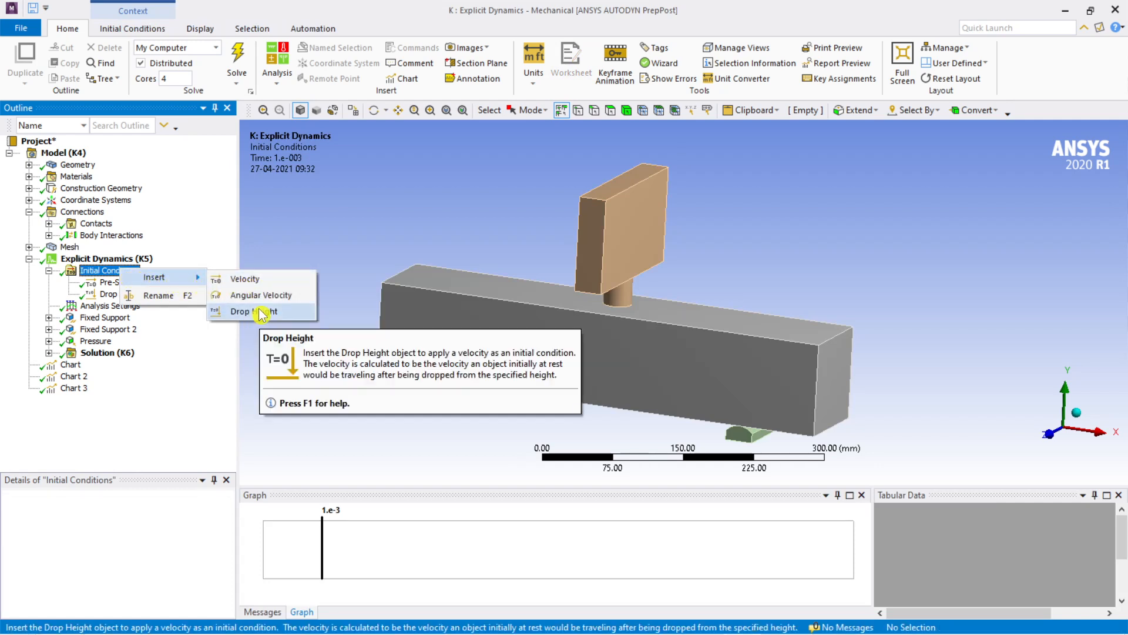
pyautogui.click(216, 348)
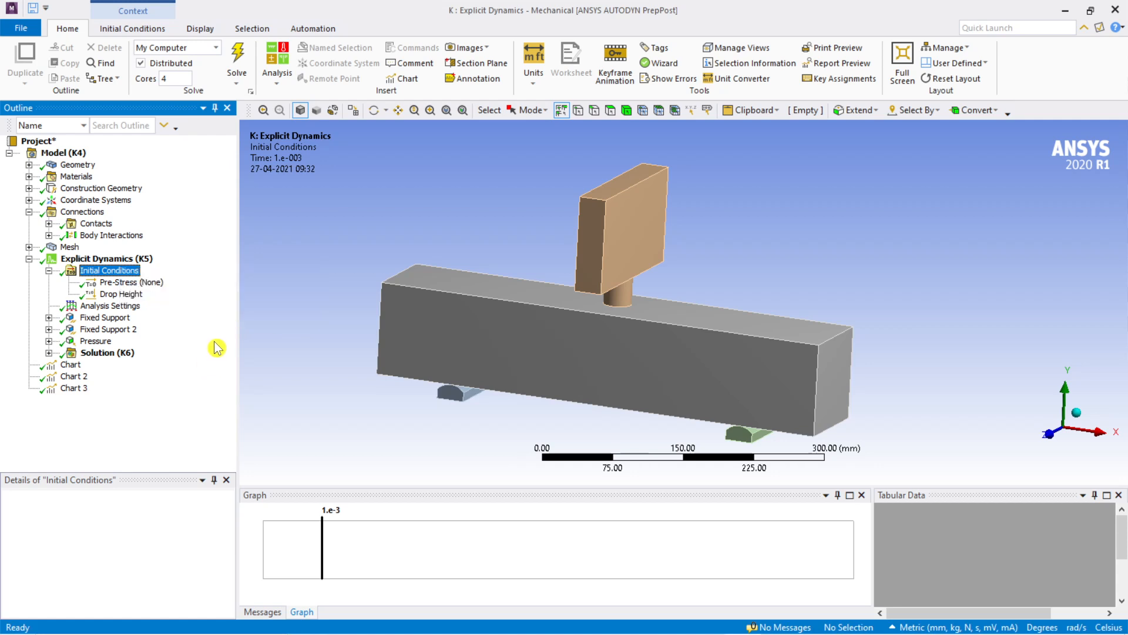
# Step: Open the impactor's Drop Height condition and review its input type options, drop height, impact velocity and direction
pyautogui.click(117, 294)
pyautogui.moveTo(136, 473); pyautogui.dragTo(140, 406)
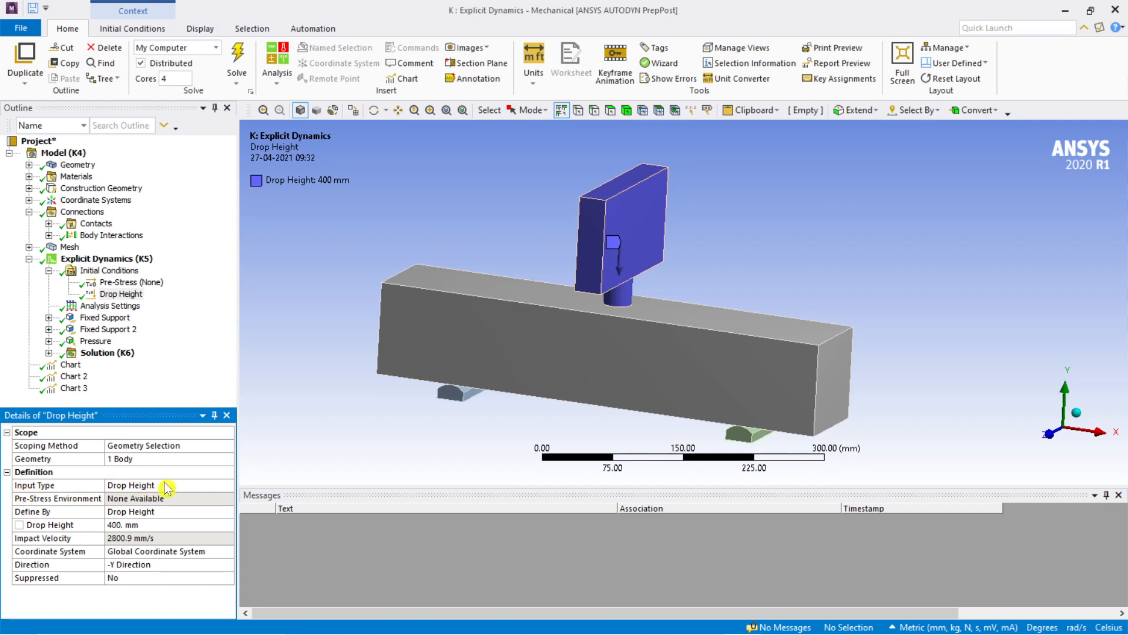
pyautogui.click(185, 483)
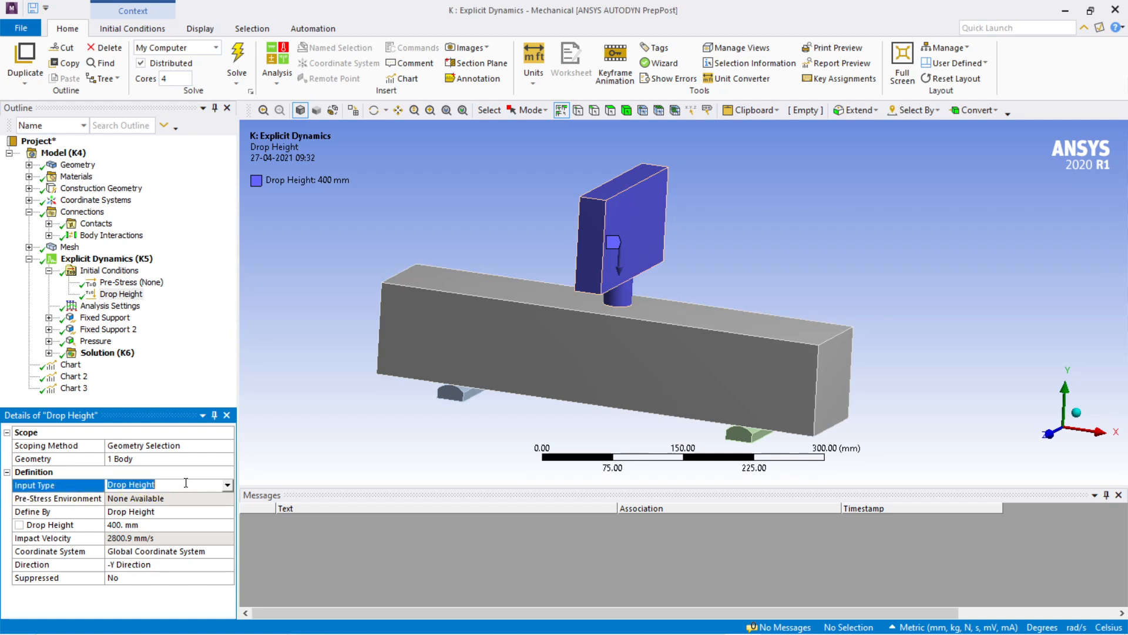
pyautogui.click(227, 485)
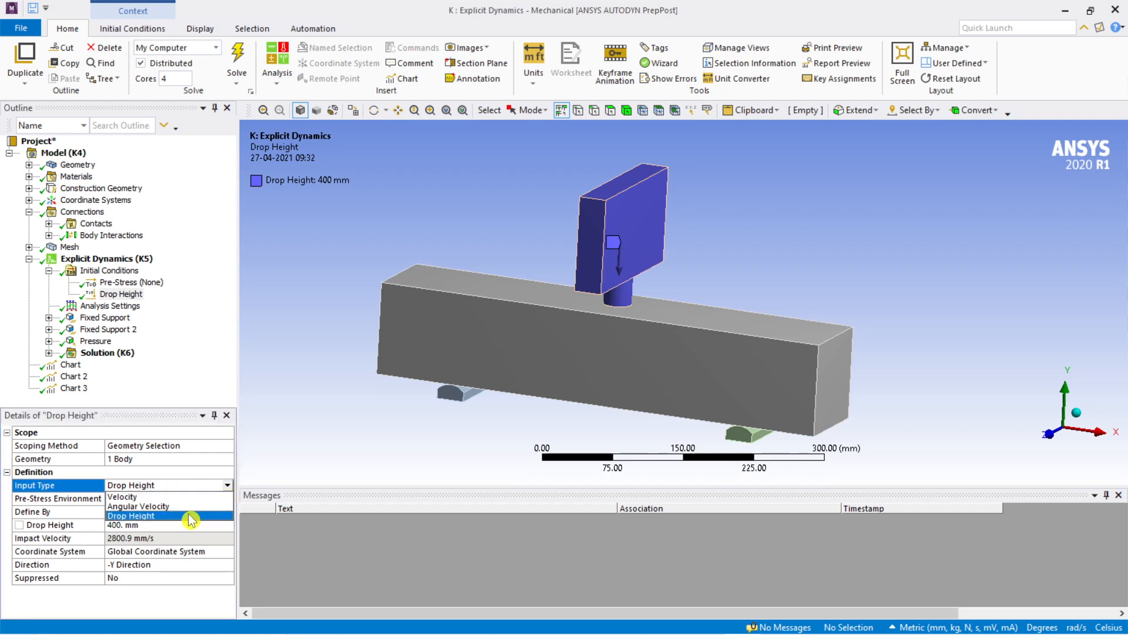
pyautogui.click(207, 375)
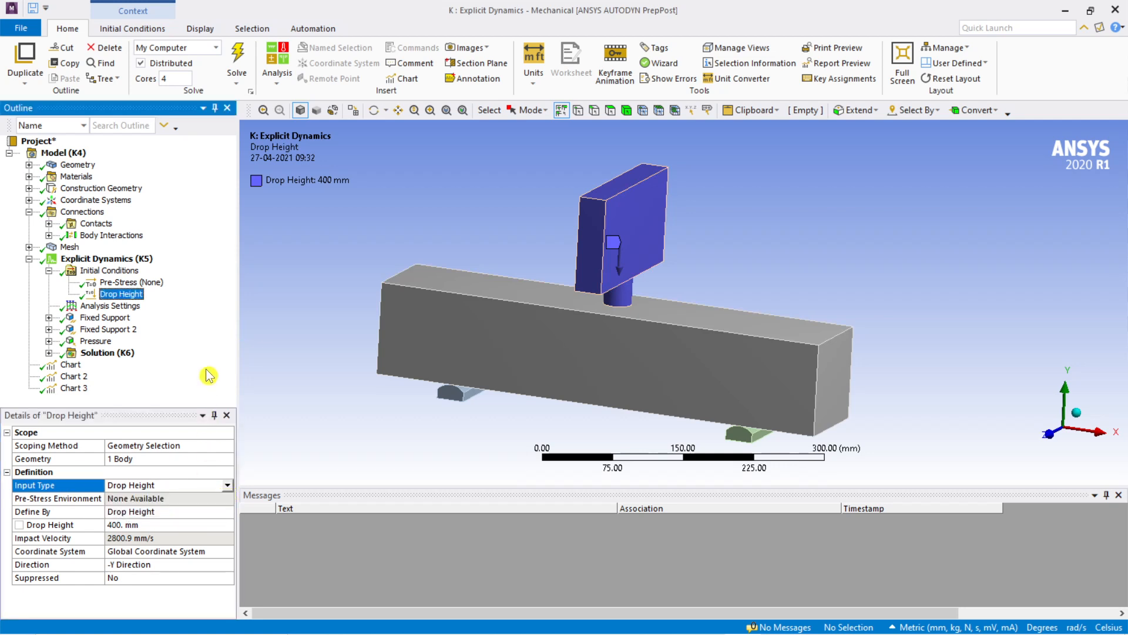
pyautogui.click(144, 524)
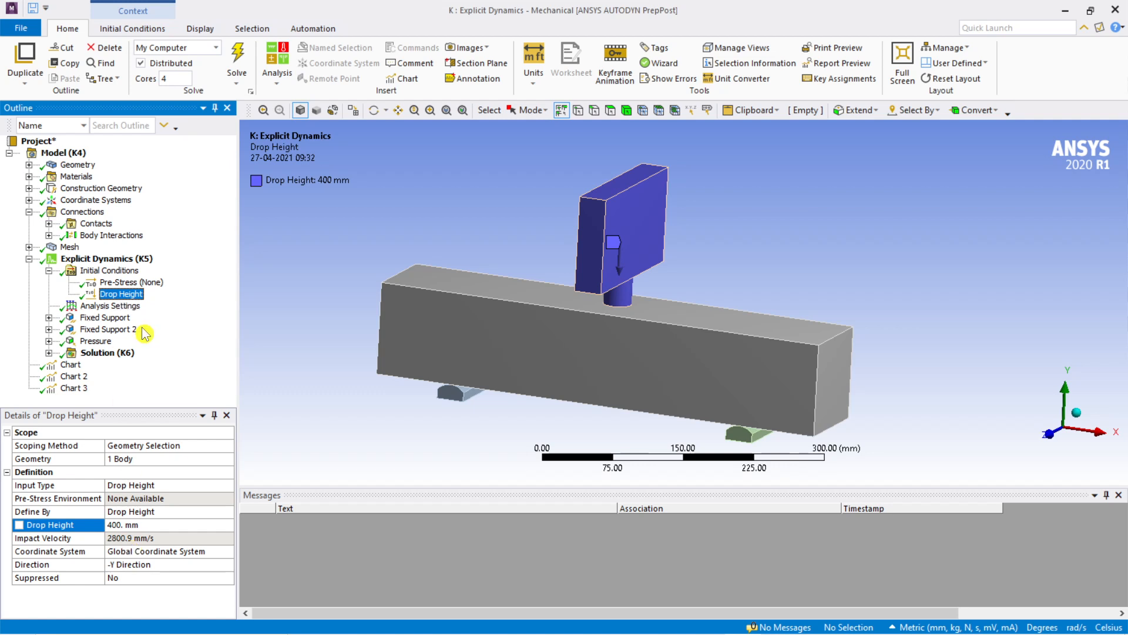
pyautogui.moveTo(687, 251)
pyautogui.mouseDown(button='middle')
pyautogui.moveTo(682, 230)
pyautogui.moveTo(675, 240)
pyautogui.moveTo(686, 243)
pyautogui.mouseUp(button='middle')
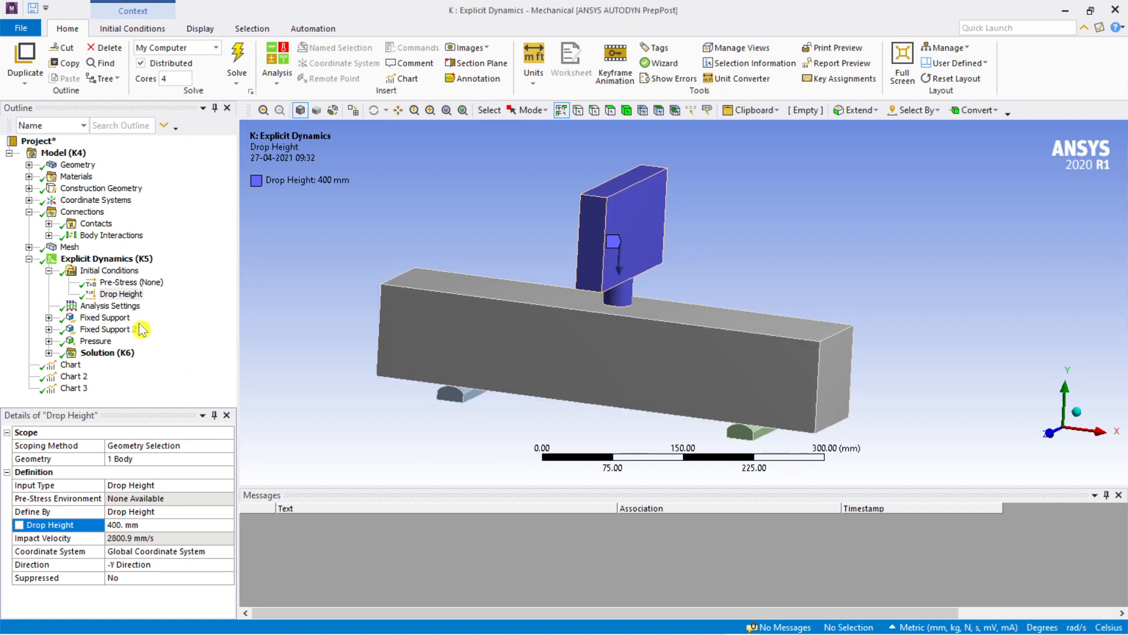
pyautogui.click(49, 271)
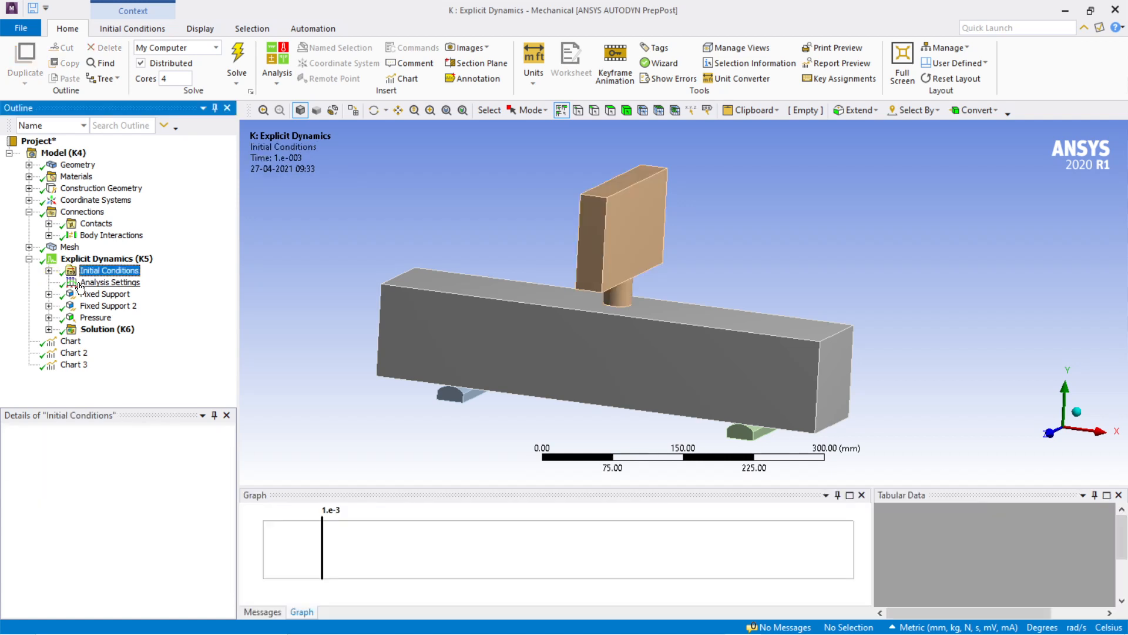
pyautogui.click(49, 271)
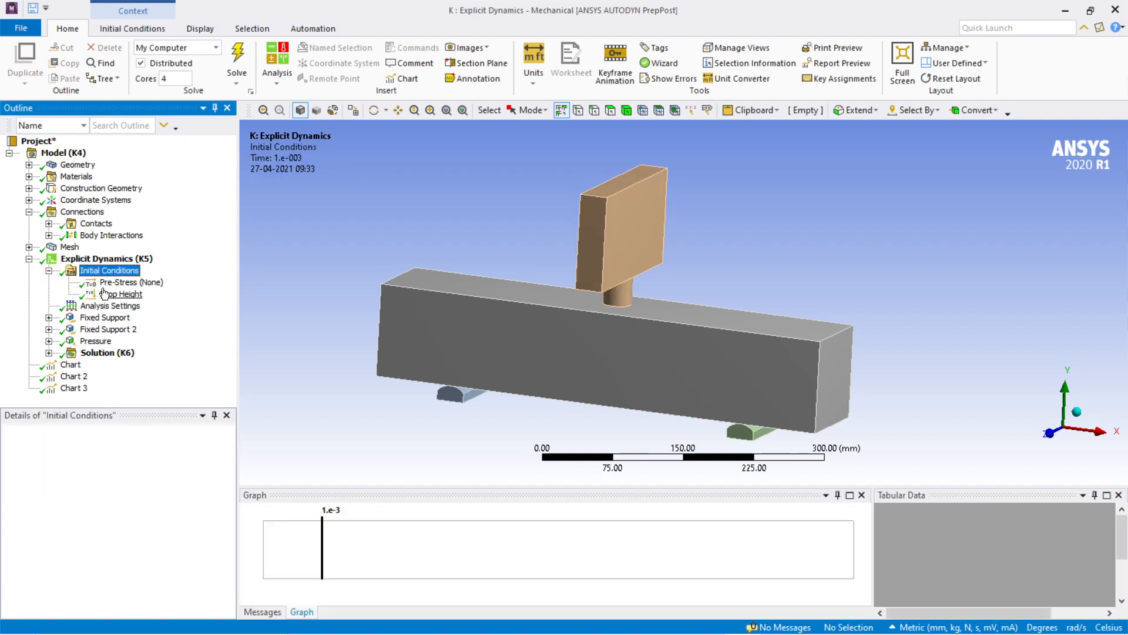
# Step: Open Analysis Settings and review the step controls, including end time and maximum number of cycles, down to the solver controls
pyautogui.click(109, 306)
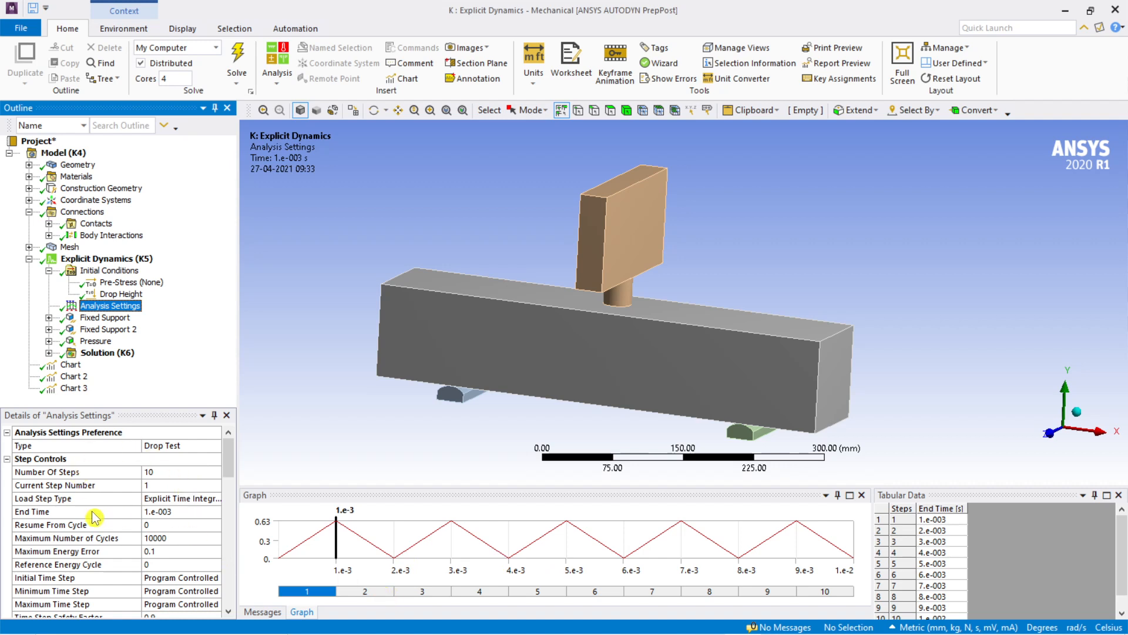
pyautogui.click(171, 512)
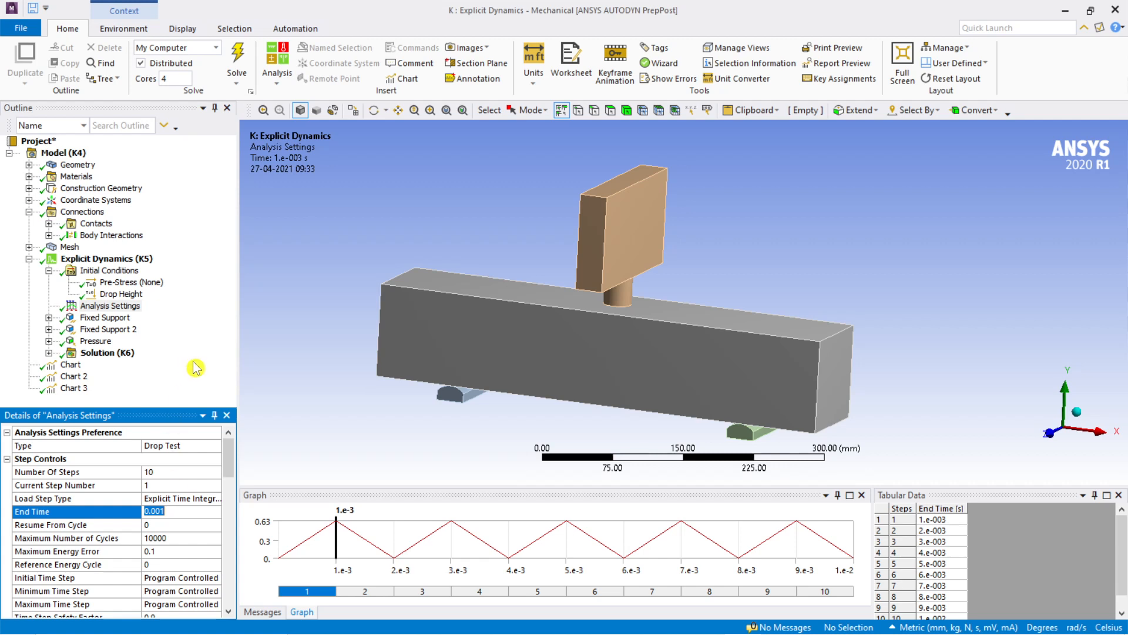
pyautogui.scroll(-1, 174, 552)
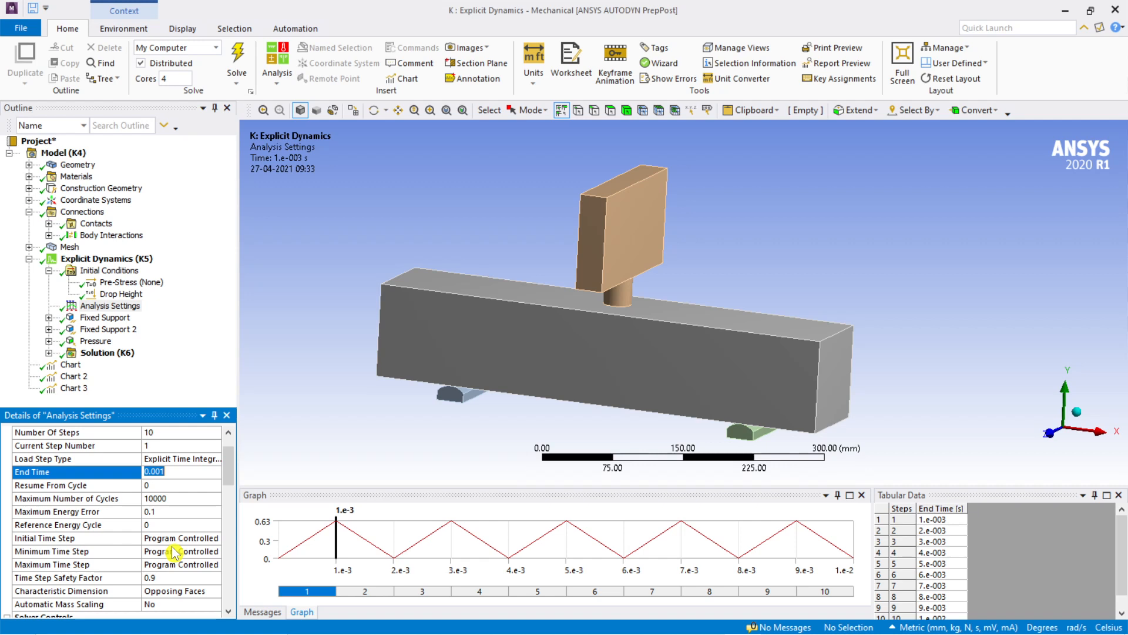
pyautogui.click(191, 499)
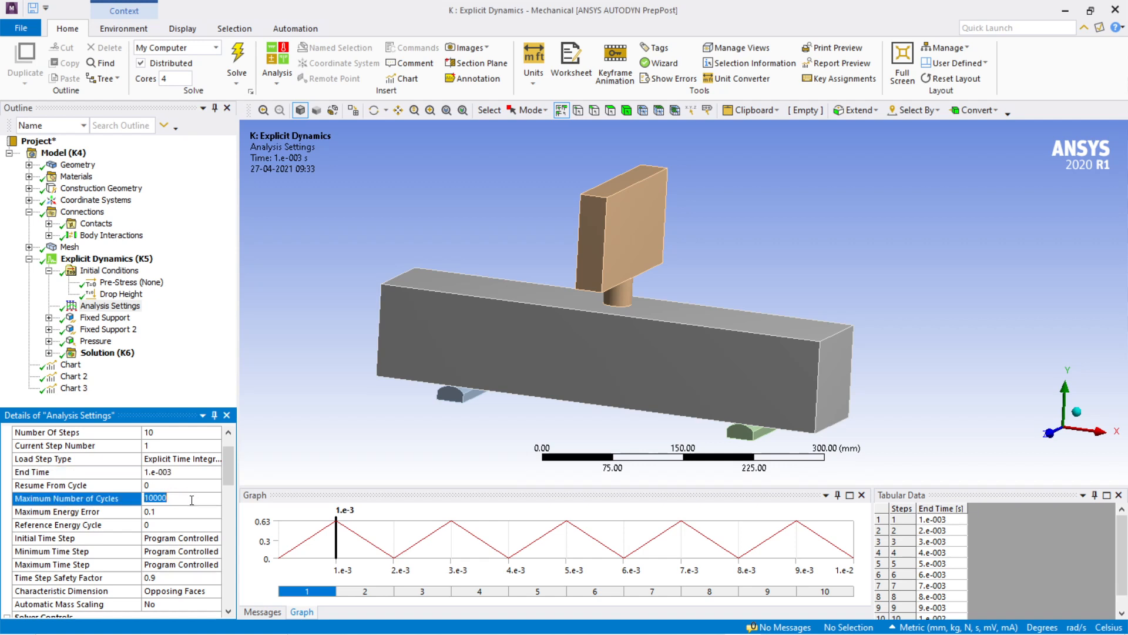
pyautogui.click(182, 375)
pyautogui.scroll(-2, 176, 552)
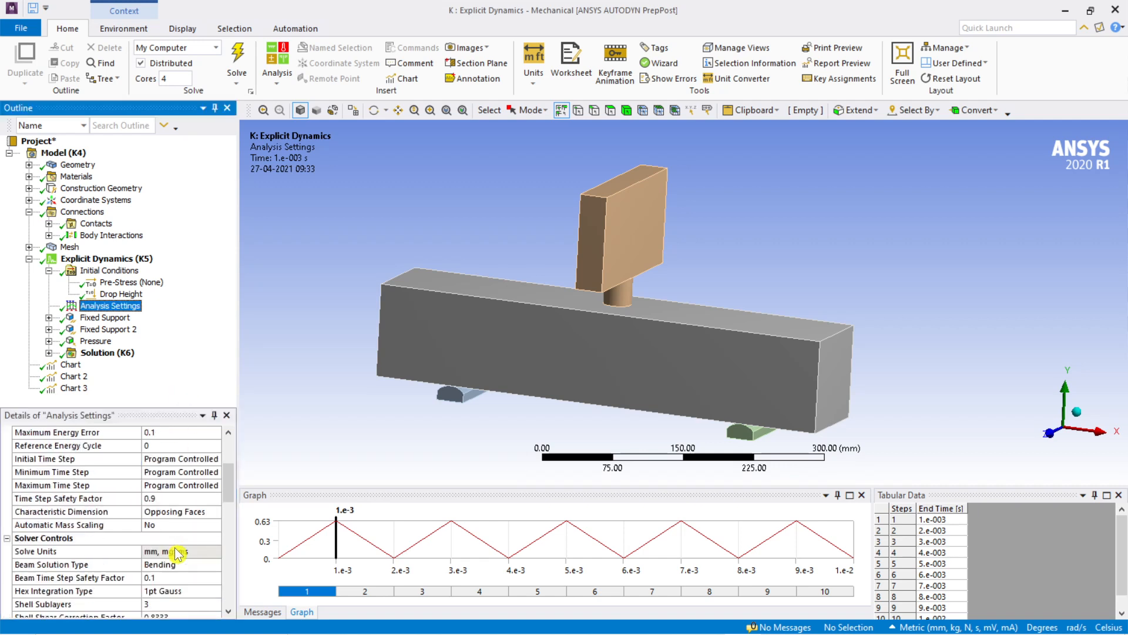
# Step: Review the remaining analysis settings, from the solver and Euler domain controls to erosion, and expand Output Controls to examine the result-saving options
pyautogui.scroll(-4, 176, 552)
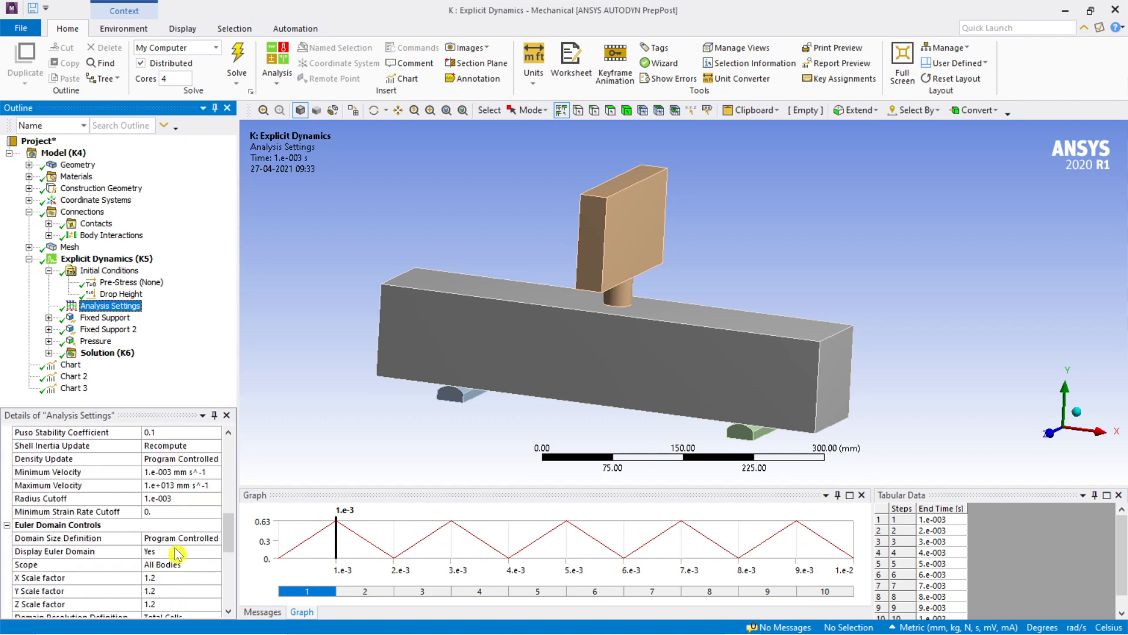
pyautogui.scroll(-6, 175, 552)
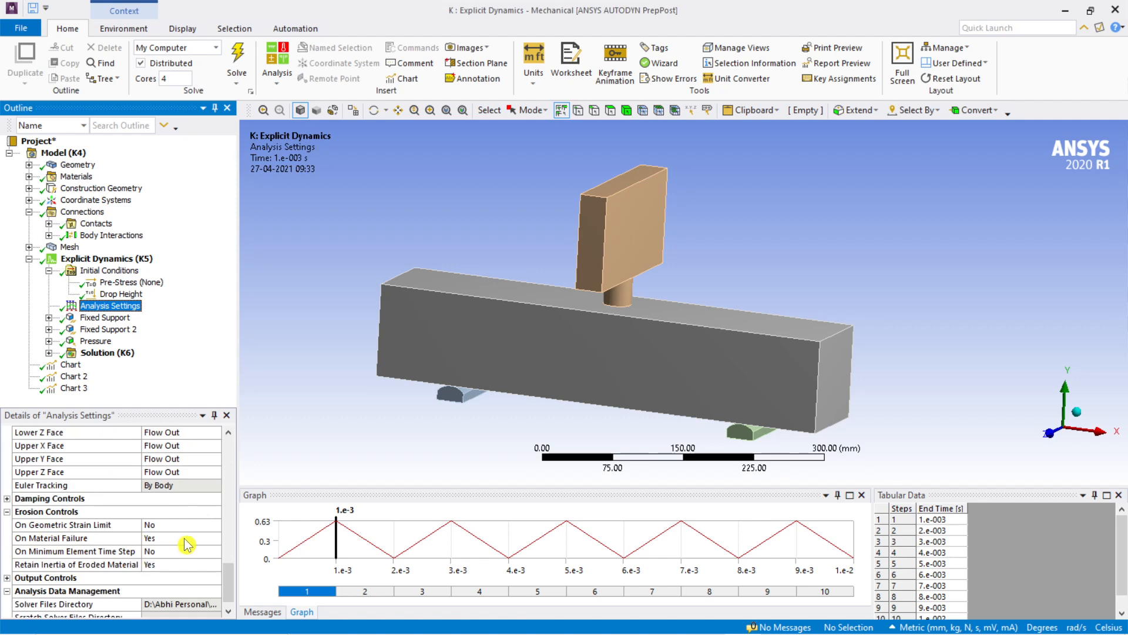
pyautogui.click(7, 578)
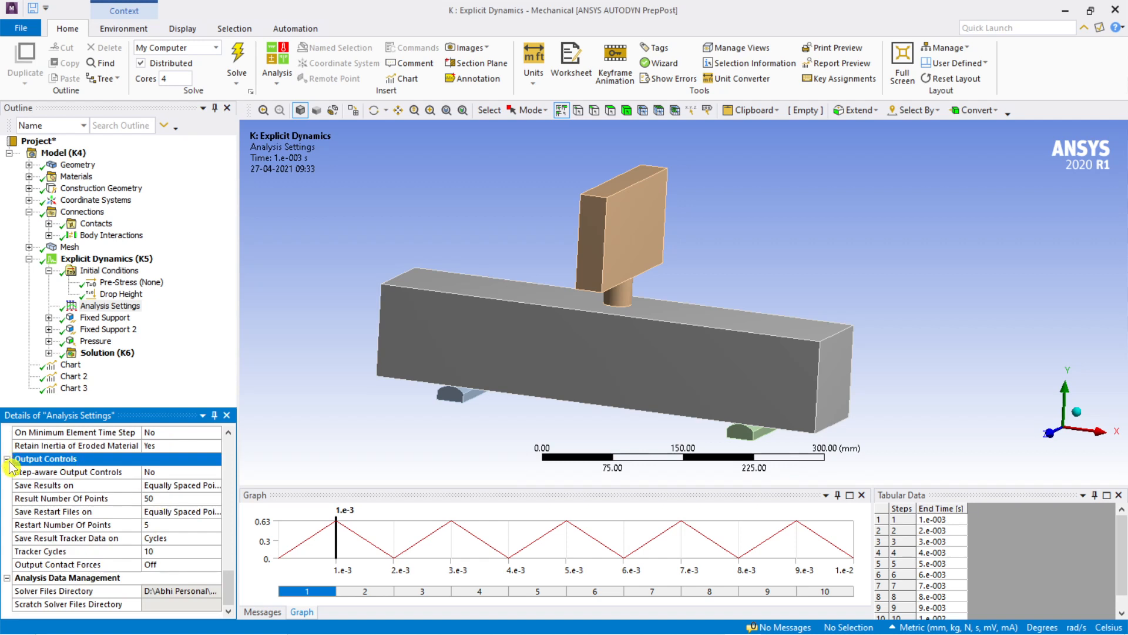
# Step: Open the first Fixed Support and inspect the two scoped bottom faces of the half-round supports from beneath the beam
pyautogui.click(91, 320)
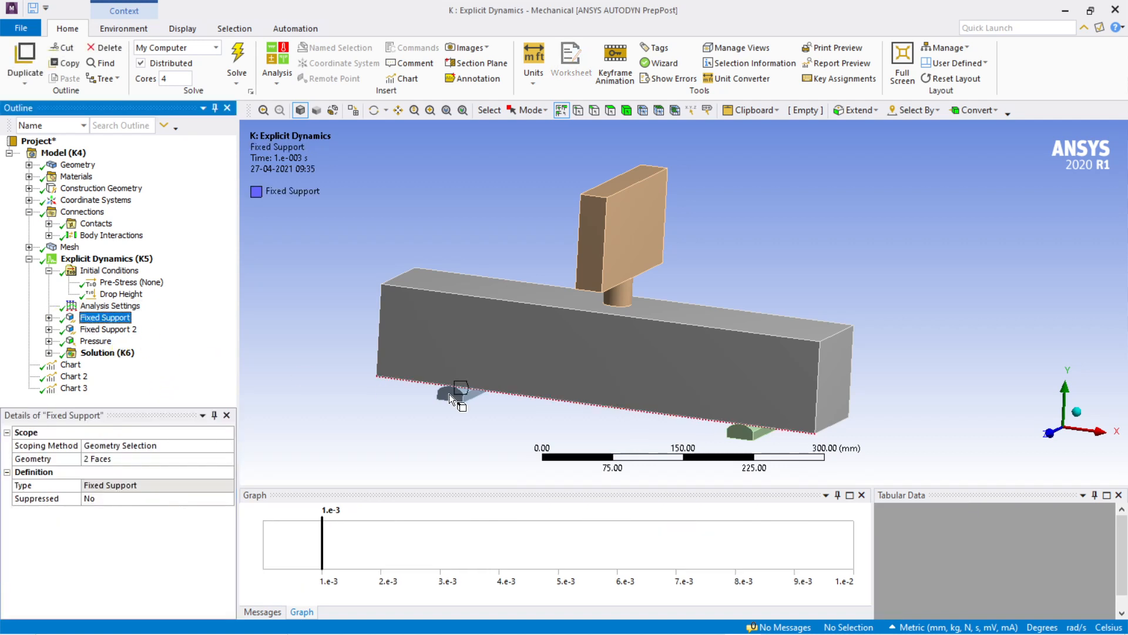
pyautogui.scroll(-1, 678, 422)
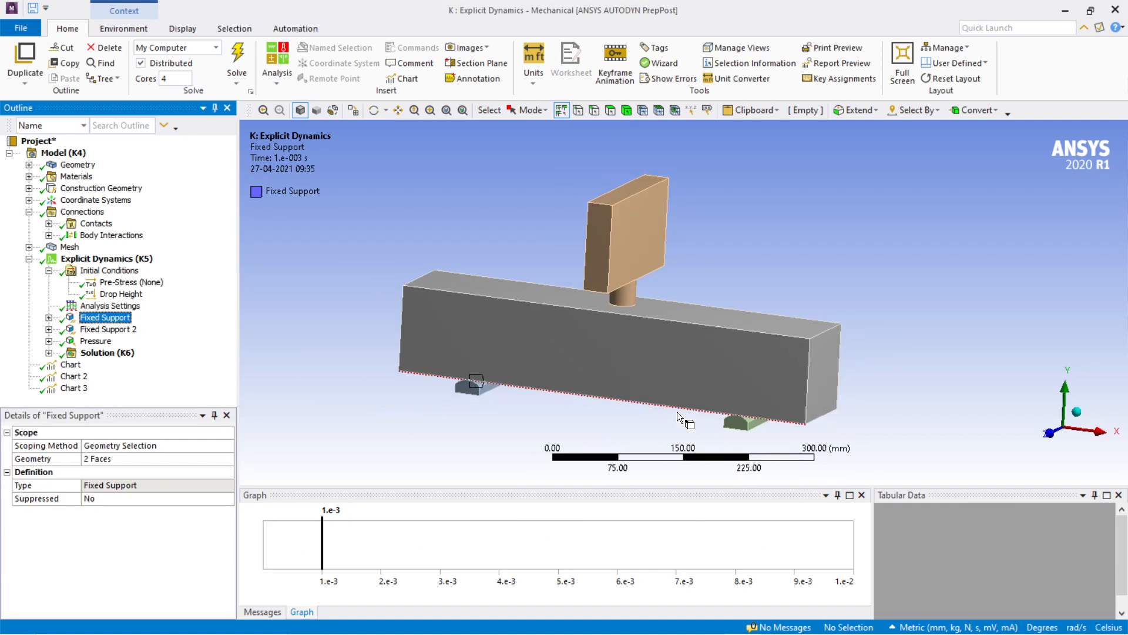
pyautogui.keyDown('ctrl'); pyautogui.moveTo(675, 416); pyautogui.dragTo(787, 341, button='middle'); pyautogui.keyUp('ctrl')
pyautogui.scroll(2, 708, 353)
pyautogui.scroll(-1, 708, 351)
pyautogui.scroll(2, 710, 355)
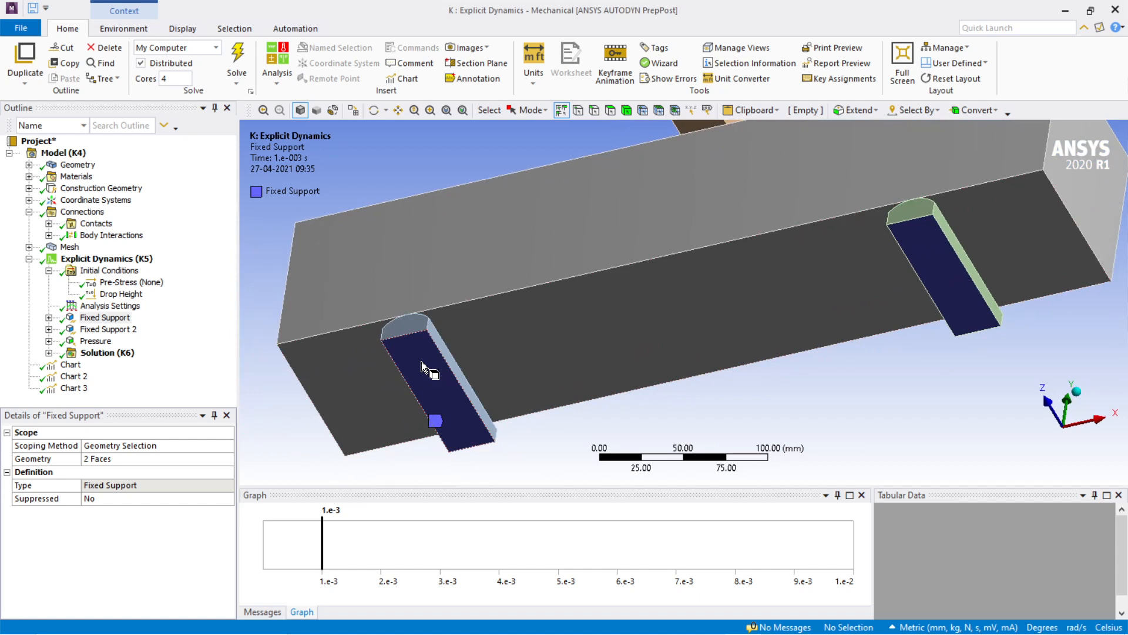
pyautogui.scroll(-2, 611, 356)
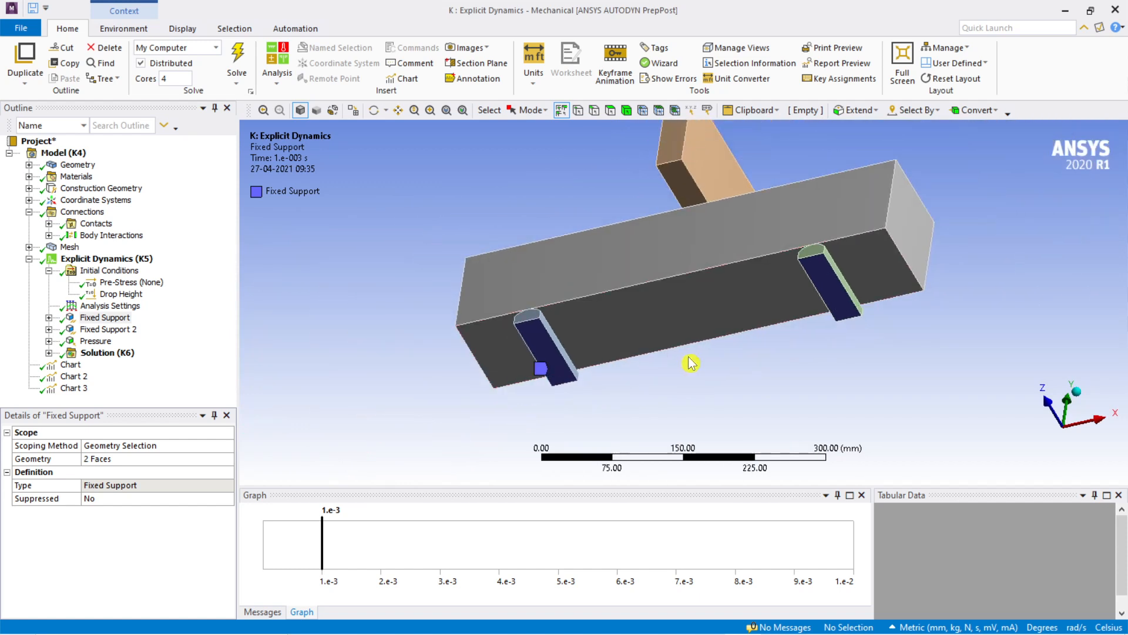
pyautogui.moveTo(691, 363); pyautogui.dragTo(541, 351, button='middle')
# Step: Switch to the alwesabi2020.pdf paper in Edge and examine the Fig. 2 drop-impact test photos showing the specimen on its supports
pyautogui.click(415, 620)
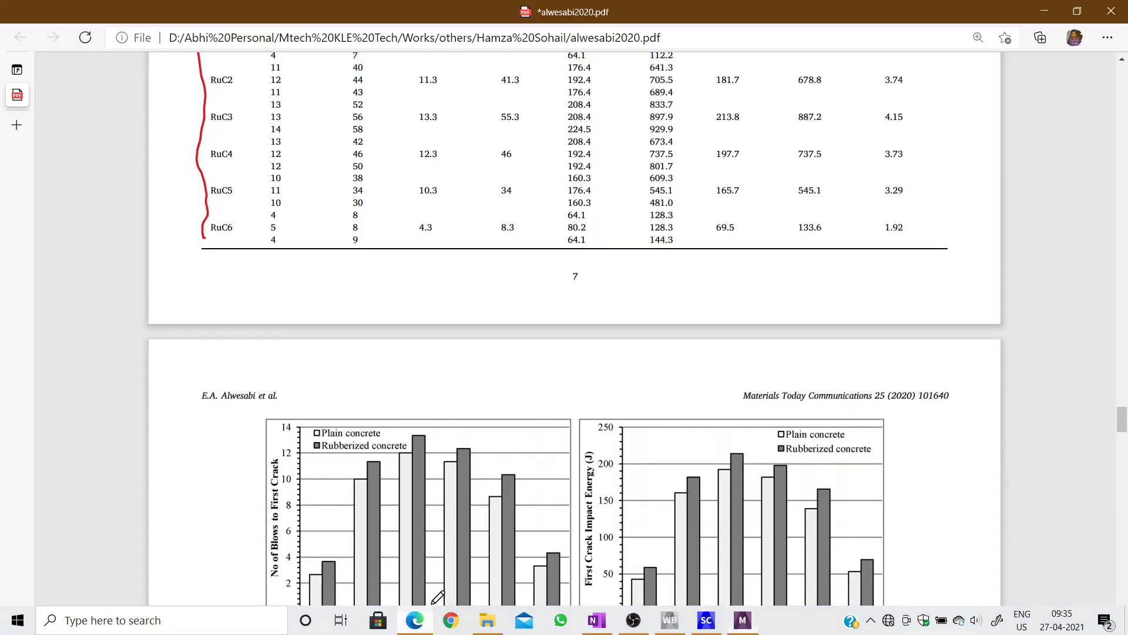
pyautogui.scroll(15, 620, 356)
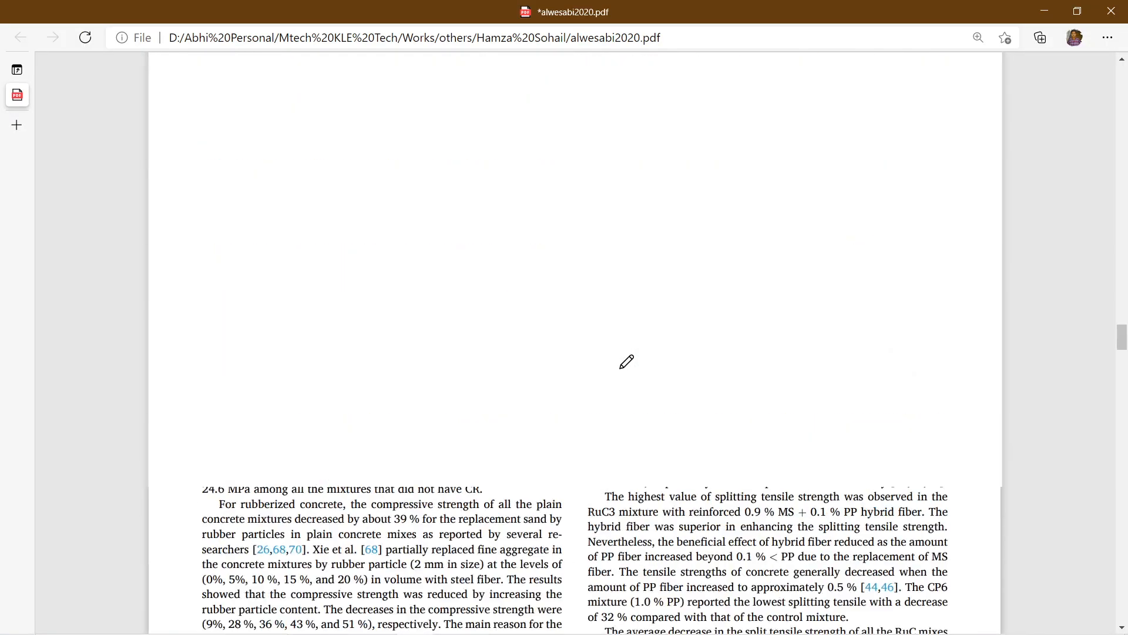
pyautogui.scroll(20, 626, 361)
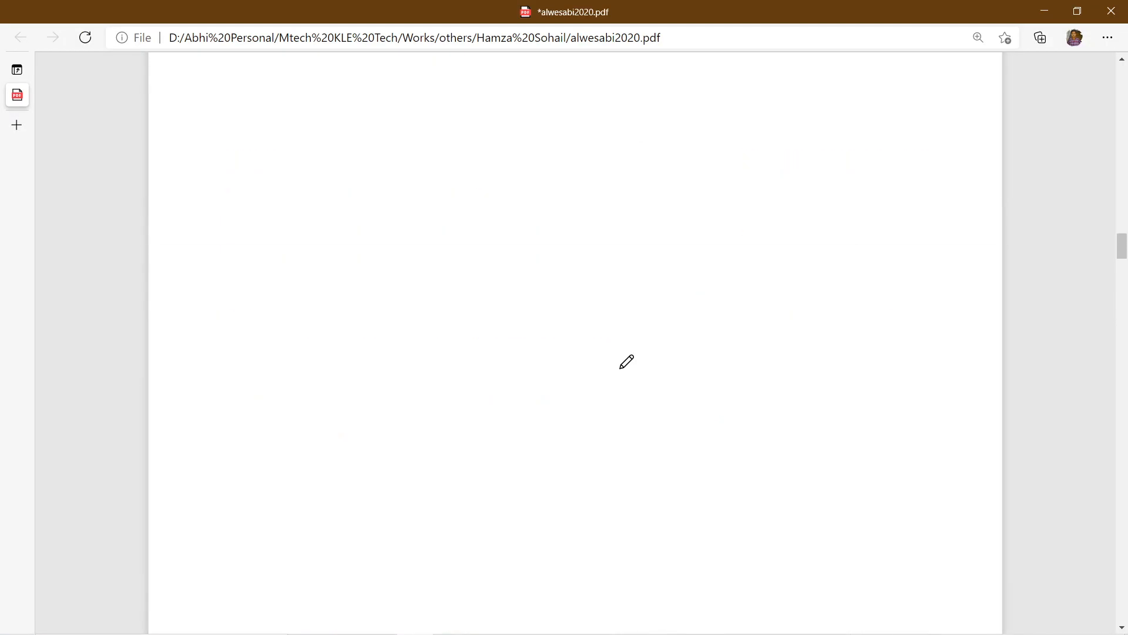
pyautogui.scroll(-4, 837, 397)
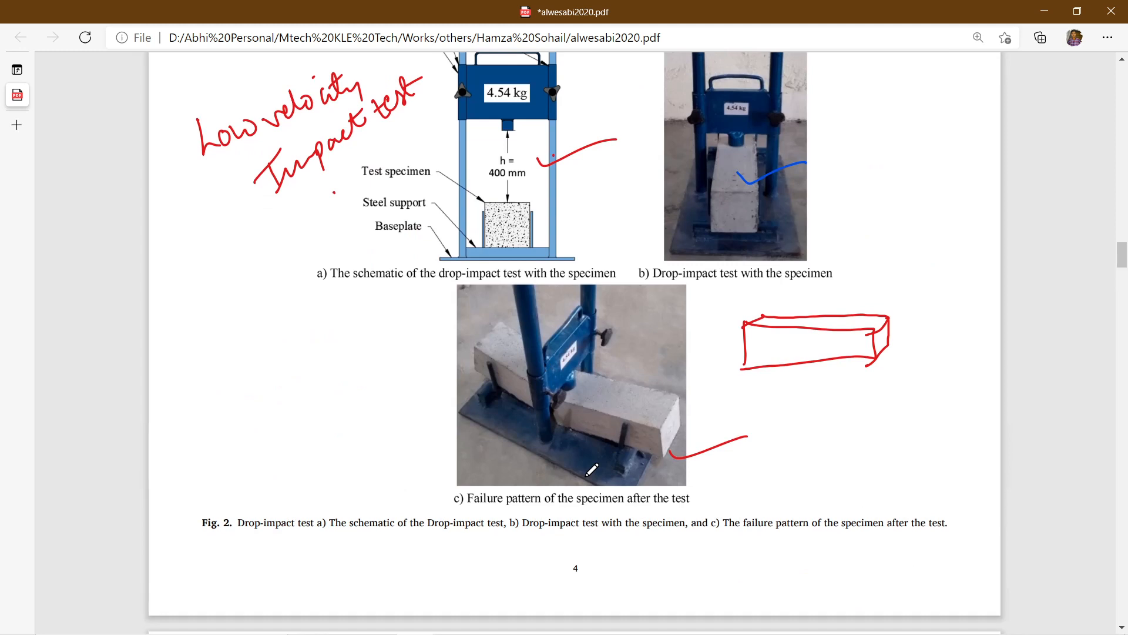
pyautogui.moveTo(605, 628)
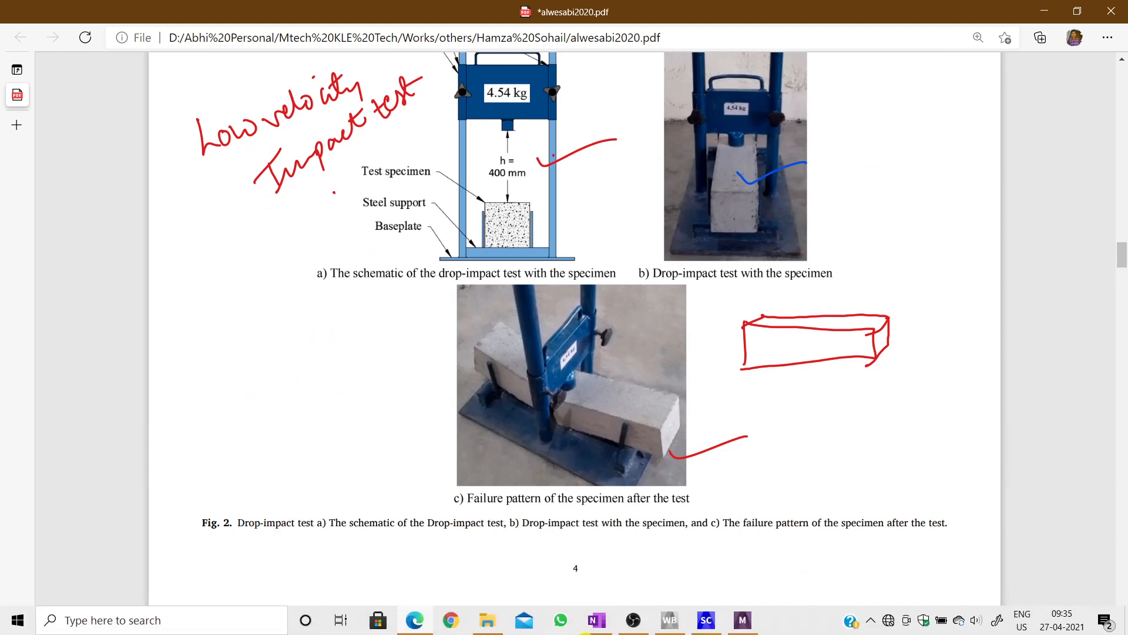
pyautogui.moveTo(748, 623)
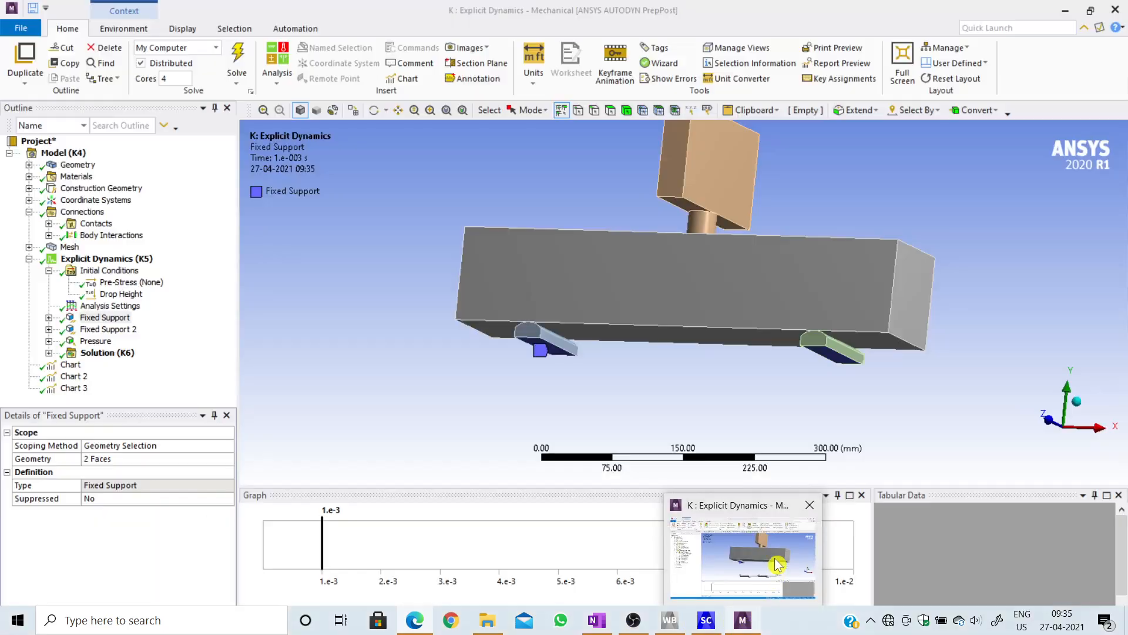
# Step: Switch back to ANSYS Mechanical, open Fixed Support 2 and inspect its two scoped edges along the underside of the beam
pyautogui.click(777, 563)
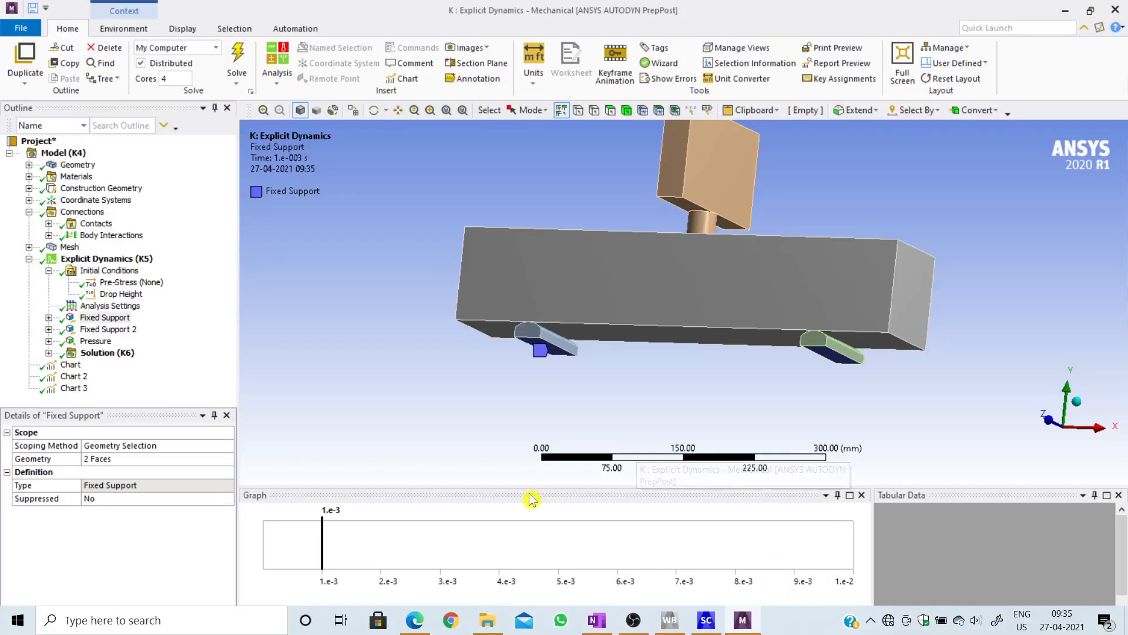
pyautogui.click(130, 330)
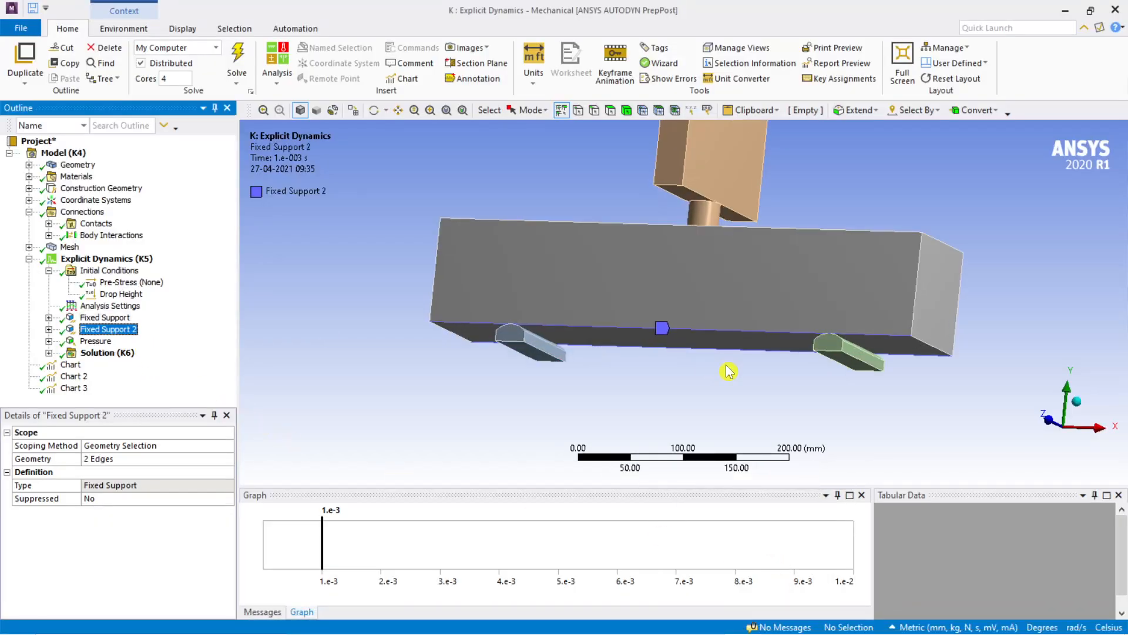
pyautogui.scroll(2, 728, 369)
pyautogui.moveTo(728, 370); pyautogui.dragTo(505, 336, button='middle')
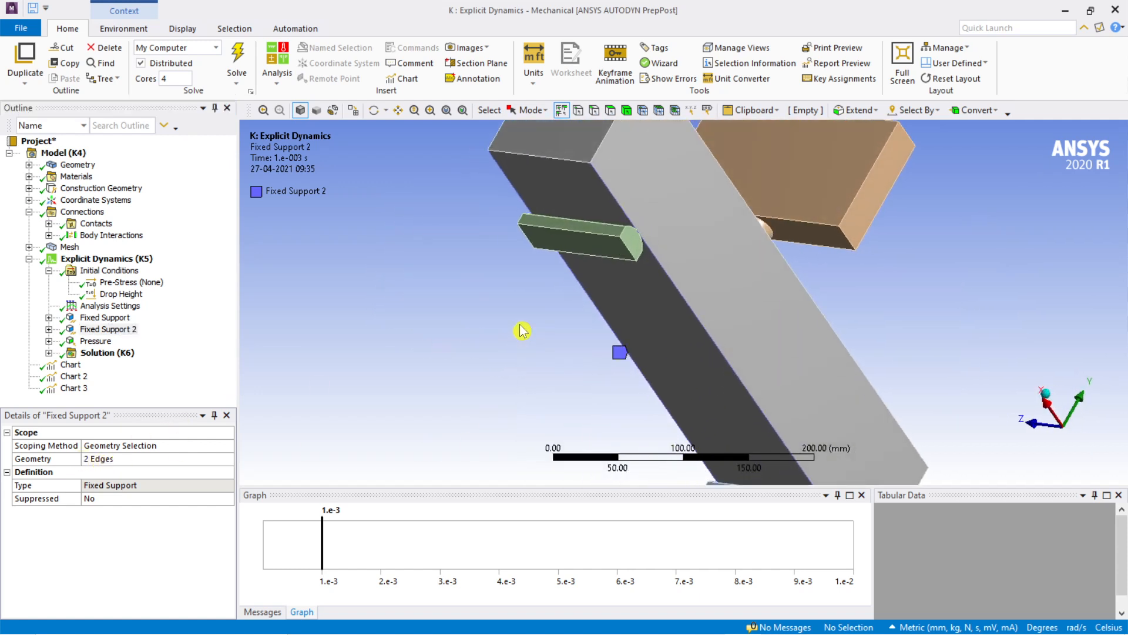
pyautogui.scroll(-2, 521, 328)
pyautogui.moveTo(521, 327); pyautogui.dragTo(711, 452, button='middle')
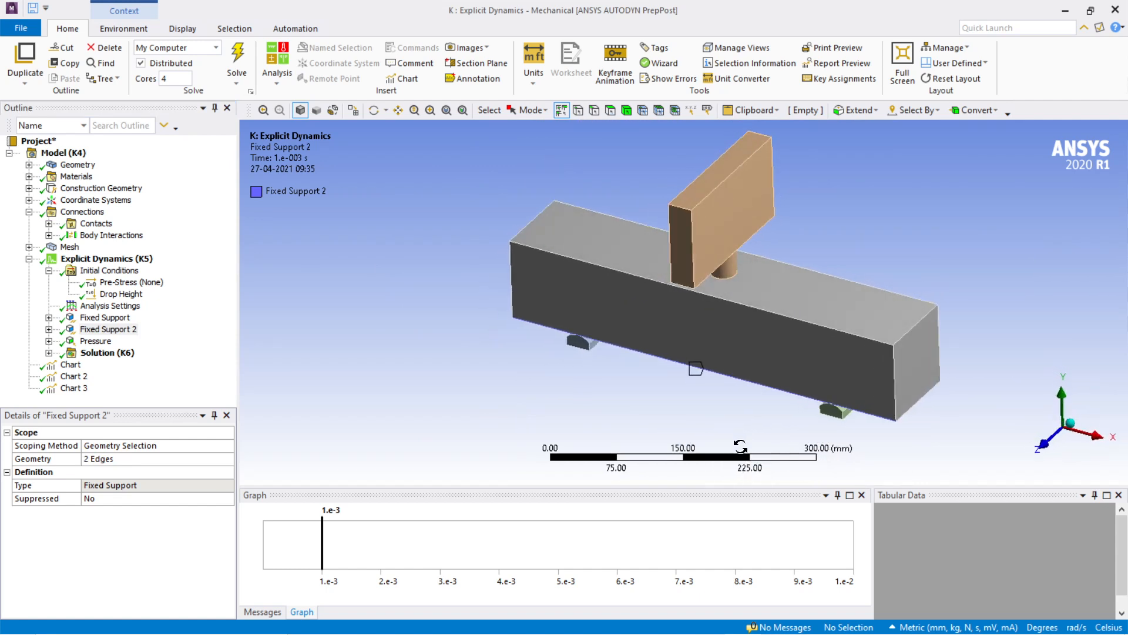
pyautogui.keyDown('ctrl'); pyautogui.moveTo(745, 409); pyautogui.dragTo(714, 386, button='middle'); pyautogui.keyUp('ctrl')
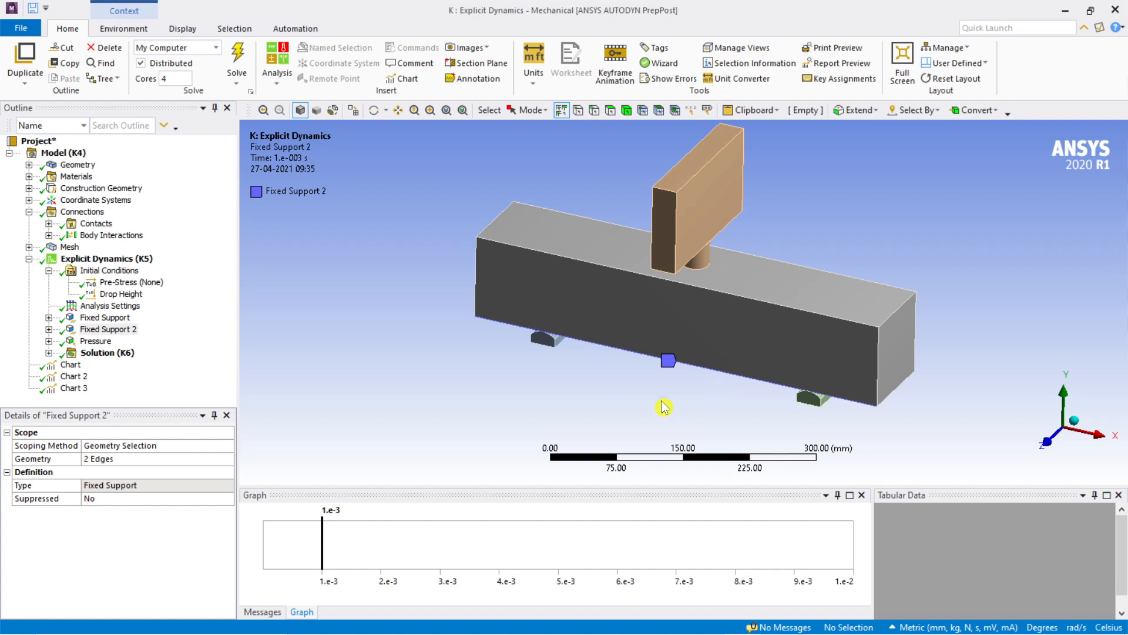
# Step: Open the Pressure load and examine its scoped impactor face and the pressure-versus-time values in the tabular data for all steps
pyautogui.click(94, 341)
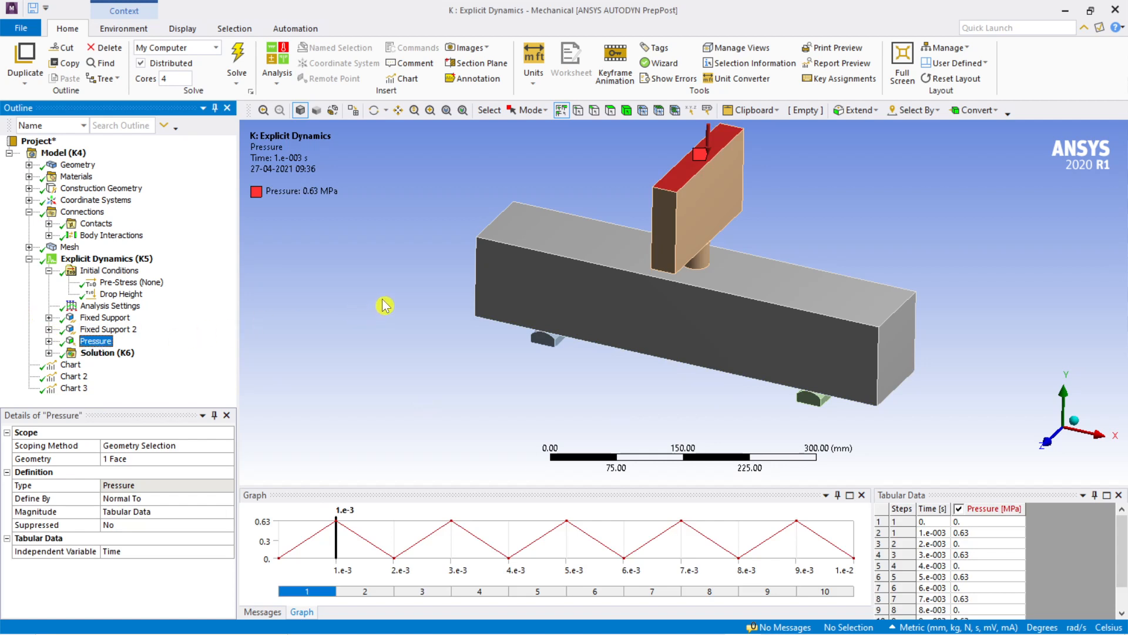
pyautogui.scroll(-2, 385, 305)
pyautogui.scroll(-2, 383, 301)
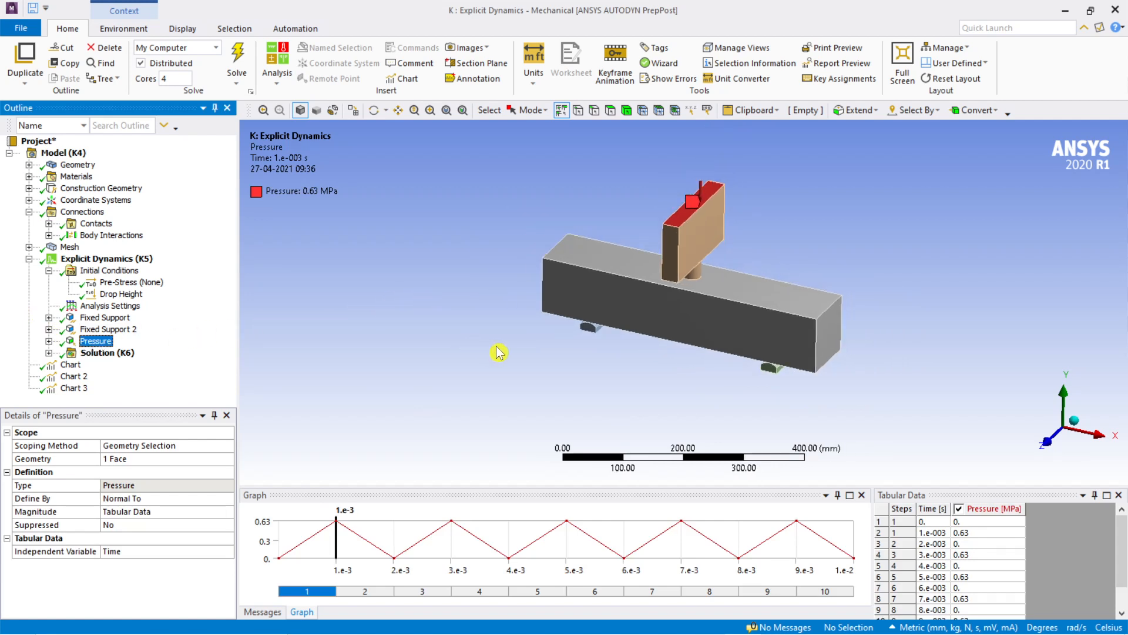
pyautogui.keyDown('ctrl'); pyautogui.moveTo(492, 347); pyautogui.dragTo(480, 356, button='middle'); pyautogui.keyUp('ctrl')
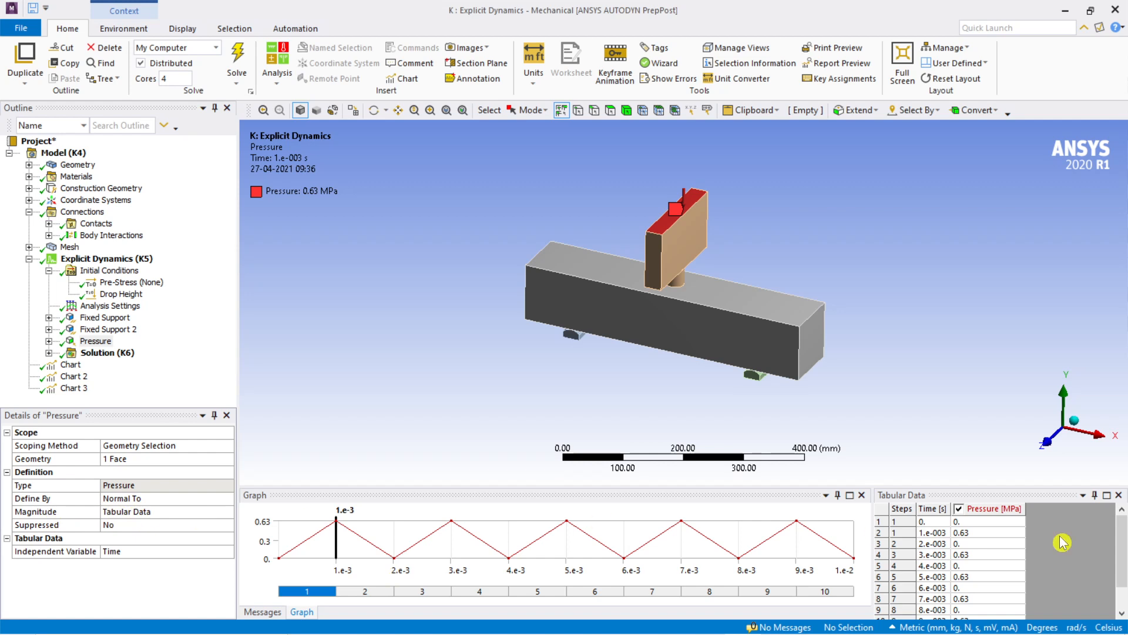
pyautogui.scroll(-1, 1008, 516)
pyautogui.scroll(-1, 1002, 541)
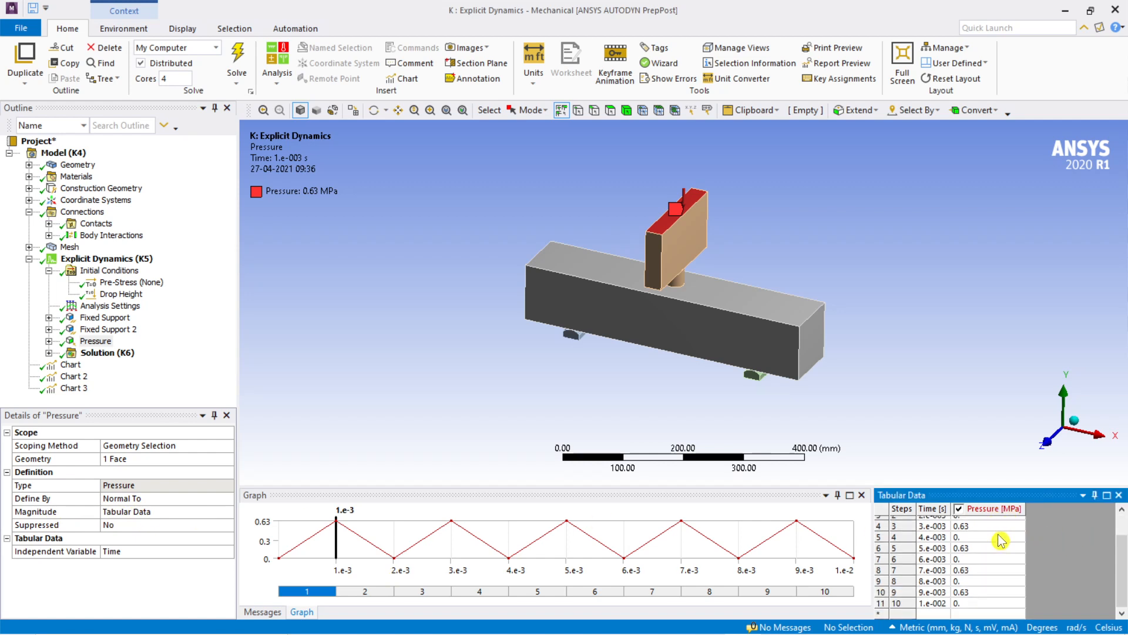
pyautogui.scroll(2, 1000, 544)
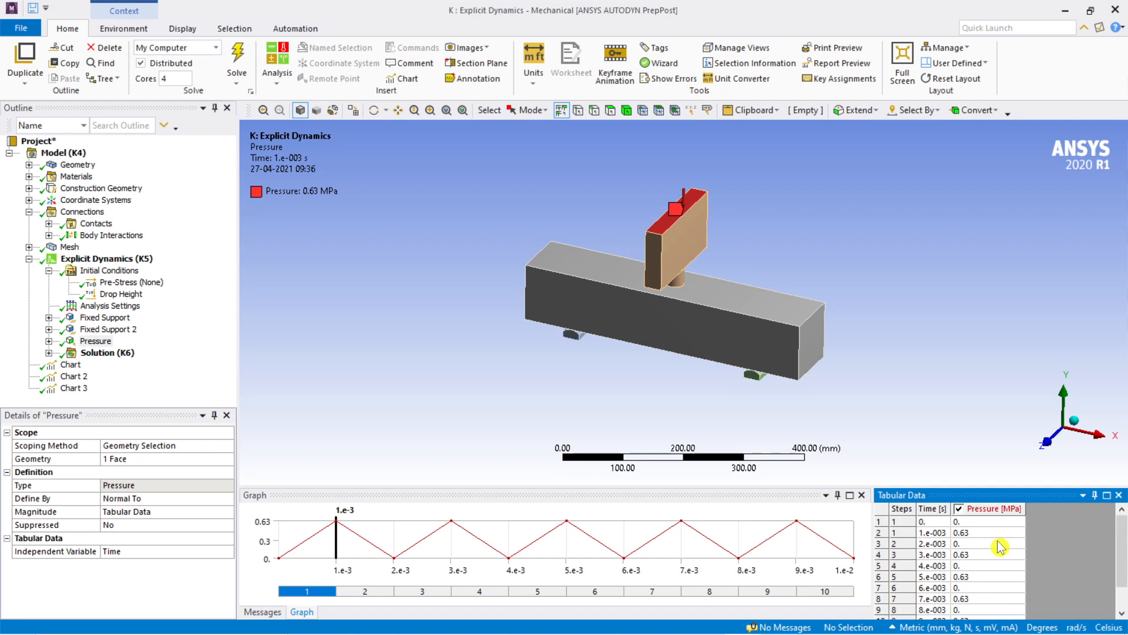
pyautogui.scroll(-1, 1001, 547)
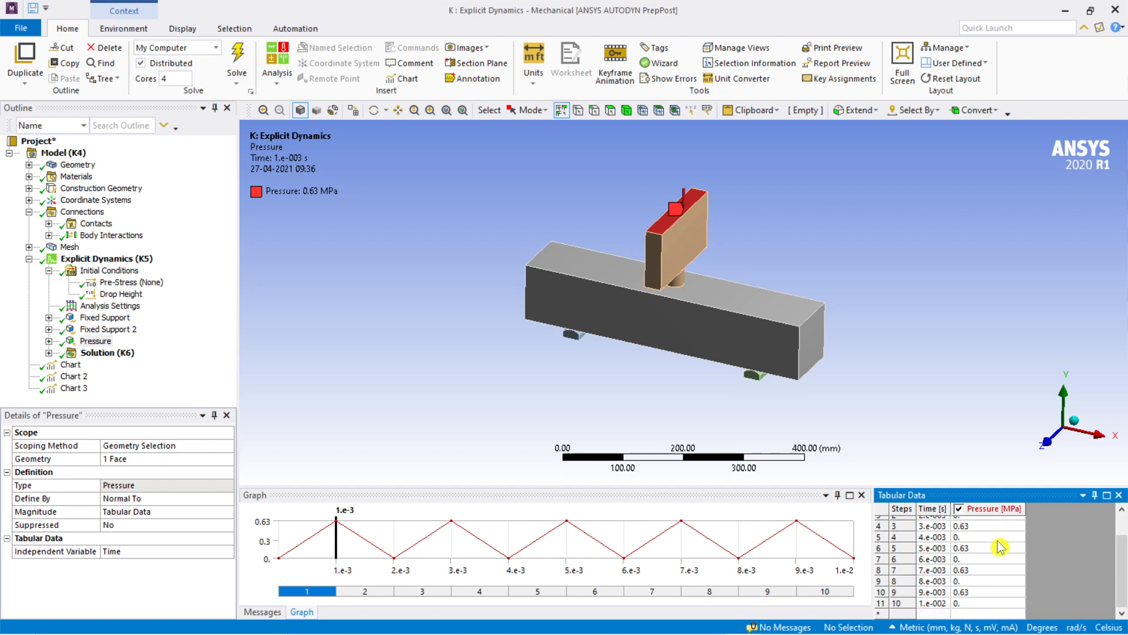
pyautogui.scroll(1, 1001, 547)
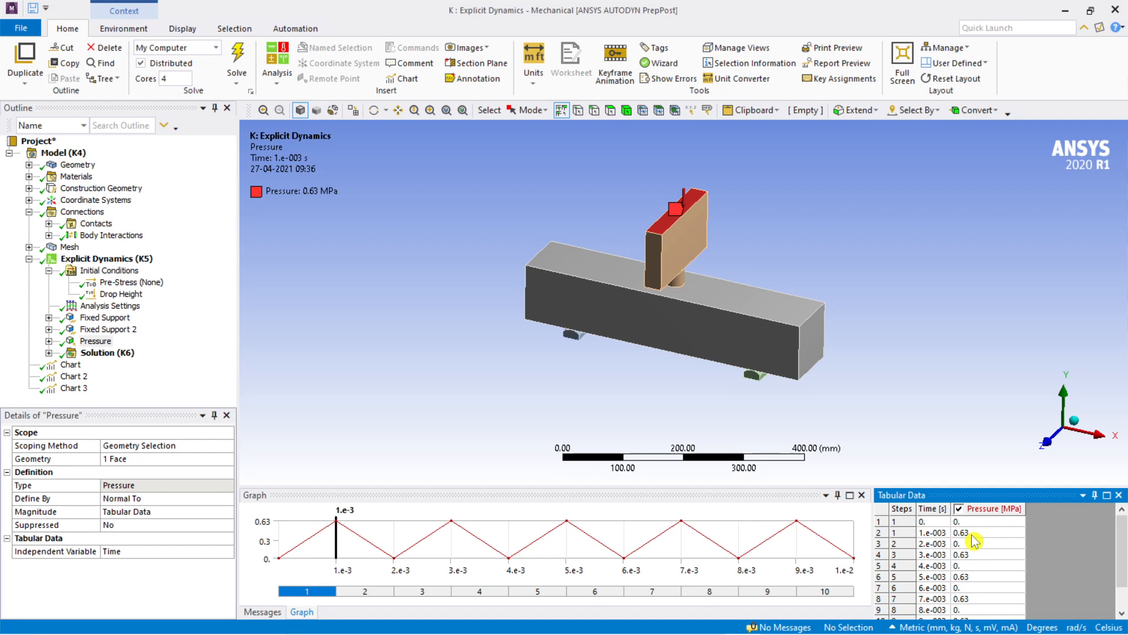
# Step: Switch to the OneNote page with the impactor sketches and change the pink pen's colour to red
pyautogui.moveTo(517, 625)
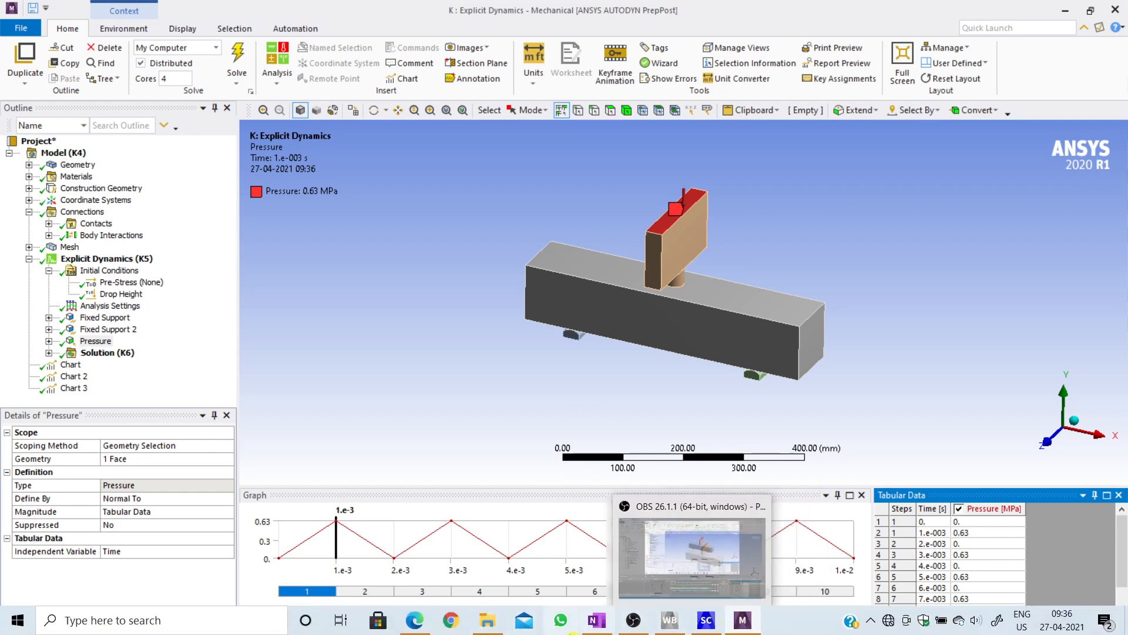
pyautogui.click(596, 624)
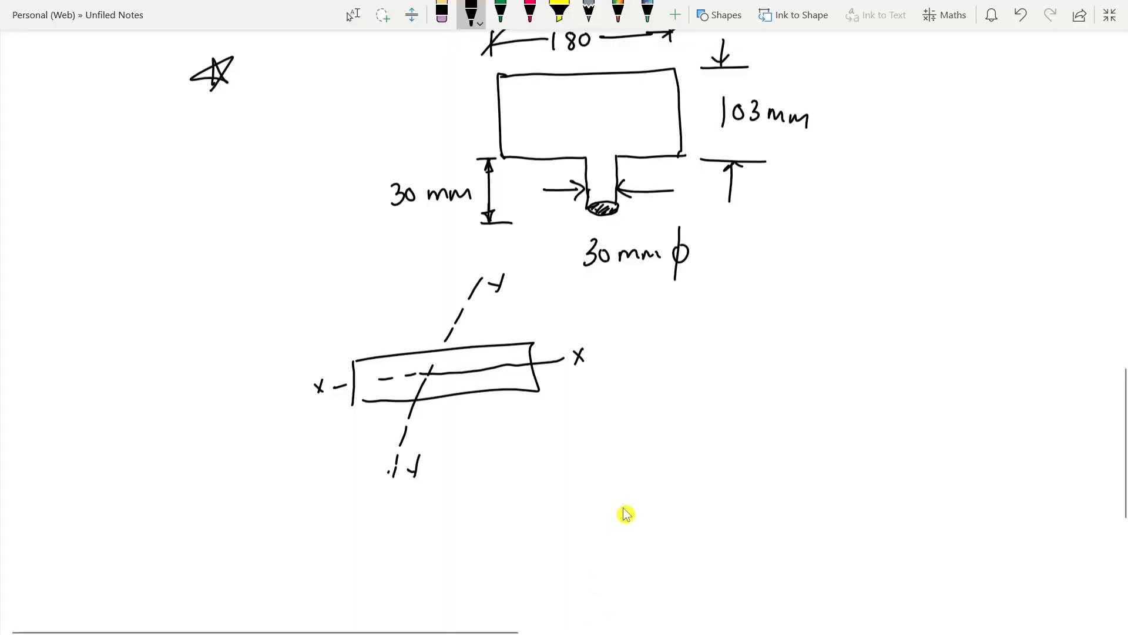
pyautogui.scroll(-3, 564, 388)
pyautogui.scroll(2, 564, 389)
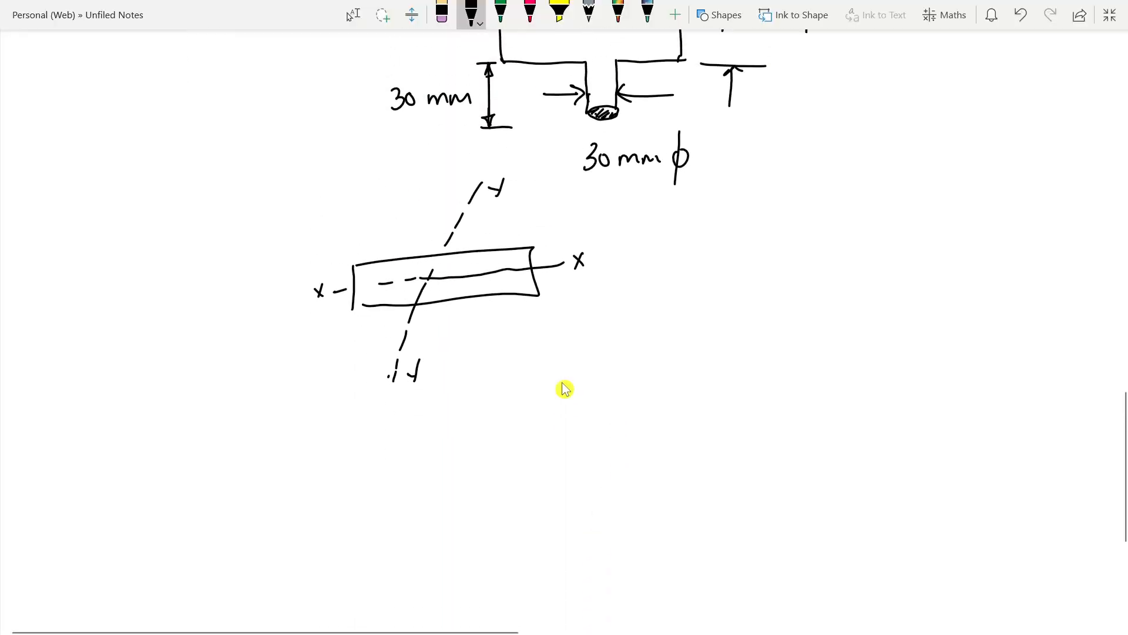
pyautogui.scroll(1, 564, 388)
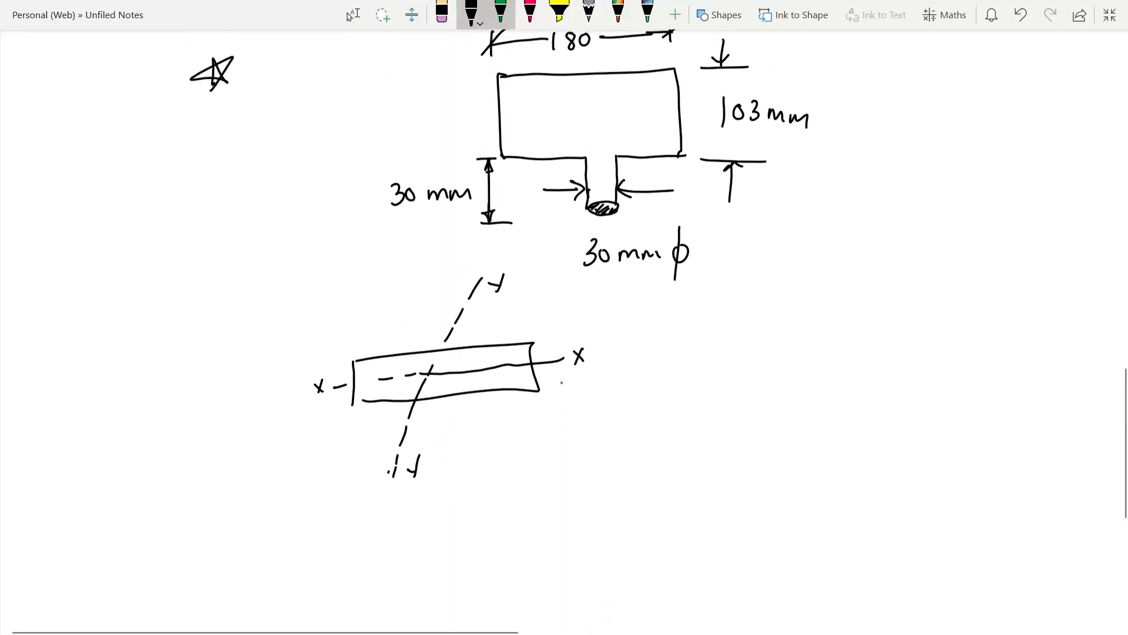
pyautogui.click(532, 10)
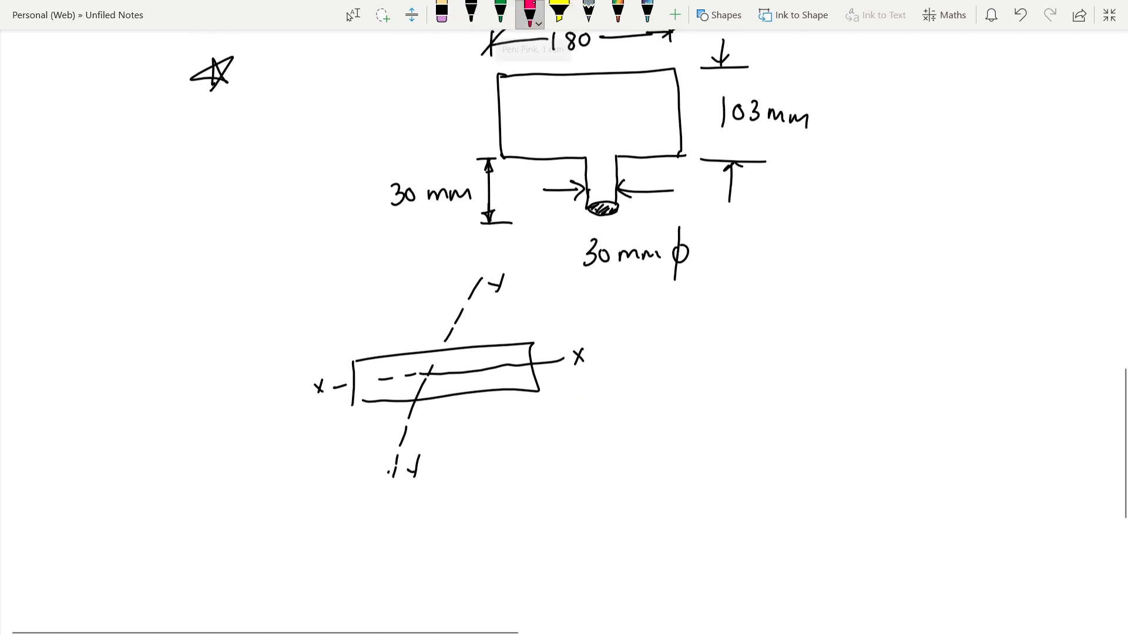
pyautogui.click(533, 10)
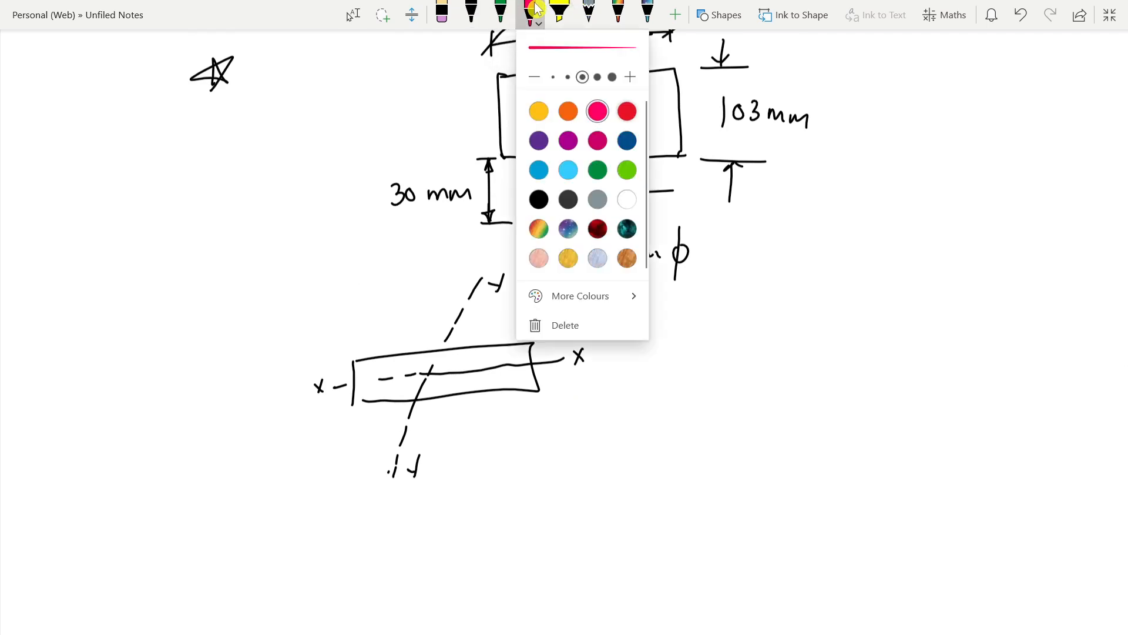
pyautogui.press('Right')
pyautogui.click(568, 77)
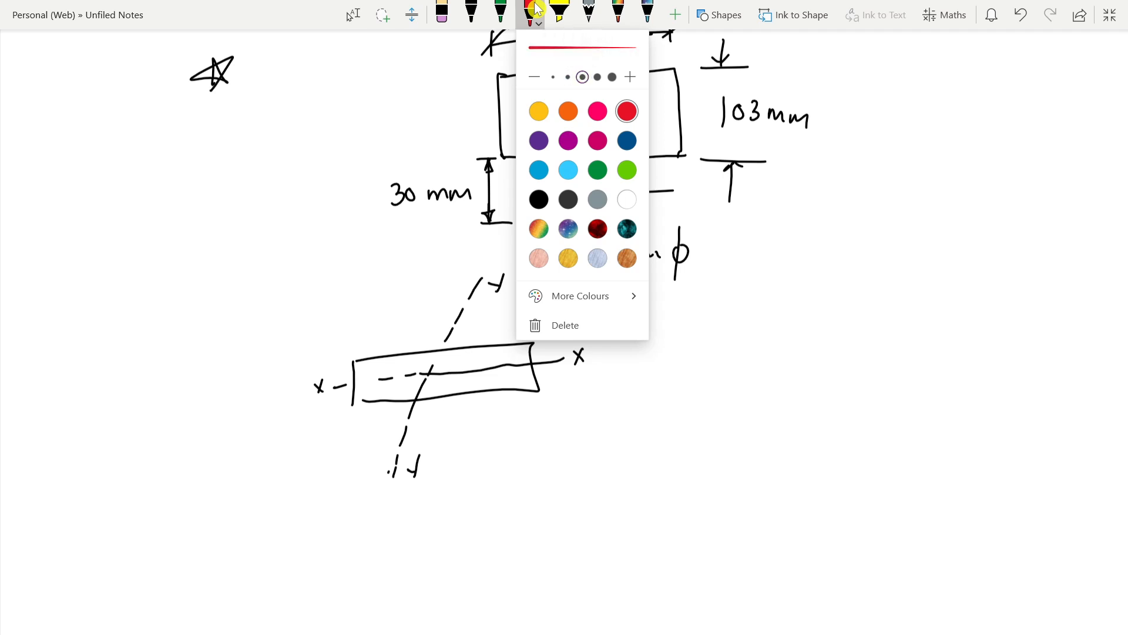
pyautogui.click(535, 9)
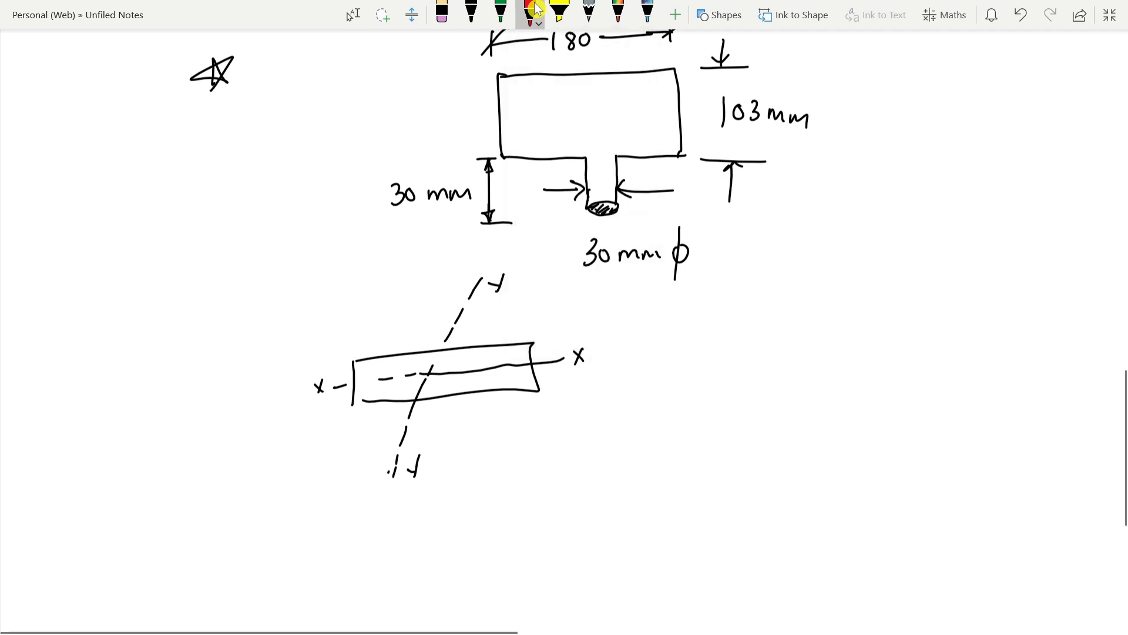
# Step: Handwrite "P = 0.63 MPa" in red below the X-Y axis sketch, with the unit "N/mm²" beneath MPa
pyautogui.scroll(-5, 453, 257)
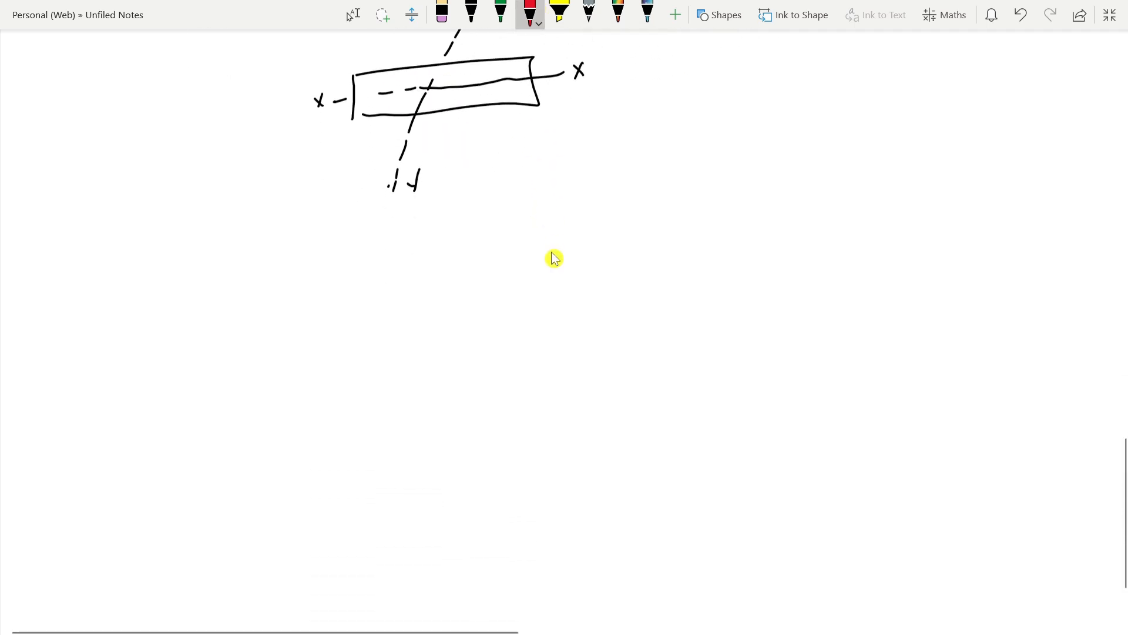
pyautogui.moveTo(203, 238)
pyautogui.mouseDown()
pyautogui.moveTo(213, 257)
pyautogui.moveTo(239, 247)
pyautogui.mouseUp()
pyautogui.moveTo(230, 257)
pyautogui.mouseDown()
pyautogui.moveTo(268, 241)
pyautogui.moveTo(313, 253)
pyautogui.moveTo(360, 232)
pyautogui.moveTo(383, 250)
pyautogui.mouseUp()
pyautogui.click(280, 244)
pyautogui.moveTo(382, 217)
pyautogui.mouseDown()
pyautogui.moveTo(383, 233)
pyautogui.moveTo(413, 239)
pyautogui.mouseUp()
pyautogui.moveTo(361, 286)
pyautogui.mouseDown()
pyautogui.moveTo(379, 258)
pyautogui.moveTo(383, 289)
pyautogui.moveTo(426, 280)
pyautogui.mouseUp()
pyautogui.moveTo(430, 258); pyautogui.dragTo(448, 265)
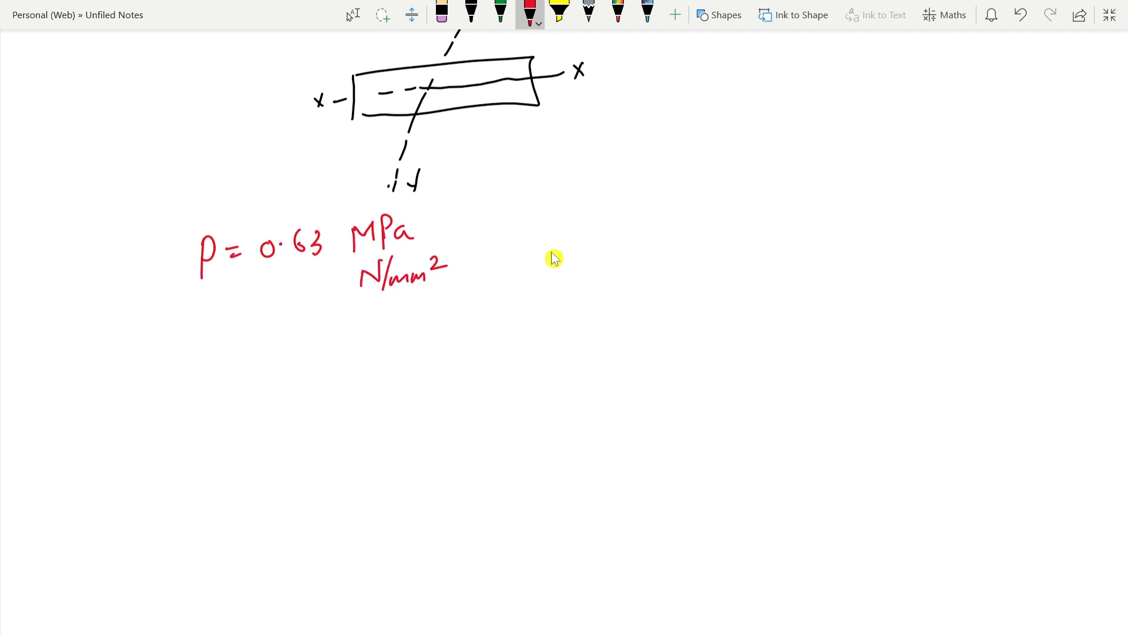
# Step: Double-underline 0.63, write the formula "P = F/A" in red beside it, and tick the N/mm² unit
pyautogui.moveTo(266, 275); pyautogui.dragTo(306, 270)
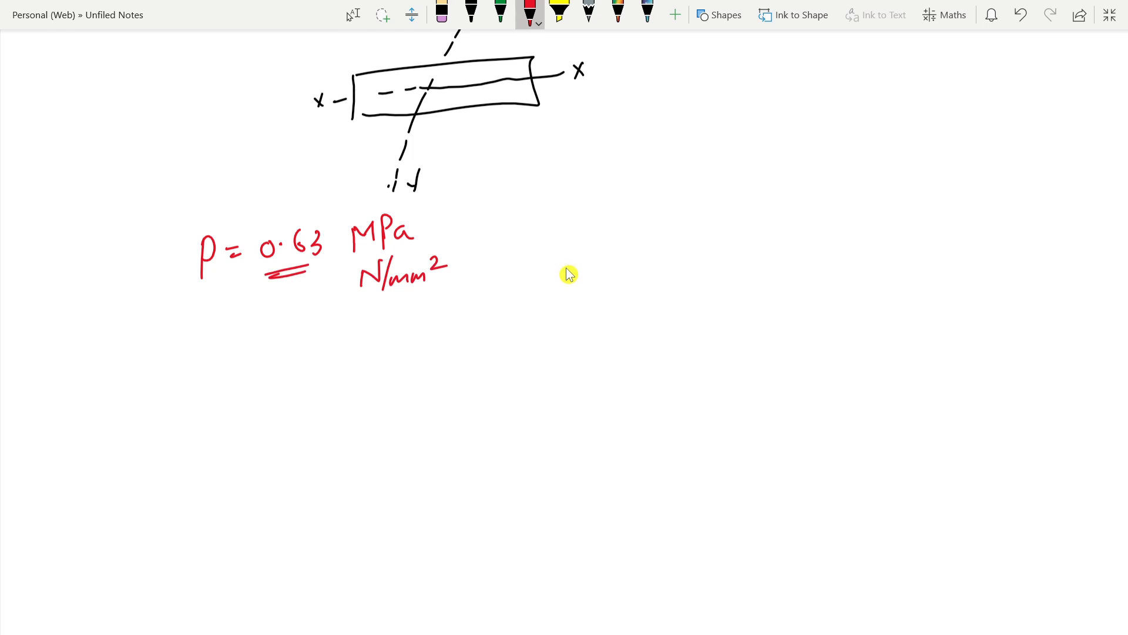
pyautogui.moveTo(579, 246)
pyautogui.mouseDown()
pyautogui.moveTo(581, 293)
pyautogui.moveTo(581, 271)
pyautogui.mouseUp()
pyautogui.moveTo(603, 267)
pyautogui.mouseDown()
pyautogui.moveTo(618, 271)
pyautogui.moveTo(664, 245)
pyautogui.moveTo(667, 263)
pyautogui.mouseUp()
pyautogui.moveTo(626, 302); pyautogui.dragTo(672, 298)
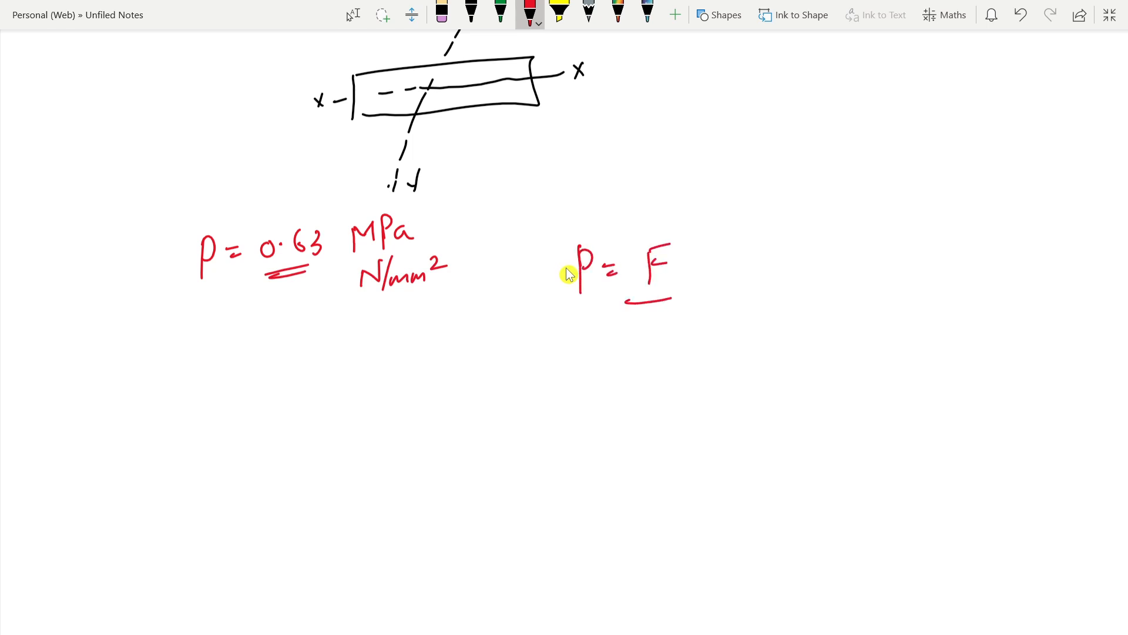
pyautogui.moveTo(633, 340); pyautogui.dragTo(658, 327)
pyautogui.moveTo(440, 246); pyautogui.dragTo(495, 223)
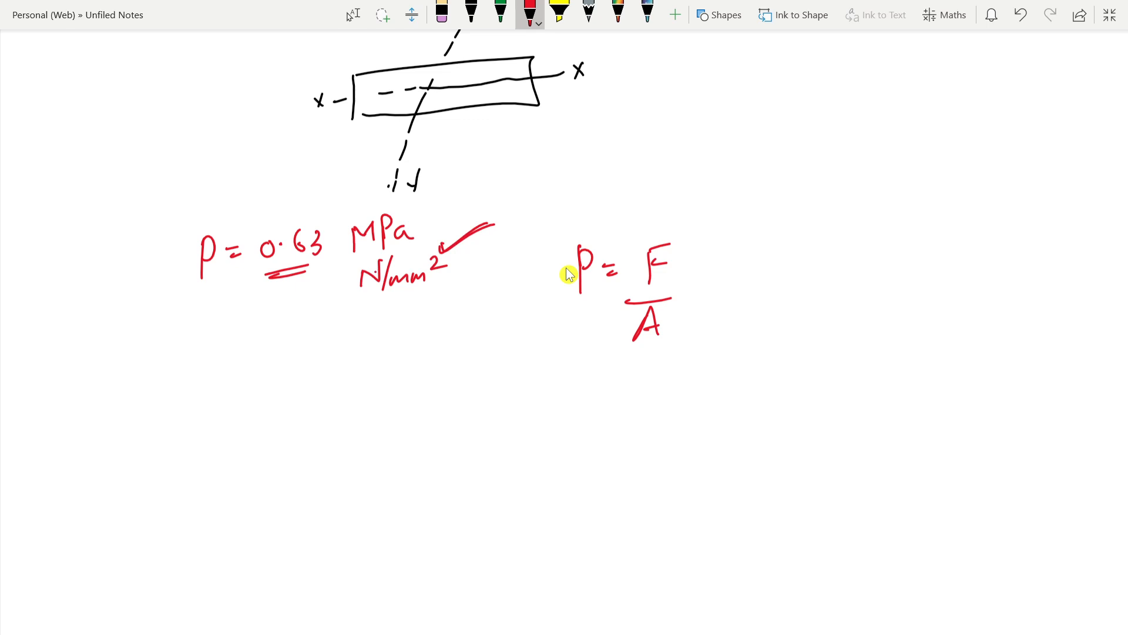
# Step: Expand the numerator to "Force resisted", lengthen the fraction bar, and extend the denominator to "Area resi"
pyautogui.moveTo(675, 268)
pyautogui.mouseDown()
pyautogui.moveTo(721, 277)
pyautogui.moveTo(799, 259)
pyautogui.moveTo(804, 276)
pyautogui.mouseUp()
pyautogui.moveTo(795, 260); pyautogui.dragTo(832, 271)
pyautogui.moveTo(666, 297); pyautogui.dragTo(822, 288)
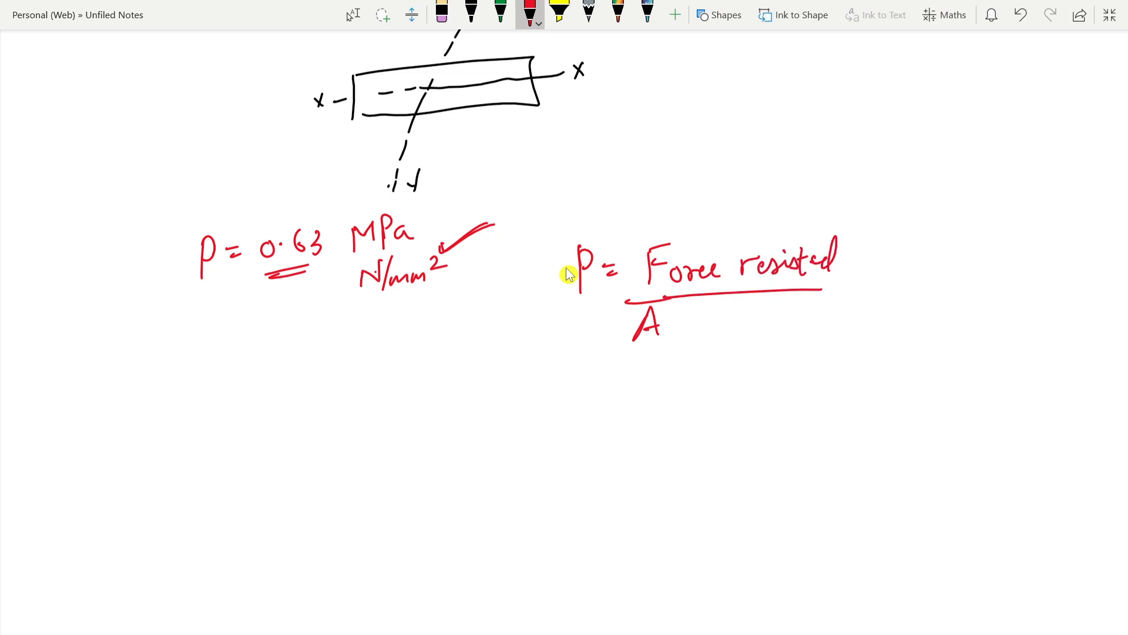
pyautogui.moveTo(666, 333)
pyautogui.mouseDown()
pyautogui.moveTo(682, 322)
pyautogui.moveTo(692, 330)
pyautogui.mouseUp()
pyautogui.moveTo(694, 324)
pyautogui.mouseDown()
pyautogui.moveTo(740, 320)
pyautogui.moveTo(768, 336)
pyautogui.mouseUp()
# Step: Erase "resisted" from the numerator, write "applied" there in red, and complete the denominator as "Area resisted"
pyautogui.click(442, 13)
pyautogui.moveTo(835, 256)
pyautogui.mouseDown()
pyautogui.moveTo(742, 264)
pyautogui.moveTo(783, 252)
pyautogui.mouseUp()
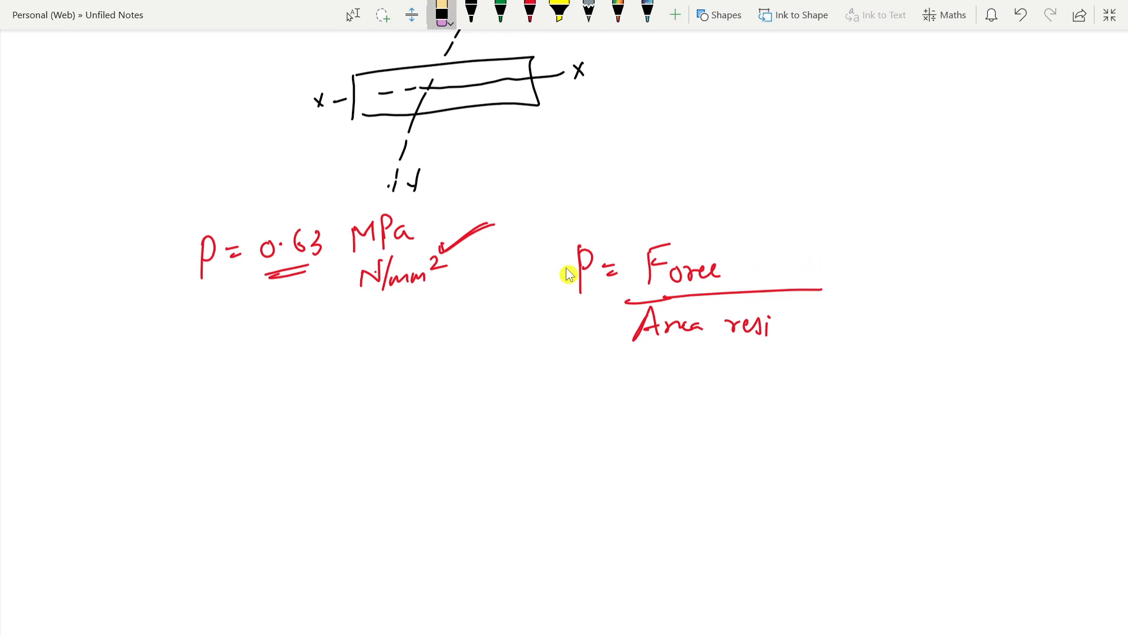
pyautogui.click(529, 13)
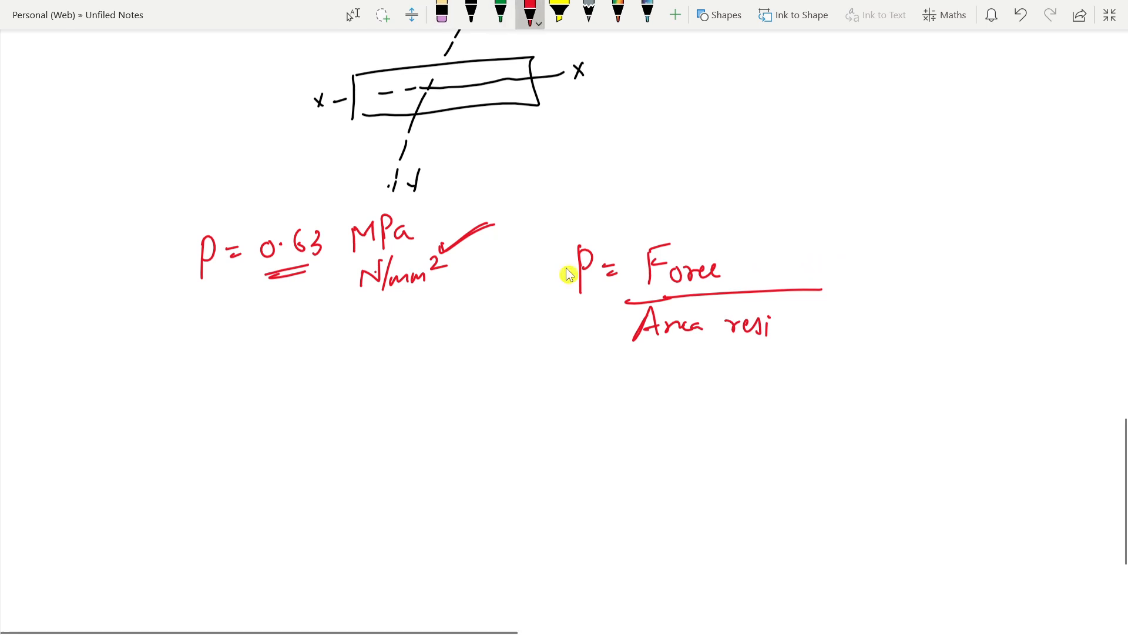
pyautogui.moveTo(749, 257)
pyautogui.mouseDown()
pyautogui.moveTo(760, 277)
pyautogui.moveTo(795, 268)
pyautogui.mouseUp()
pyautogui.moveTo(809, 258)
pyautogui.mouseDown()
pyautogui.moveTo(840, 268)
pyautogui.moveTo(851, 232)
pyautogui.mouseUp()
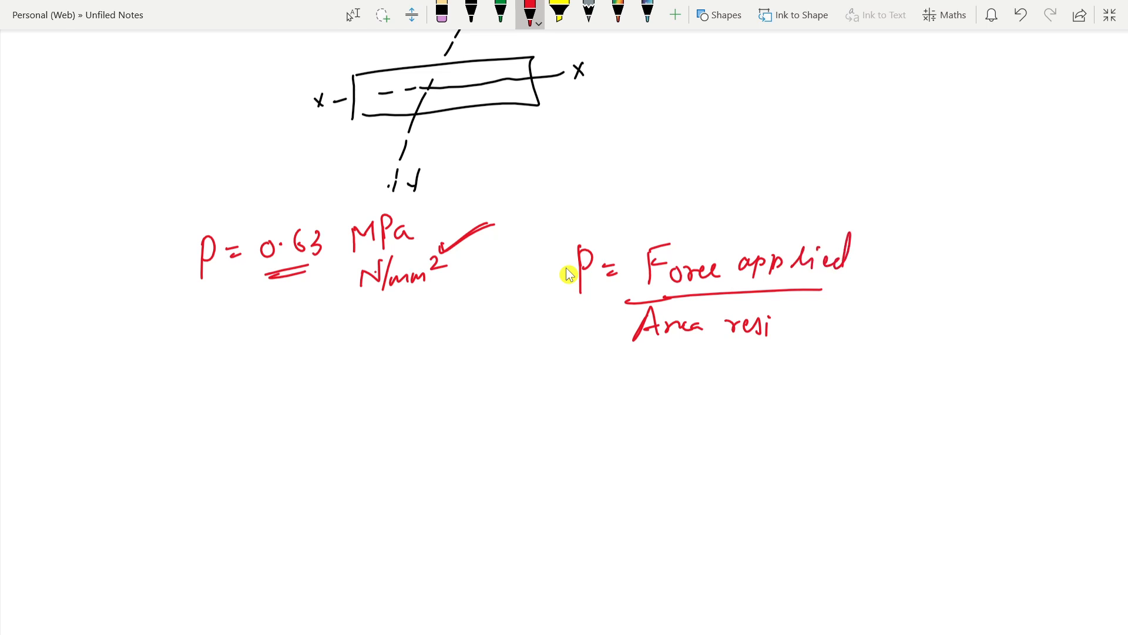
pyautogui.moveTo(783, 319)
pyautogui.mouseDown()
pyautogui.moveTo(773, 334)
pyautogui.moveTo(791, 337)
pyautogui.mouseUp()
pyautogui.moveTo(788, 322)
pyautogui.mouseDown()
pyautogui.moveTo(807, 320)
pyautogui.moveTo(808, 333)
pyautogui.mouseUp()
pyautogui.moveTo(820, 320); pyautogui.dragTo(827, 303)
# Step: Begin a second equation line with "P =" below the force-over-area formula
pyautogui.moveTo(587, 362); pyautogui.dragTo(582, 413)
pyautogui.moveTo(587, 369)
pyautogui.mouseDown()
pyautogui.moveTo(587, 386)
pyautogui.moveTo(618, 376)
pyautogui.mouseUp()
pyautogui.moveTo(612, 391); pyautogui.dragTo(628, 373)
pyautogui.moveTo(604, 398); pyautogui.dragTo(624, 393)
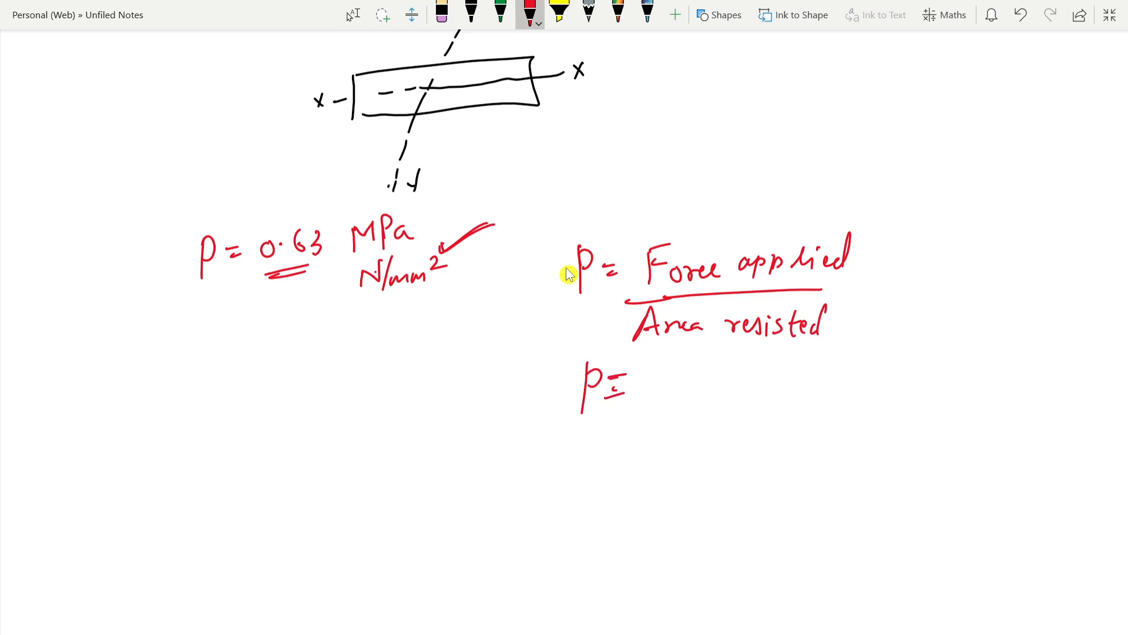
# Step: Handwrite the impactor mass "4.54 kg" in red above the pressure formula and underline the number
pyautogui.moveTo(823, 94); pyautogui.dragTo(833, 112)
pyautogui.moveTo(830, 97)
pyautogui.mouseDown()
pyautogui.moveTo(829, 131)
pyautogui.moveTo(842, 116)
pyautogui.mouseUp()
pyautogui.moveTo(859, 100)
pyautogui.mouseDown()
pyautogui.moveTo(858, 118)
pyautogui.moveTo(875, 94)
pyautogui.mouseUp()
pyautogui.moveTo(884, 94); pyautogui.dragTo(890, 119)
pyautogui.moveTo(913, 89)
pyautogui.mouseDown()
pyautogui.moveTo(911, 115)
pyautogui.moveTo(926, 116)
pyautogui.moveTo(920, 145)
pyautogui.mouseUp()
pyautogui.moveTo(918, 135); pyautogui.dragTo(947, 115)
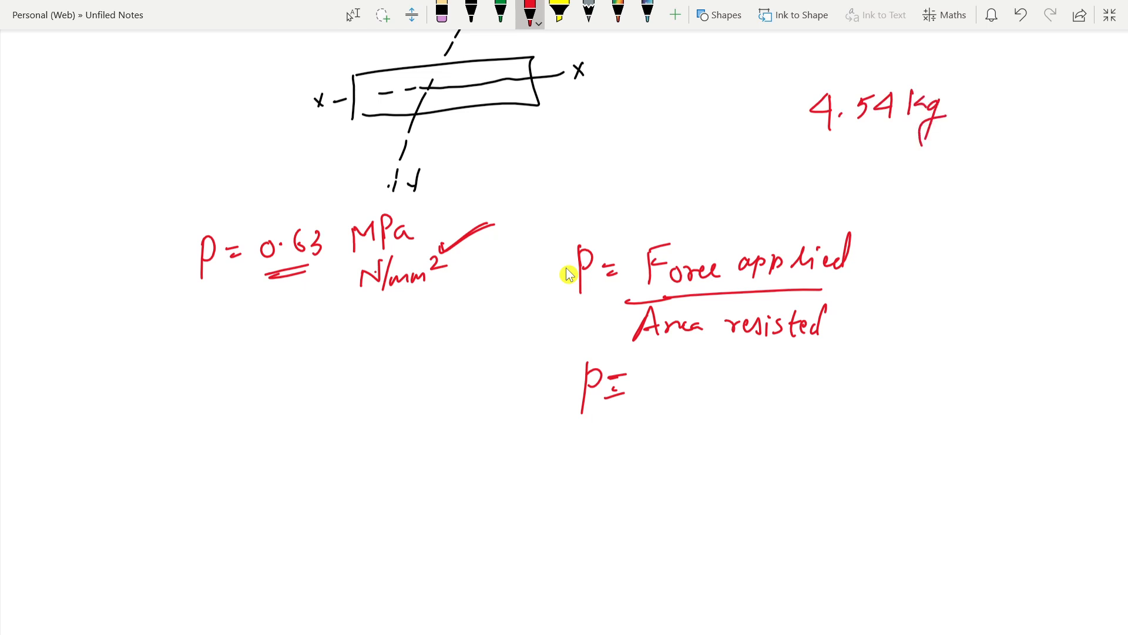
pyautogui.moveTo(825, 133)
pyautogui.mouseDown()
pyautogui.moveTo(880, 130)
pyautogui.moveTo(862, 139)
pyautogui.mouseUp()
# Step: Write "= 45.4 N" after the 4.54 kg mass and draw a box around the force
pyautogui.moveTo(972, 102)
pyautogui.mouseDown()
pyautogui.moveTo(1050, 130)
pyautogui.moveTo(1017, 111)
pyautogui.moveTo(1012, 119)
pyautogui.mouseUp()
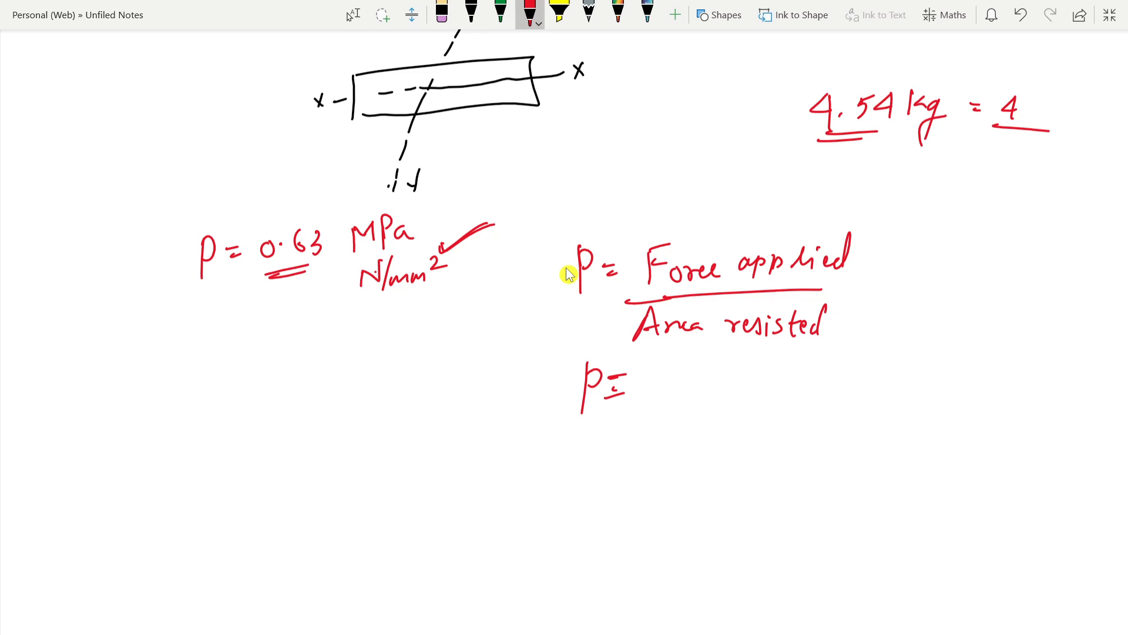
pyautogui.moveTo(1029, 99); pyautogui.dragTo(1022, 121)
pyautogui.moveTo(1027, 97)
pyautogui.mouseDown()
pyautogui.moveTo(1047, 96)
pyautogui.moveTo(1043, 113)
pyautogui.mouseUp()
pyautogui.moveTo(1053, 102)
pyautogui.mouseDown()
pyautogui.moveTo(1049, 115)
pyautogui.moveTo(1064, 112)
pyautogui.mouseUp()
pyautogui.moveTo(1060, 102)
pyautogui.mouseDown()
pyautogui.moveTo(1057, 128)
pyautogui.moveTo(1087, 119)
pyautogui.moveTo(1095, 100)
pyautogui.mouseUp()
pyautogui.moveTo(1012, 82)
pyautogui.mouseDown()
pyautogui.moveTo(993, 124)
pyautogui.moveTo(1088, 86)
pyautogui.moveTo(1090, 131)
pyautogui.mouseUp()
pyautogui.moveTo(1030, 130); pyautogui.dragTo(1090, 131)
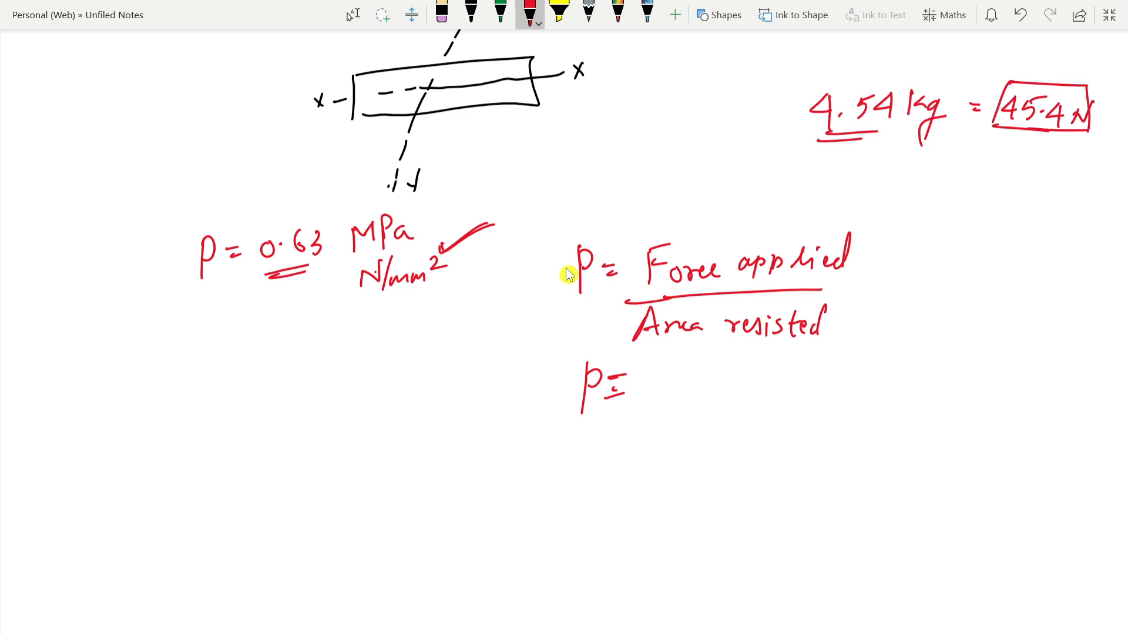
# Step: Write "45.4 N" as the numerator of the second P equation and draw the fraction bar under it
pyautogui.moveTo(669, 368)
pyautogui.mouseDown()
pyautogui.moveTo(682, 382)
pyautogui.moveTo(673, 399)
pyautogui.mouseUp()
pyautogui.moveTo(687, 374); pyautogui.dragTo(687, 396)
pyautogui.moveTo(693, 374)
pyautogui.mouseDown()
pyautogui.moveTo(709, 370)
pyautogui.moveTo(709, 384)
pyautogui.mouseUp()
pyautogui.moveTo(721, 376)
pyautogui.mouseDown()
pyautogui.moveTo(716, 391)
pyautogui.moveTo(733, 381)
pyautogui.moveTo(729, 399)
pyautogui.moveTo(765, 396)
pyautogui.moveTo(798, 369)
pyautogui.mouseUp()
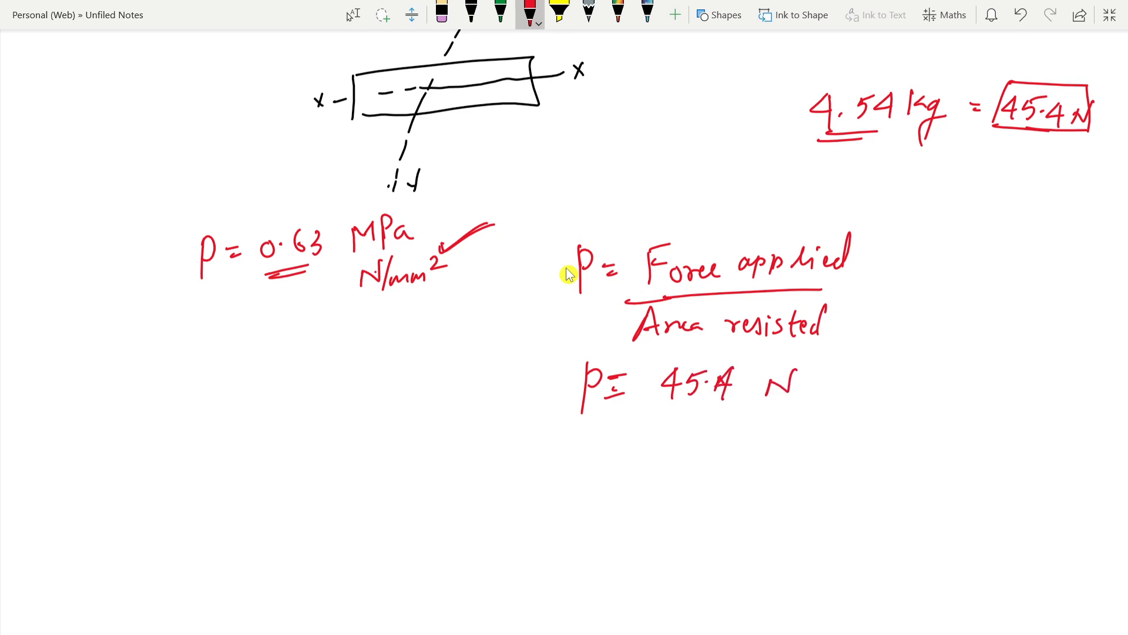
pyautogui.moveTo(639, 411); pyautogui.dragTo(734, 408)
# Step: Circle the "30 mm ϕ" label in red on the impactor sketch and mark the shaded tip above it
pyautogui.scroll(-3, 569, 273)
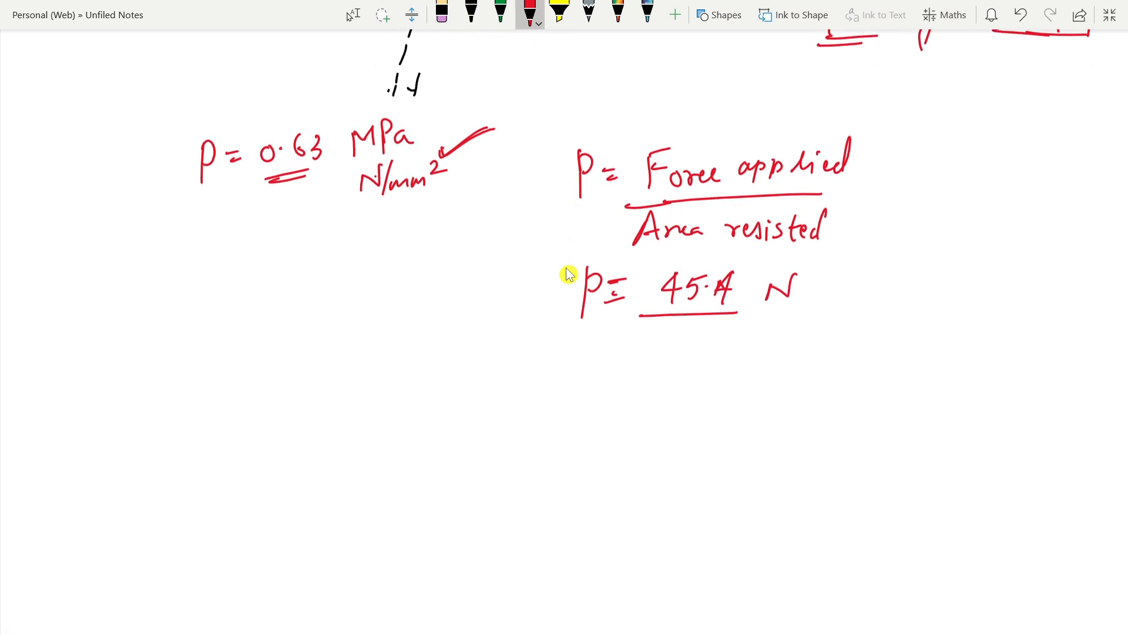
pyautogui.scroll(10, 569, 273)
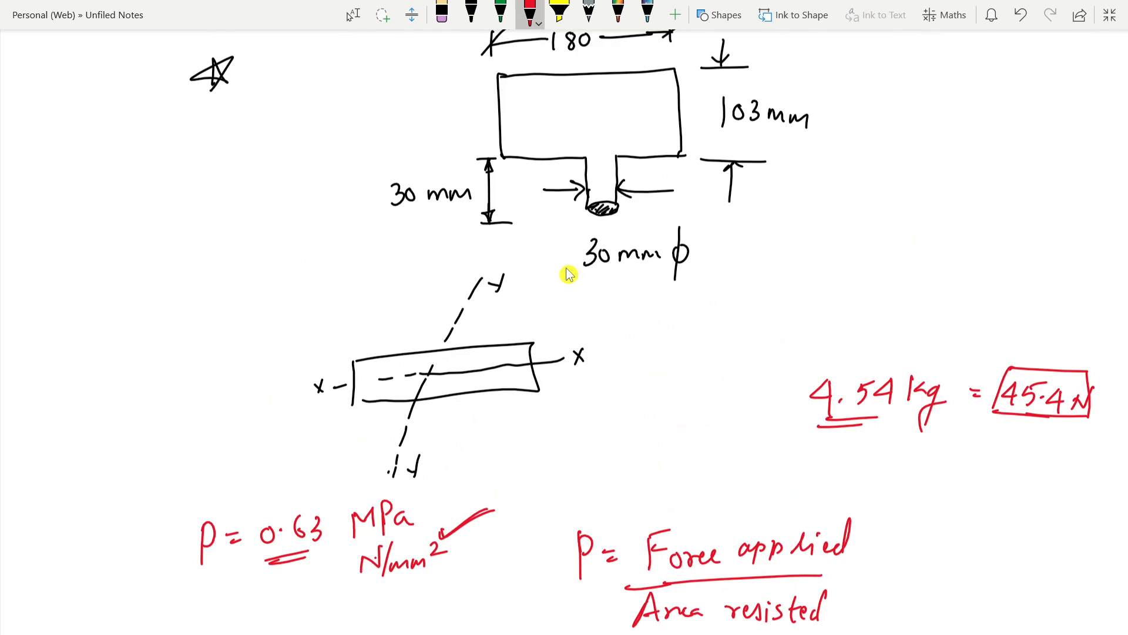
pyautogui.moveTo(694, 229)
pyautogui.mouseDown()
pyautogui.moveTo(599, 232)
pyautogui.moveTo(602, 279)
pyautogui.moveTo(697, 232)
pyautogui.mouseUp()
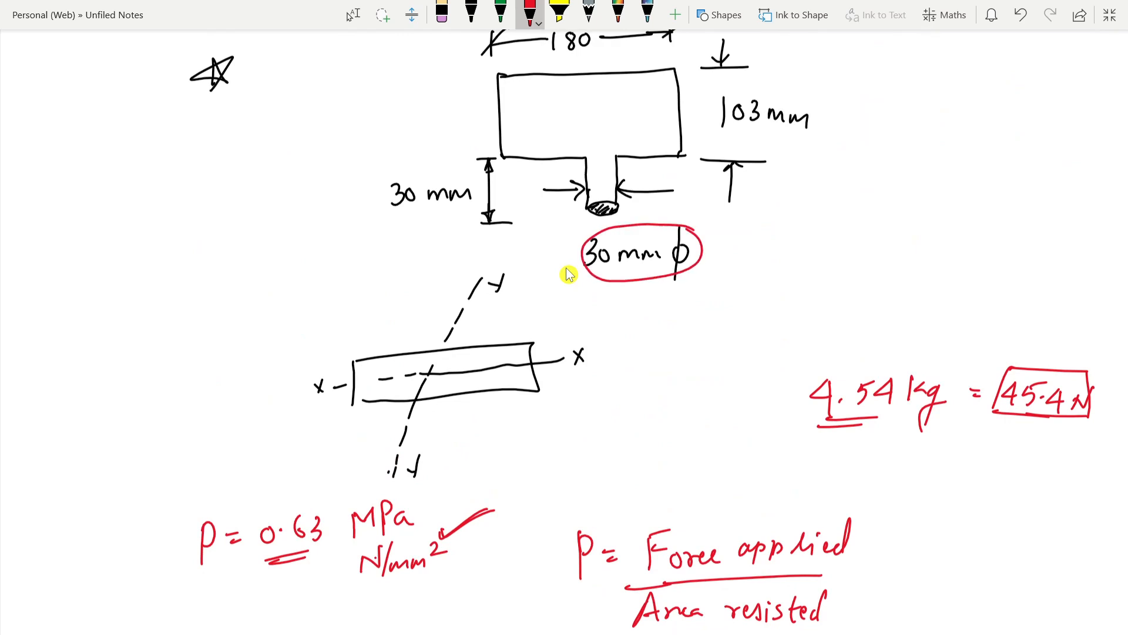
pyautogui.moveTo(588, 206)
pyautogui.mouseDown()
pyautogui.moveTo(616, 206)
pyautogui.moveTo(595, 201)
pyautogui.mouseUp()
# Step: Write the contact area "π/4 × (30)²" as the denominator beneath 45.4 N
pyautogui.scroll(-6, 593, 275)
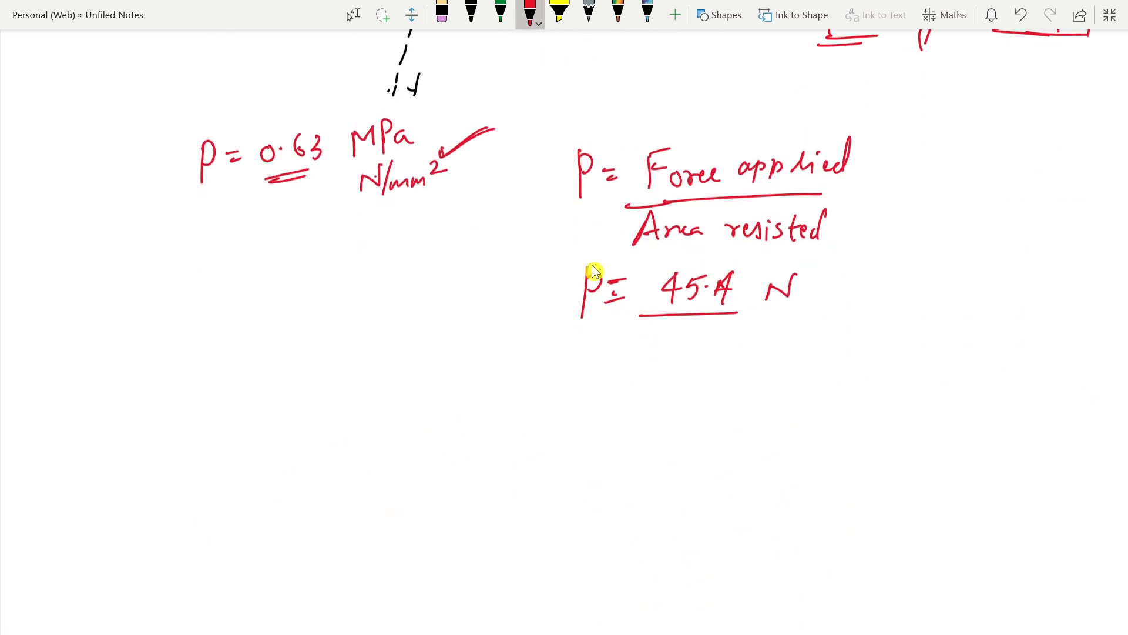
pyautogui.moveTo(639, 340); pyautogui.dragTo(636, 368)
pyautogui.moveTo(653, 338)
pyautogui.mouseDown()
pyautogui.moveTo(653, 366)
pyautogui.moveTo(670, 331)
pyautogui.mouseUp()
pyautogui.moveTo(613, 381)
pyautogui.mouseDown()
pyautogui.moveTo(660, 379)
pyautogui.moveTo(635, 421)
pyautogui.mouseUp()
pyautogui.moveTo(662, 375); pyautogui.dragTo(662, 389)
pyautogui.moveTo(700, 350); pyautogui.dragTo(698, 385)
pyautogui.moveTo(717, 367)
pyautogui.mouseDown()
pyautogui.moveTo(712, 382)
pyautogui.moveTo(717, 368)
pyautogui.mouseUp()
pyautogui.moveTo(722, 353)
pyautogui.mouseDown()
pyautogui.moveTo(724, 389)
pyautogui.moveTo(754, 353)
pyautogui.mouseUp()
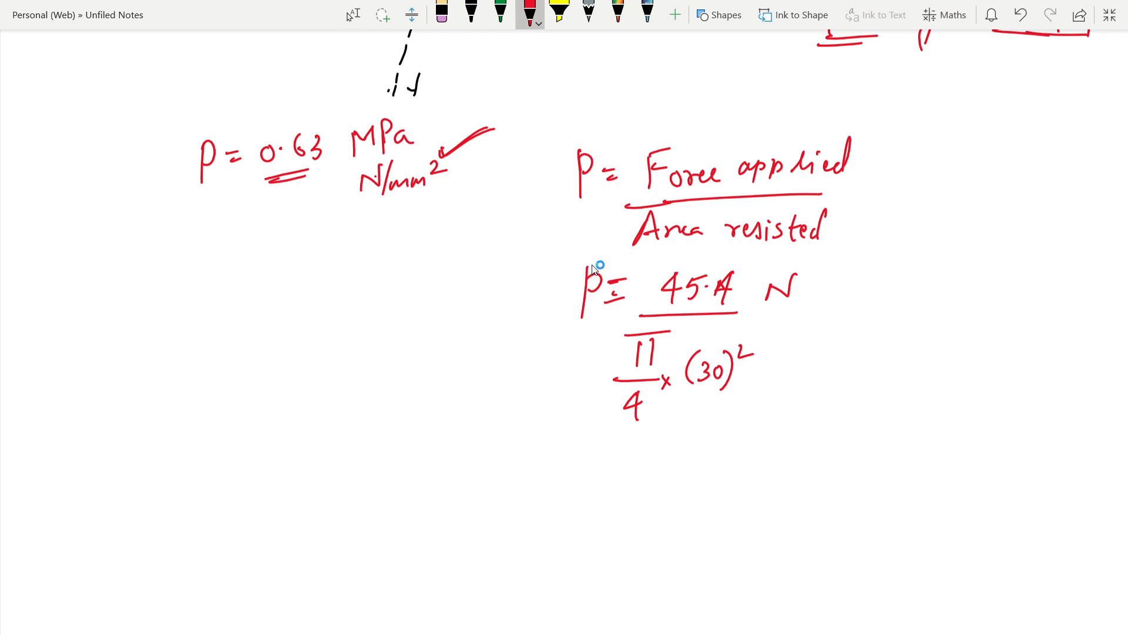
# Step: Add the unit "/mm²" below N, write the result "= 0.63 MPa", and double-underline the value
pyautogui.moveTo(806, 316)
pyautogui.mouseDown()
pyautogui.moveTo(787, 336)
pyautogui.moveTo(850, 332)
pyautogui.mouseUp()
pyautogui.moveTo(852, 318); pyautogui.dragTo(902, 286)
pyautogui.moveTo(892, 294); pyautogui.dragTo(911, 293)
pyautogui.moveTo(938, 285)
pyautogui.mouseDown()
pyautogui.moveTo(927, 301)
pyautogui.moveTo(937, 285)
pyautogui.mouseUp()
pyautogui.moveTo(949, 288); pyautogui.dragTo(951, 288)
pyautogui.moveTo(970, 276)
pyautogui.mouseDown()
pyautogui.moveTo(959, 291)
pyautogui.moveTo(975, 303)
pyautogui.moveTo(1047, 281)
pyautogui.moveTo(1050, 299)
pyautogui.mouseUp()
pyautogui.moveTo(1067, 270)
pyautogui.mouseDown()
pyautogui.moveTo(1063, 297)
pyautogui.moveTo(1073, 277)
pyautogui.mouseUp()
pyautogui.moveTo(1081, 284); pyautogui.dragTo(1085, 298)
pyautogui.moveTo(930, 320); pyautogui.dragTo(1019, 317)
pyautogui.moveTo(924, 330); pyautogui.dragTo(994, 330)
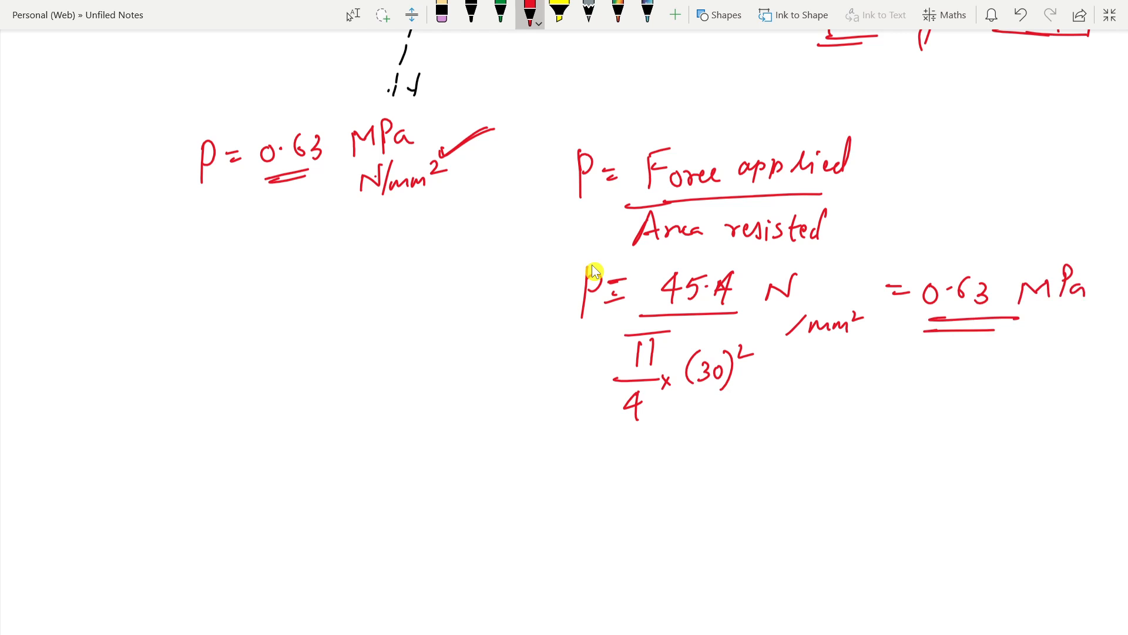
# Step: Switch to ANSYS Mechanical and check the Pressure load's stepwise values in the tabular data
pyautogui.moveTo(440, 633)
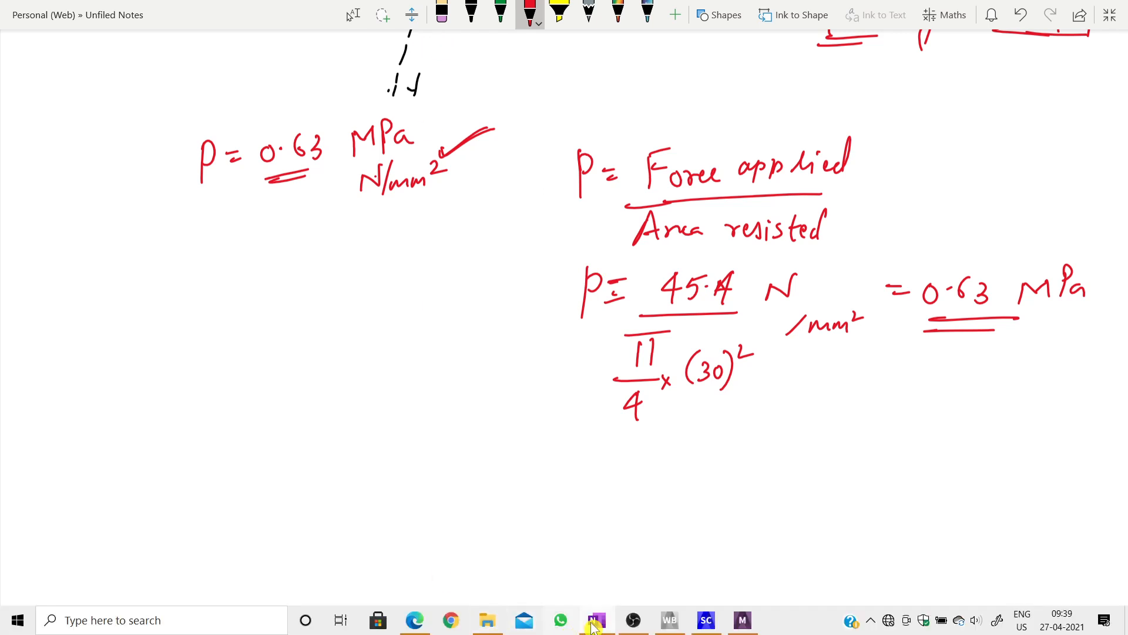
pyautogui.click(742, 618)
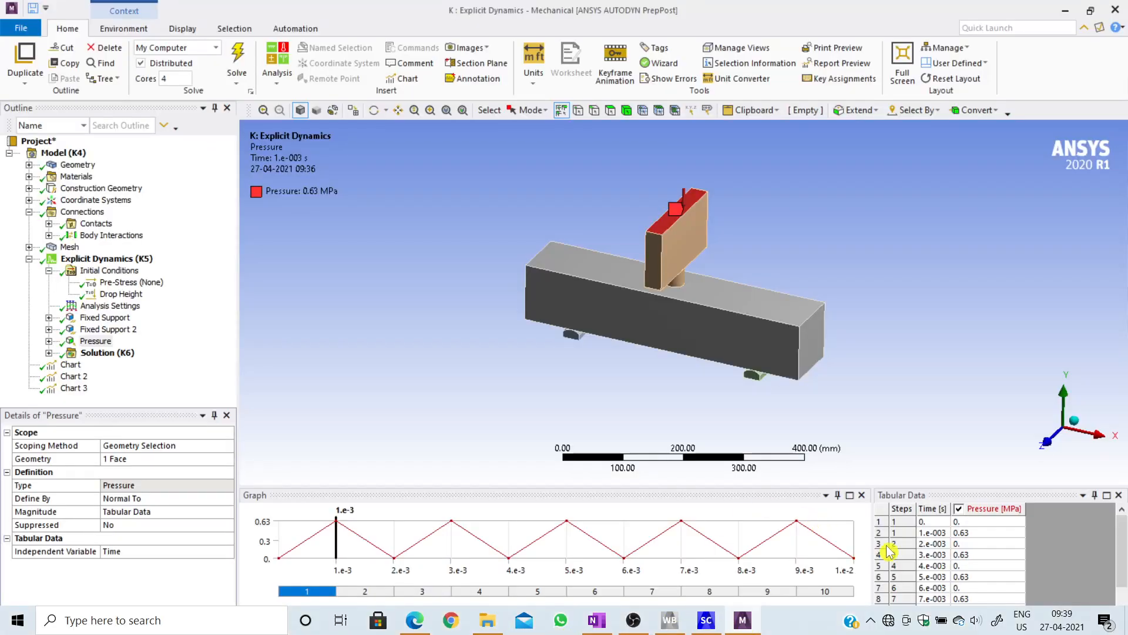
pyautogui.click(927, 537)
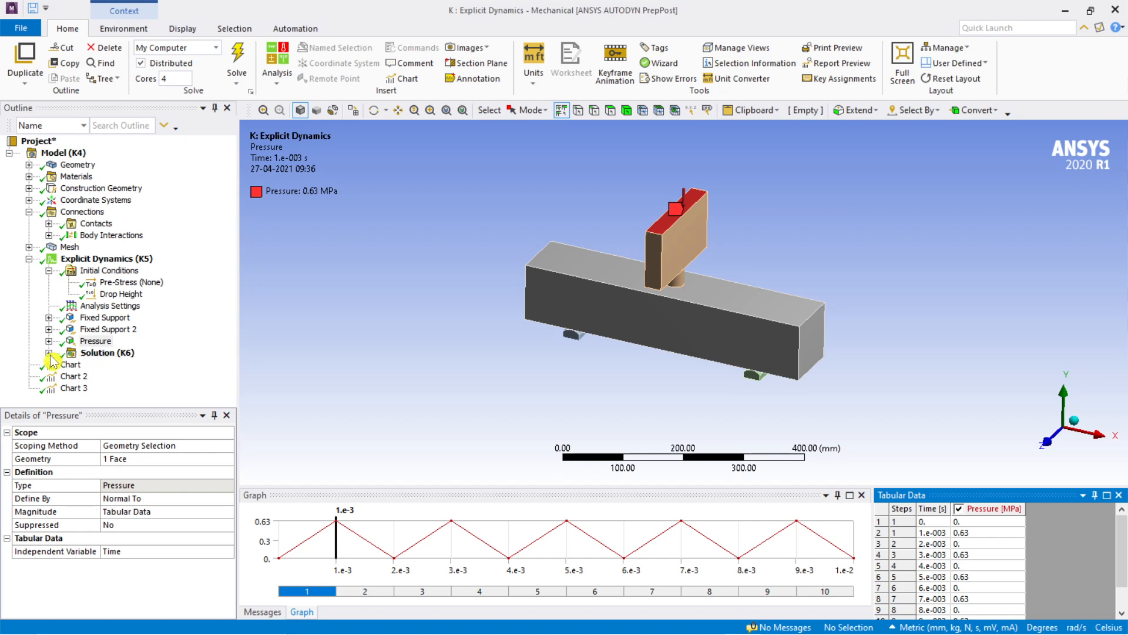
# Step: Expand the Solution branch, enlarge the outline to list the results, and display the Maximum Principal Stress contour
pyautogui.click(48, 352)
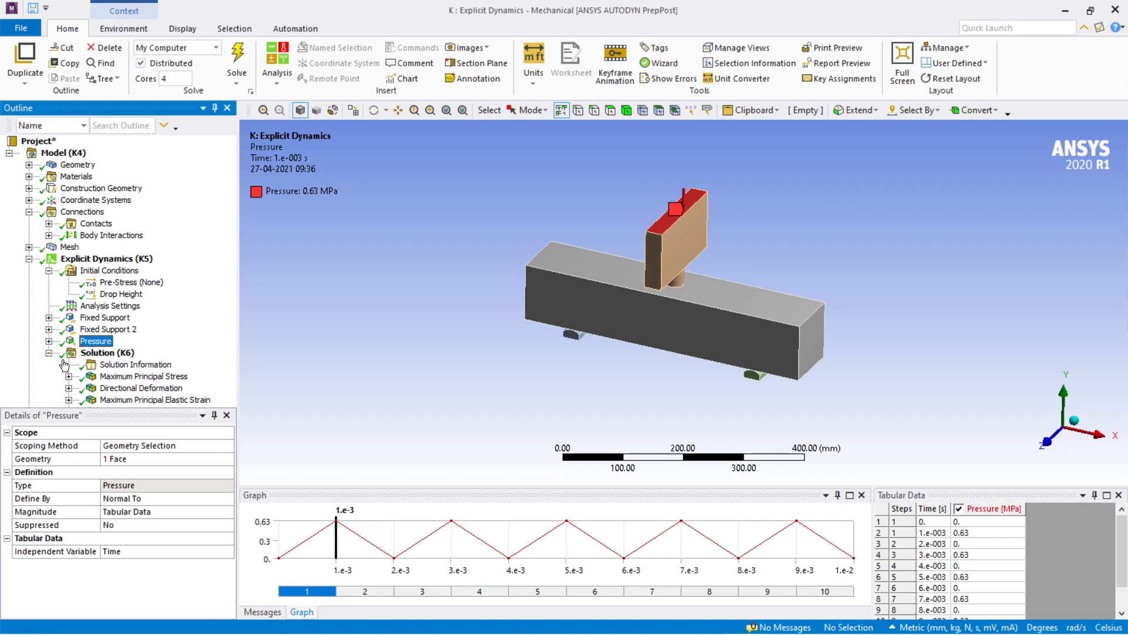
pyautogui.moveTo(137, 408); pyautogui.dragTo(137, 523)
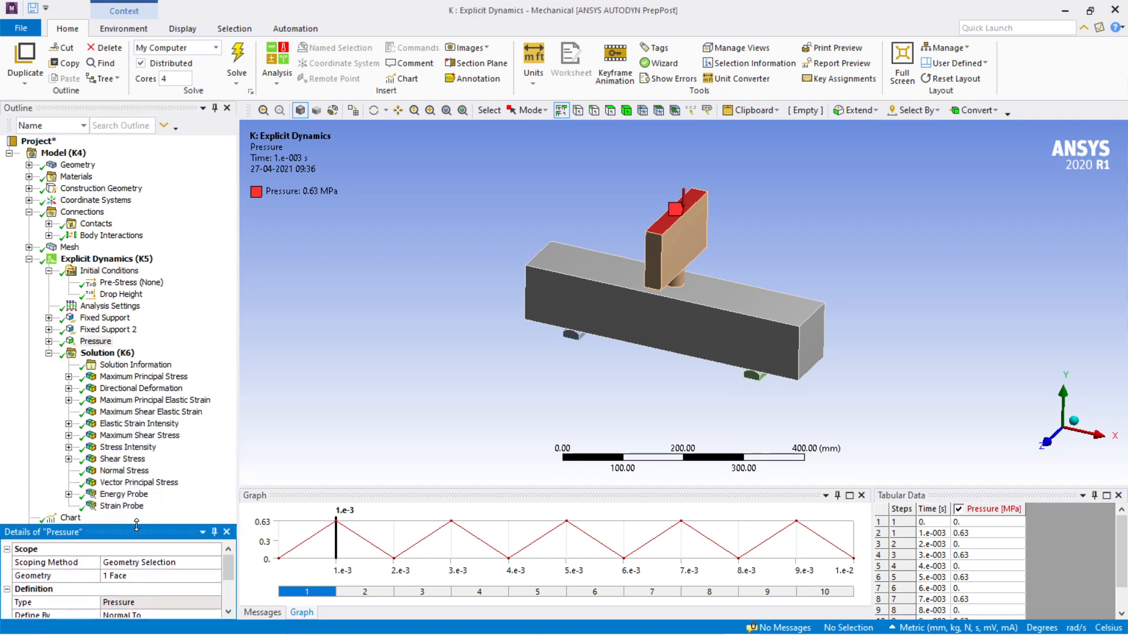
pyautogui.click(129, 379)
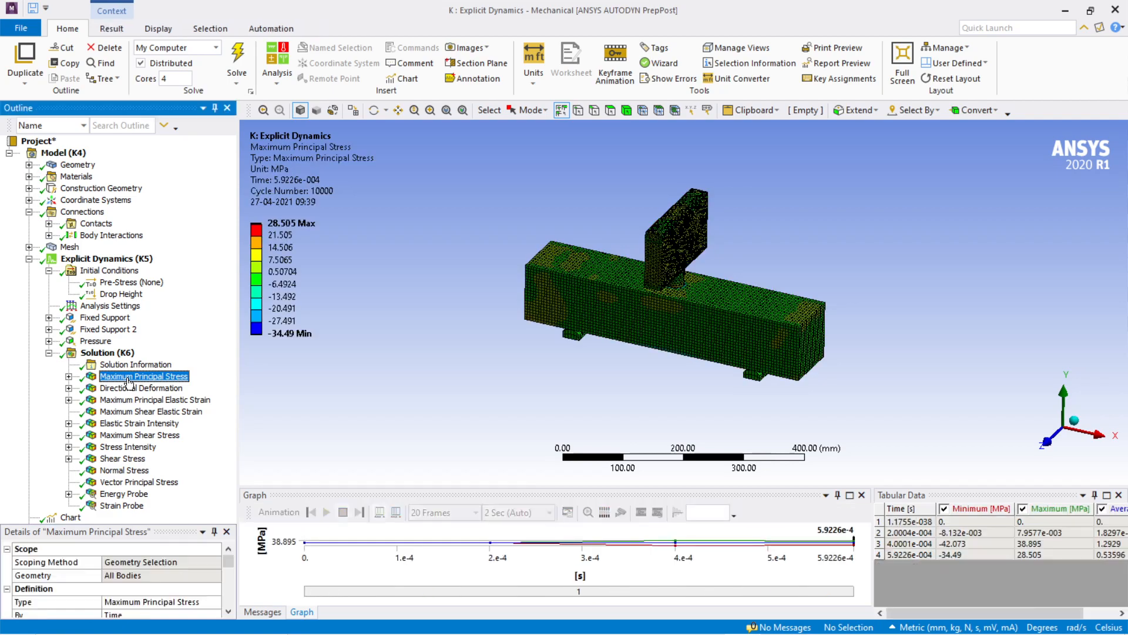
pyautogui.scroll(5, 766, 318)
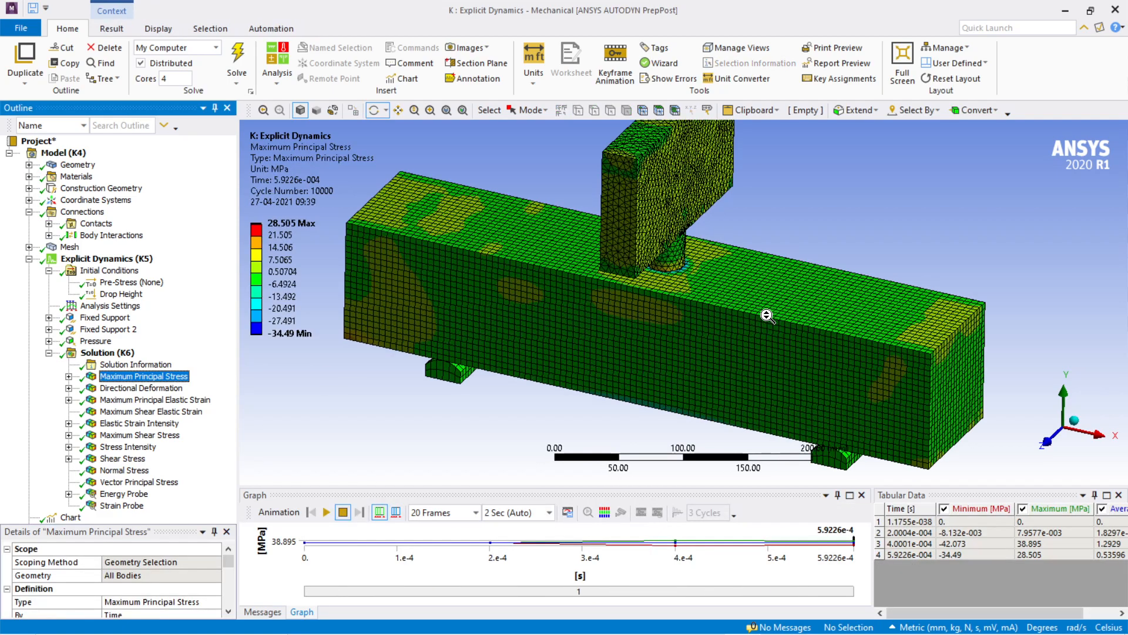
pyautogui.scroll(-3, 766, 316)
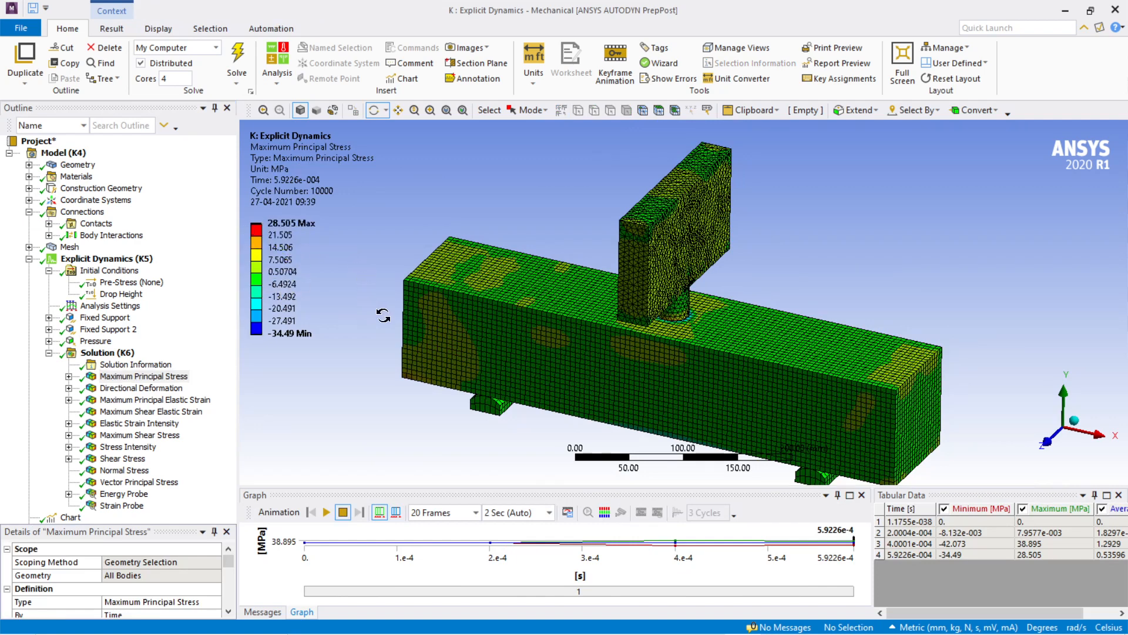
# Step: Turn on the probe option with the maximum and minimum value markers for the Maximum Principal Stress plot
pyautogui.click(113, 28)
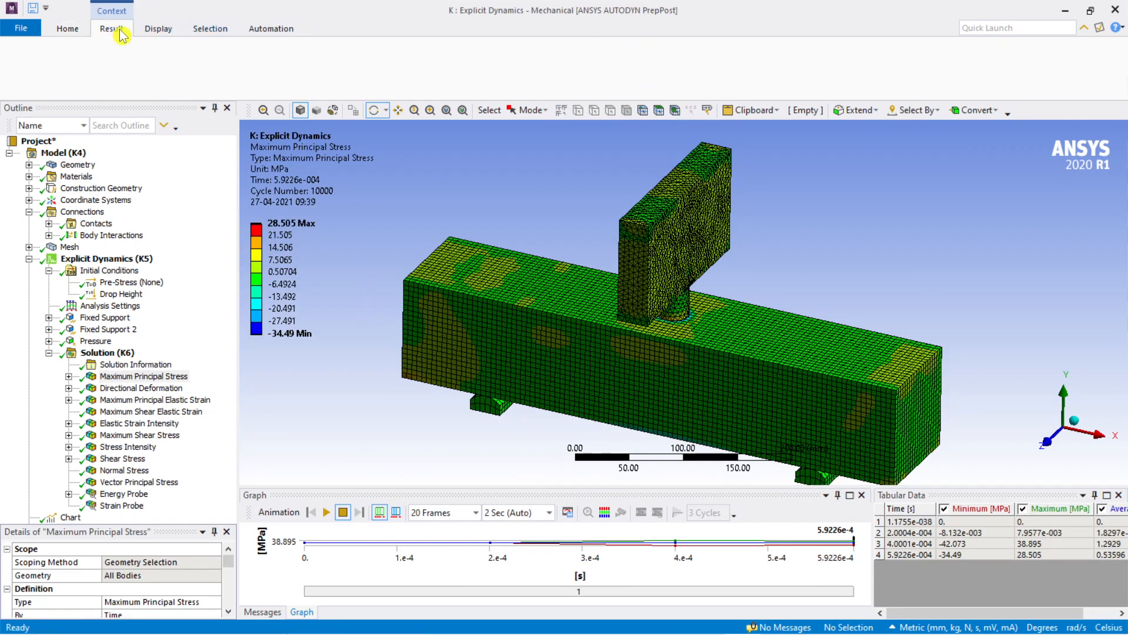
pyautogui.click(596, 49)
pyautogui.click(609, 62)
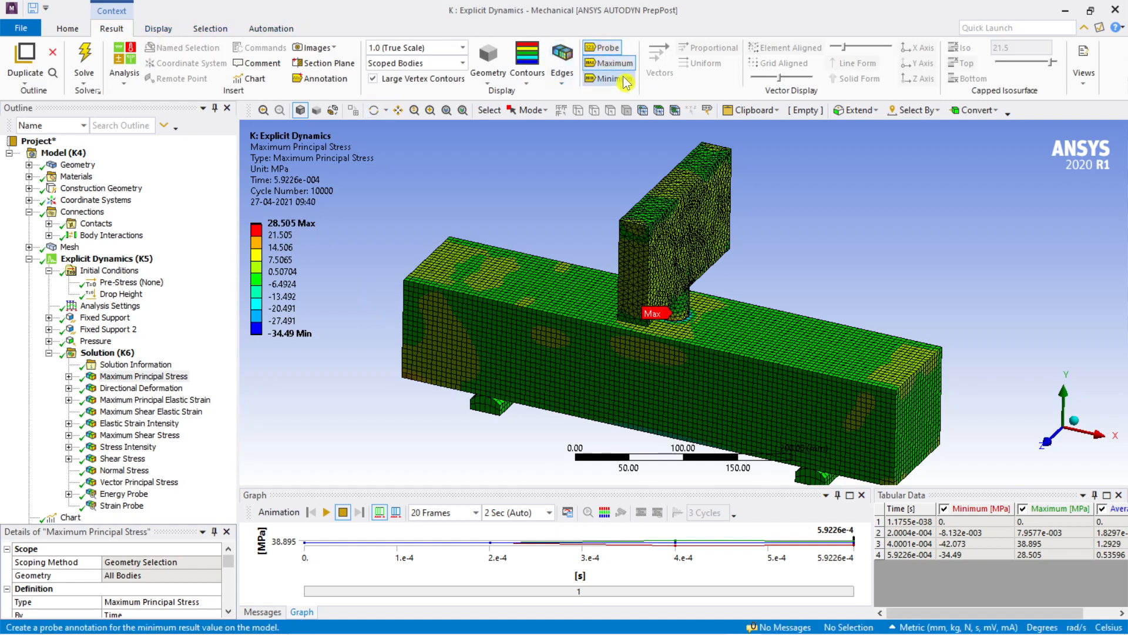
pyautogui.click(609, 79)
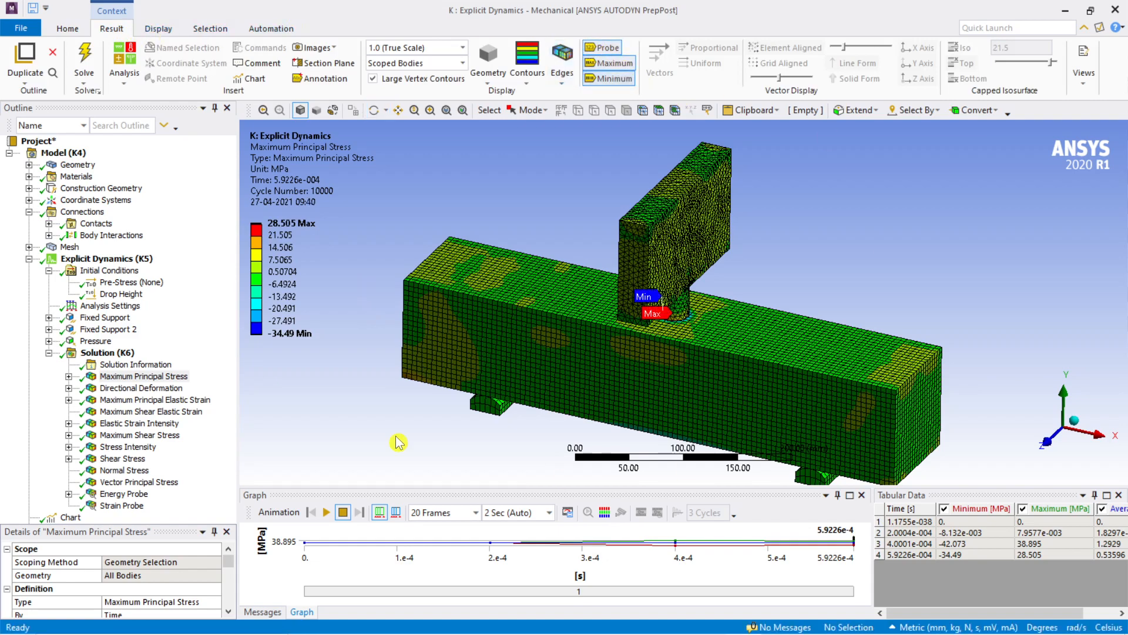
pyautogui.click(67, 28)
# Step: Inspect the marked maximum and minimum principal stress locations where the impactor meets the beam
pyautogui.scroll(5, 726, 311)
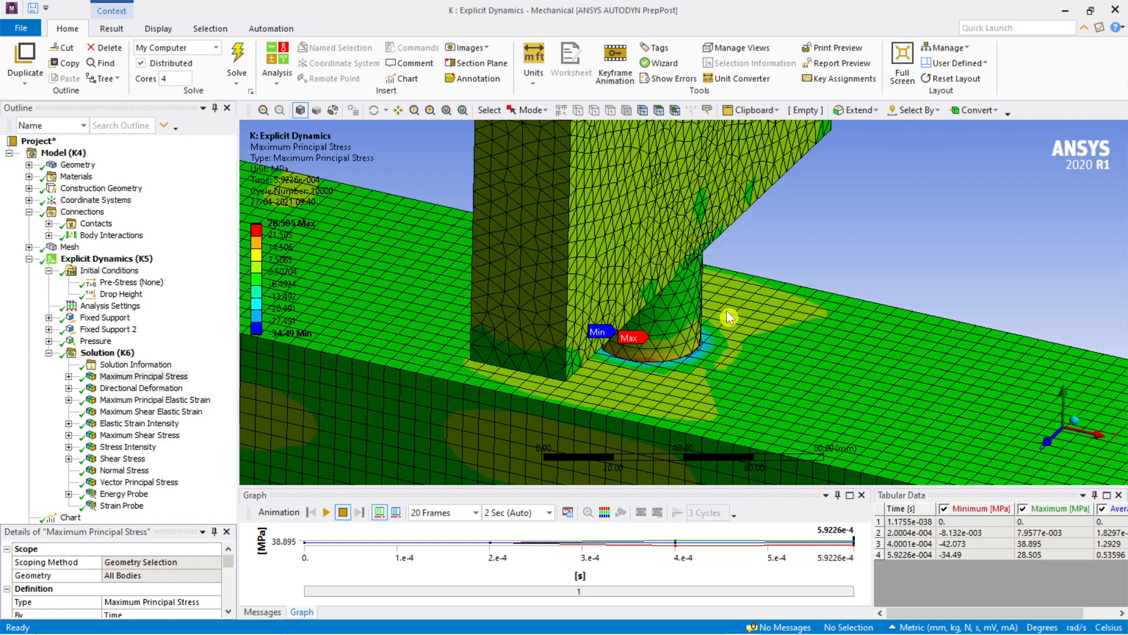
pyautogui.scroll(-5, 726, 310)
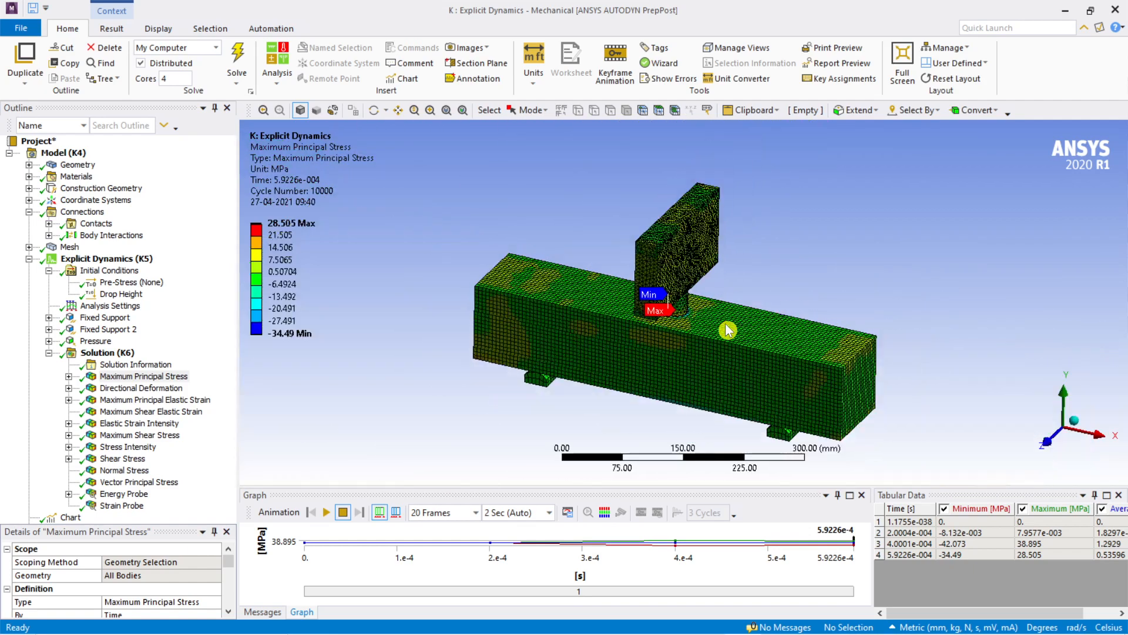
pyautogui.scroll(-1, 723, 330)
pyautogui.scroll(-1, 720, 332)
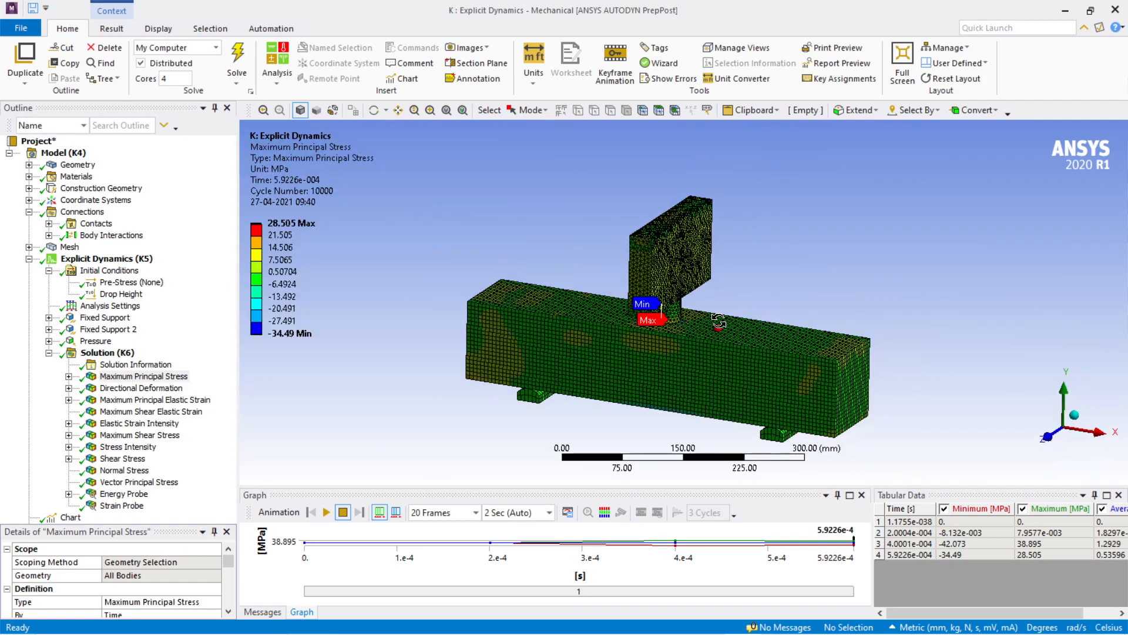
pyautogui.moveTo(763, 317); pyautogui.dragTo(787, 267, button='middle')
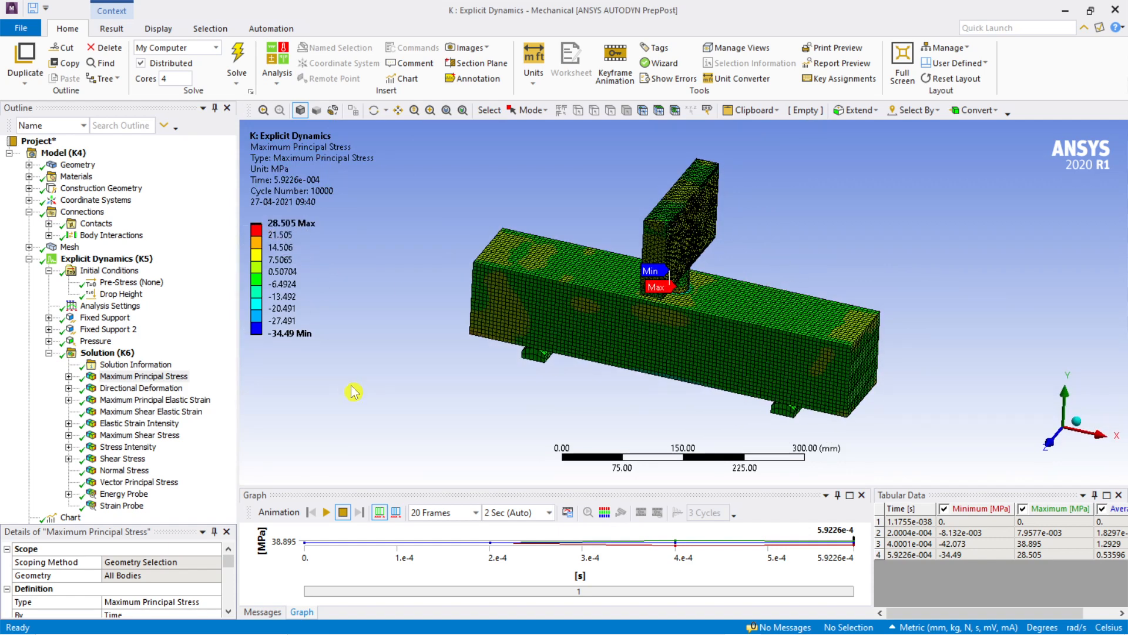
pyautogui.scroll(2, 659, 433)
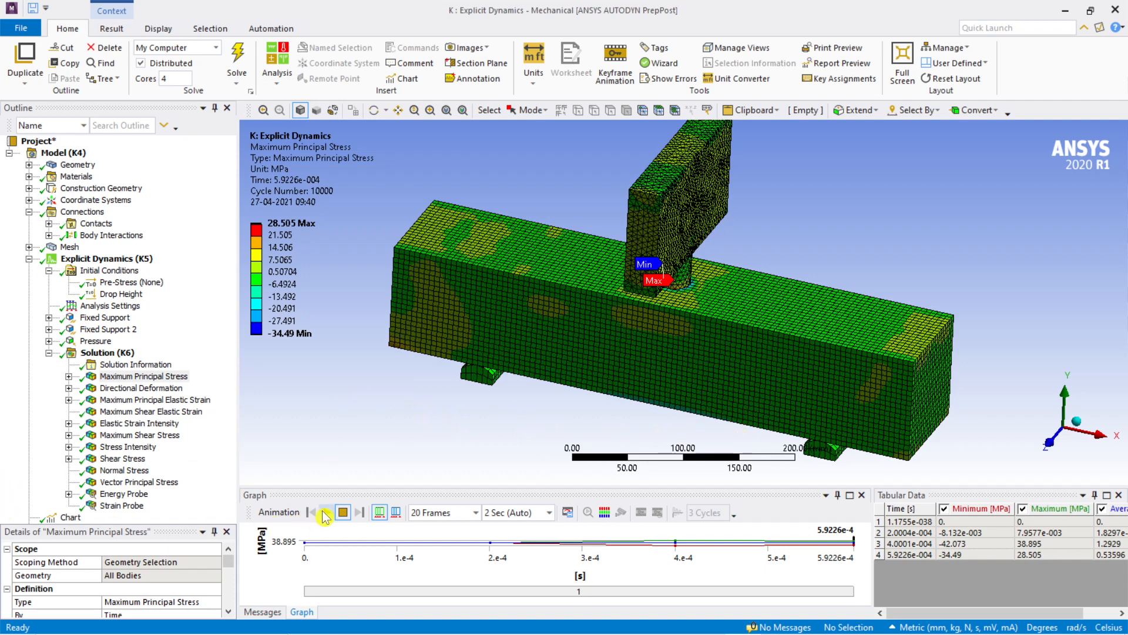
# Step: Play the Maximum Principal Stress animation and examine how stress spreads around the impactor's contact with the beam
pyautogui.click(327, 512)
pyautogui.scroll(5, 650, 408)
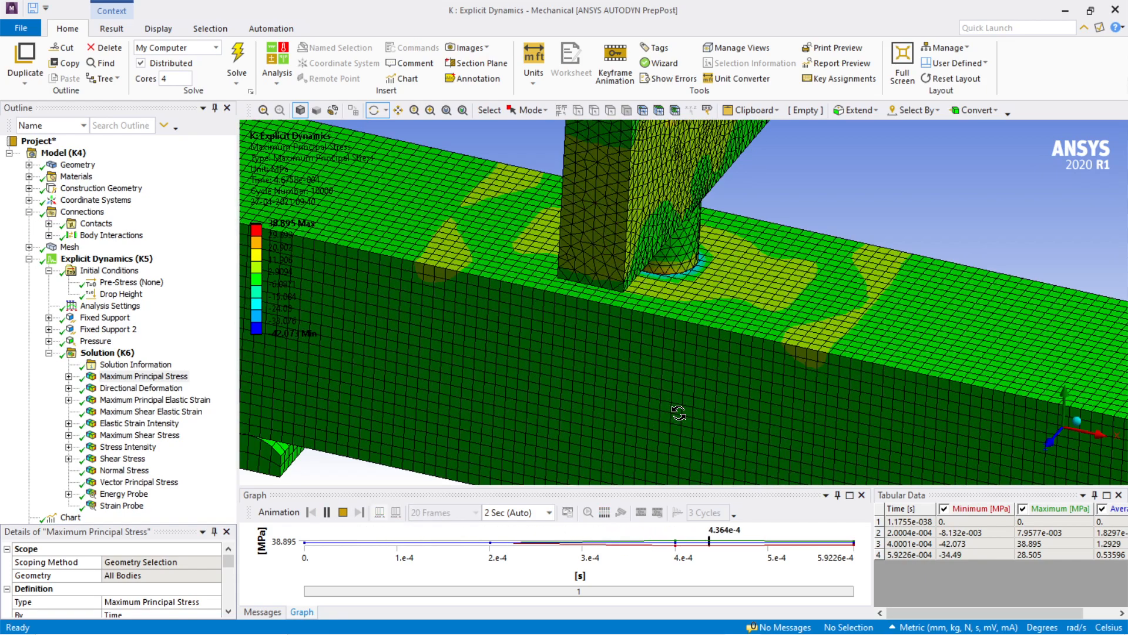
pyautogui.scroll(-5, 738, 410)
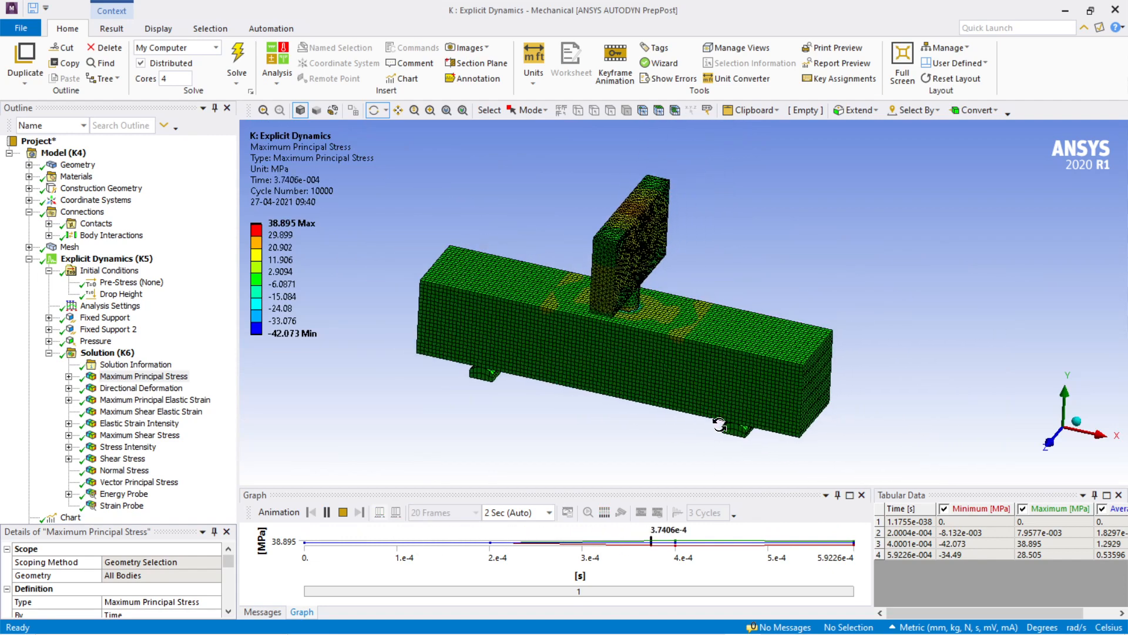
pyautogui.scroll(3, 721, 425)
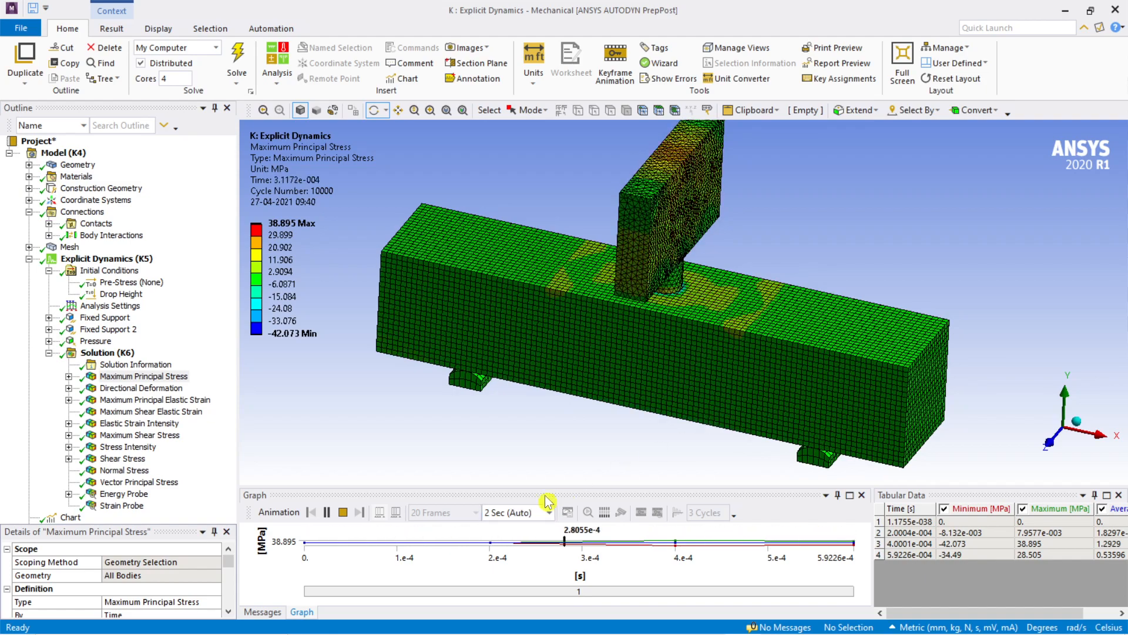
pyautogui.scroll(2, 715, 278)
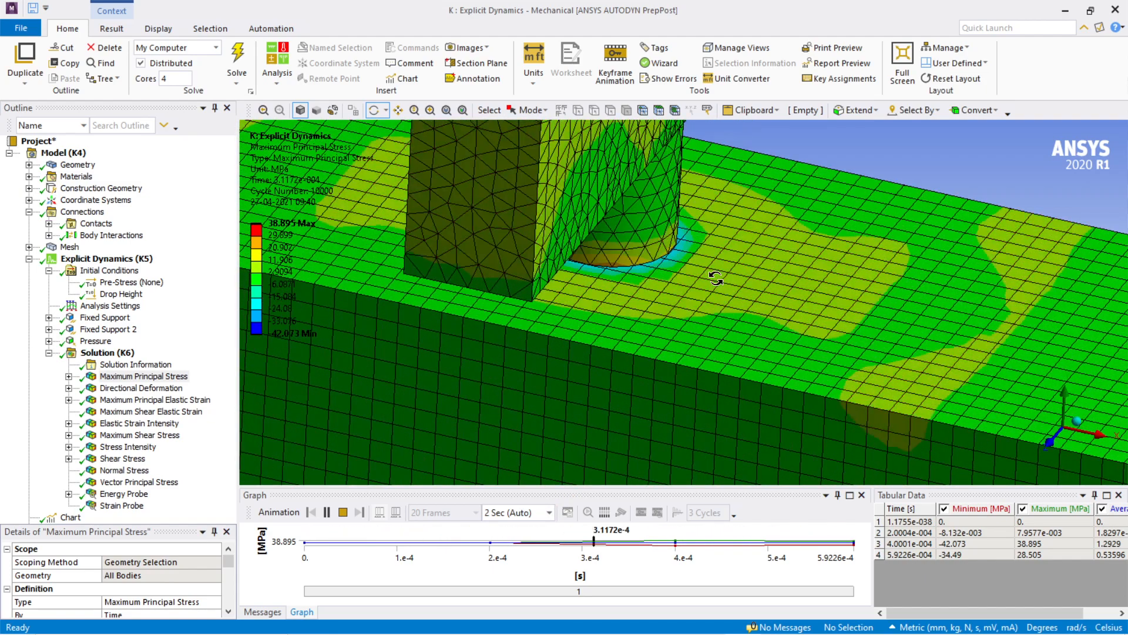
pyautogui.scroll(-2, 716, 278)
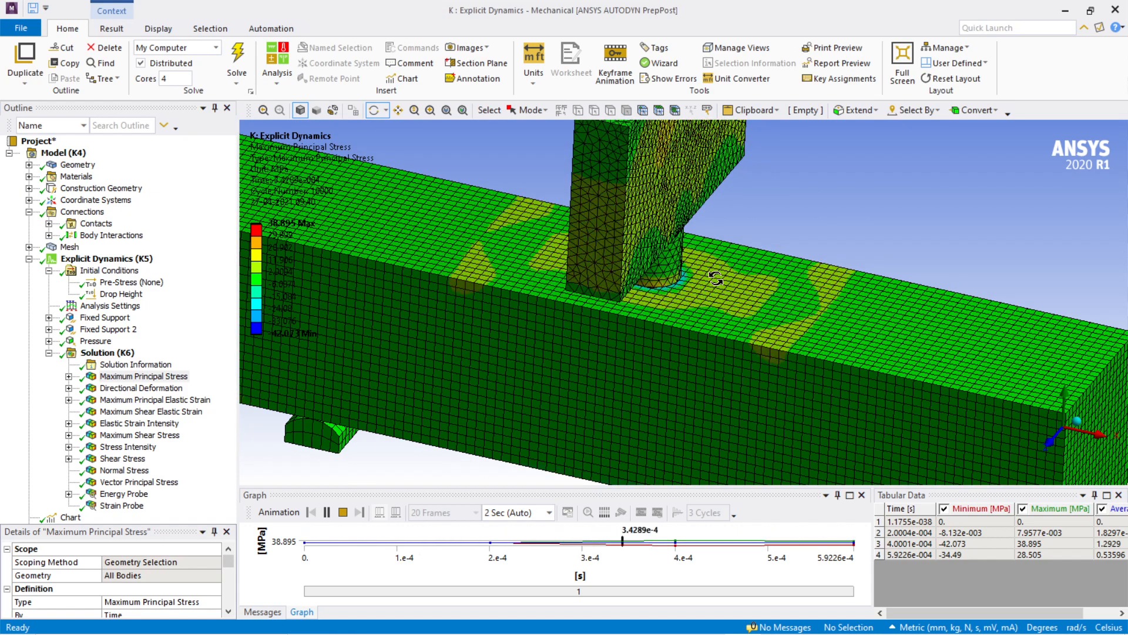
pyautogui.scroll(-2, 716, 279)
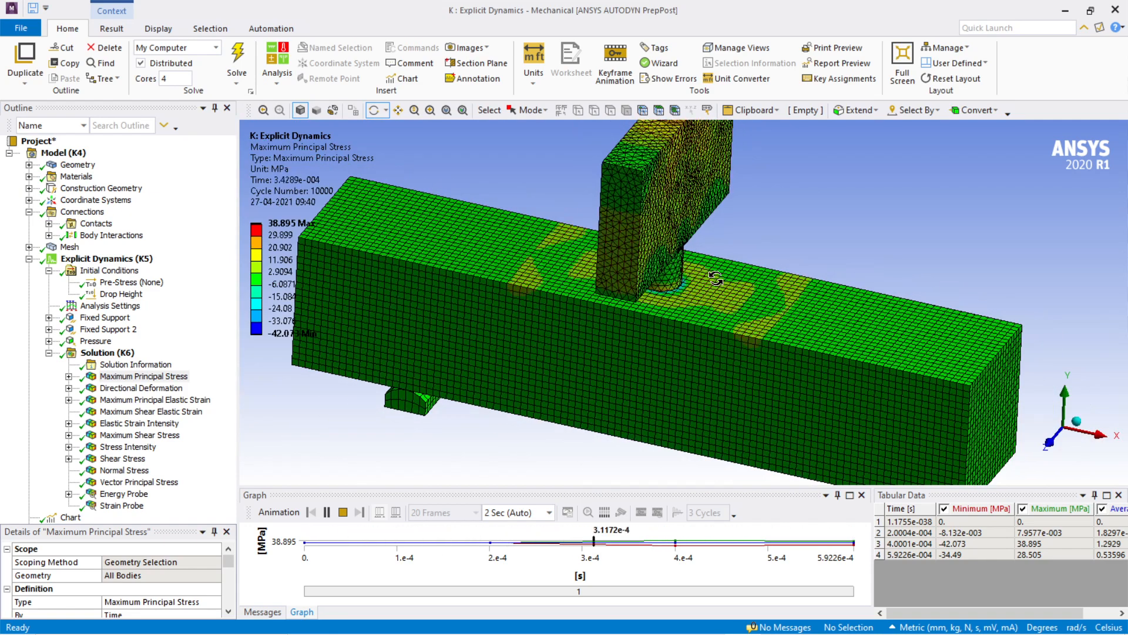
pyautogui.scroll(1, 689, 277)
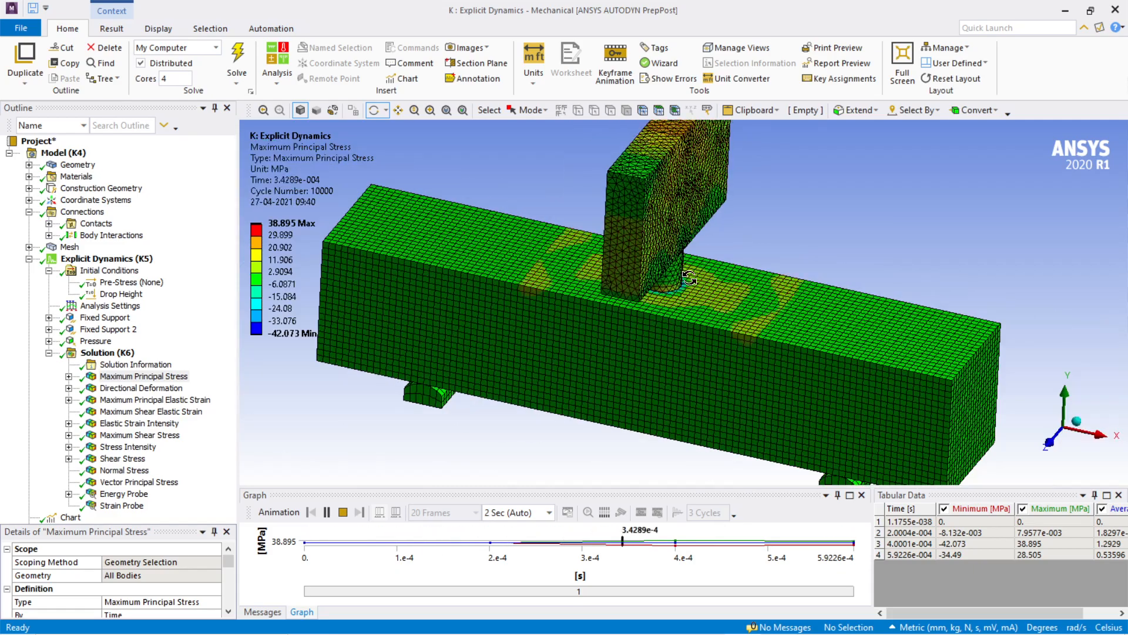
pyautogui.scroll(3, 689, 277)
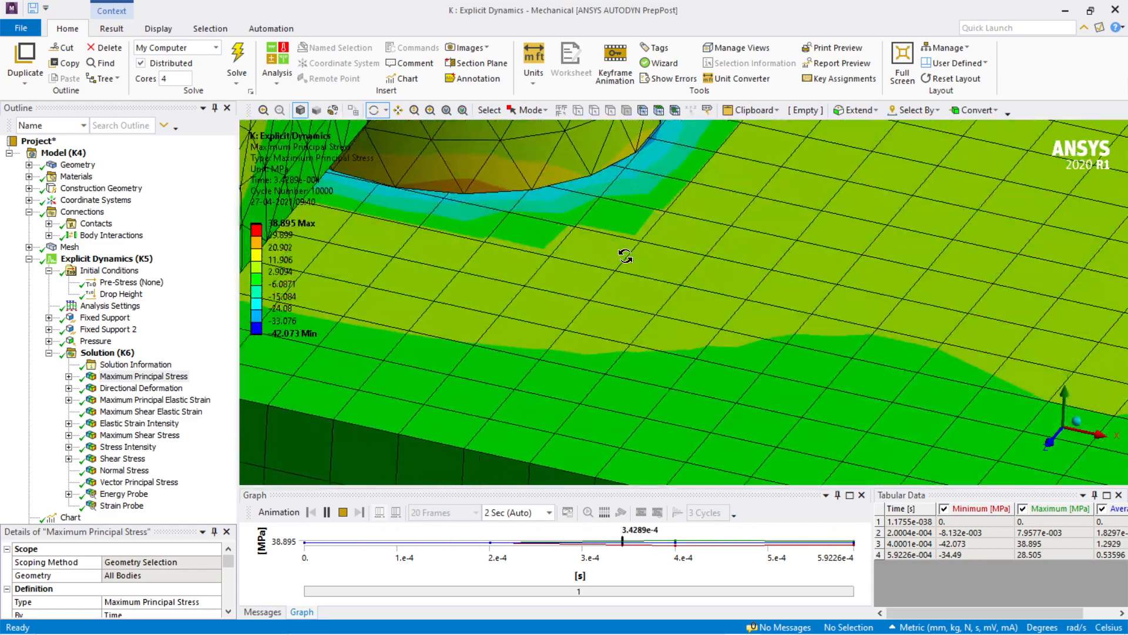
pyautogui.scroll(-3, 712, 360)
pyautogui.scroll(-5, 714, 349)
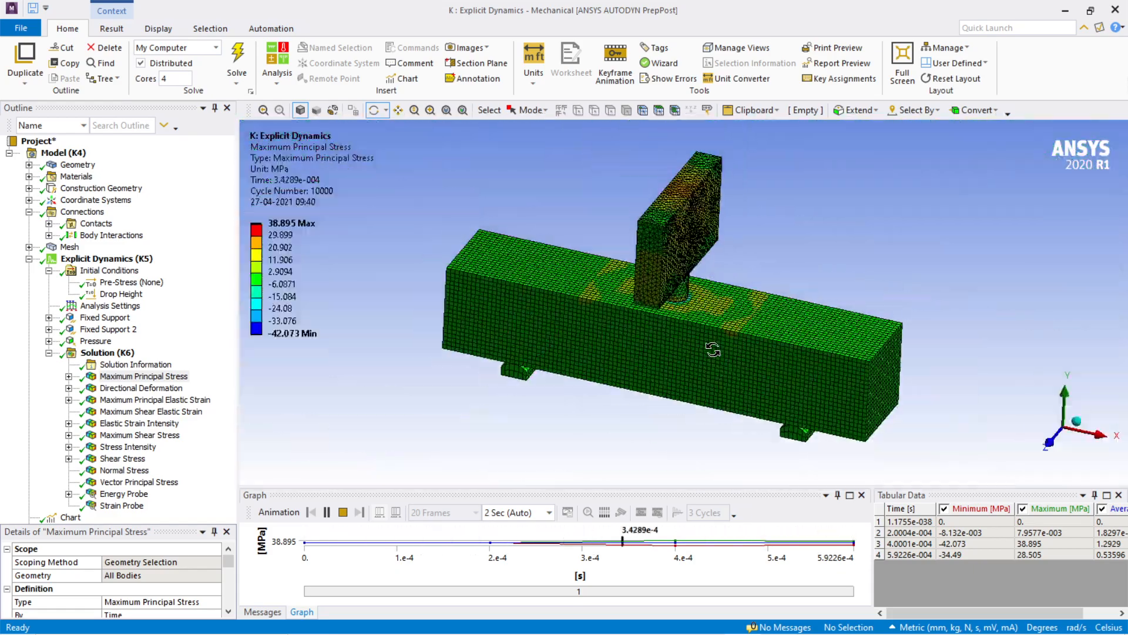
# Step: Inspect the principal stress on the beam's underside between the two supports while the animation plays
pyautogui.scroll(1, 713, 348)
pyautogui.moveTo(713, 348); pyautogui.dragTo(766, 265)
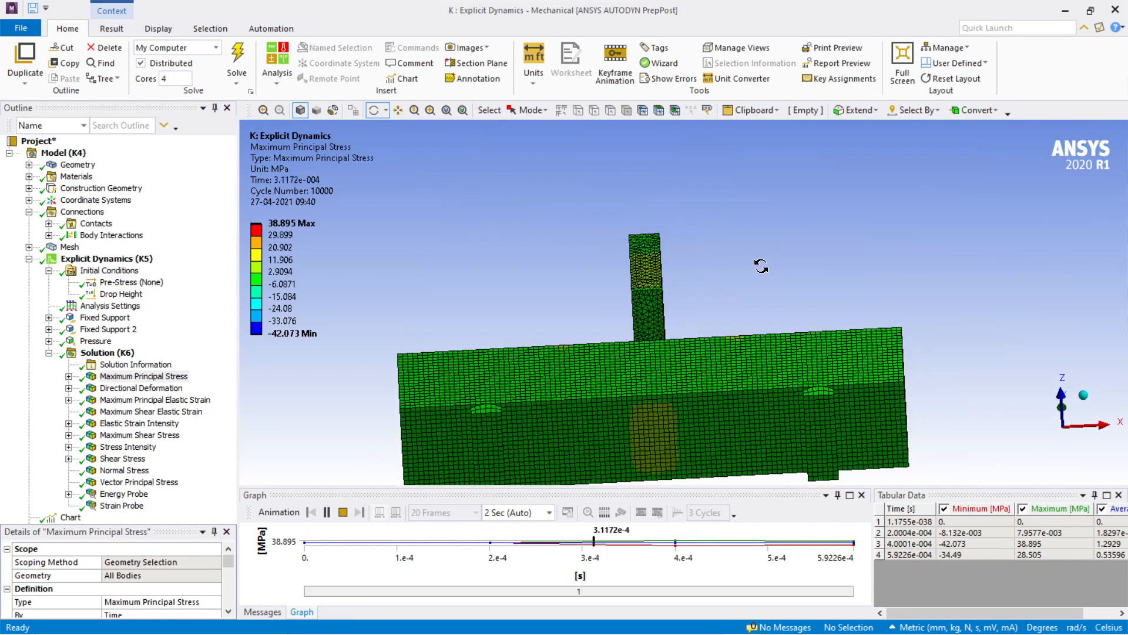
pyautogui.scroll(4, 676, 423)
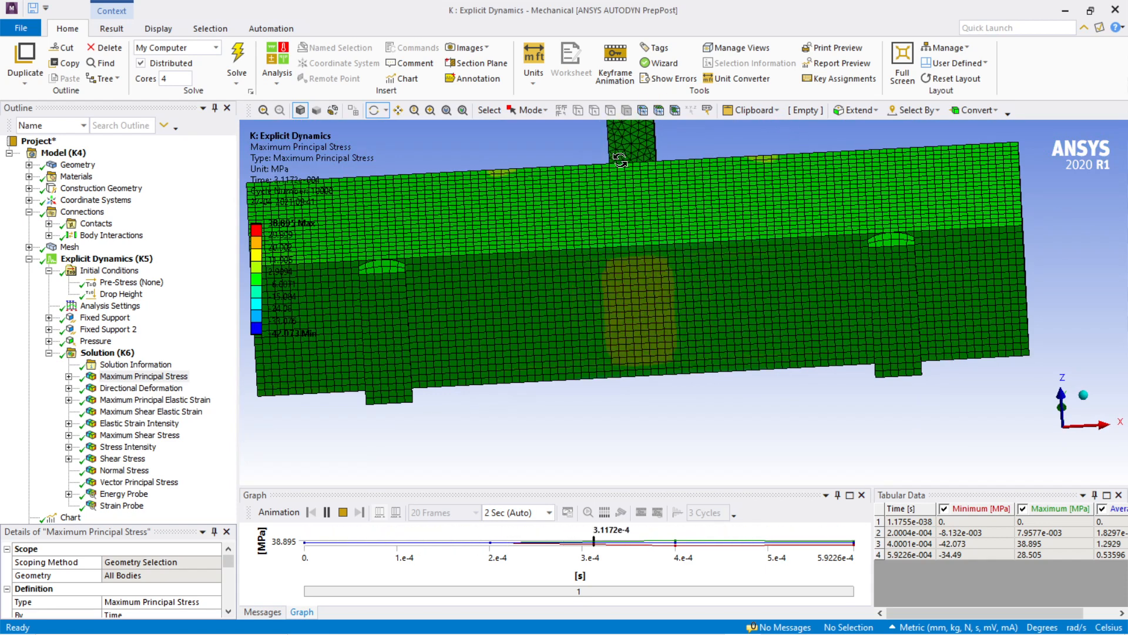
# Step: Display the Directional Deformation result for the beam and impactor
pyautogui.scroll(-3, 709, 365)
pyautogui.moveTo(766, 408); pyautogui.dragTo(729, 437)
pyautogui.click(169, 388)
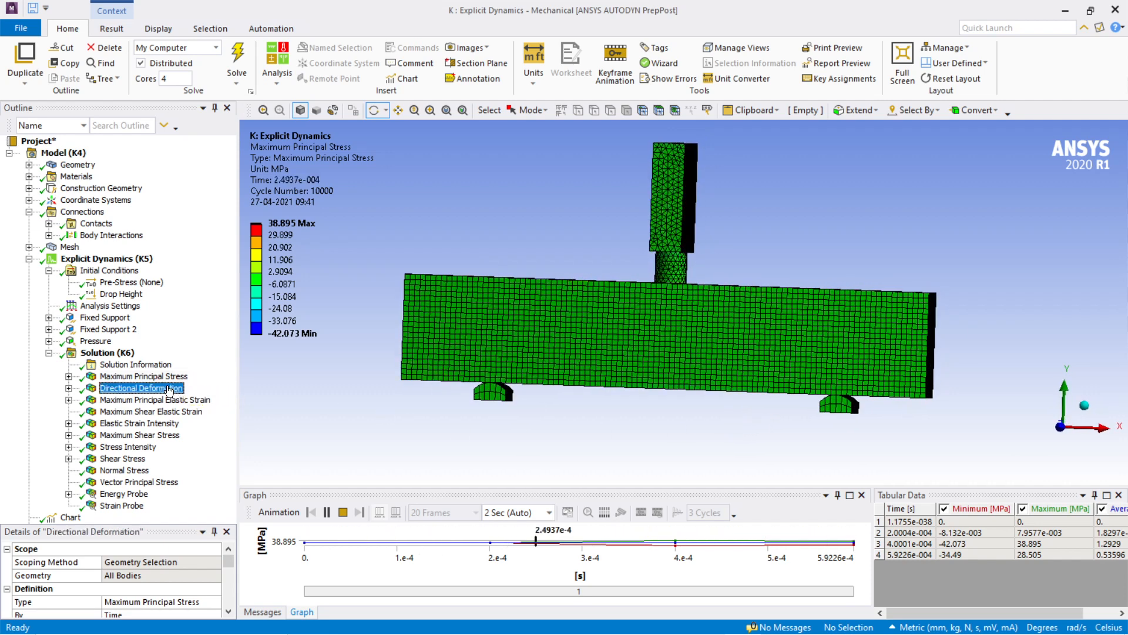
pyautogui.moveTo(674, 416); pyautogui.dragTo(646, 445)
# Step: Display the Maximum Principal Elastic Strain result and inspect the strain under the impactor and along the beam's side
pyautogui.click(149, 400)
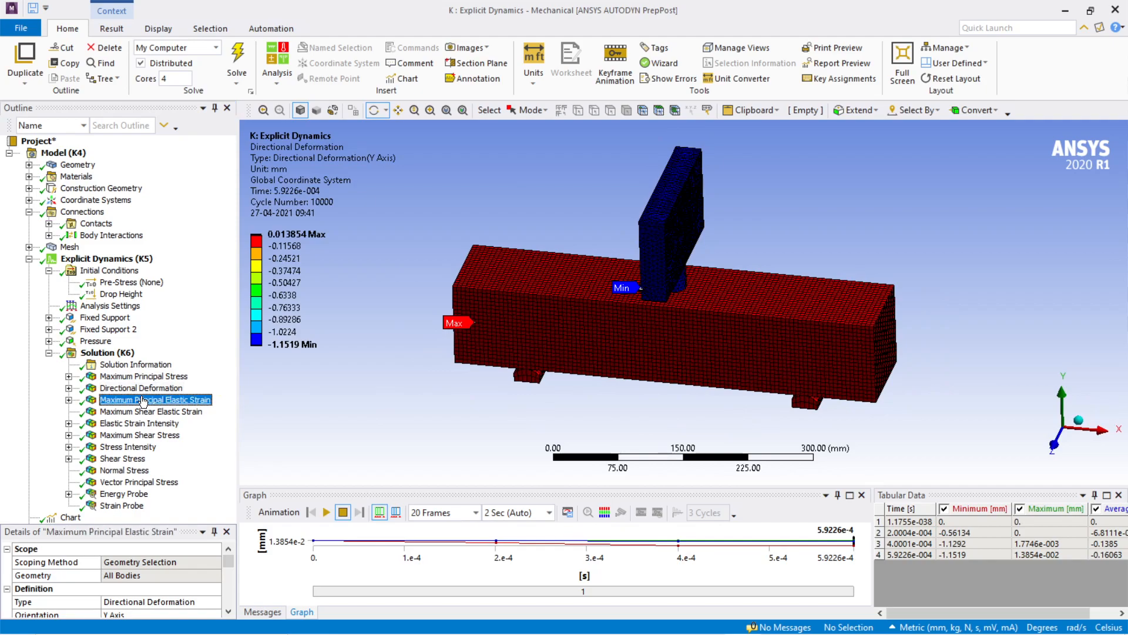
pyautogui.scroll(5, 733, 314)
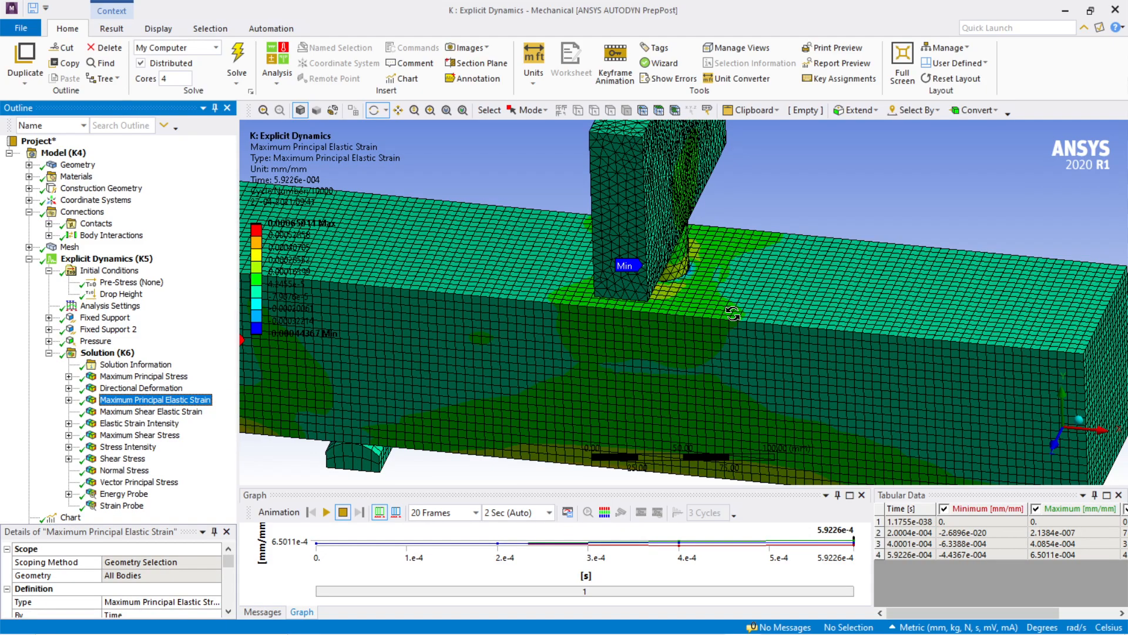
pyautogui.keyDown('ctrl'); pyautogui.moveTo(764, 358); pyautogui.dragTo(745, 370, button='middle'); pyautogui.keyUp('ctrl')
pyautogui.scroll(-2, 738, 359)
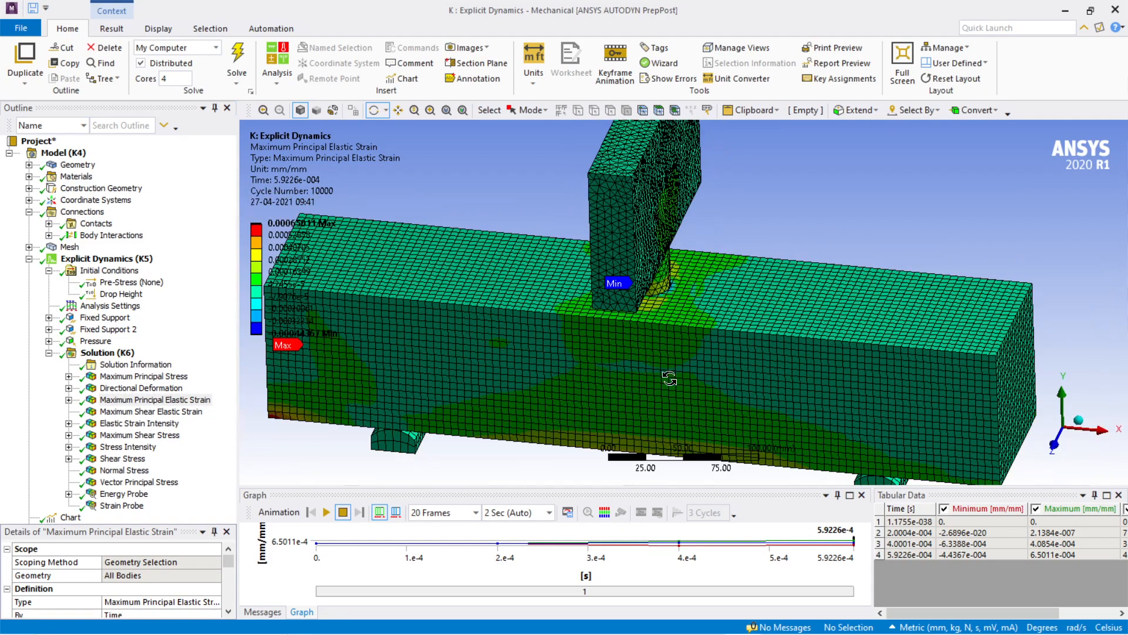
pyautogui.moveTo(669, 378)
pyautogui.mouseDown(button='middle')
pyautogui.moveTo(690, 387)
pyautogui.moveTo(692, 291)
pyautogui.moveTo(691, 381)
pyautogui.moveTo(713, 265)
pyautogui.moveTo(657, 395)
pyautogui.mouseUp(button='middle')
pyautogui.scroll(-5, 691, 381)
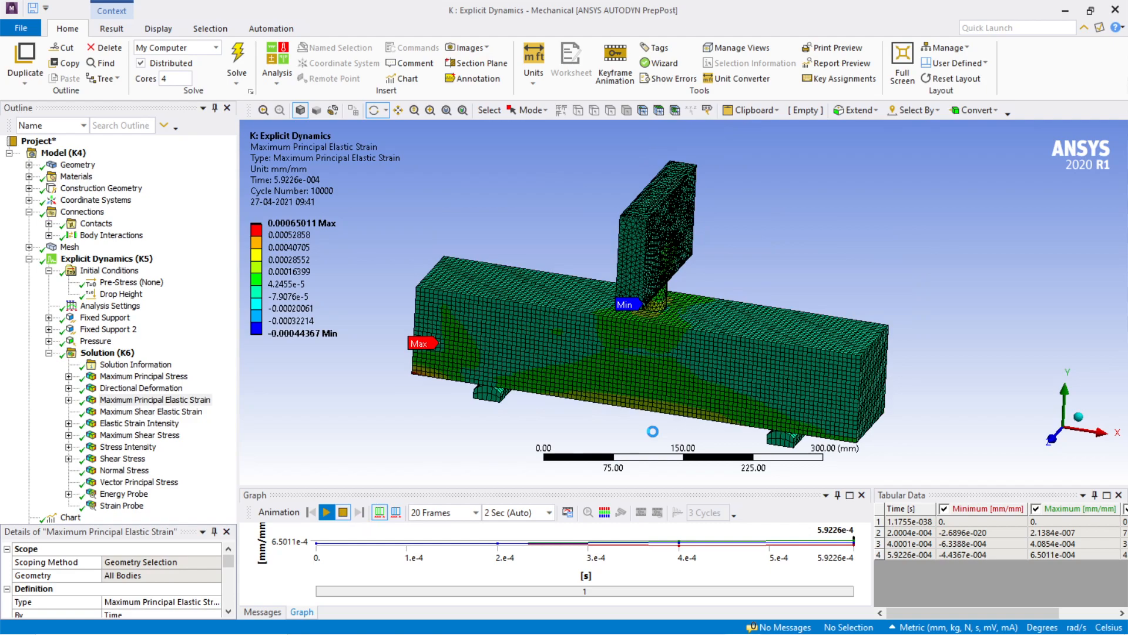
# Step: Play the Maximum Principal Elastic Strain animation, examine the strain around the impactor tip, and stop the playback
pyautogui.scroll(5, 651, 431)
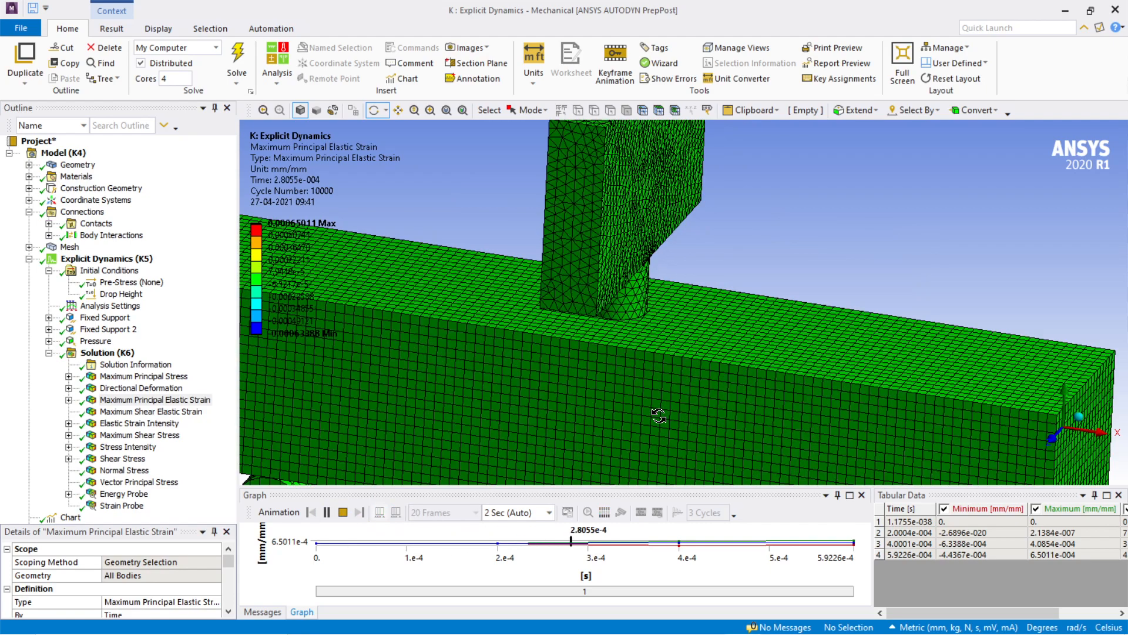
pyautogui.scroll(-4, 875, 310)
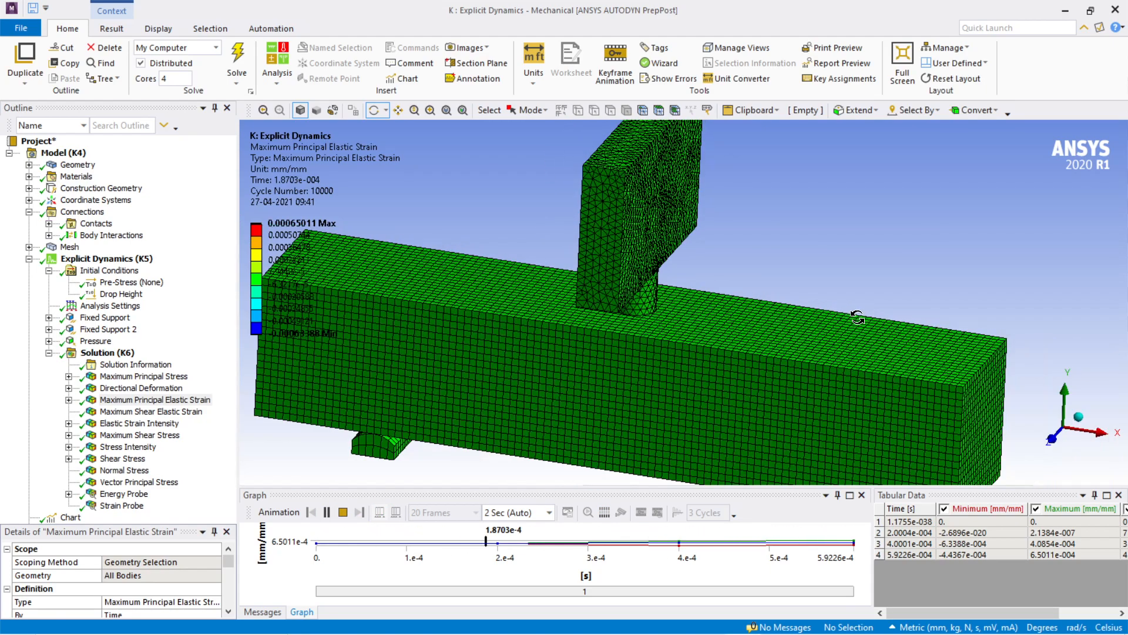
pyautogui.moveTo(876, 310); pyautogui.dragTo(746, 304)
pyautogui.scroll(4, 721, 301)
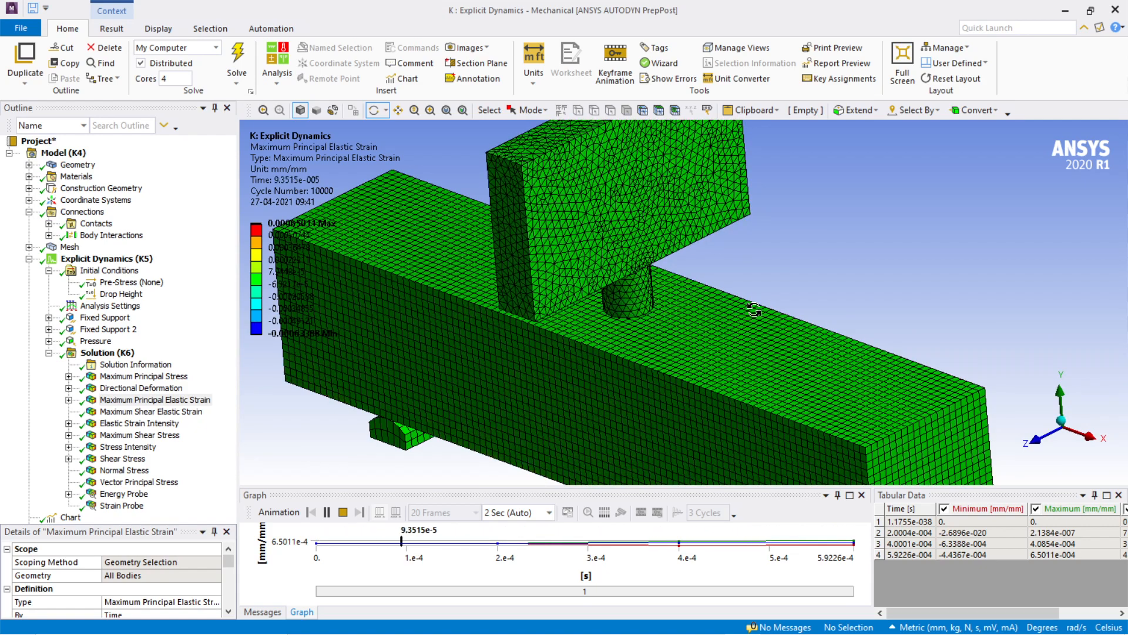
pyautogui.scroll(-2, 752, 311)
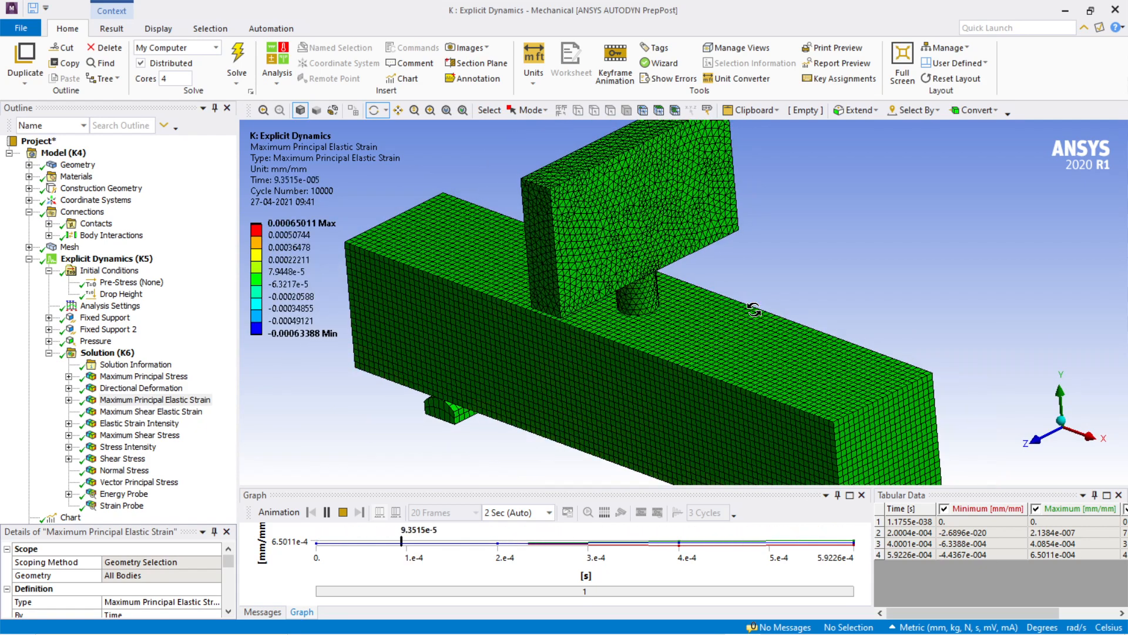
pyautogui.click(344, 512)
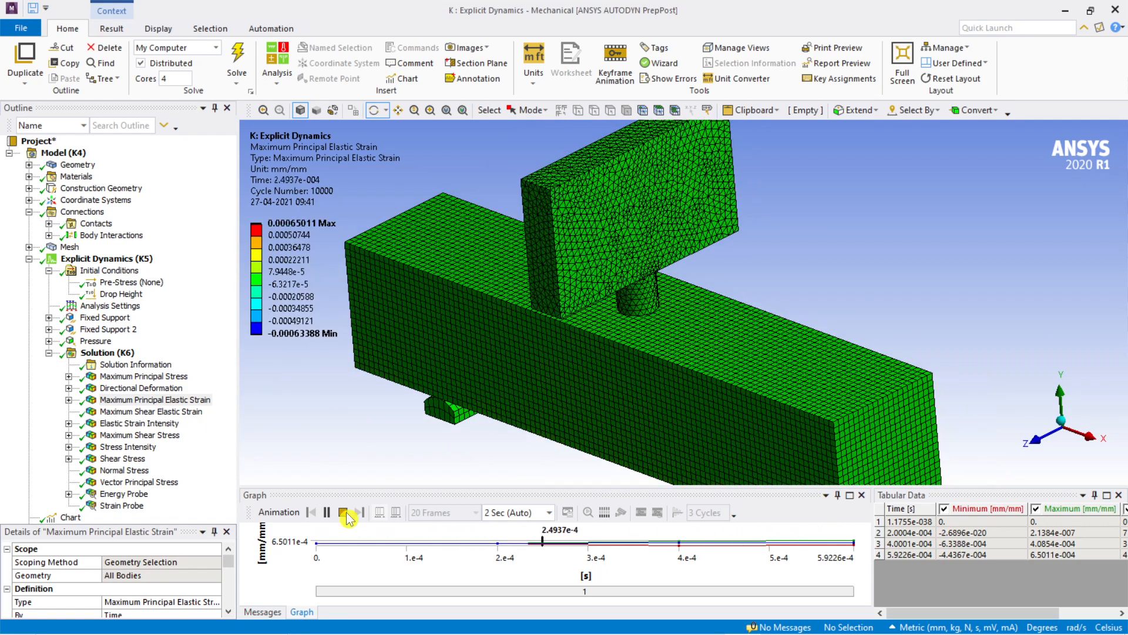
# Step: Display the Maximum Shear Elastic Strain result and inspect the area around the impactor tip
pyautogui.click(138, 412)
pyautogui.scroll(5, 648, 401)
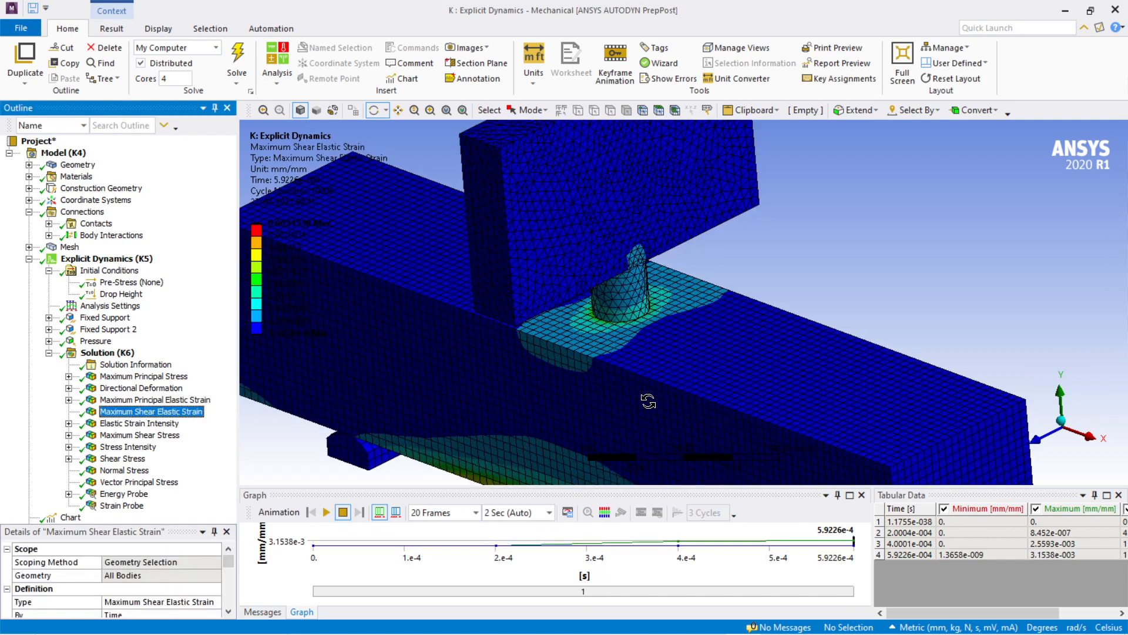
# Step: Play the Maximum Shear Elastic Strain animation, examine the beam's underside and side during playback, and pause it
pyautogui.scroll(-6, 648, 400)
pyautogui.click(326, 512)
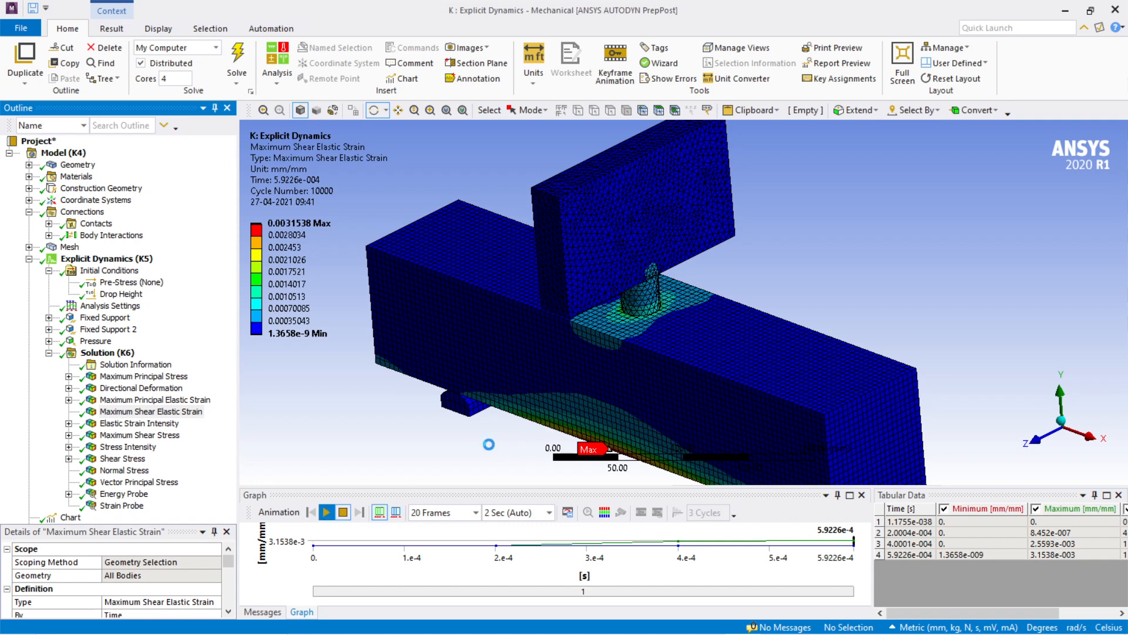
pyautogui.scroll(-4, 487, 447)
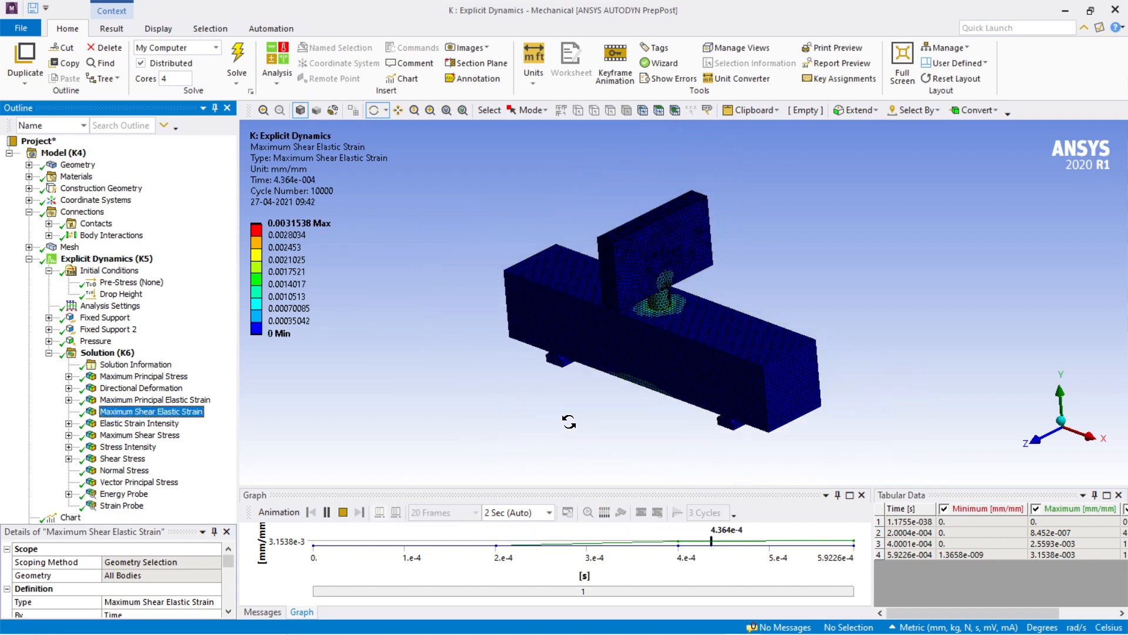
pyautogui.moveTo(569, 422); pyautogui.dragTo(660, 358)
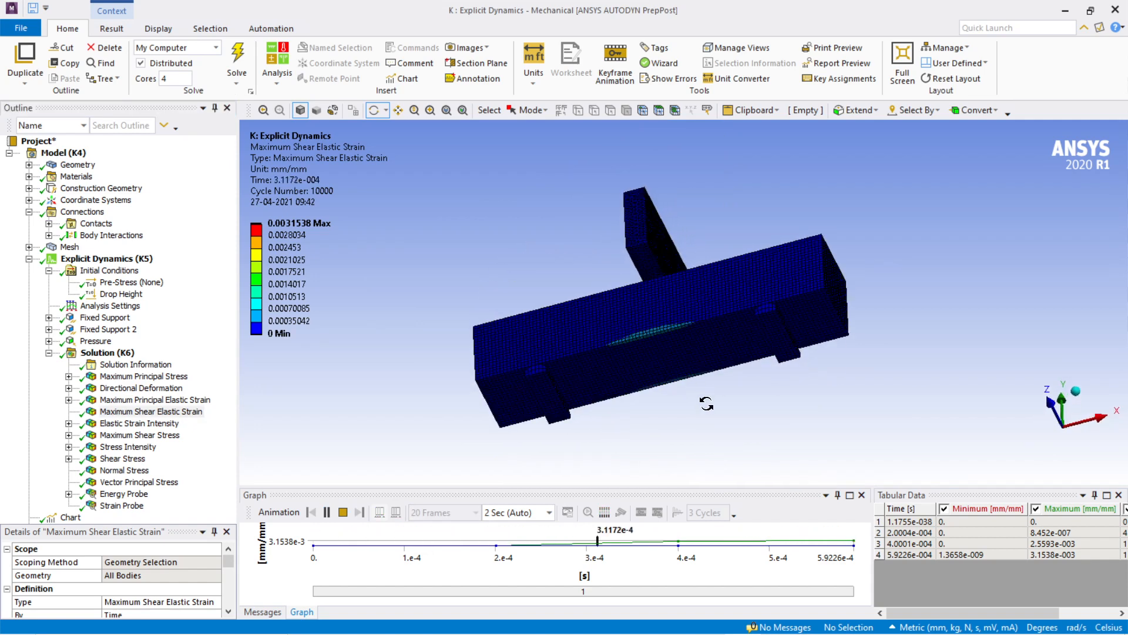
pyautogui.scroll(6, 656, 358)
pyautogui.scroll(-4, 687, 450)
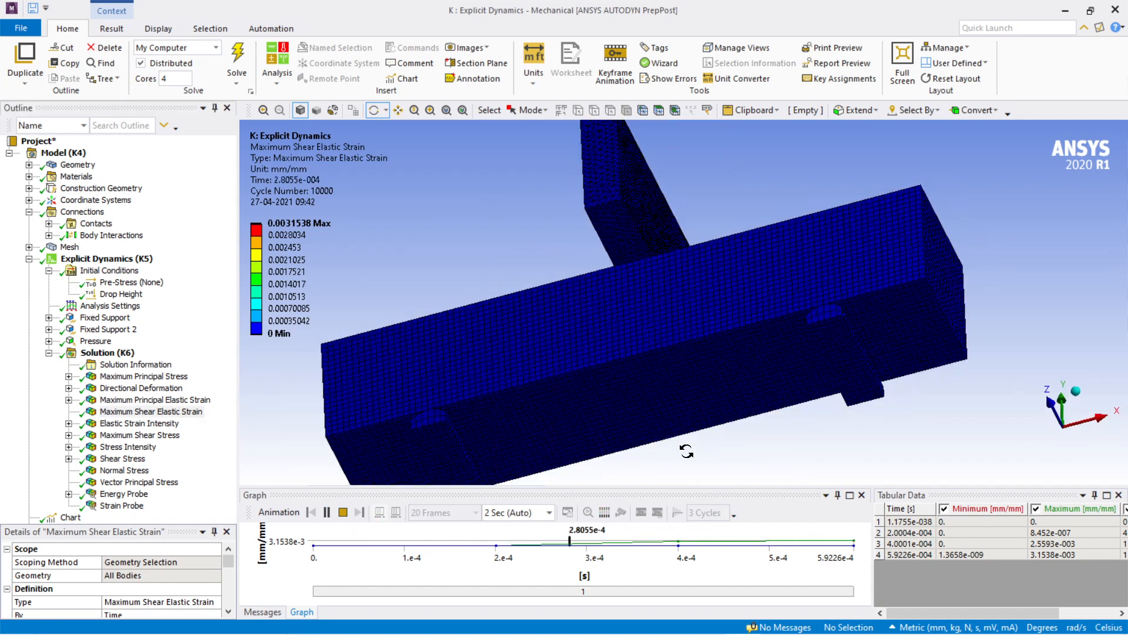
pyautogui.moveTo(694, 452); pyautogui.dragTo(749, 220)
pyautogui.scroll(3, 746, 458)
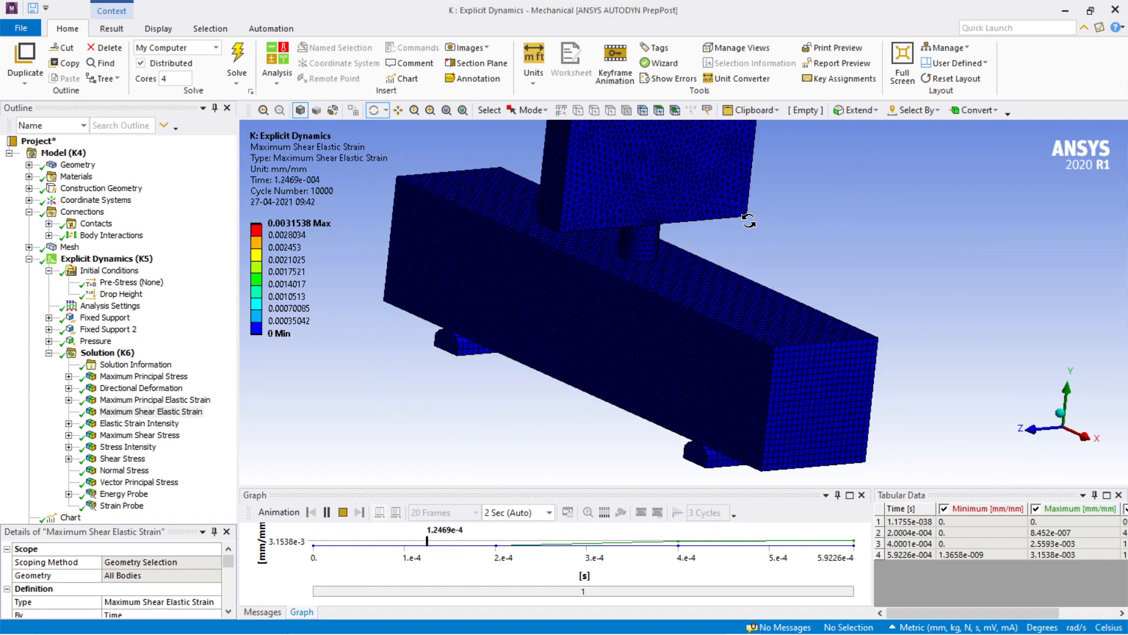
pyautogui.click(326, 512)
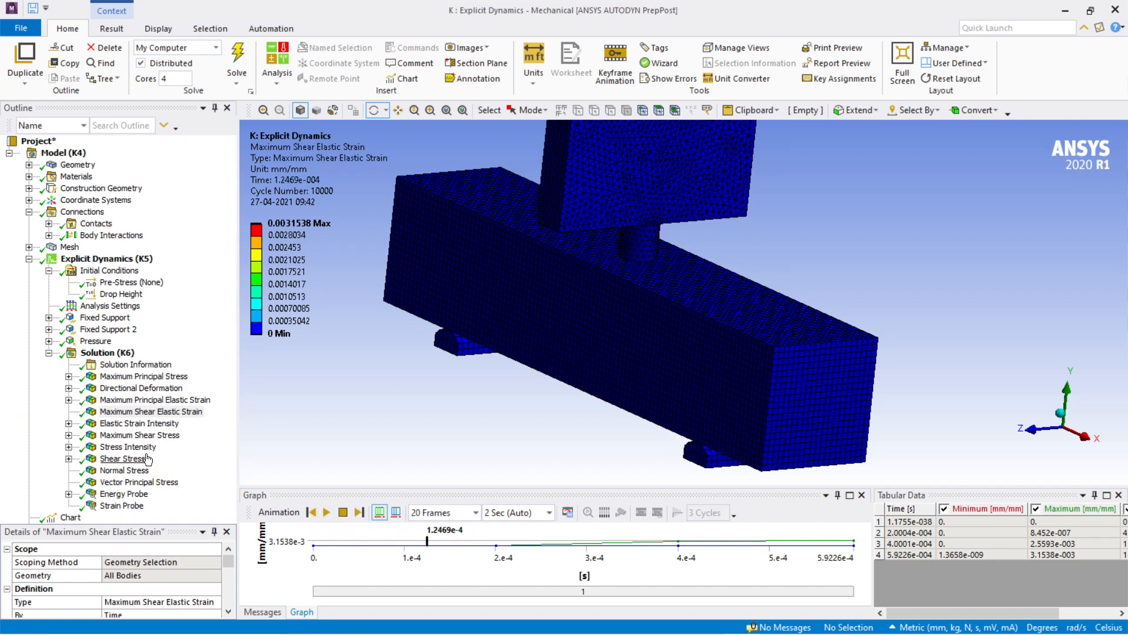
# Step: Display the Elastic Strain Intensity result, followed by the Maximum Shear Stress result for the beam and impactor
pyautogui.click(151, 424)
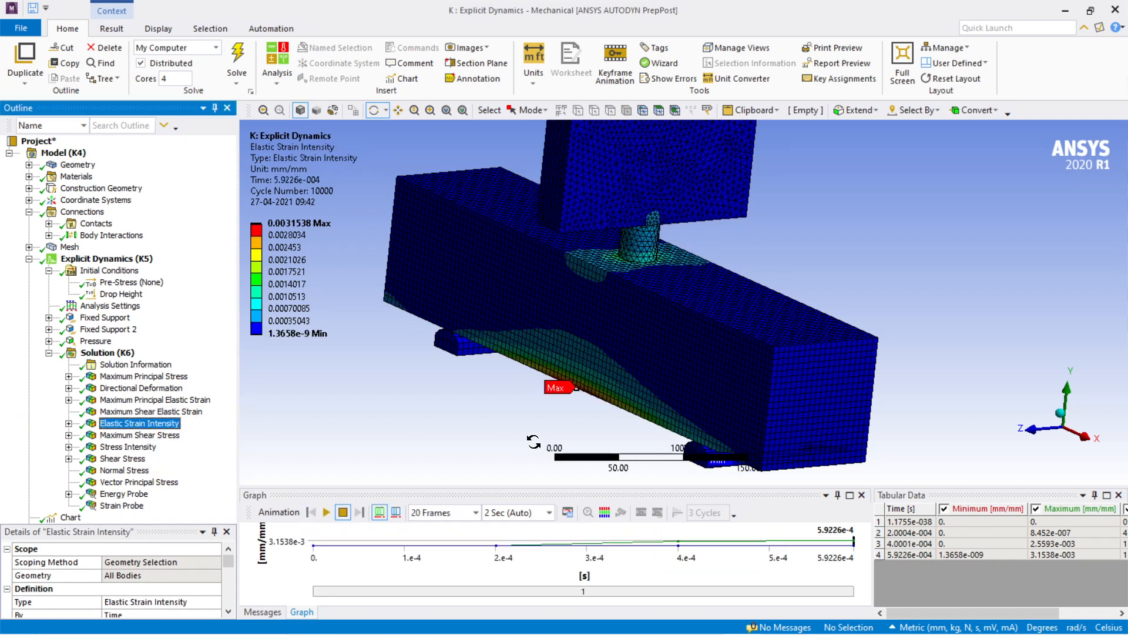
pyautogui.click(139, 434)
pyautogui.moveTo(528, 413); pyautogui.dragTo(572, 405)
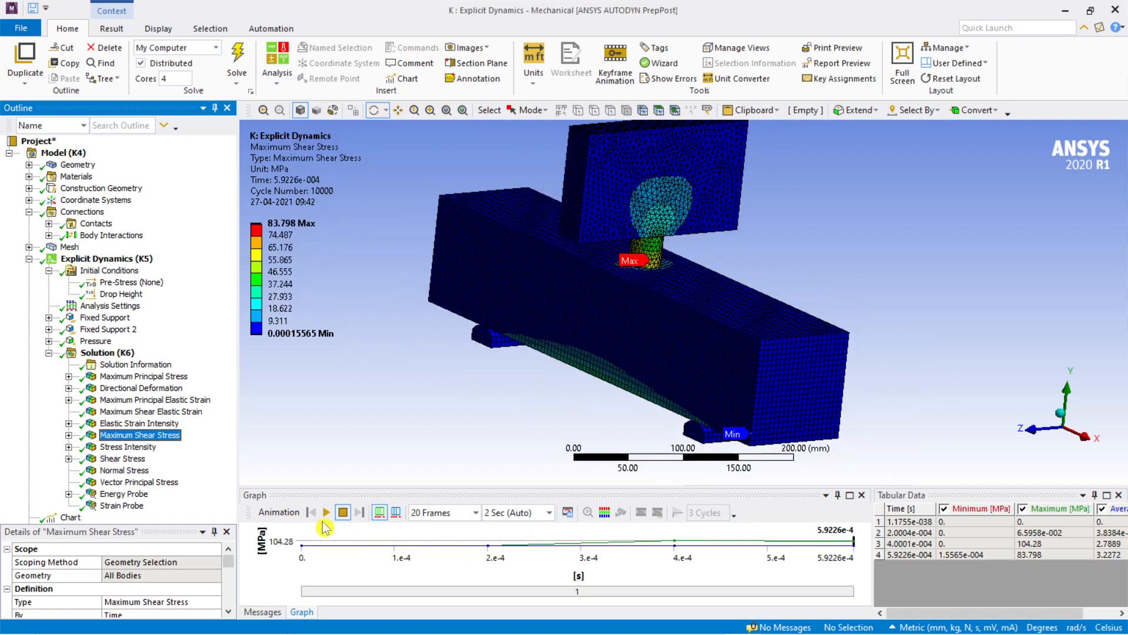
# Step: Play the Maximum Shear Stress animation, examine the beam's side and the impactor contact area, and pause the playback
pyautogui.click(325, 513)
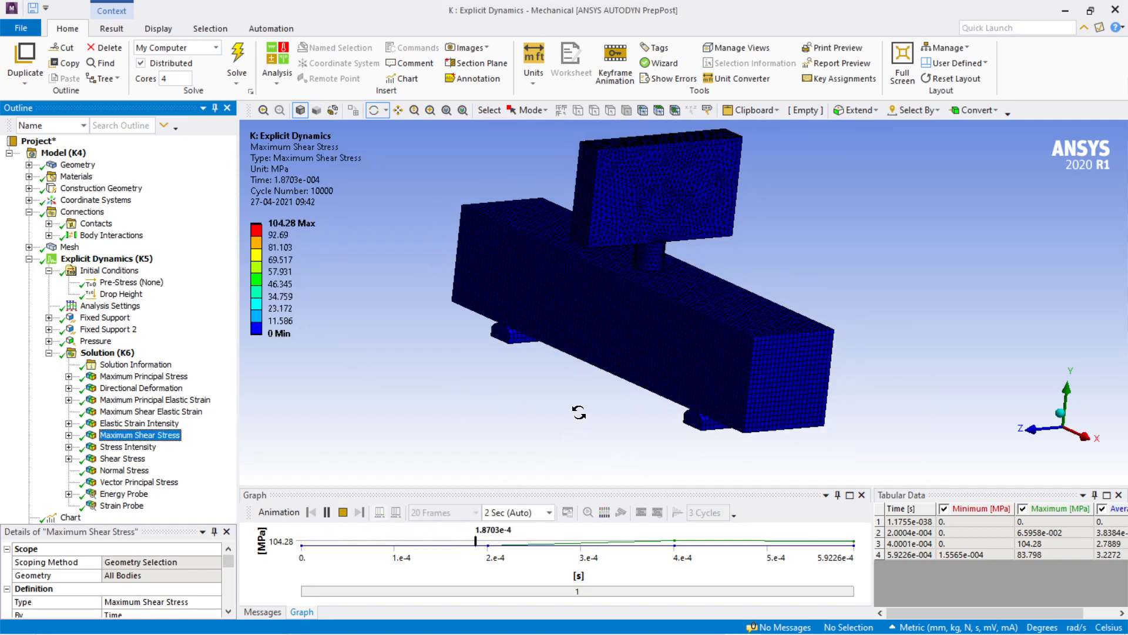
pyautogui.moveTo(579, 412); pyautogui.dragTo(631, 428)
pyautogui.scroll(4, 660, 370)
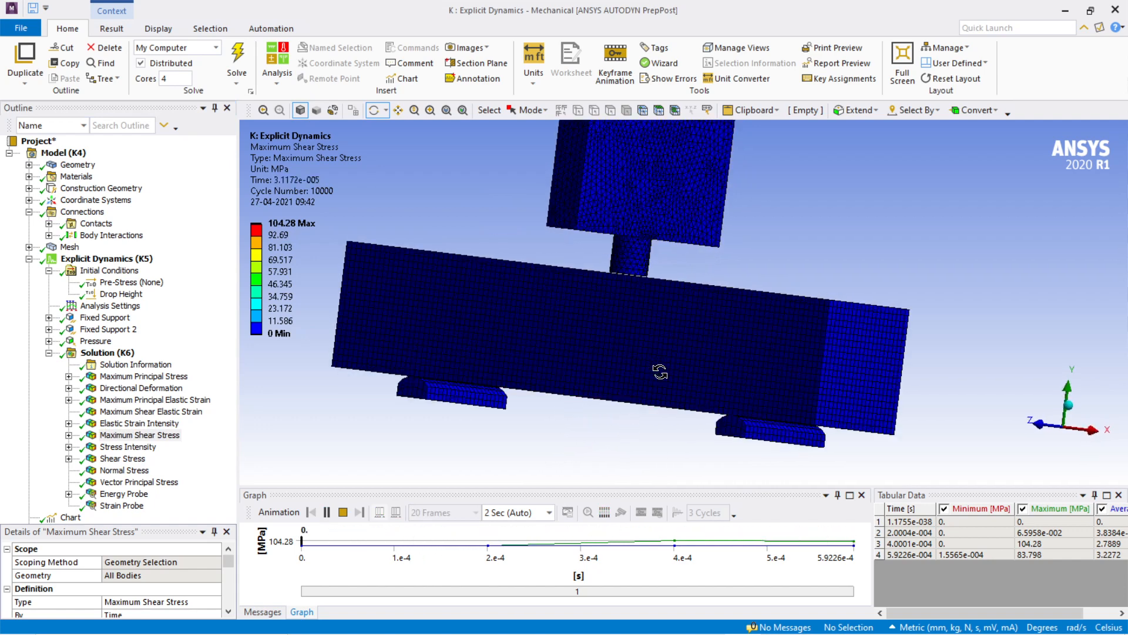
pyautogui.keyDown('ctrl'); pyautogui.moveTo(660, 370); pyautogui.dragTo(672, 392, button='middle'); pyautogui.keyUp('ctrl')
pyautogui.moveTo(672, 391); pyautogui.dragTo(657, 402)
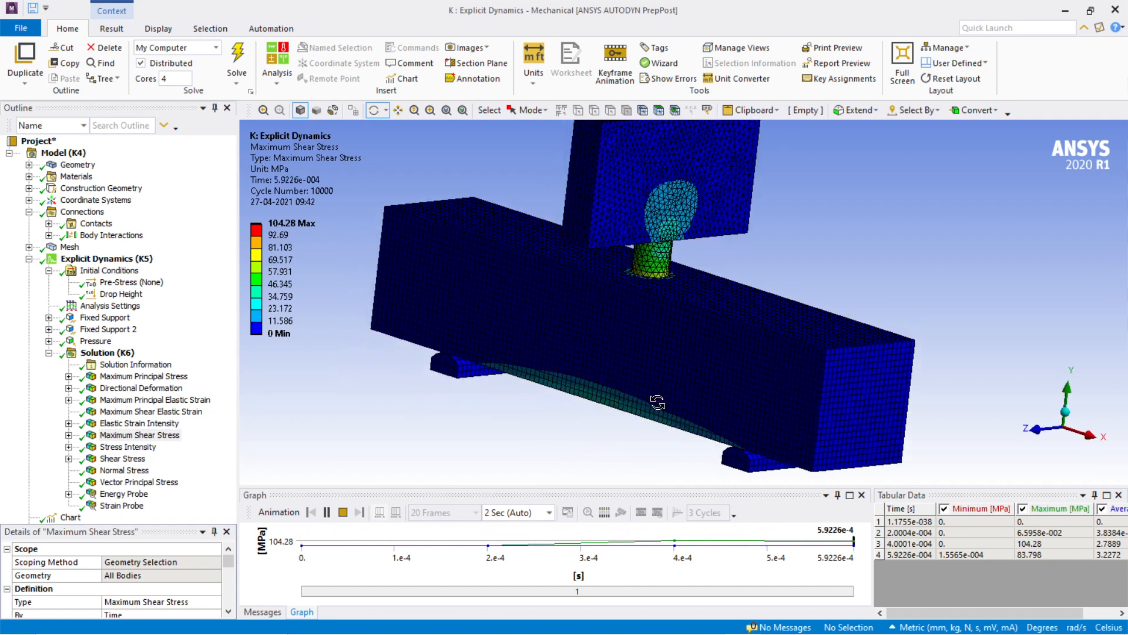
pyautogui.scroll(6, 680, 315)
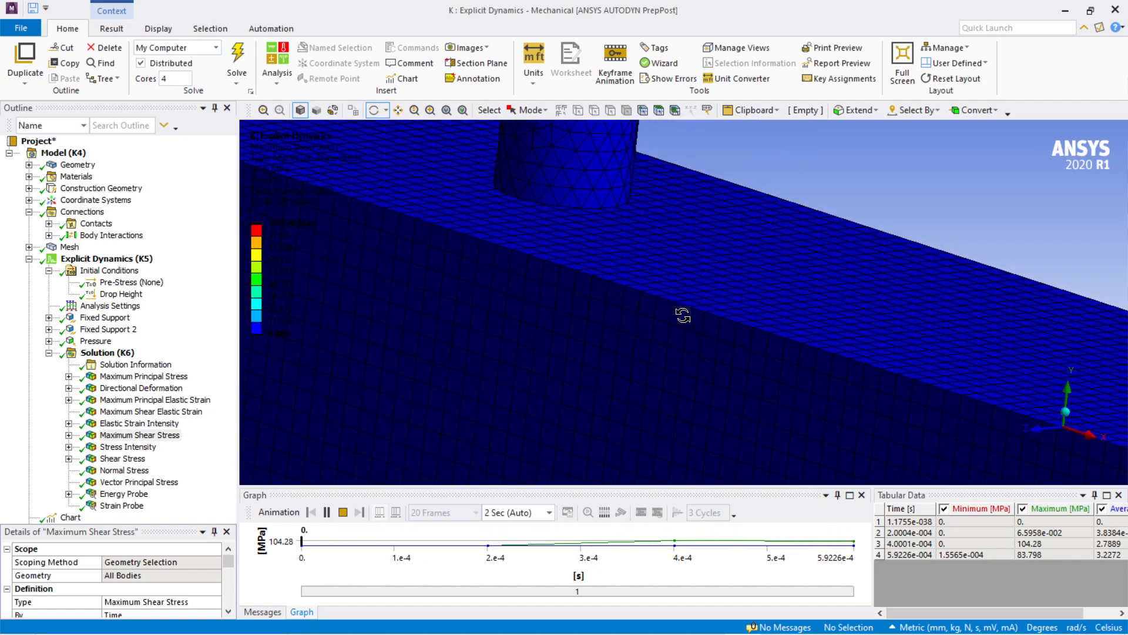
pyautogui.scroll(-8, 683, 316)
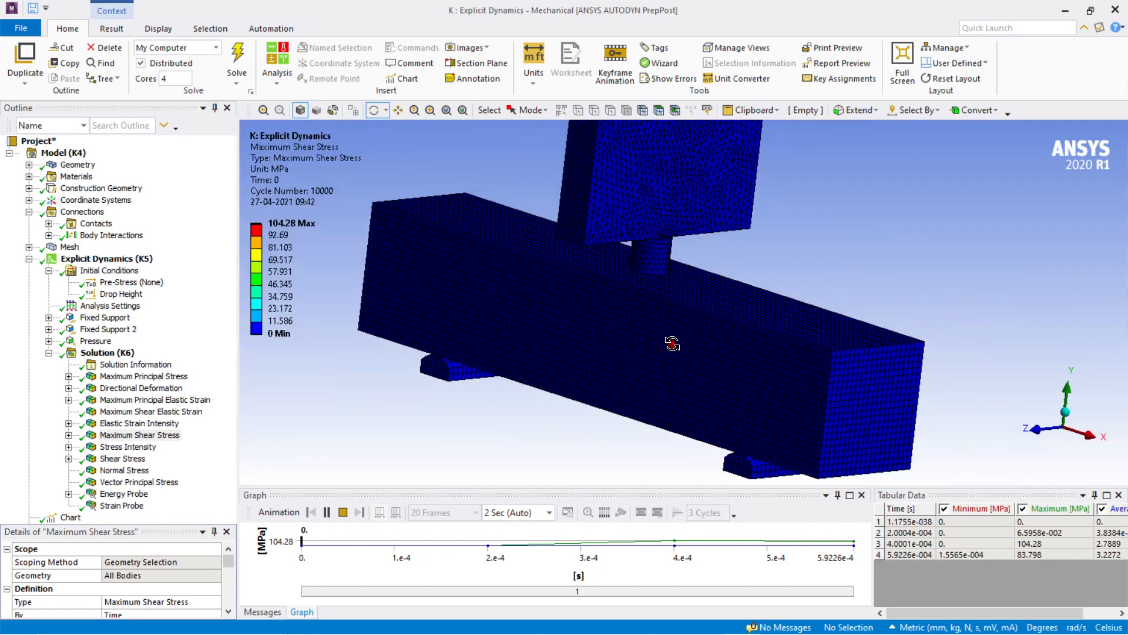
pyautogui.moveTo(682, 315); pyautogui.dragTo(694, 346)
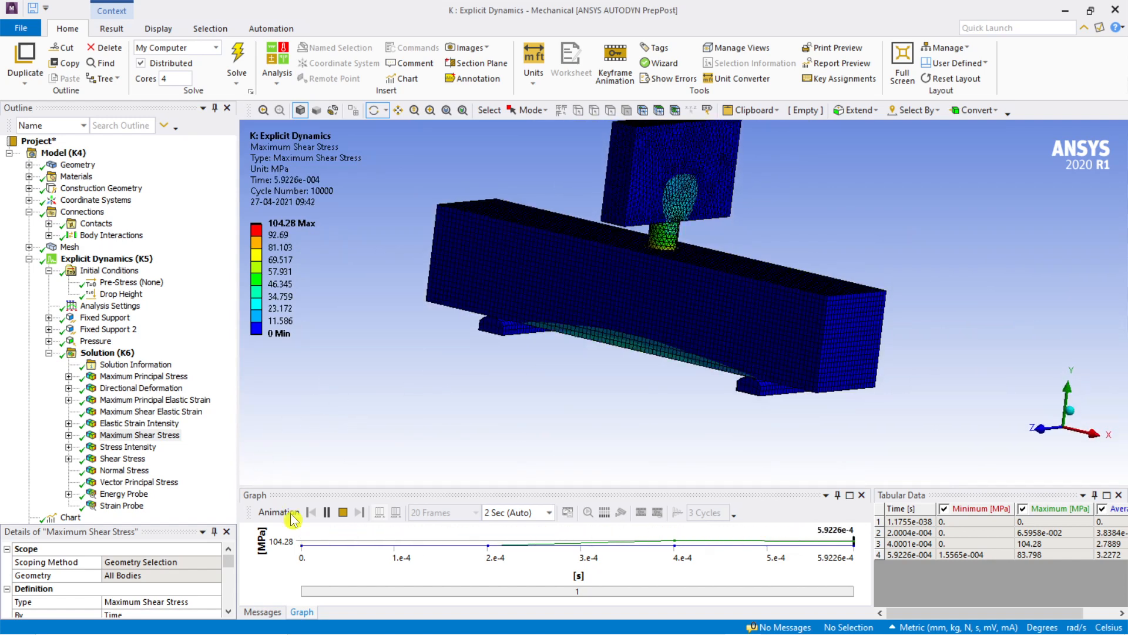
pyautogui.click(327, 512)
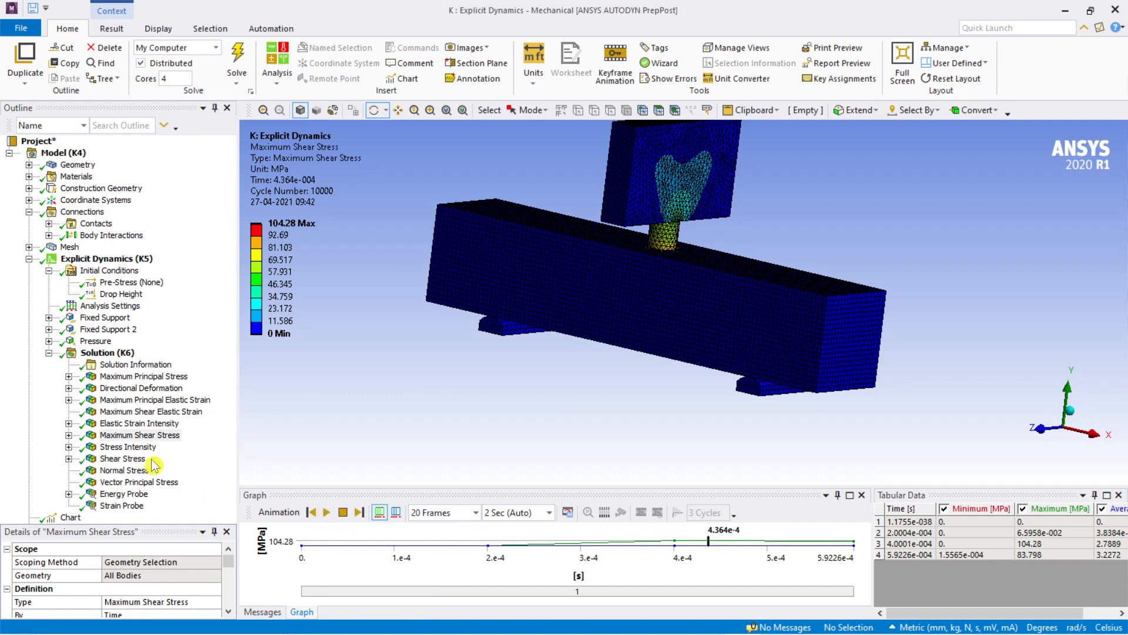
# Step: Display the Stress Intensity result, play its animation while inspecting the impactor tip, and pause it
pyautogui.click(129, 447)
pyautogui.moveTo(532, 314); pyautogui.dragTo(546, 392)
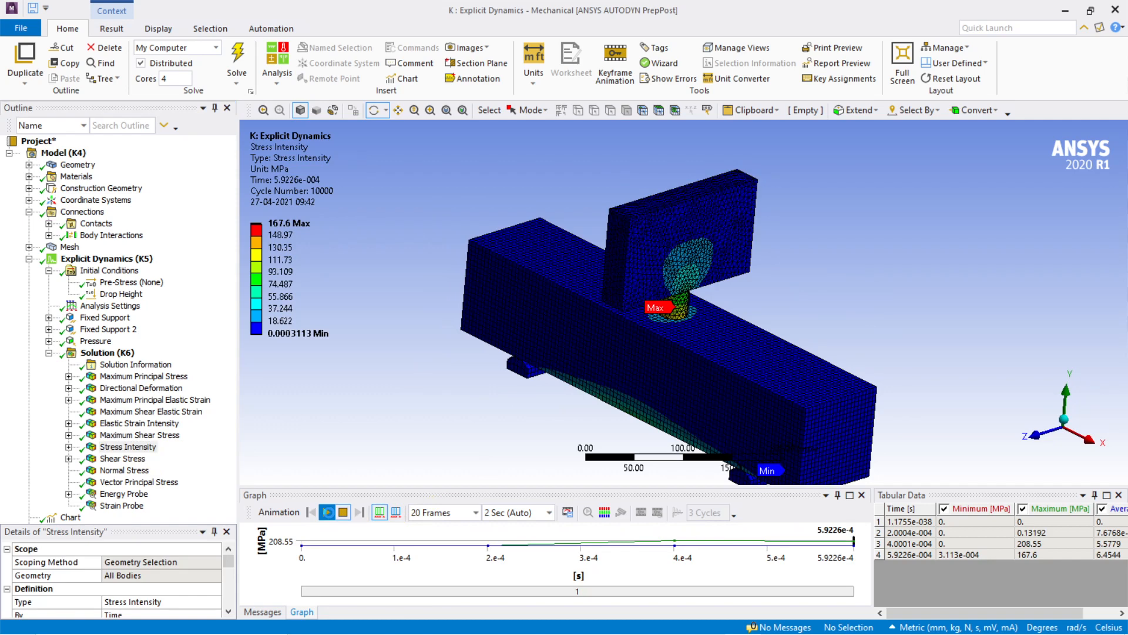
pyautogui.click(329, 513)
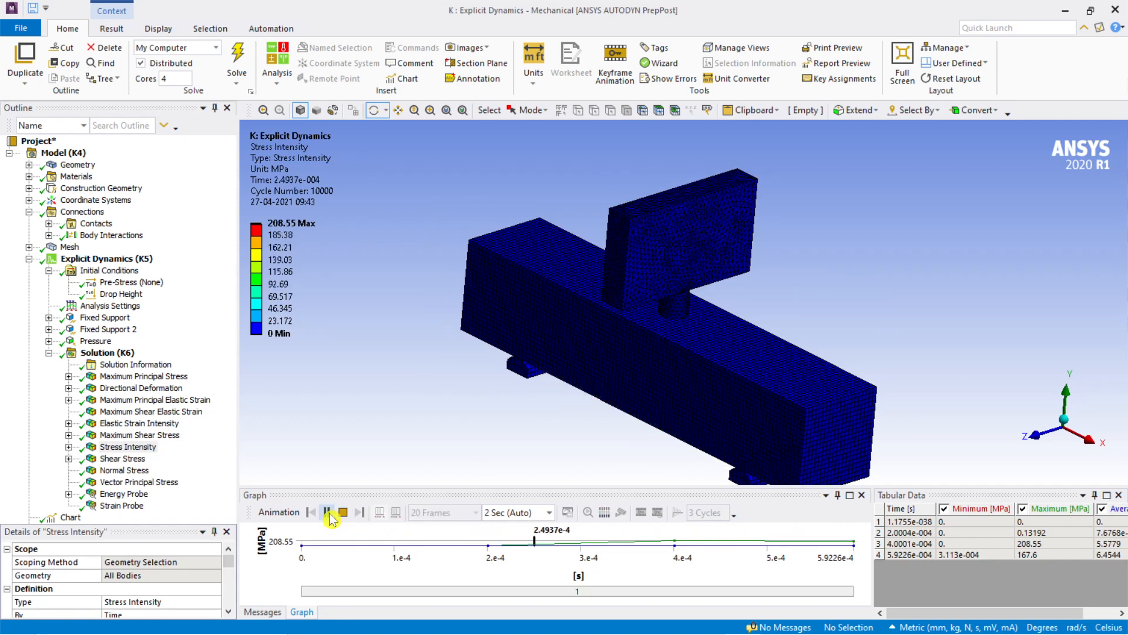
pyautogui.scroll(2, 676, 369)
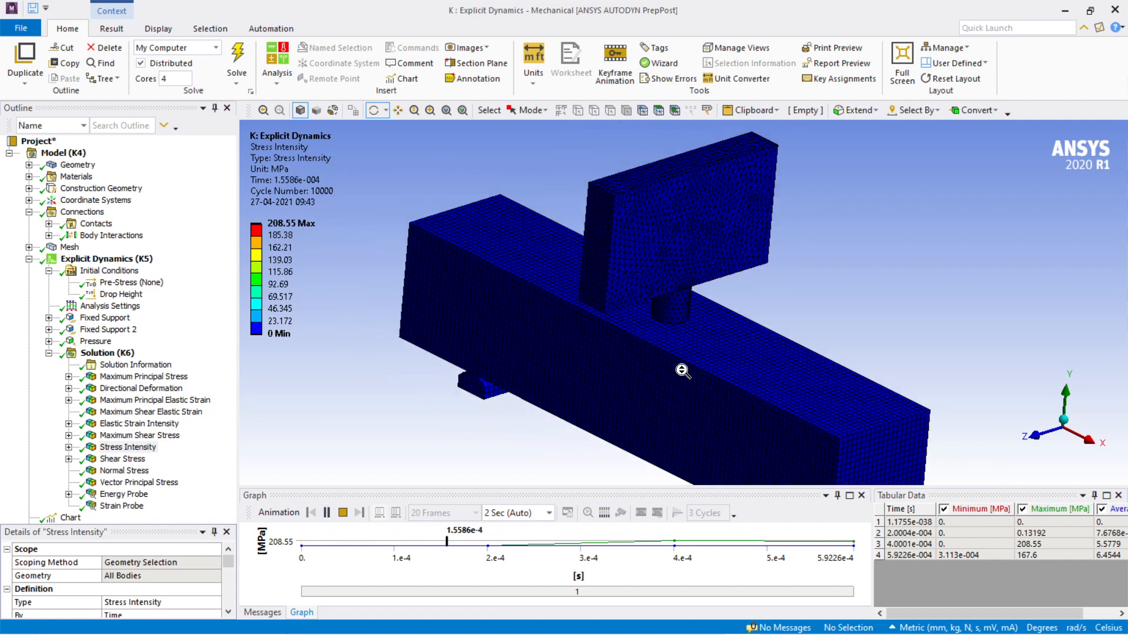
pyautogui.scroll(3, 679, 371)
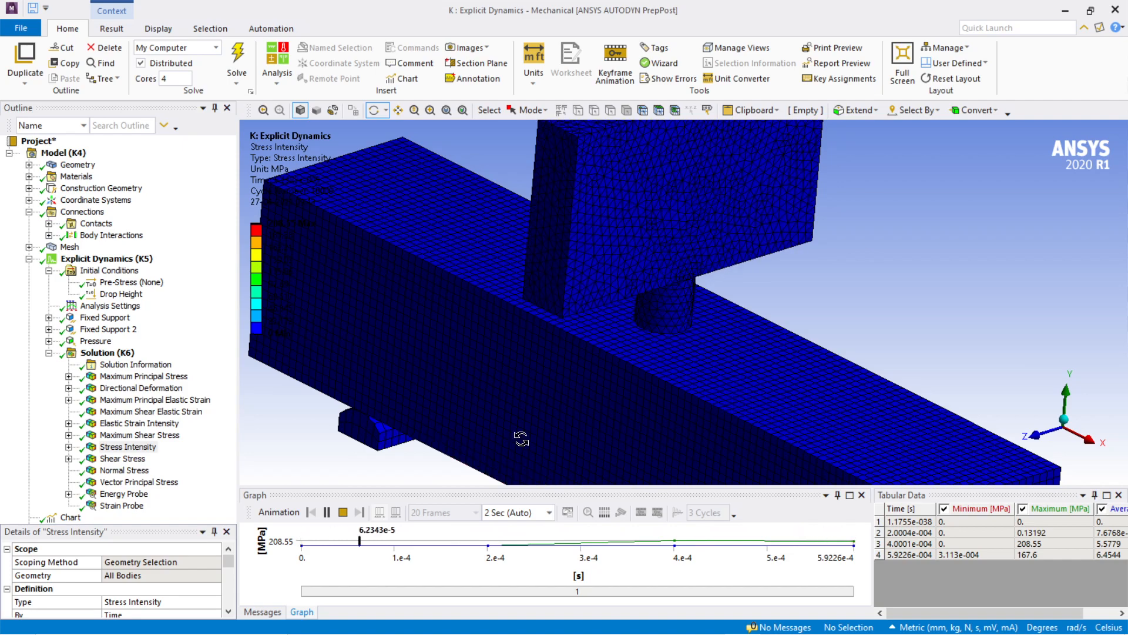
pyautogui.click(326, 512)
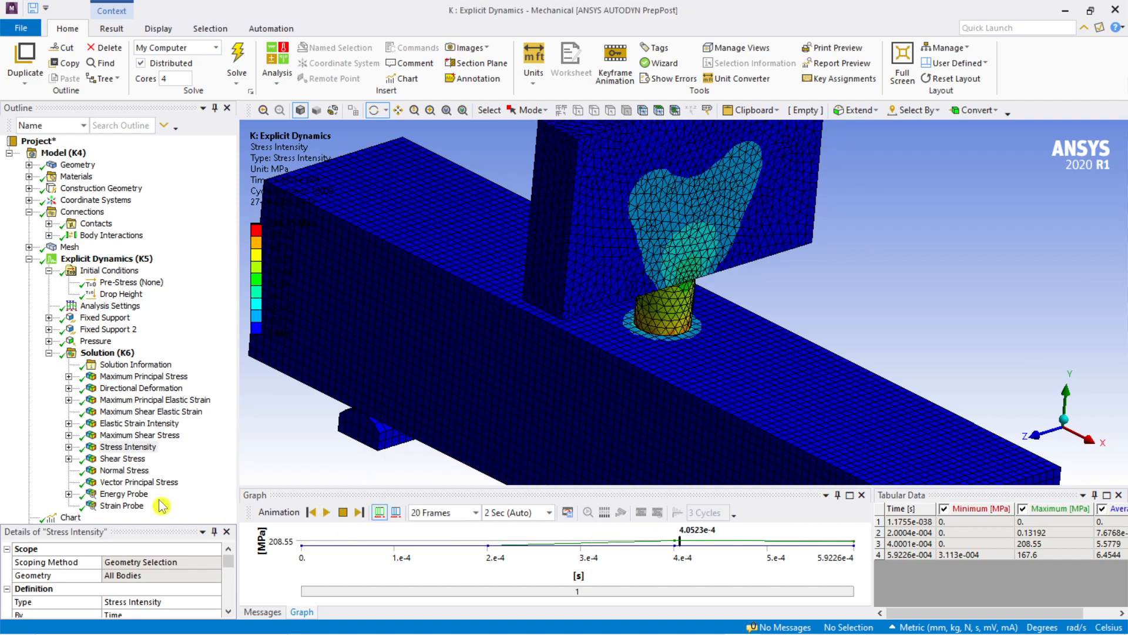
# Step: Display the XY-component Shear Stress result and inspect the beam's side and top around the impactor
pyautogui.click(125, 458)
pyautogui.scroll(-3, 675, 415)
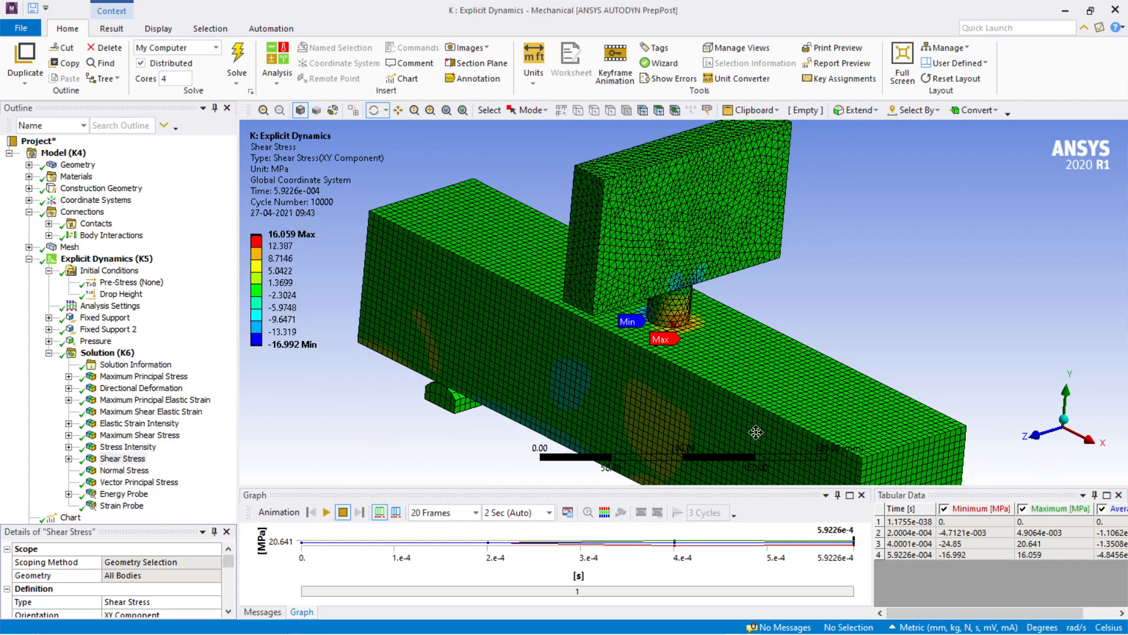
pyautogui.moveTo(756, 432); pyautogui.dragTo(791, 382)
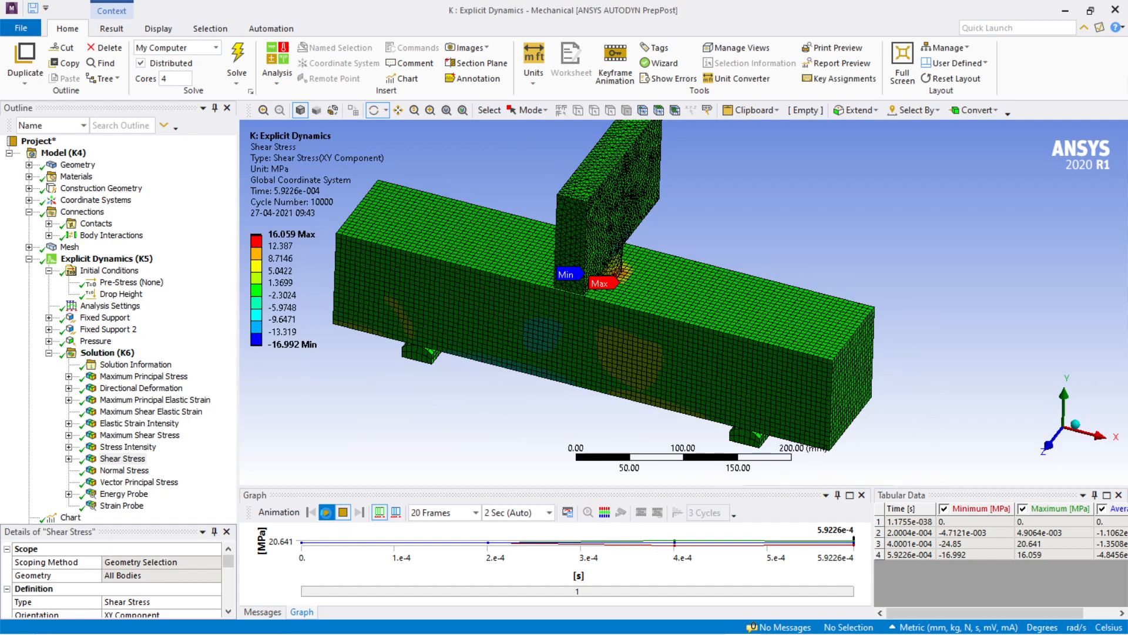
# Step: Play the Shear Stress animation, examine the stress around the impactor tip and along the beam, and pause the playback
pyautogui.click(327, 512)
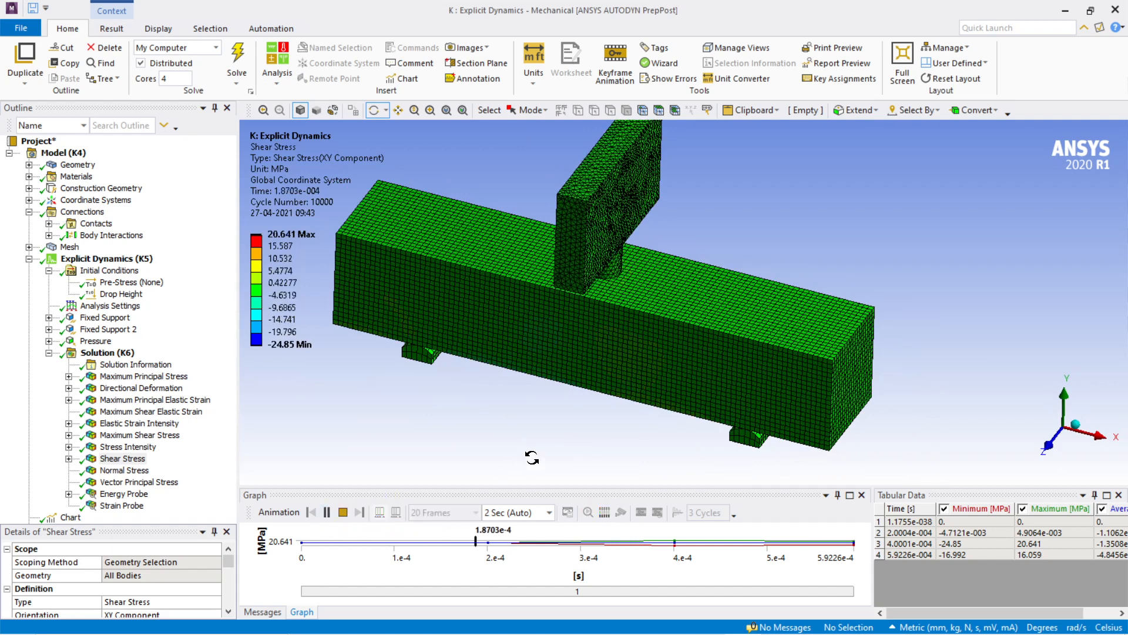
pyautogui.moveTo(581, 456)
pyautogui.mouseDown()
pyautogui.moveTo(572, 441)
pyautogui.moveTo(590, 446)
pyautogui.mouseUp()
pyautogui.scroll(5, 596, 317)
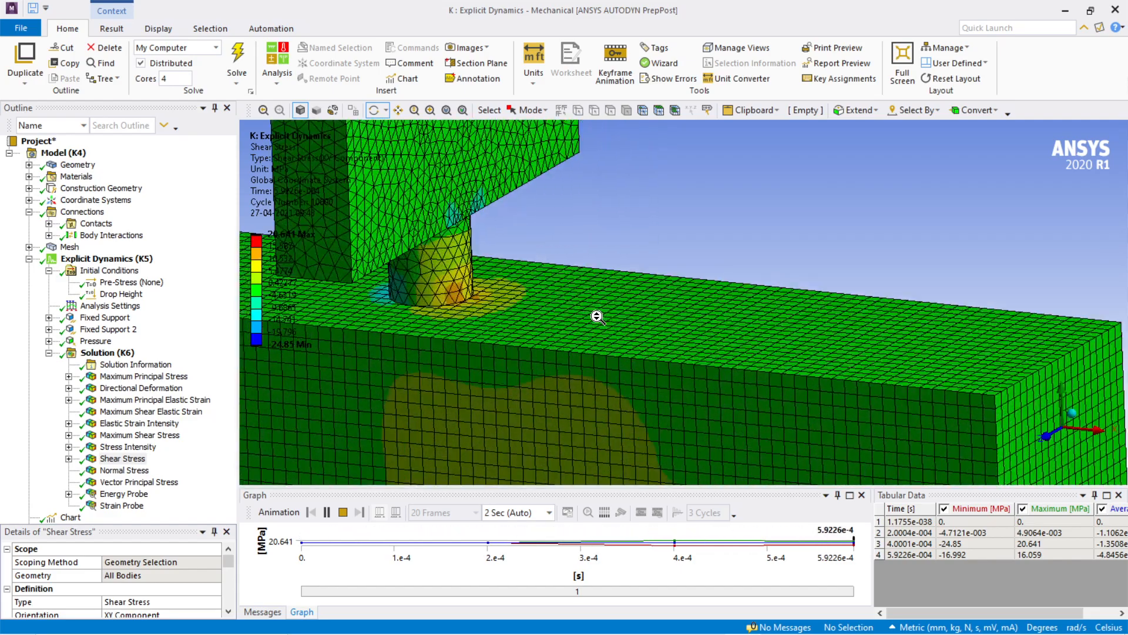
pyautogui.keyDown('ctrl'); pyautogui.moveTo(548, 315); pyautogui.dragTo(625, 259, button='middle'); pyautogui.keyUp('ctrl')
pyautogui.scroll(3, 910, 357)
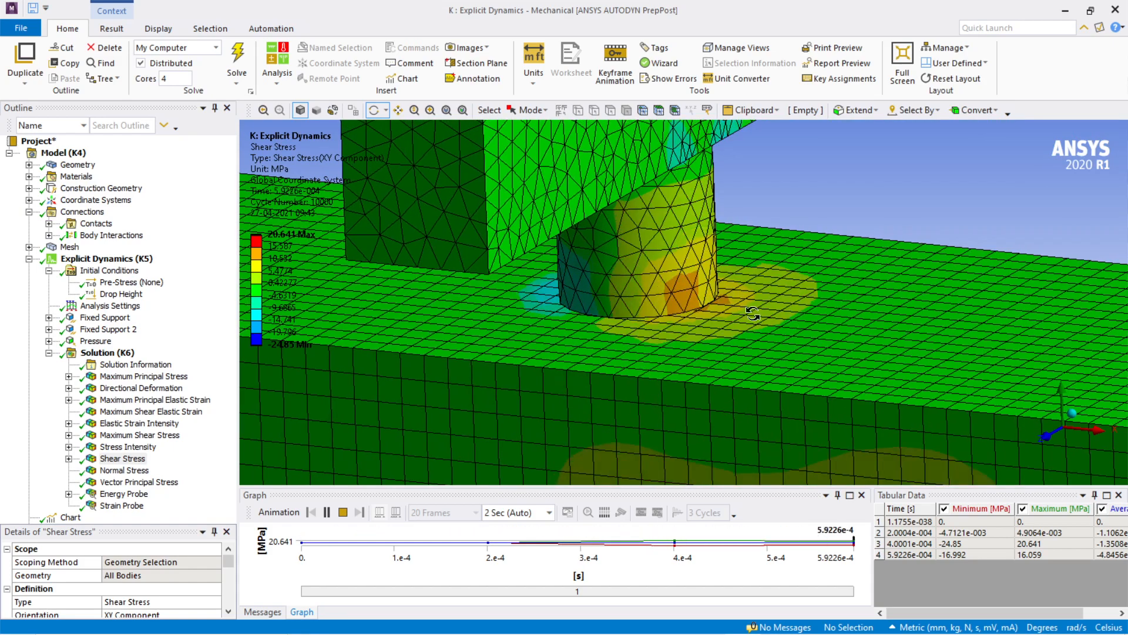
pyautogui.moveTo(636, 378); pyautogui.dragTo(693, 320, button='middle')
pyautogui.scroll(-6, 693, 320)
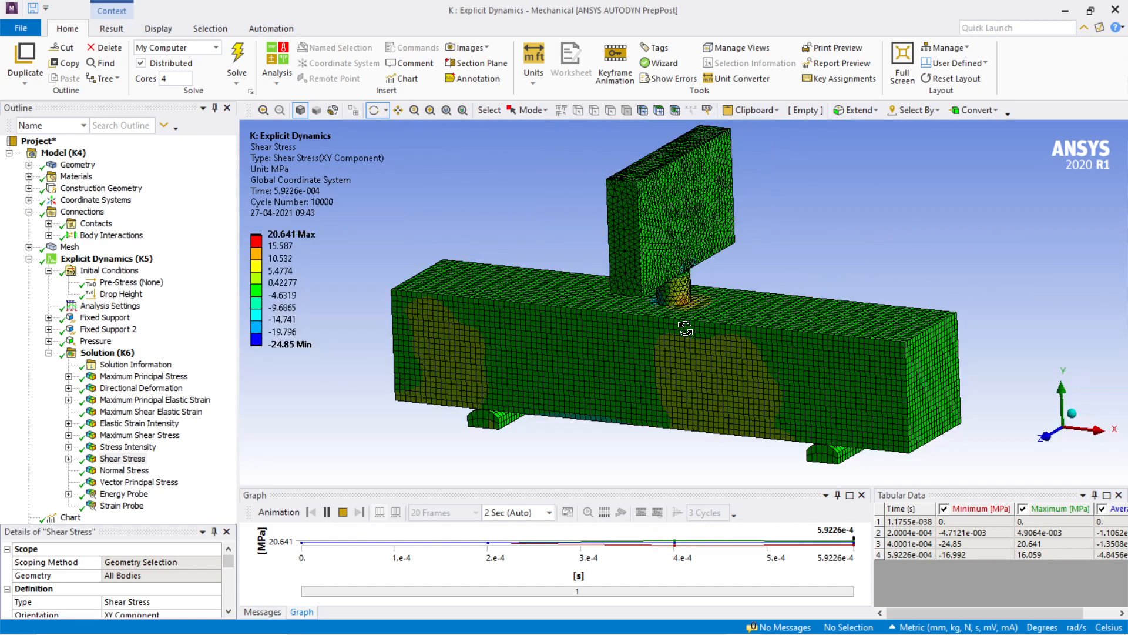
pyautogui.click(327, 515)
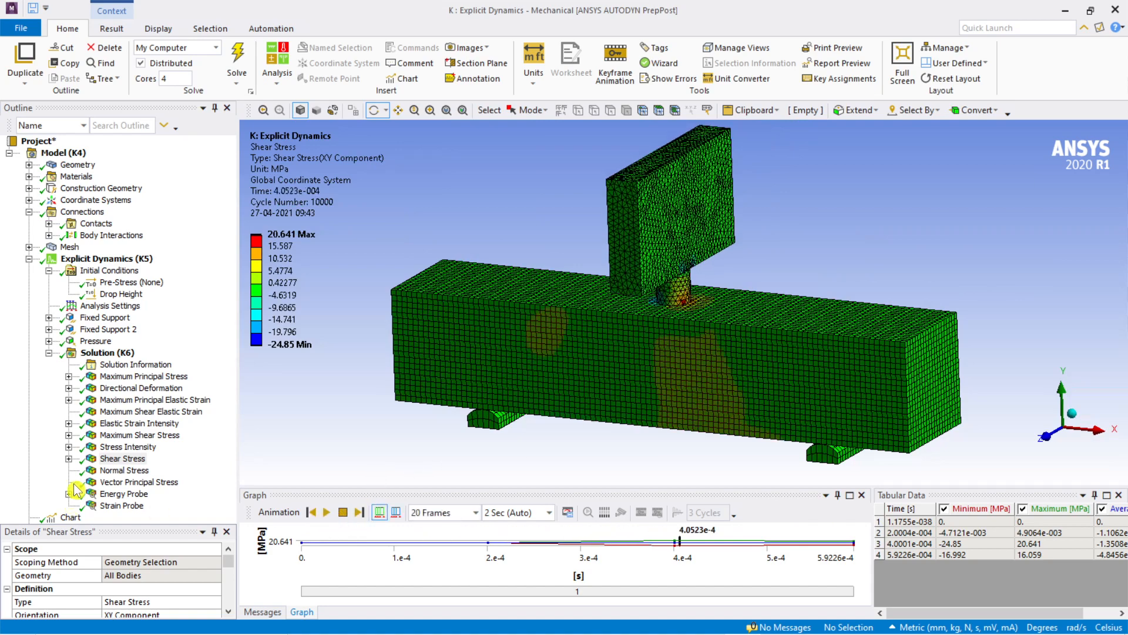
# Step: Display the X-axis Normal Stress result and inspect its distribution over the beam and impactor
pyautogui.click(127, 472)
pyautogui.scroll(5, 705, 333)
pyautogui.scroll(-3, 652, 377)
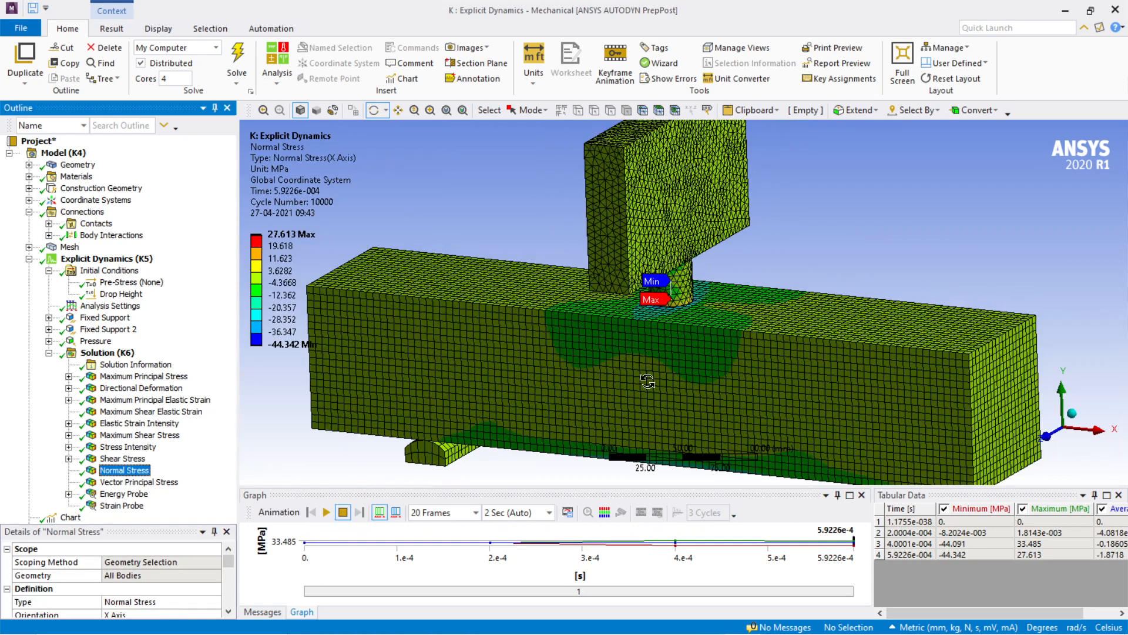
pyautogui.scroll(-1, 647, 381)
# Step: Play the Normal Stress animation, examine the contact area under the impactor tip, and stop the playback
pyautogui.click(325, 513)
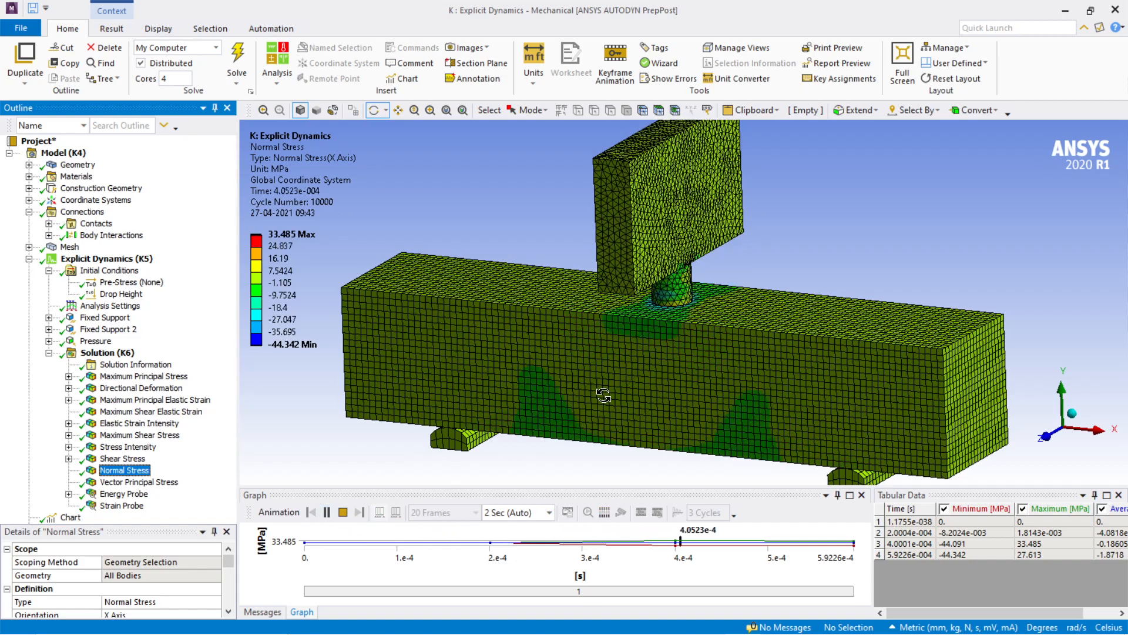
pyautogui.scroll(5, 716, 298)
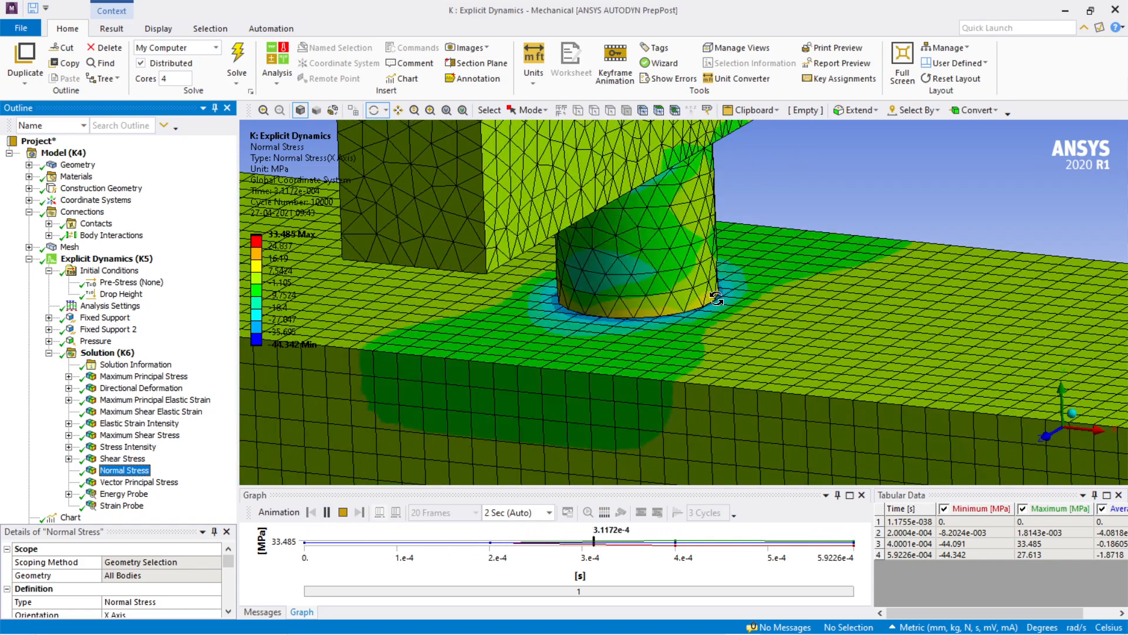
pyautogui.scroll(-6, 716, 298)
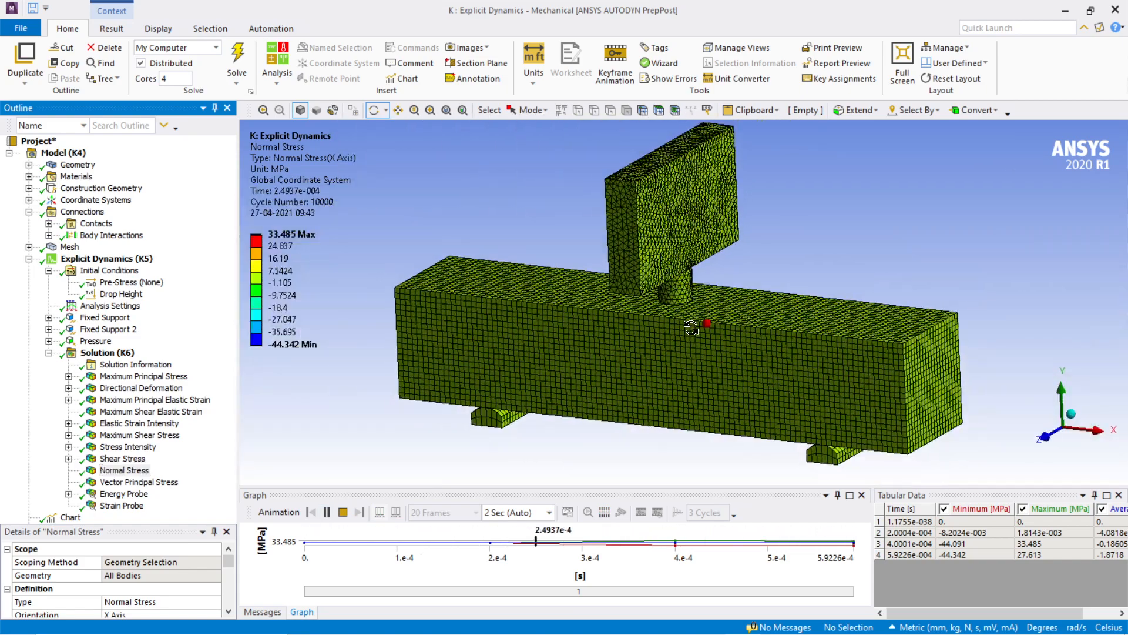
pyautogui.moveTo(691, 327); pyautogui.dragTo(723, 352)
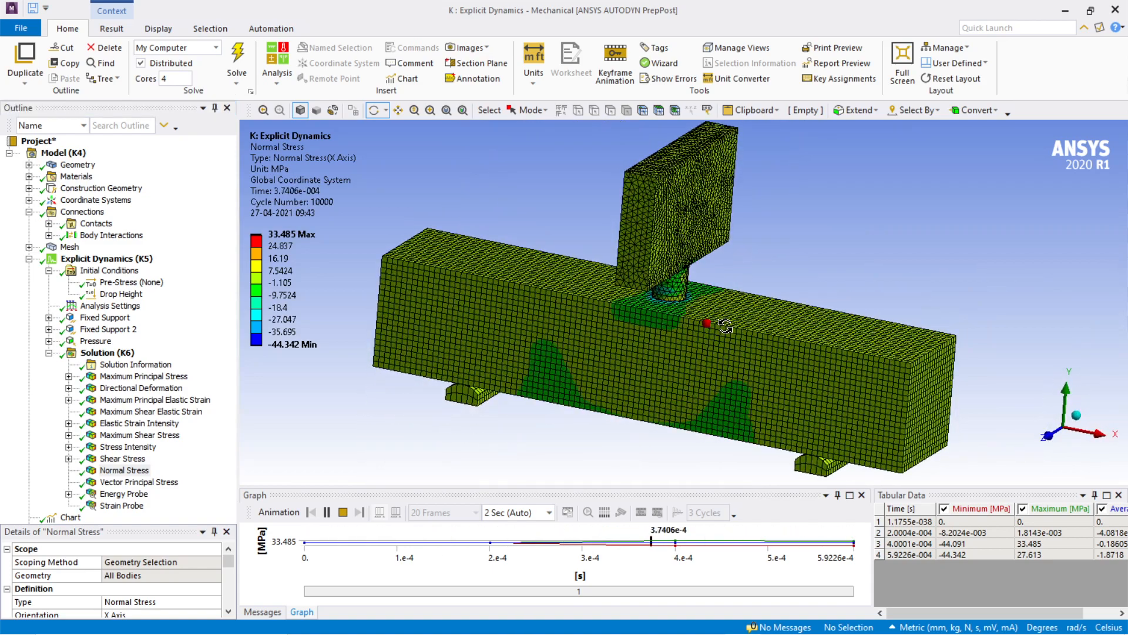
pyautogui.click(343, 513)
# Step: Display the Vector Principal Stress result and inspect the beam and impactor from several angles
pyautogui.click(150, 481)
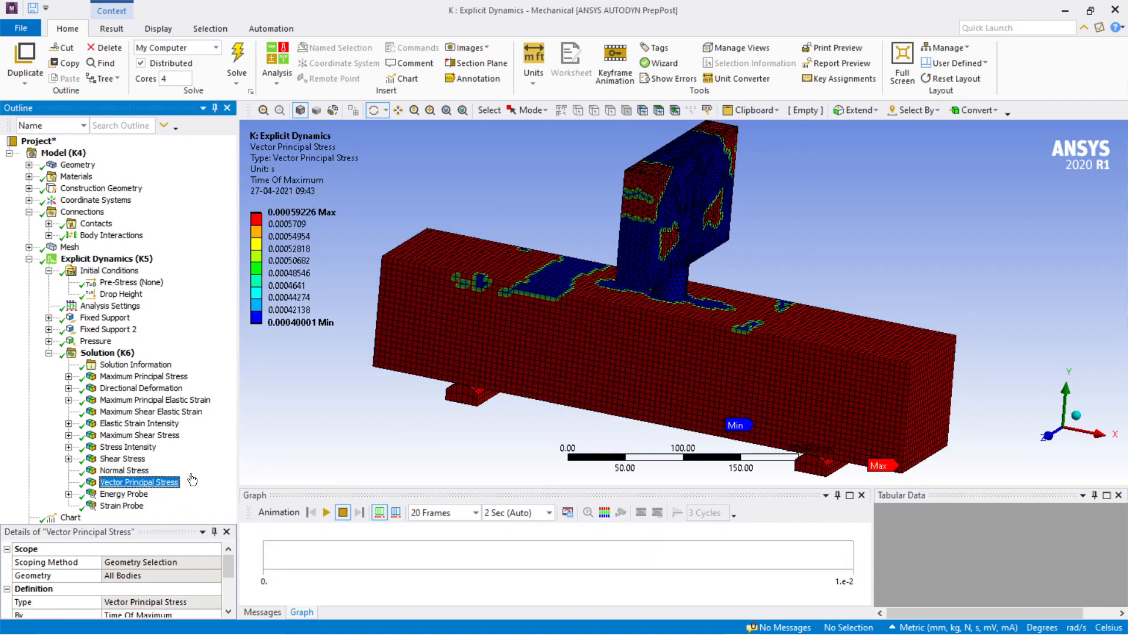
pyautogui.scroll(3, 615, 392)
pyautogui.scroll(-5, 618, 390)
pyautogui.keyDown('ctrl'); pyautogui.moveTo(621, 390); pyautogui.dragTo(617, 402, button='middle'); pyautogui.keyUp('ctrl')
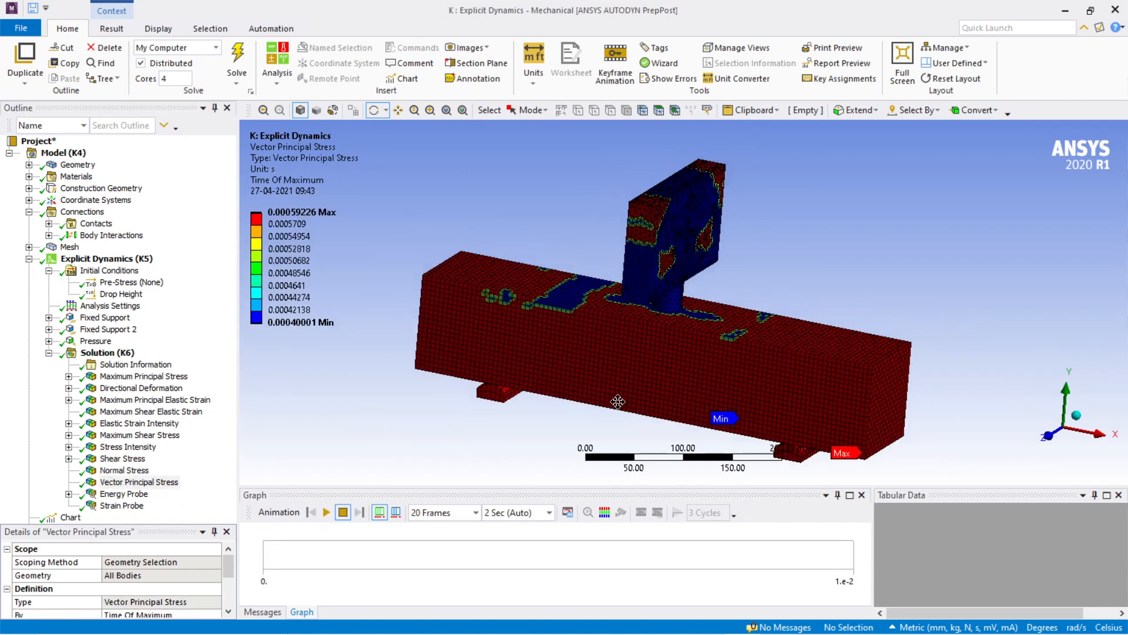
pyautogui.moveTo(617, 403); pyautogui.dragTo(619, 411)
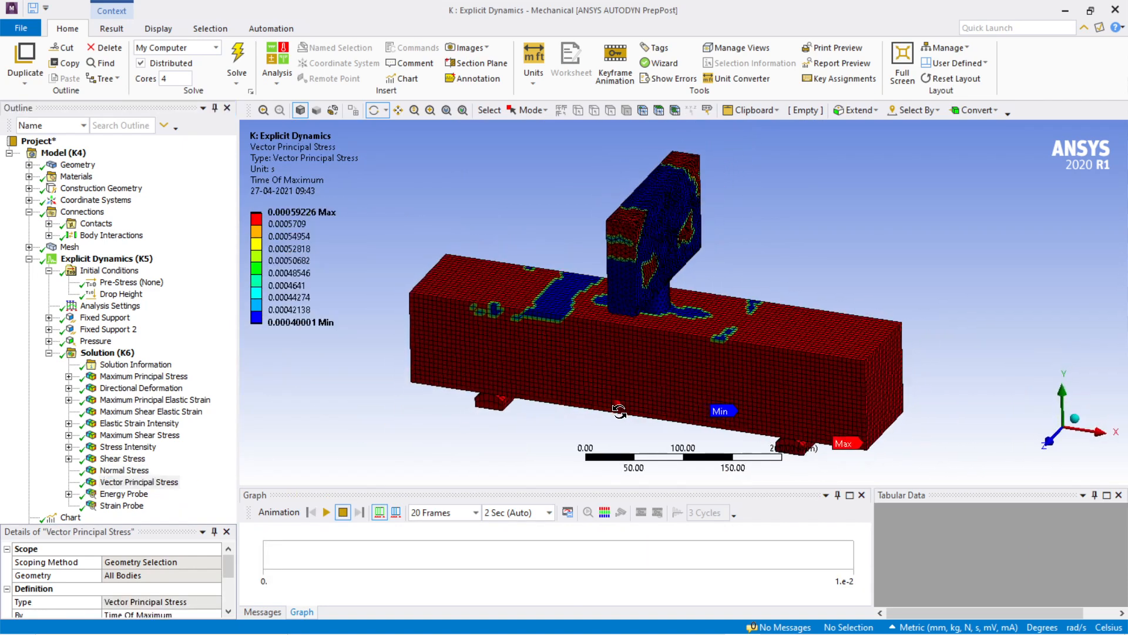
# Step: Play the Vector Principal Stress animation, examine the beam and impactor up close, and pause the playback
pyautogui.click(327, 512)
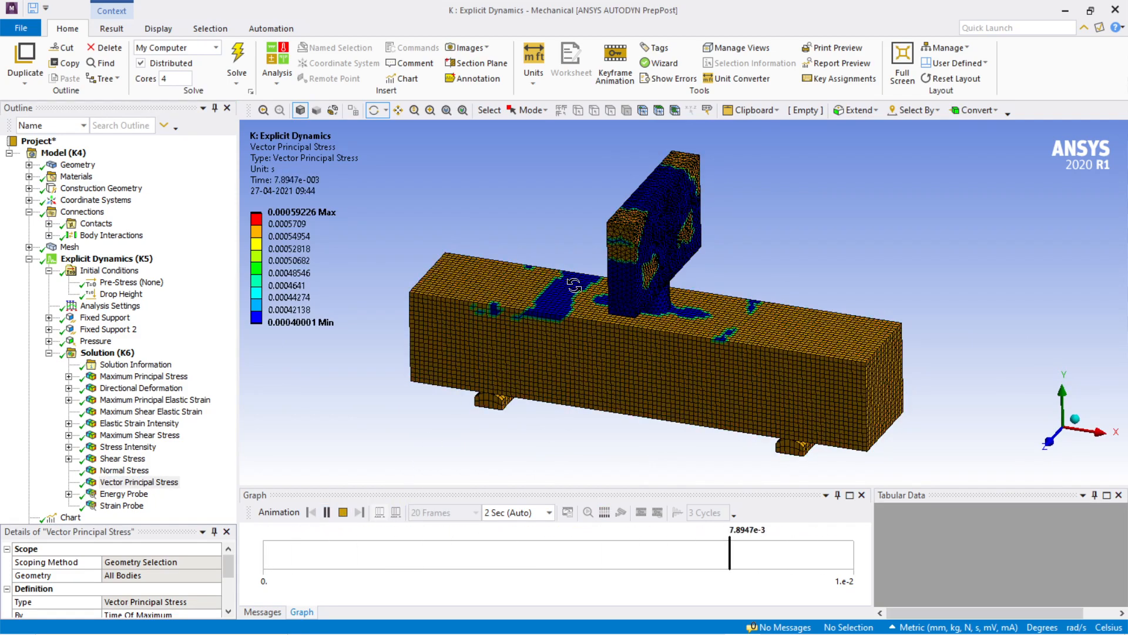
pyautogui.scroll(2, 788, 222)
pyautogui.scroll(-2, 788, 223)
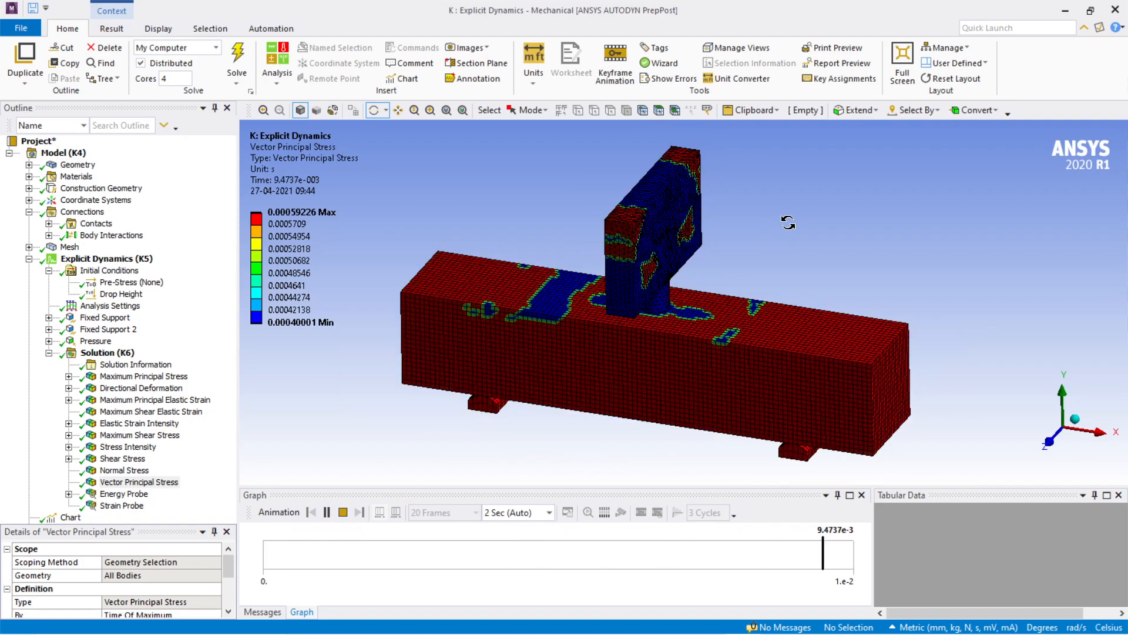
pyautogui.scroll(2, 788, 222)
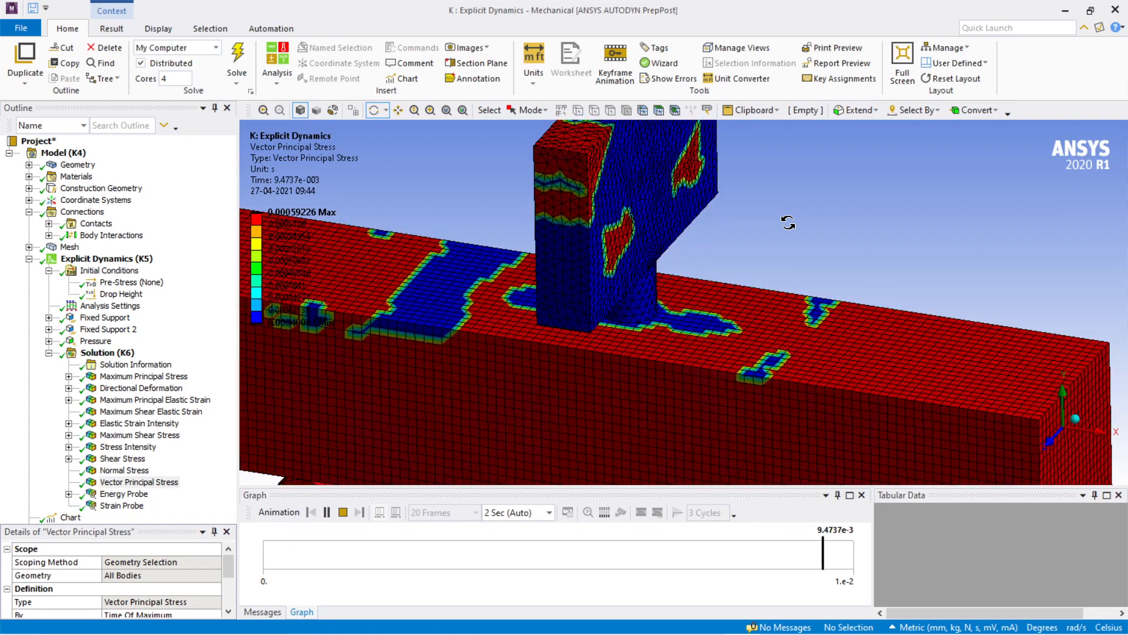
pyautogui.scroll(-3, 776, 243)
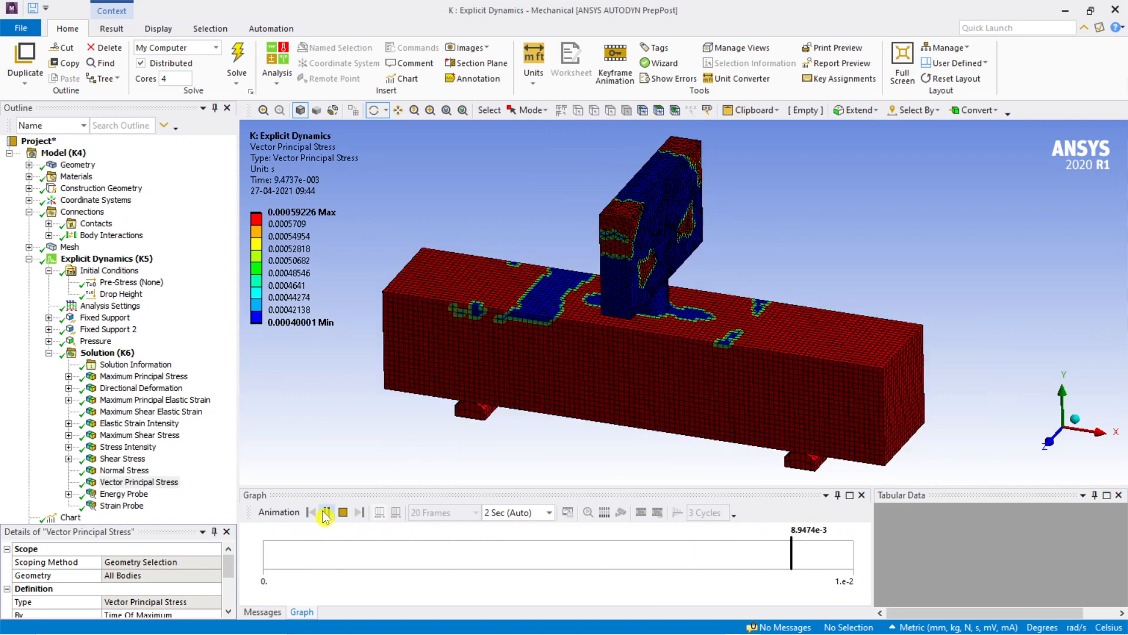
pyautogui.click(326, 511)
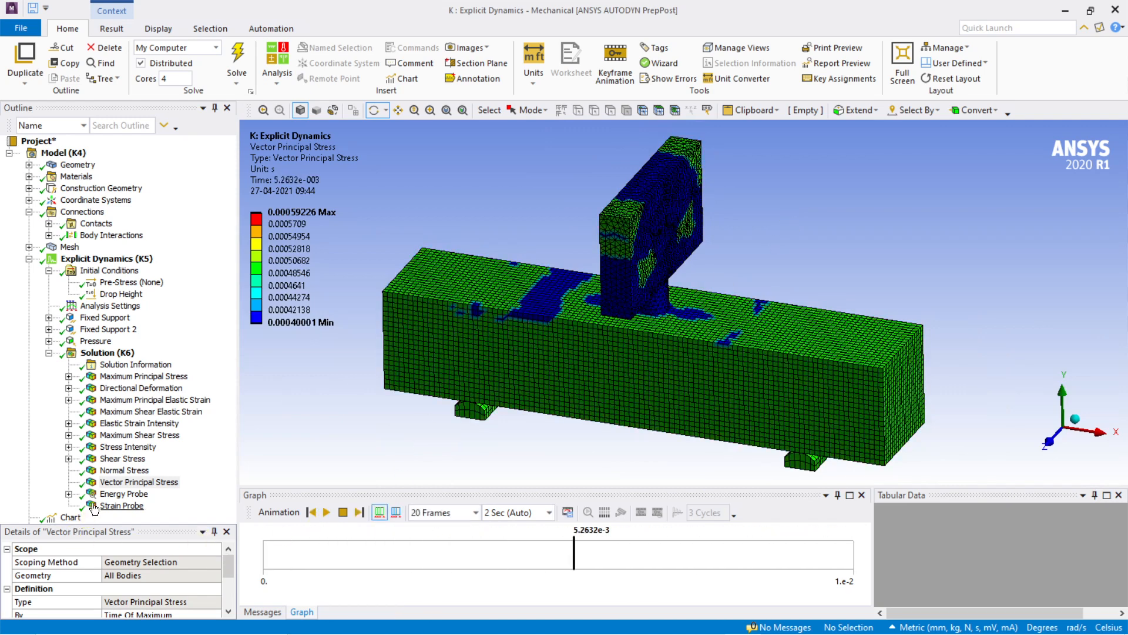
# Step: Display the Energy Probe result with an enlarged graph and mark the 4.0001e-4 s point on the internal energy curve
pyautogui.click(115, 496)
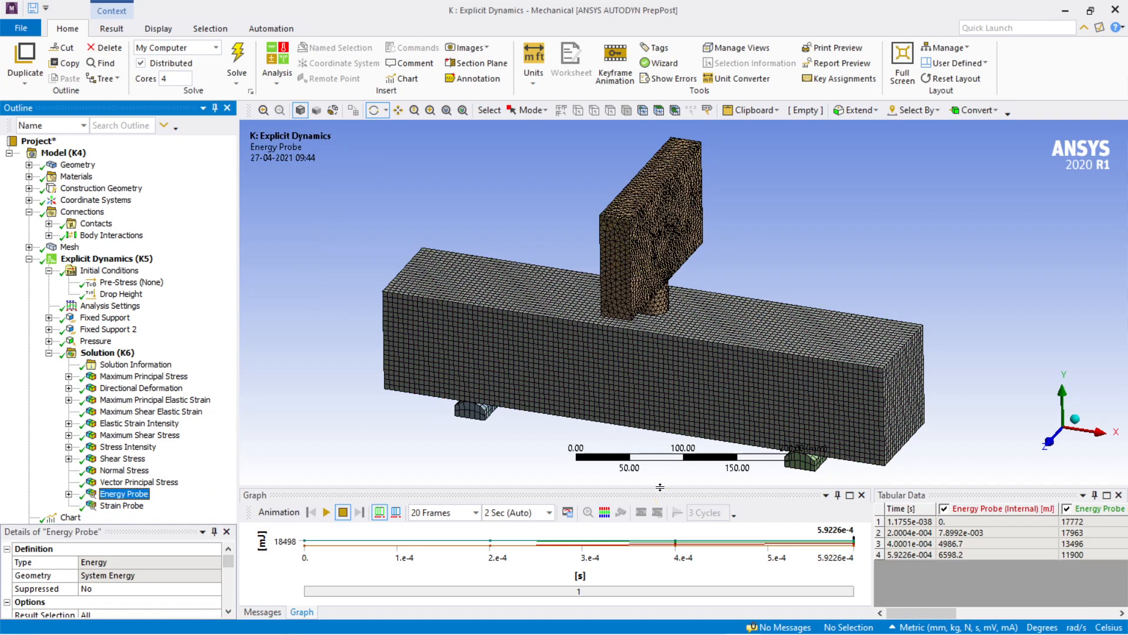
pyautogui.moveTo(660, 484); pyautogui.dragTo(677, 304)
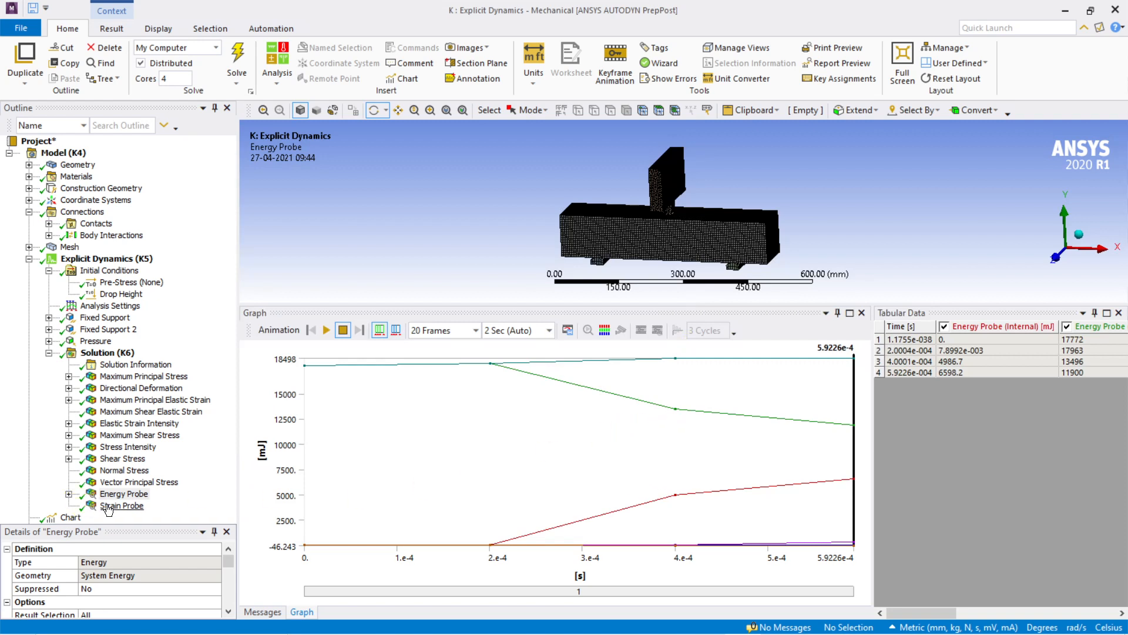
pyautogui.scroll(-2, 784, 275)
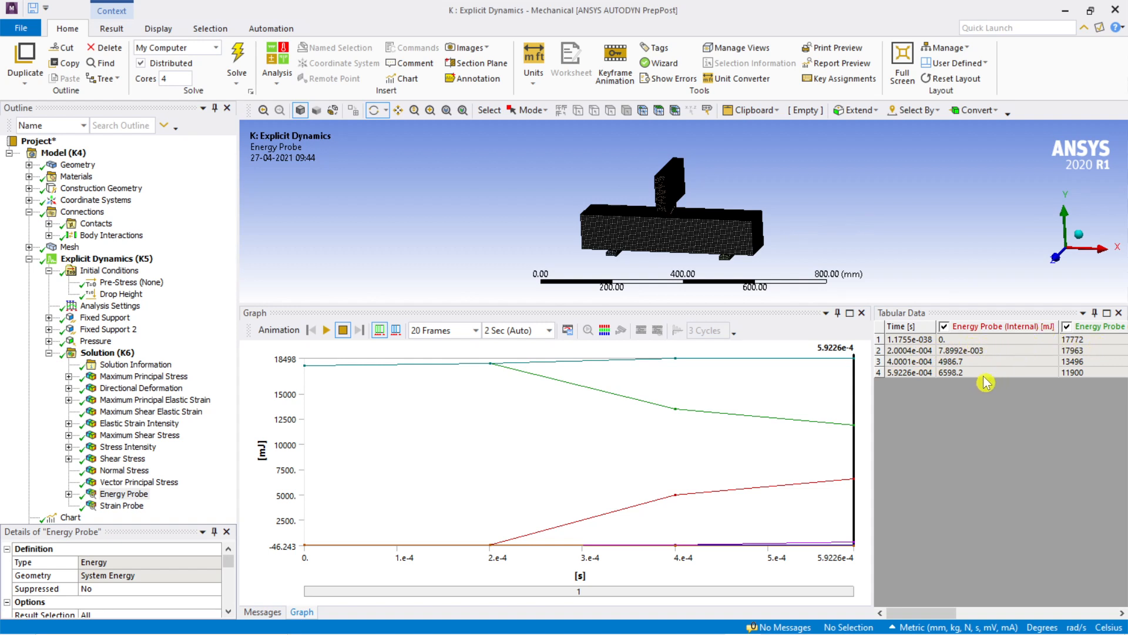
pyautogui.click(903, 363)
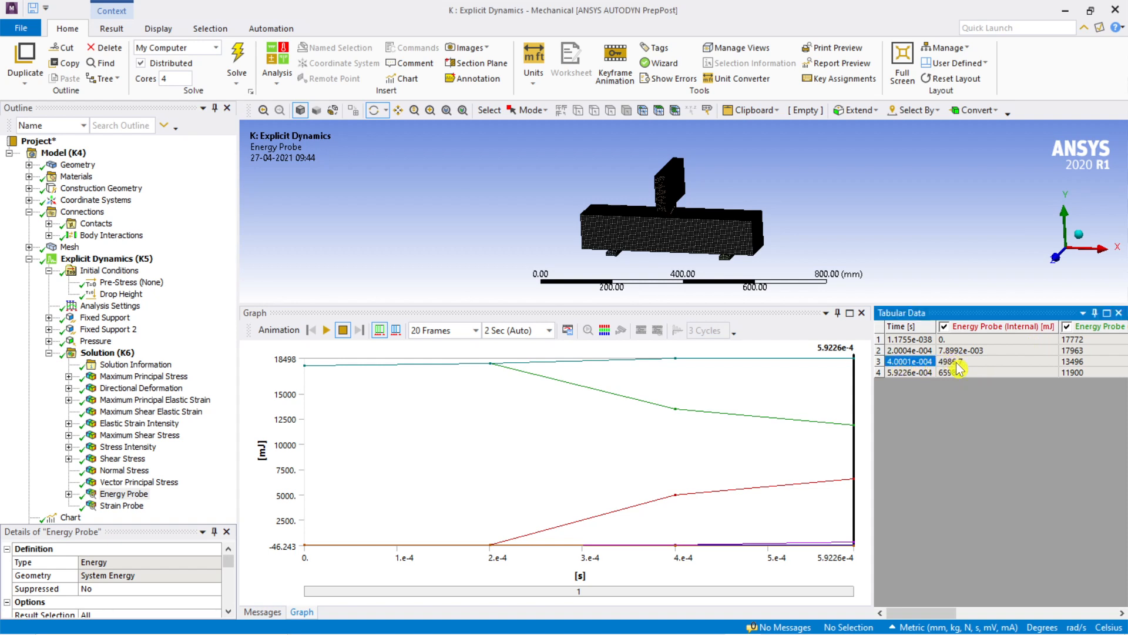
pyautogui.click(676, 497)
pyautogui.click(677, 498)
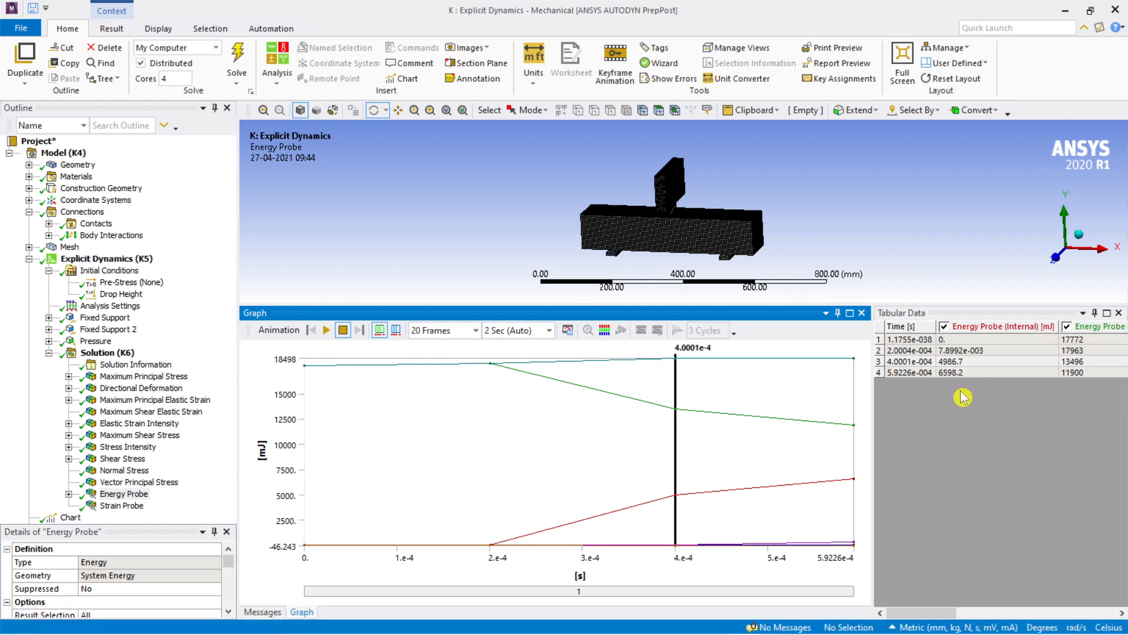
# Step: Switch to alwesabi2020.pdf in Edge and zoom in on the impact energy columns of Table 5, the drop hammer results
pyautogui.moveTo(650, 632)
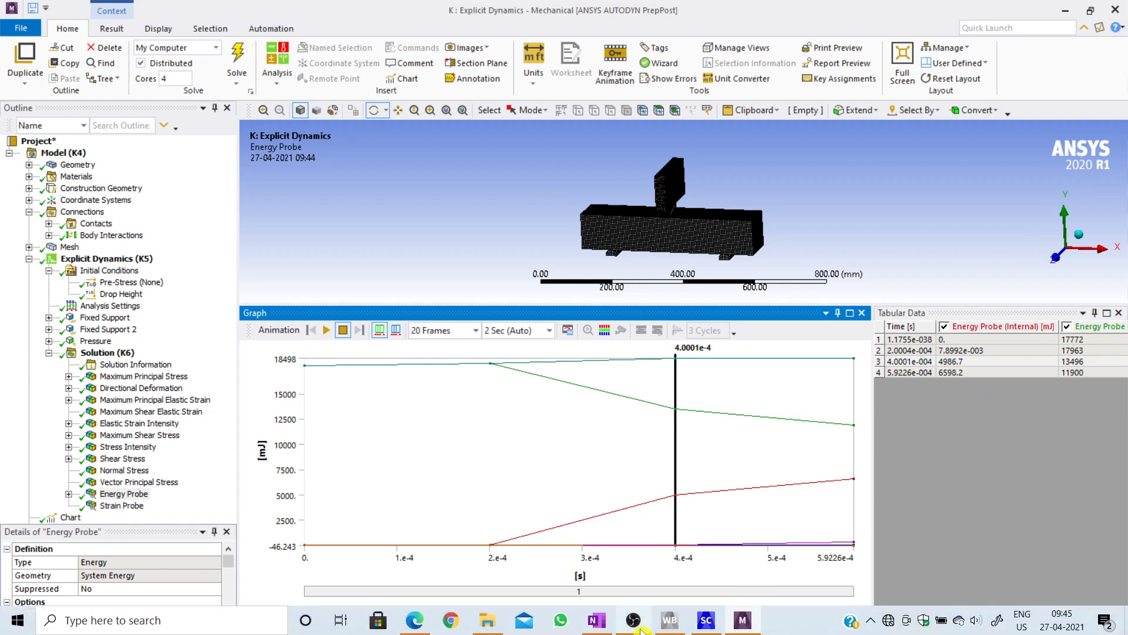
pyautogui.click(415, 620)
pyautogui.scroll(10, 711, 377)
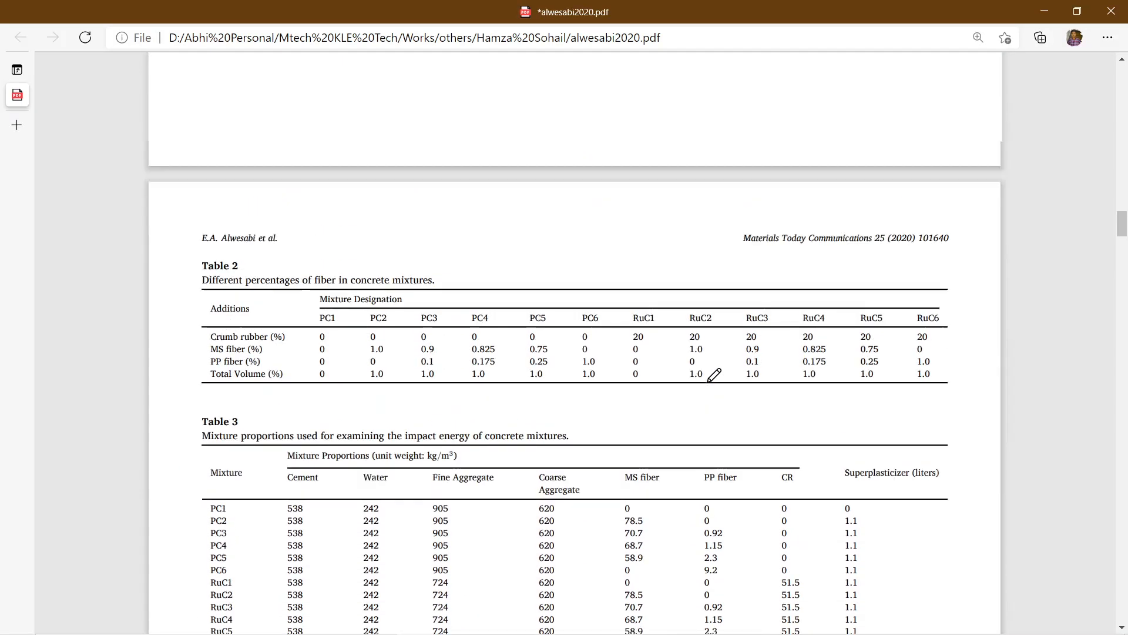
pyautogui.scroll(-20, 713, 374)
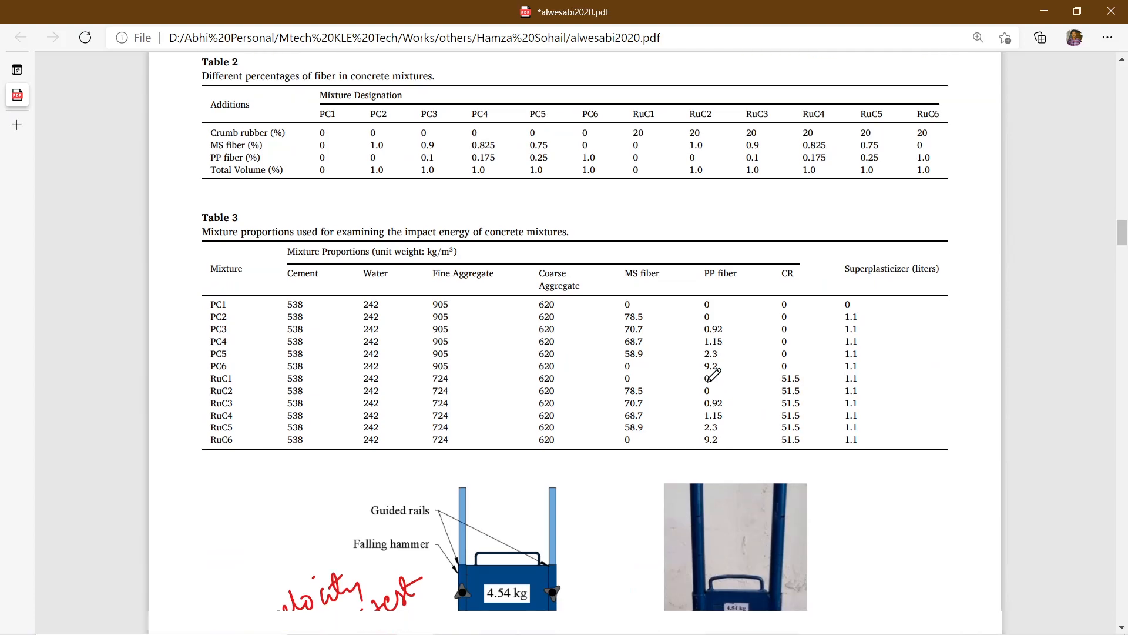
pyautogui.scroll(-20, 713, 374)
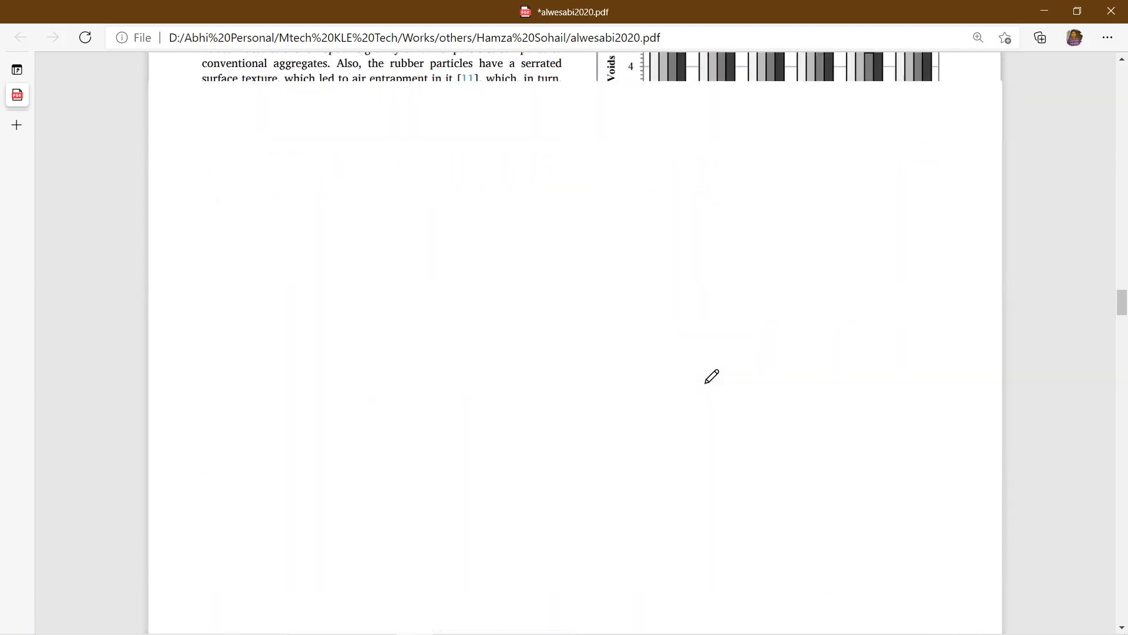
pyautogui.scroll(-10, 711, 377)
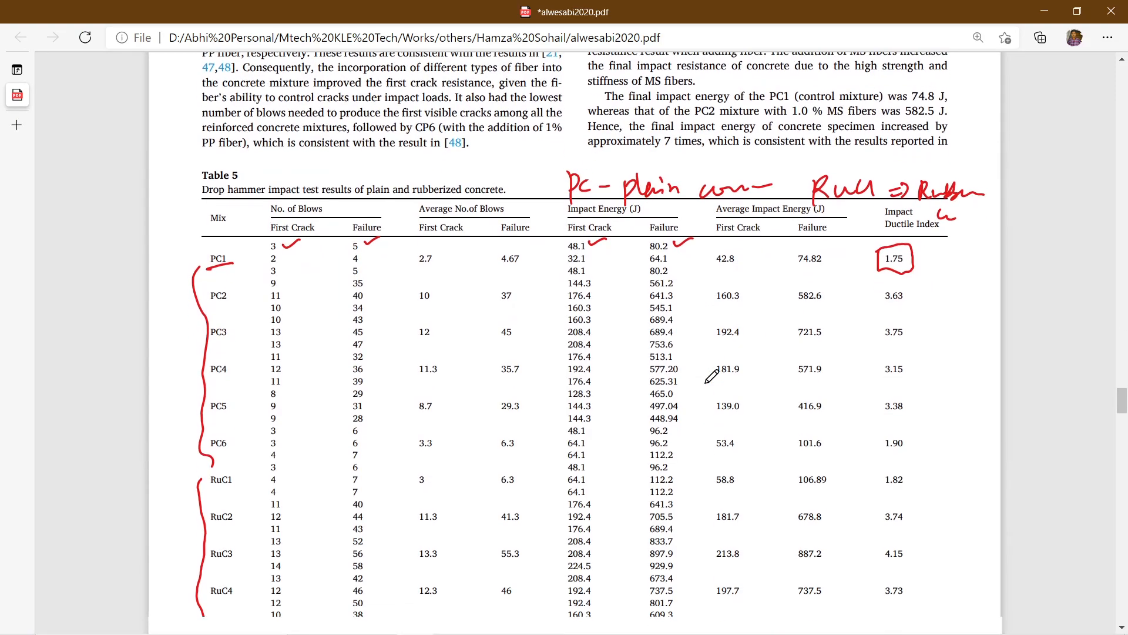
pyautogui.keyDown('ctrl'); pyautogui.scroll(5, 609, 326); pyautogui.keyUp('ctrl')
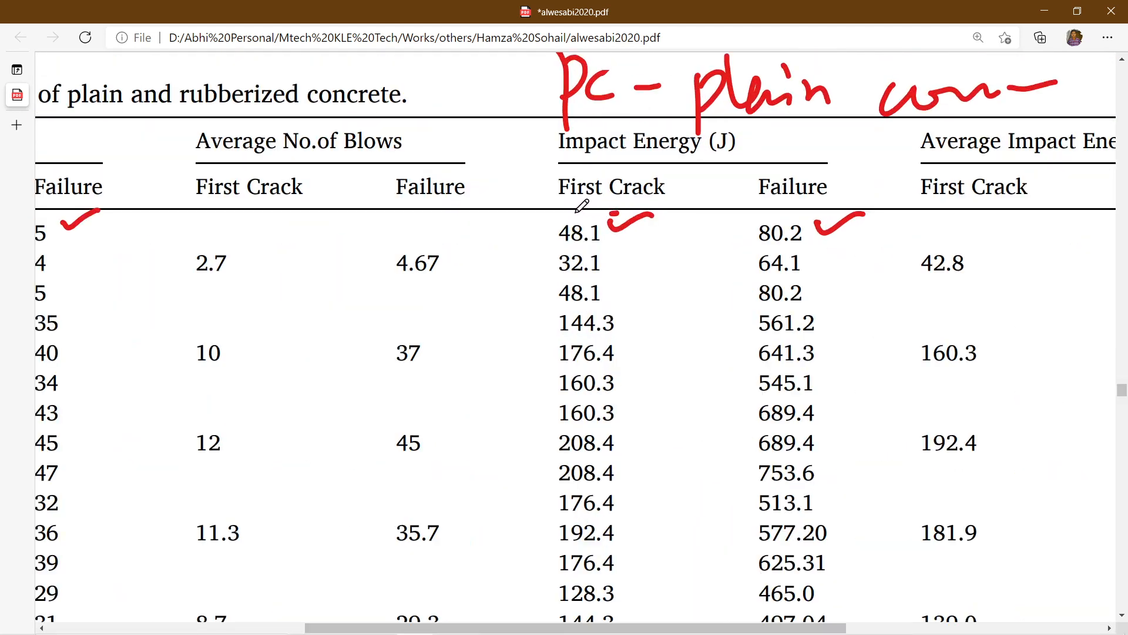
# Step: Circle the 48.1 J first-crack impact energy in the first PC1 row, and erase the circle together with the adjacent tick mark
pyautogui.moveTo(614, 212)
pyautogui.mouseDown()
pyautogui.moveTo(551, 219)
pyautogui.moveTo(610, 251)
pyautogui.mouseUp()
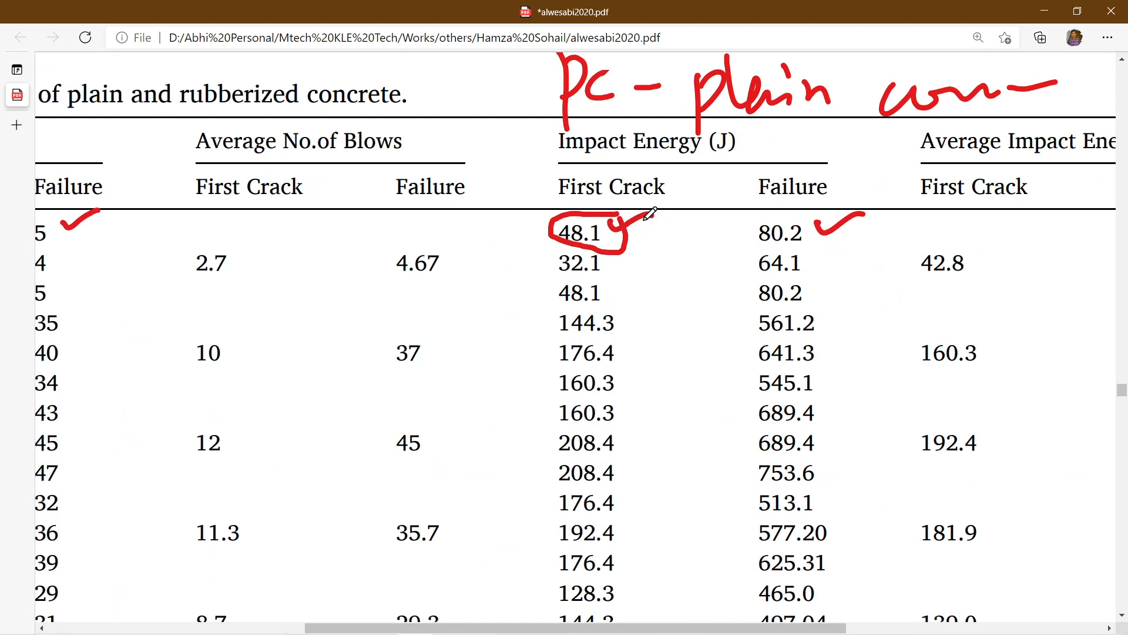
pyautogui.moveTo(649, 76)
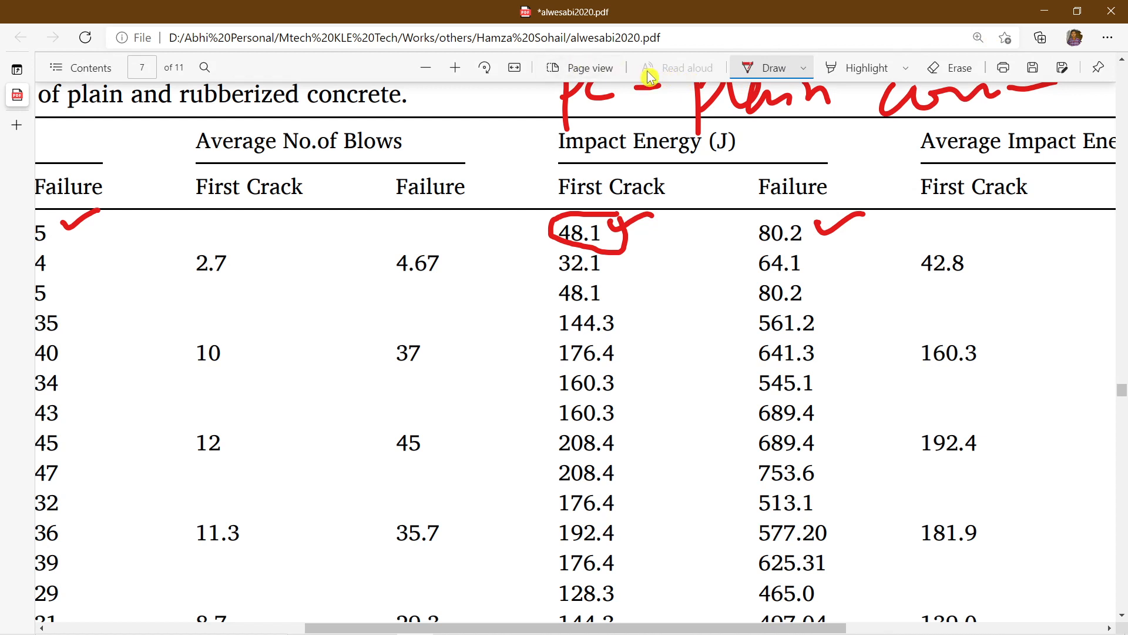
pyautogui.click(947, 68)
pyautogui.moveTo(637, 232); pyautogui.dragTo(612, 220)
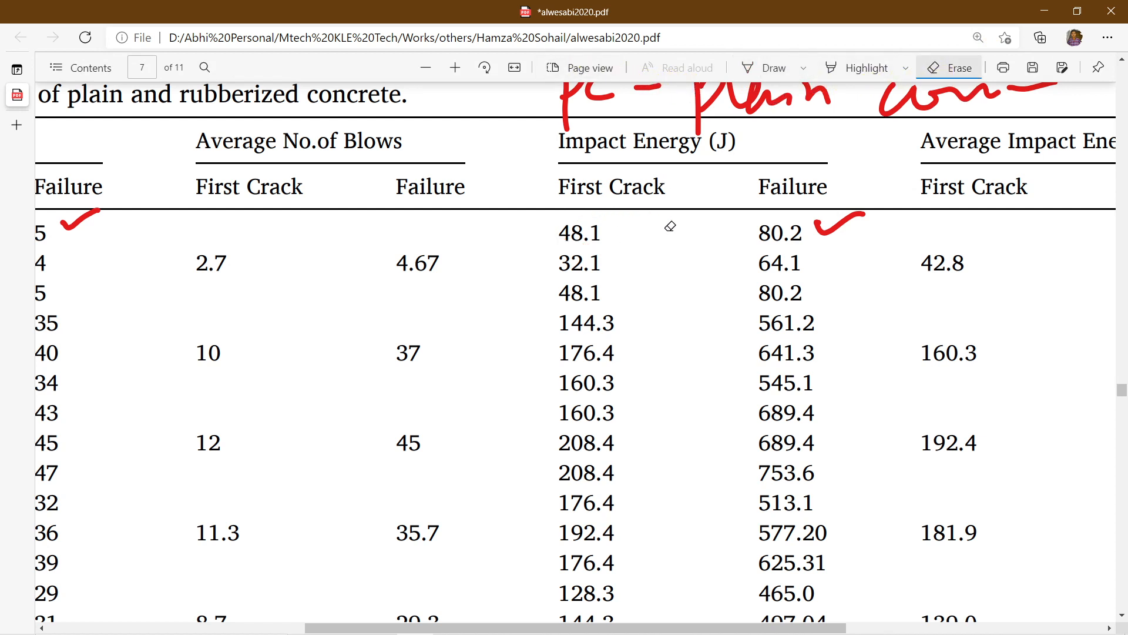
# Step: Compare the Energy Probe graph in Mechanical with the paper's Table 5 impact energies, ending back in Mechanical
pyautogui.moveTo(642, 633)
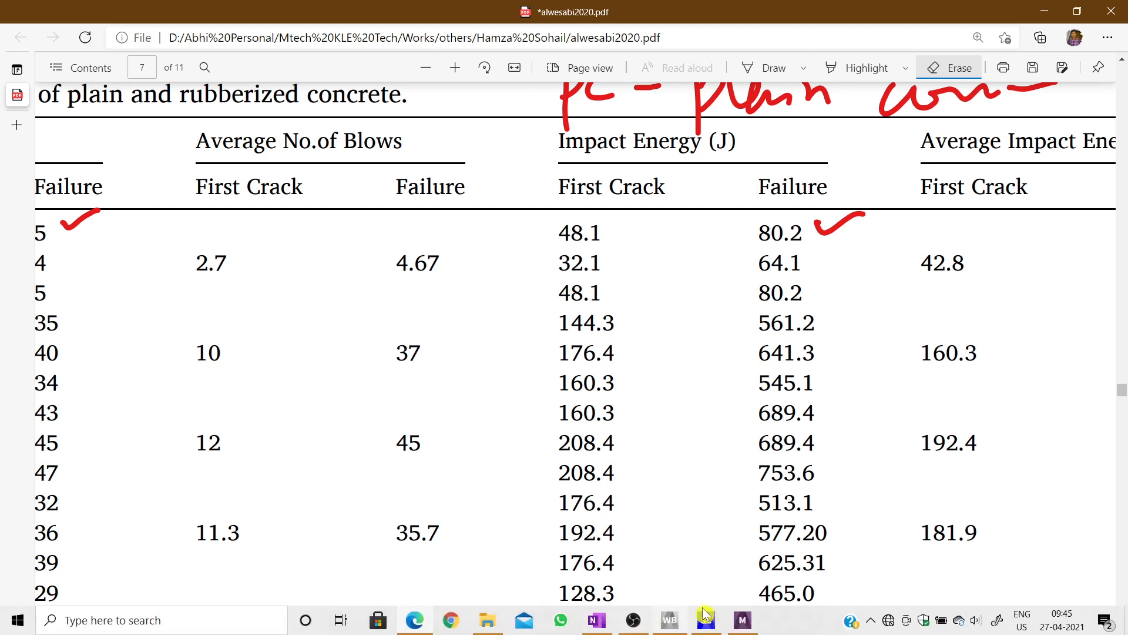
pyautogui.click(743, 623)
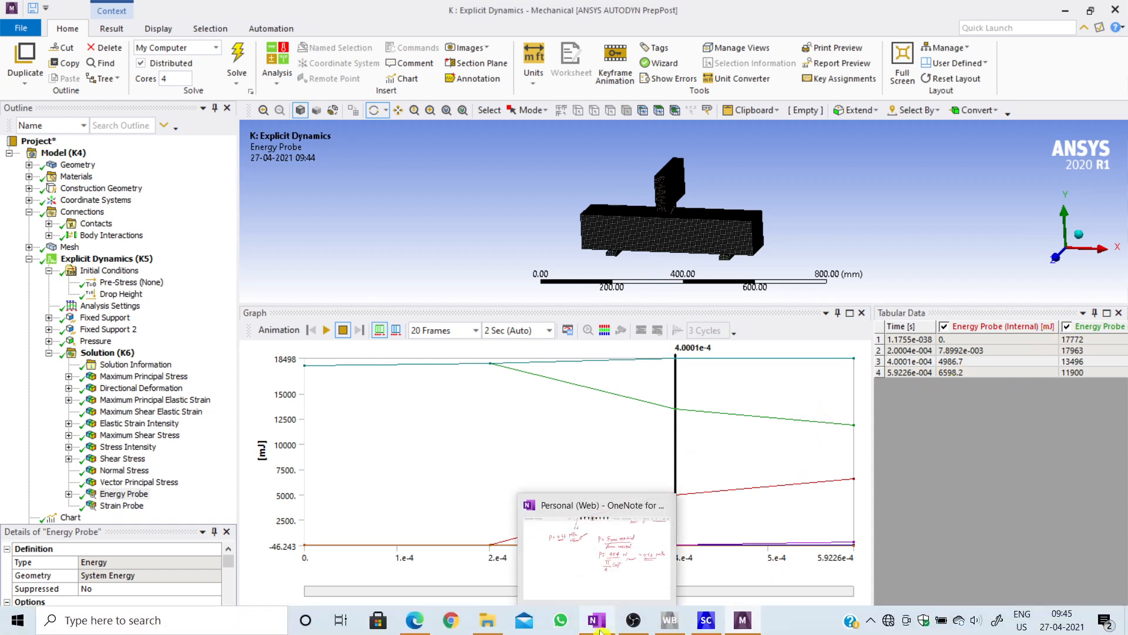
pyautogui.moveTo(733, 630)
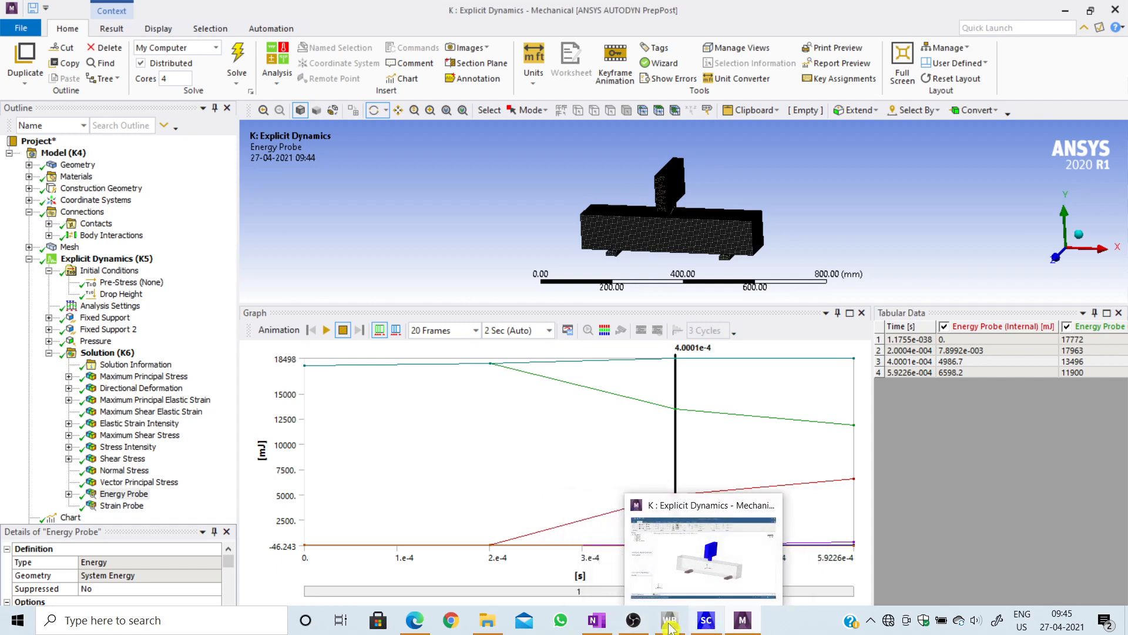
pyautogui.click(423, 627)
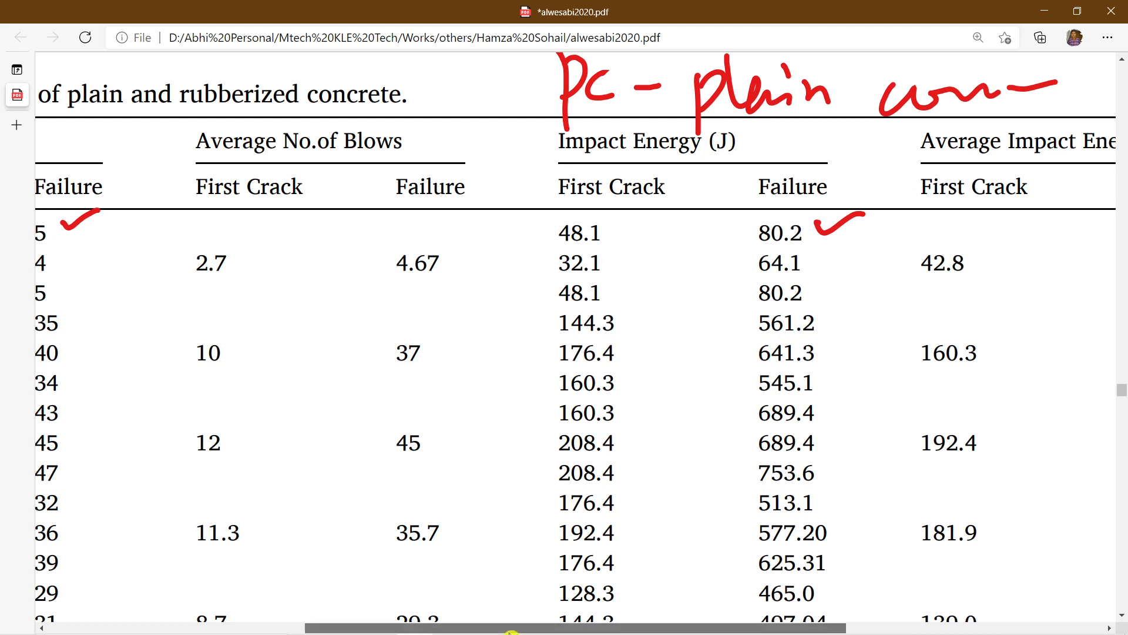
pyautogui.moveTo(510, 628); pyautogui.dragTo(416, 629)
pyautogui.click(1045, 11)
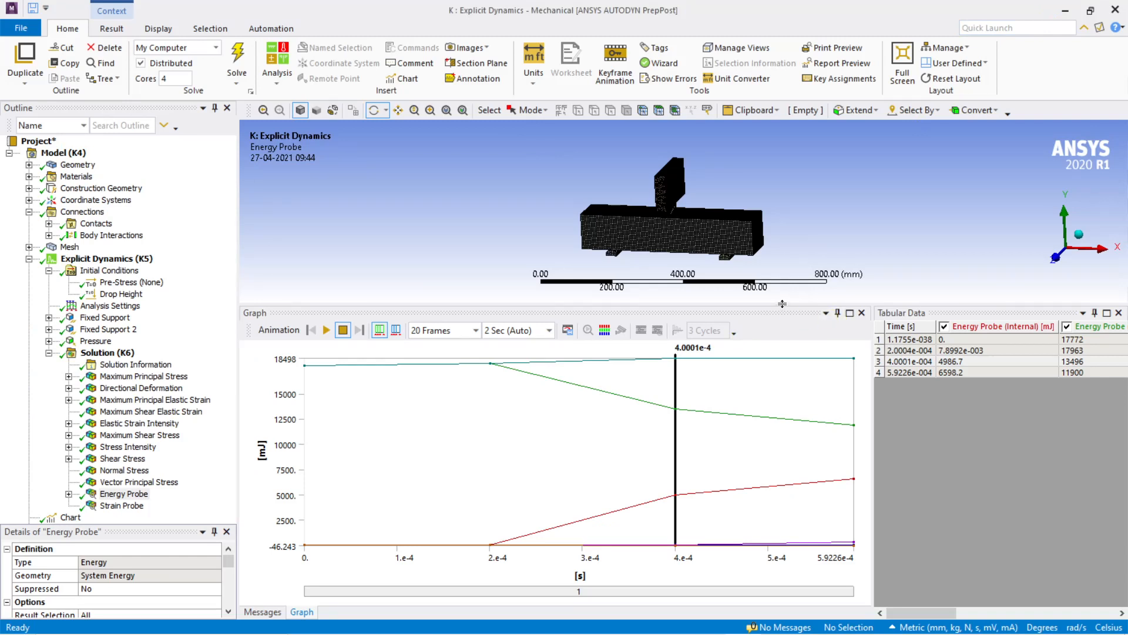
# Step: Reduce the Energy Probe graph's height and inspect the meshed beam and impactor from a closer, rotated view
pyautogui.moveTo(782, 303); pyautogui.dragTo(762, 473)
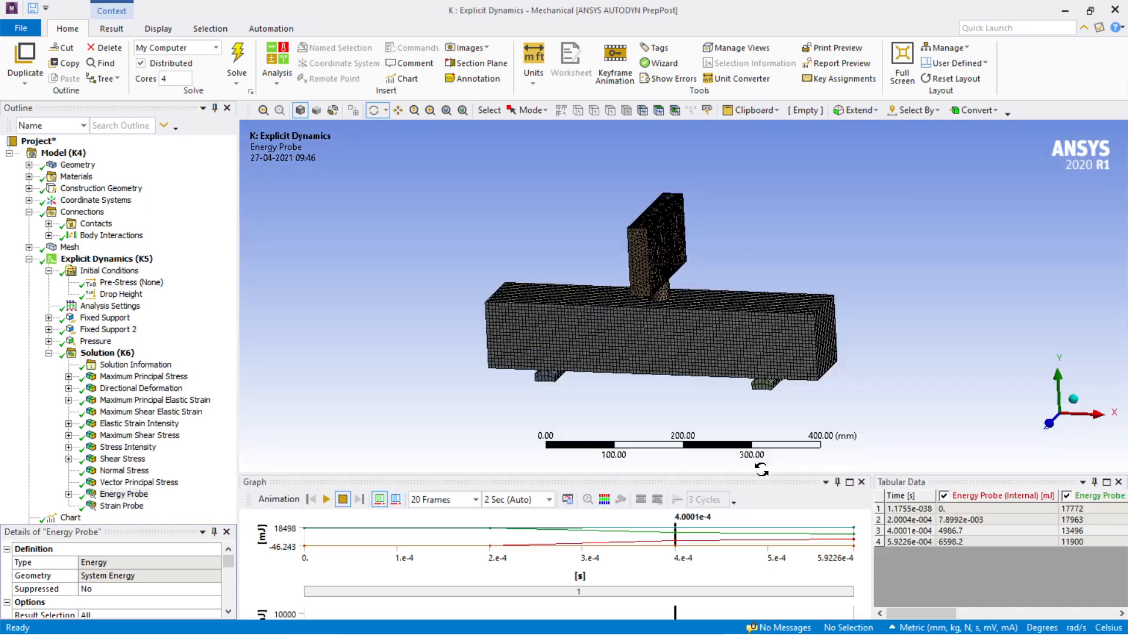
pyautogui.scroll(3, 748, 391)
pyautogui.moveTo(748, 391); pyautogui.dragTo(690, 333)
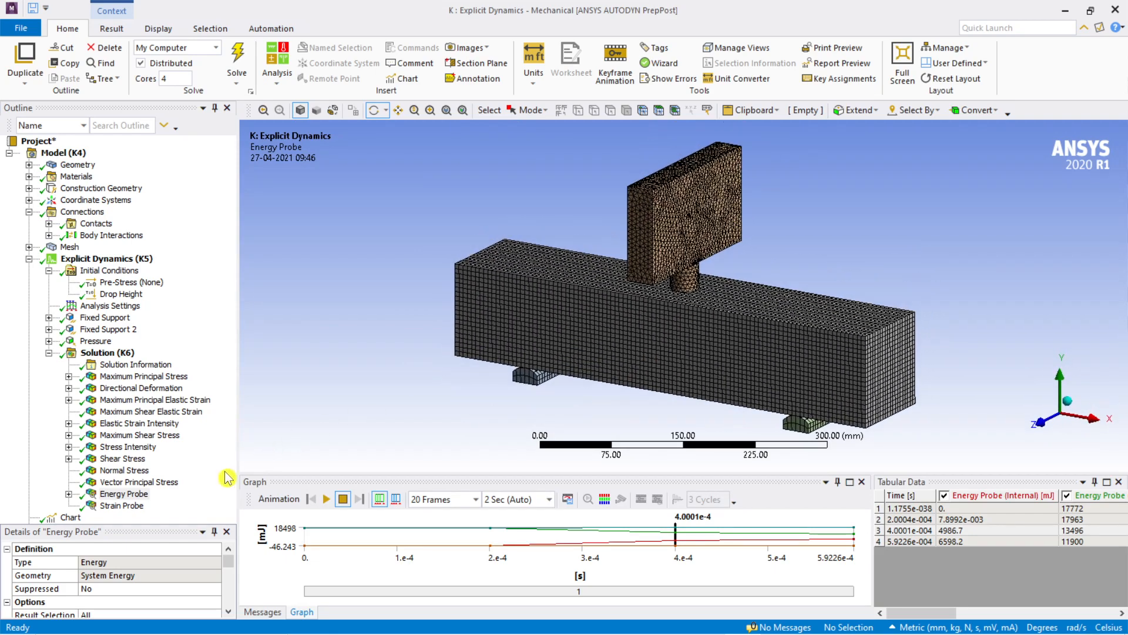
# Step: Display the Strain Probe result, enlarge its graph, and examine the beam mesh under the impactor tip
pyautogui.click(133, 508)
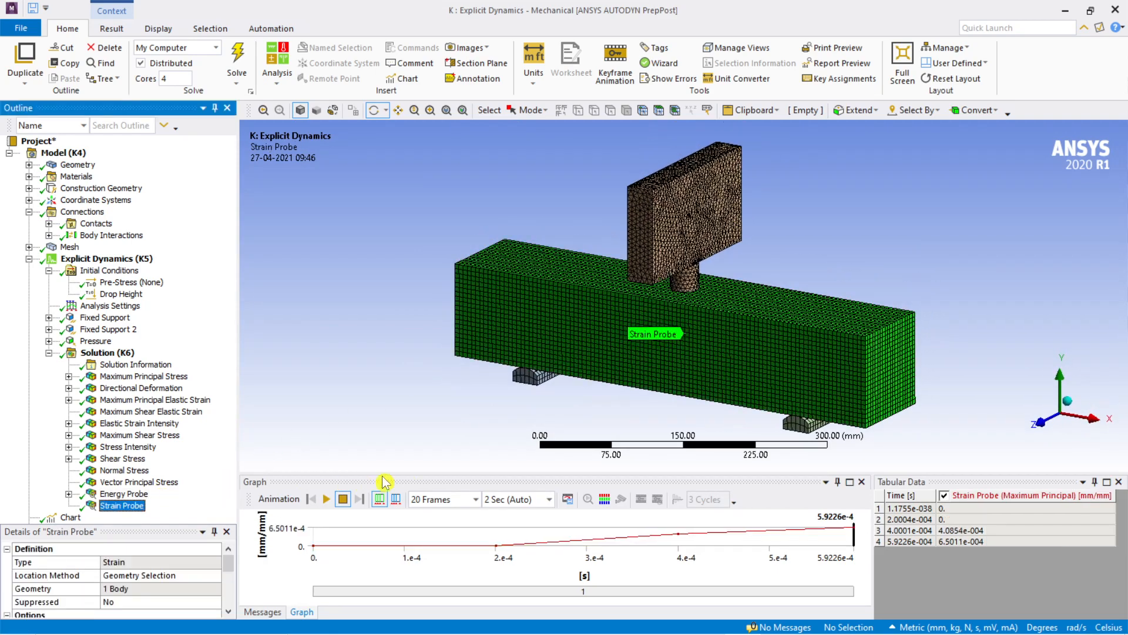
pyautogui.moveTo(551, 472); pyautogui.dragTo(551, 284)
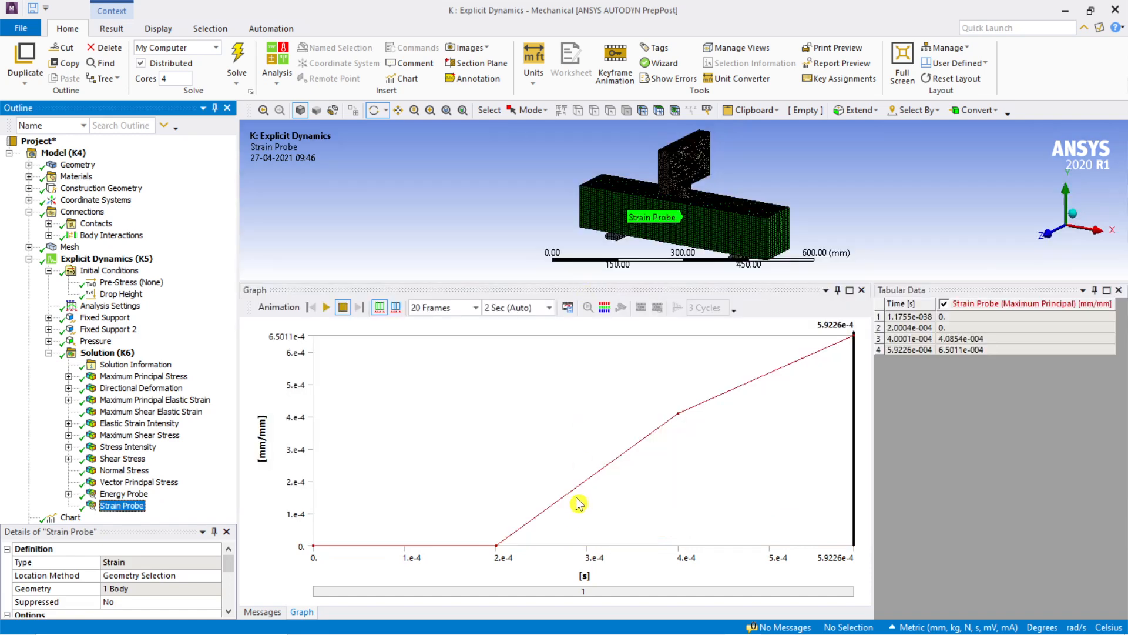
pyautogui.scroll(10, 724, 170)
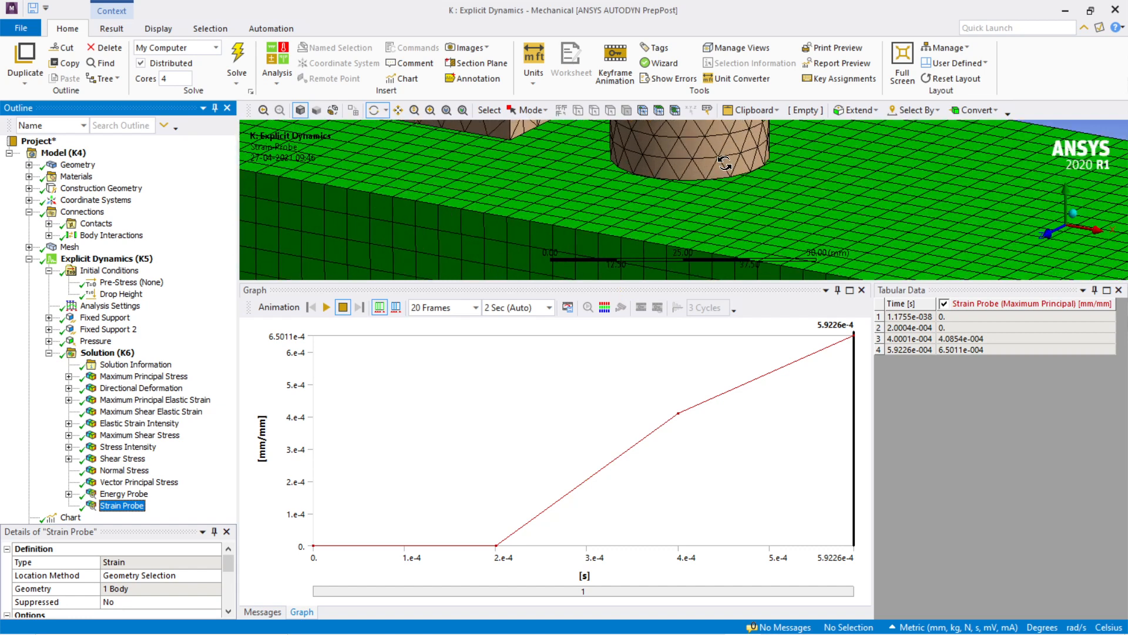
pyautogui.scroll(-8, 729, 186)
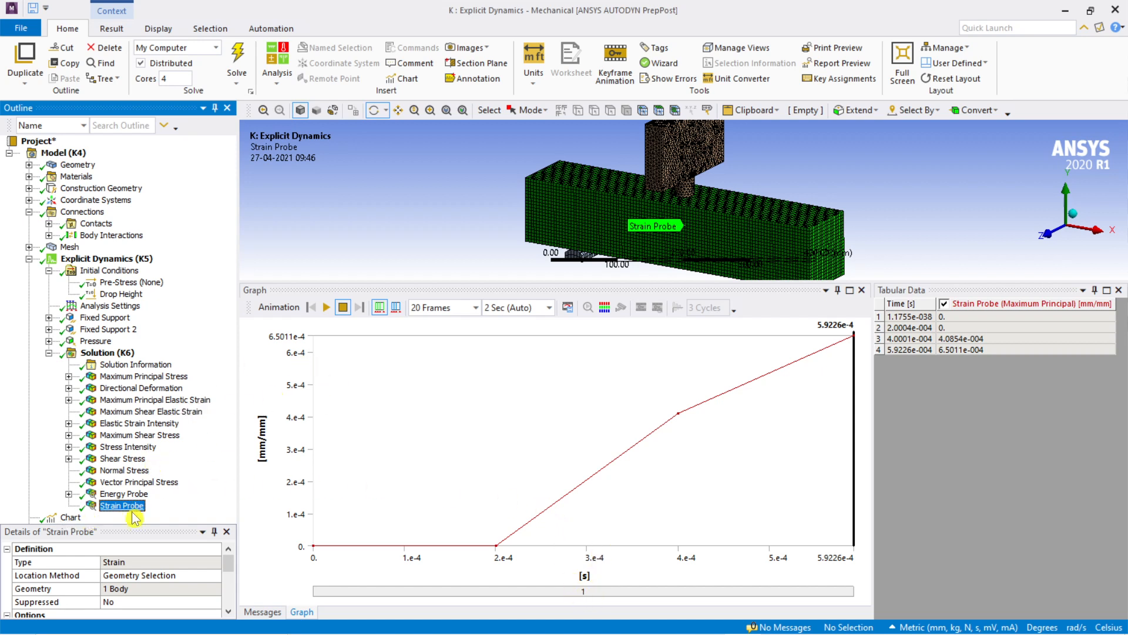
# Step: Collapse the Initial Conditions branch and review the charts of maximum principal strain, directional deformation, and pressure with stress intensity
pyautogui.click(48, 271)
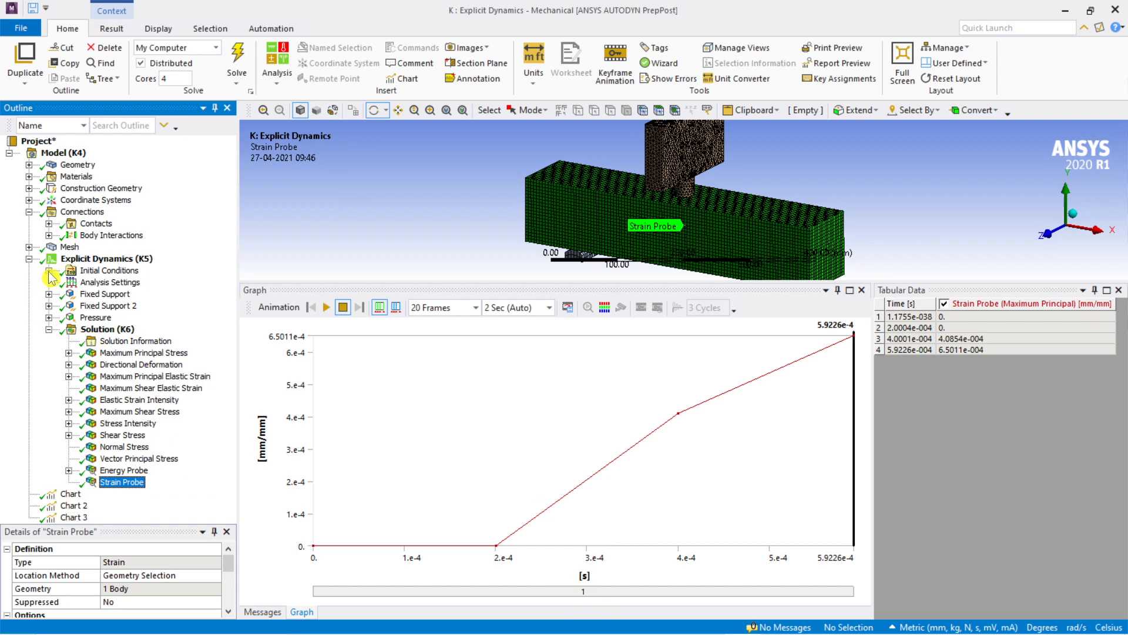
pyautogui.click(70, 495)
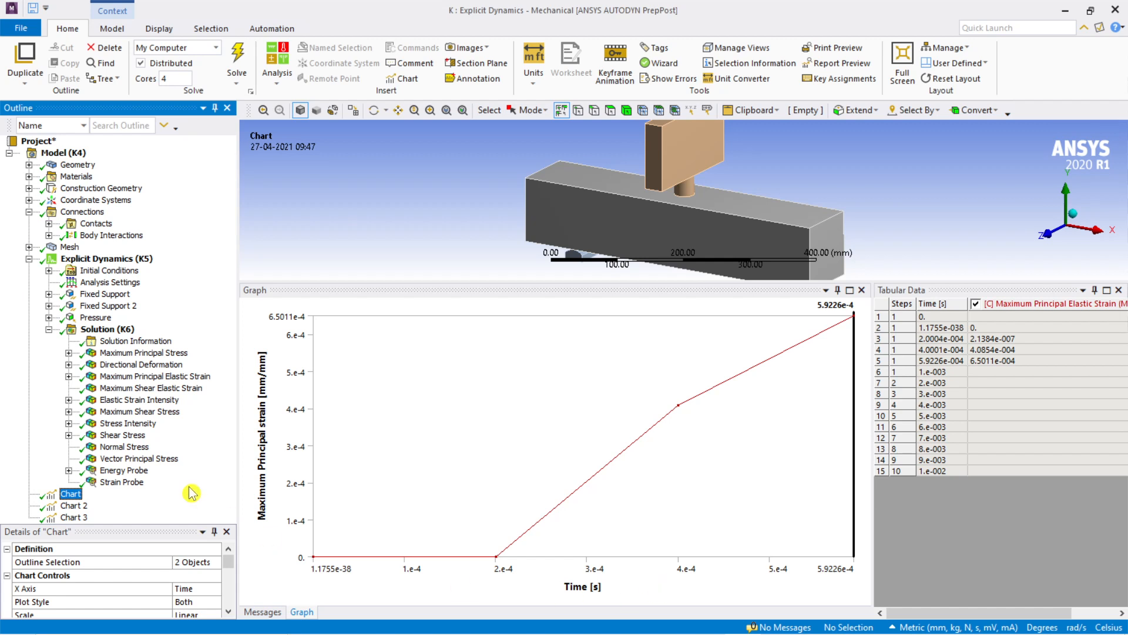
pyautogui.click(73, 506)
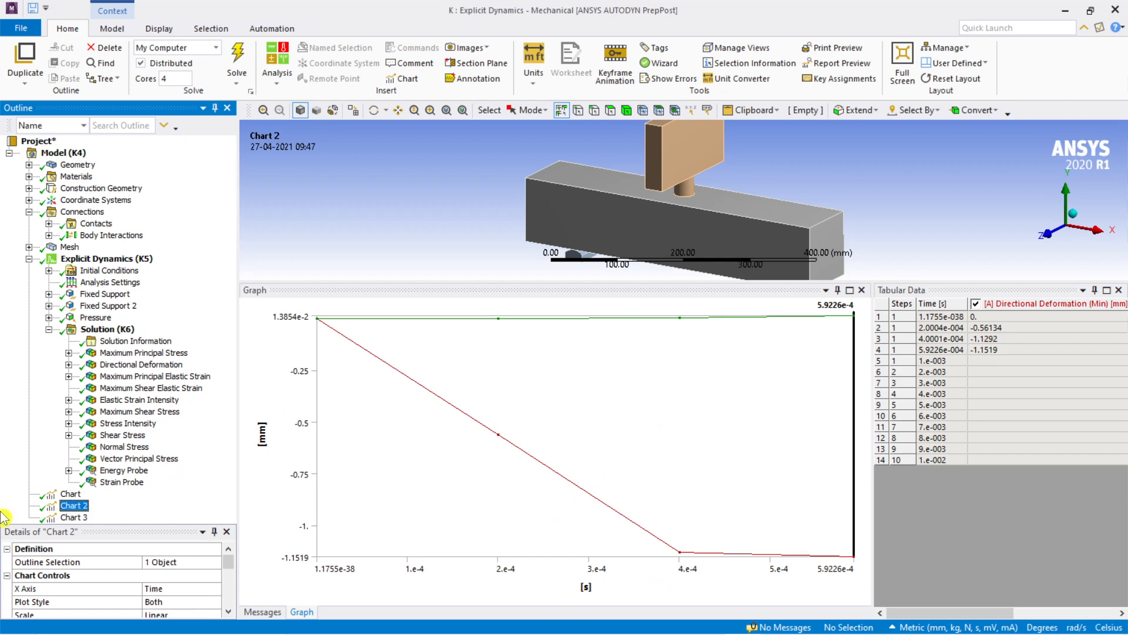
pyautogui.click(73, 517)
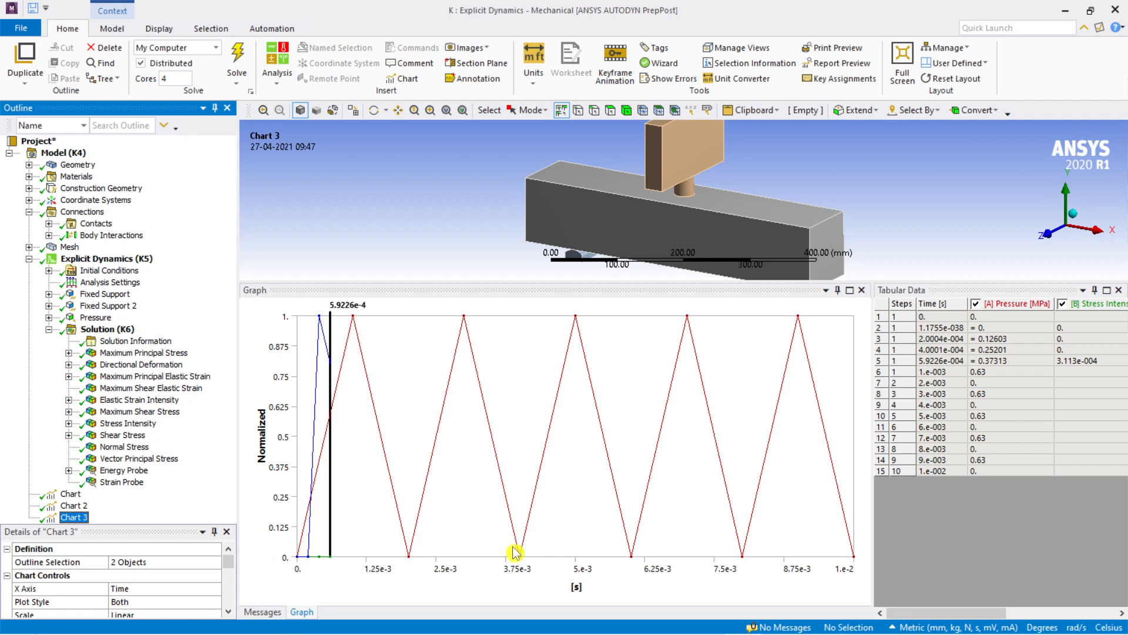
pyautogui.scroll(-2, 728, 243)
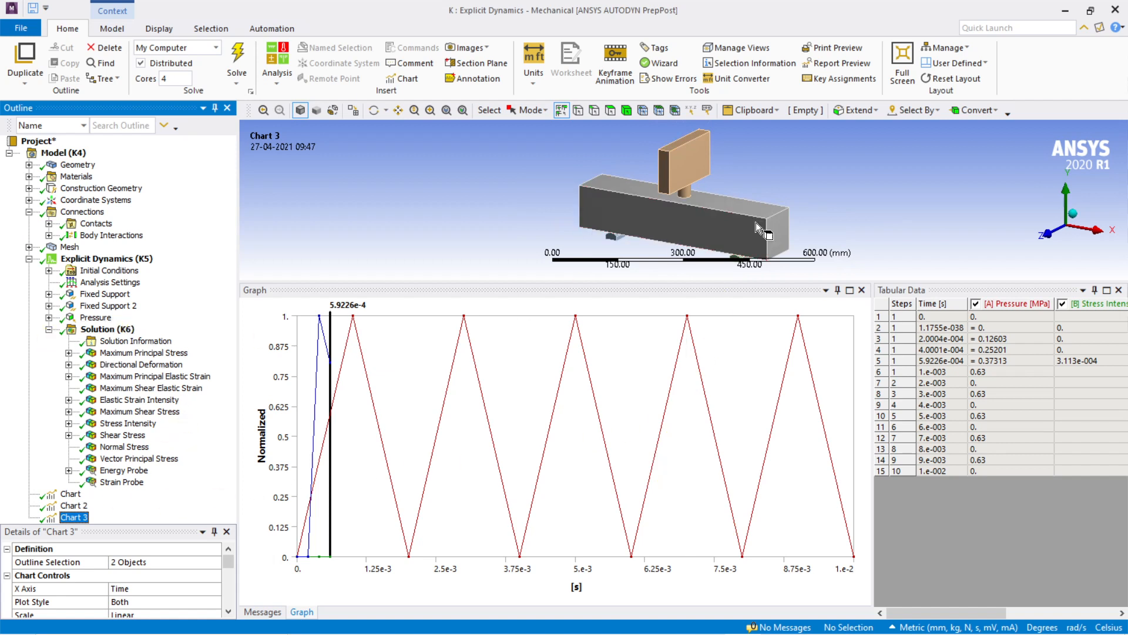
# Step: Reduce the height of the pressure and stress intensity chart and examine the impactor, beam and supports in the enlarged model view
pyautogui.moveTo(800, 282); pyautogui.dragTo(801, 473)
pyautogui.scroll(1, 799, 427)
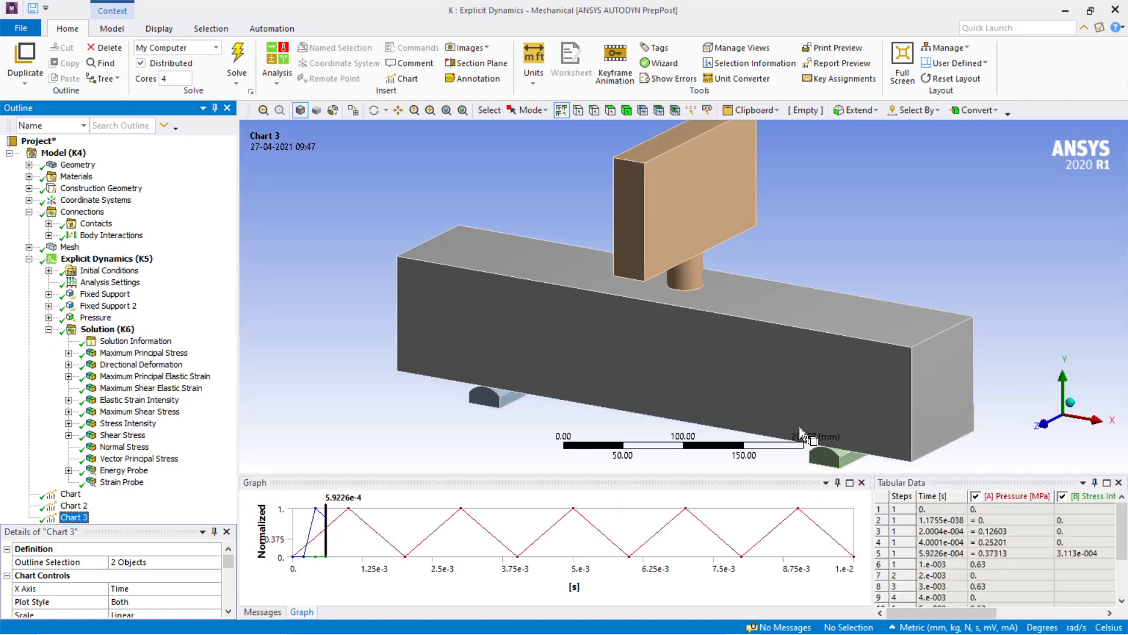
pyautogui.scroll(-2, 802, 406)
pyautogui.keyDown('ctrl'); pyautogui.moveTo(801, 407); pyautogui.dragTo(767, 385, button='middle'); pyautogui.keyUp('ctrl')
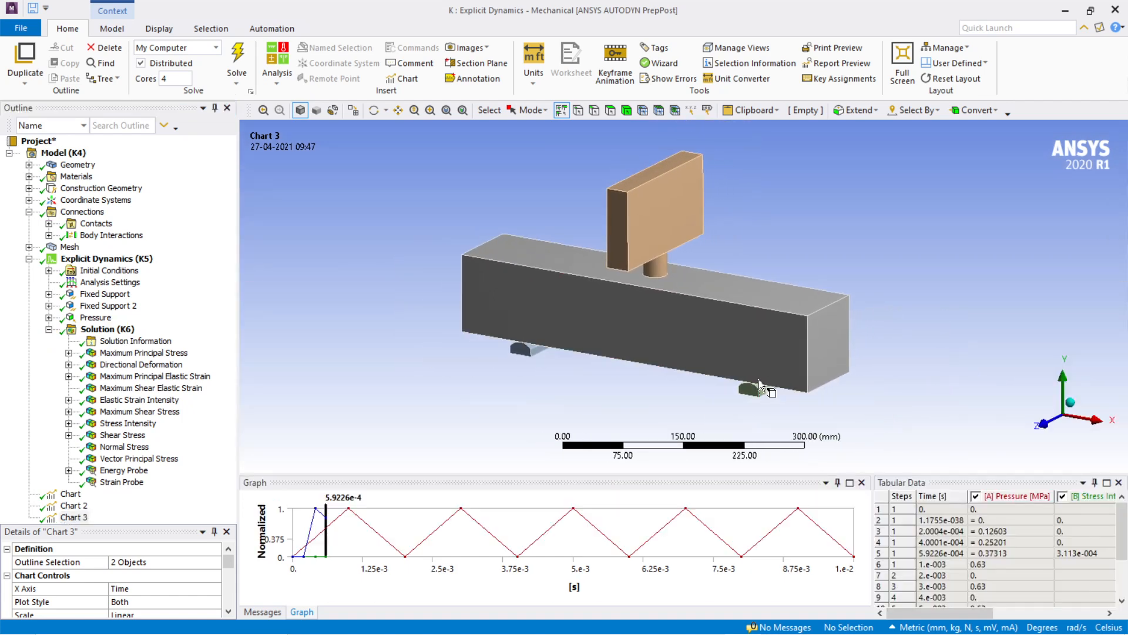
pyautogui.scroll(1, 758, 380)
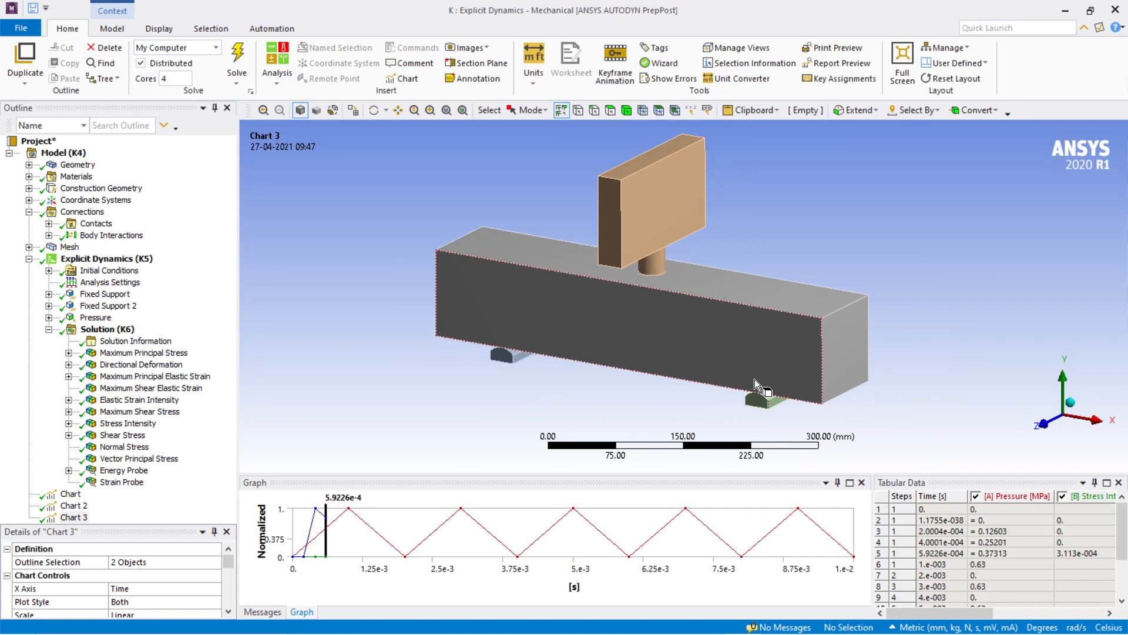
pyautogui.moveTo(651, 632)
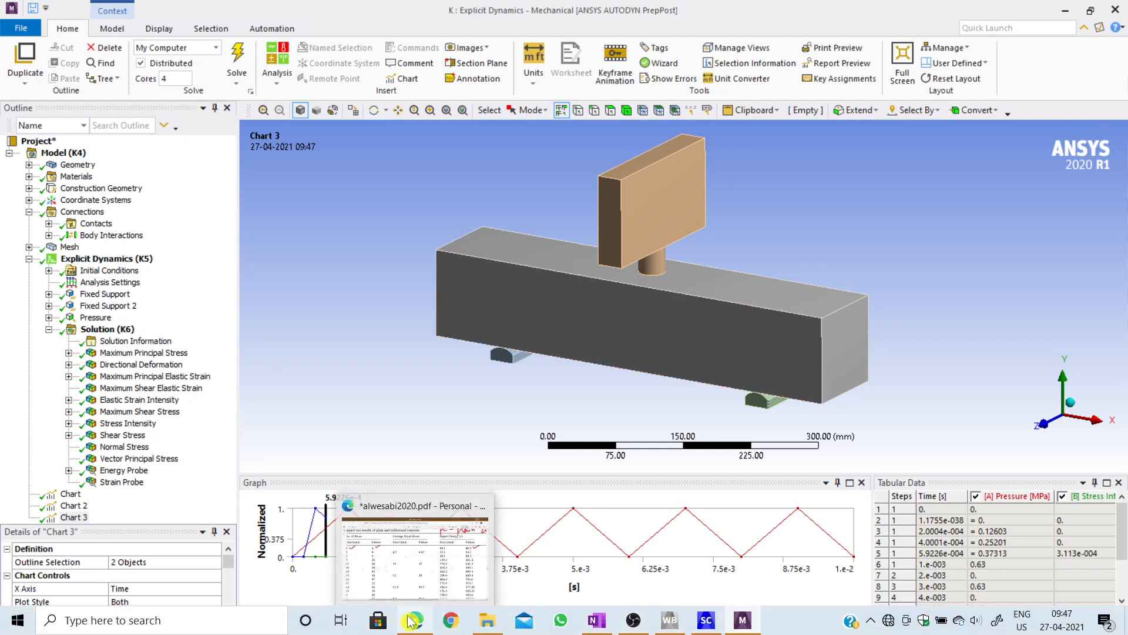
pyautogui.scroll(-1, 684, 381)
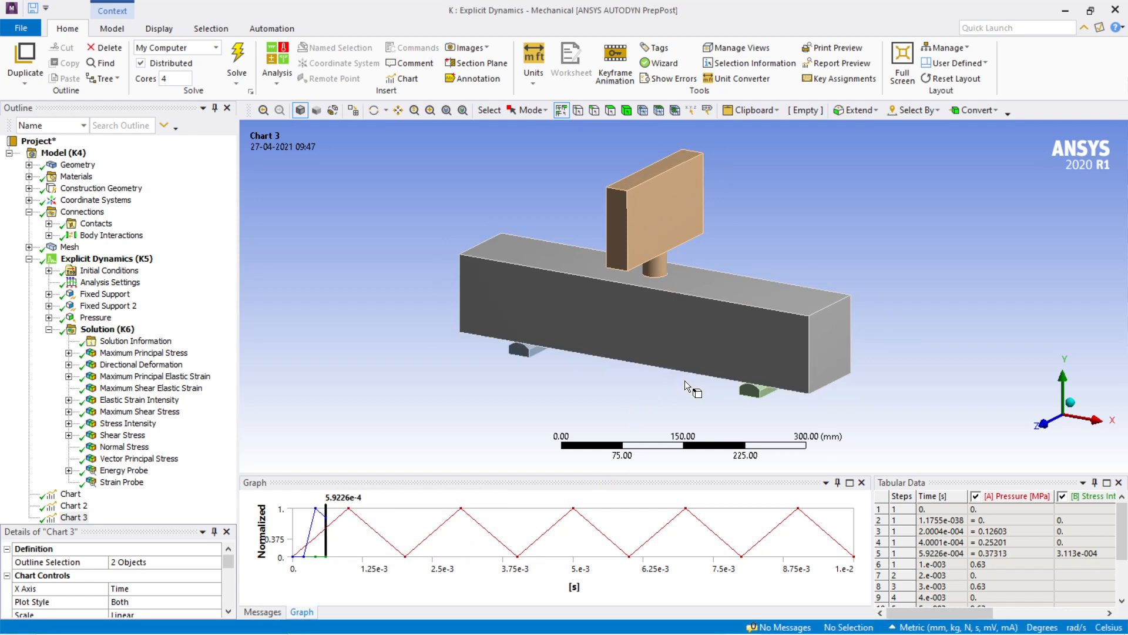
pyautogui.keyDown('ctrl'); pyautogui.moveTo(685, 379); pyautogui.dragTo(672, 379, button='middle'); pyautogui.keyUp('ctrl')
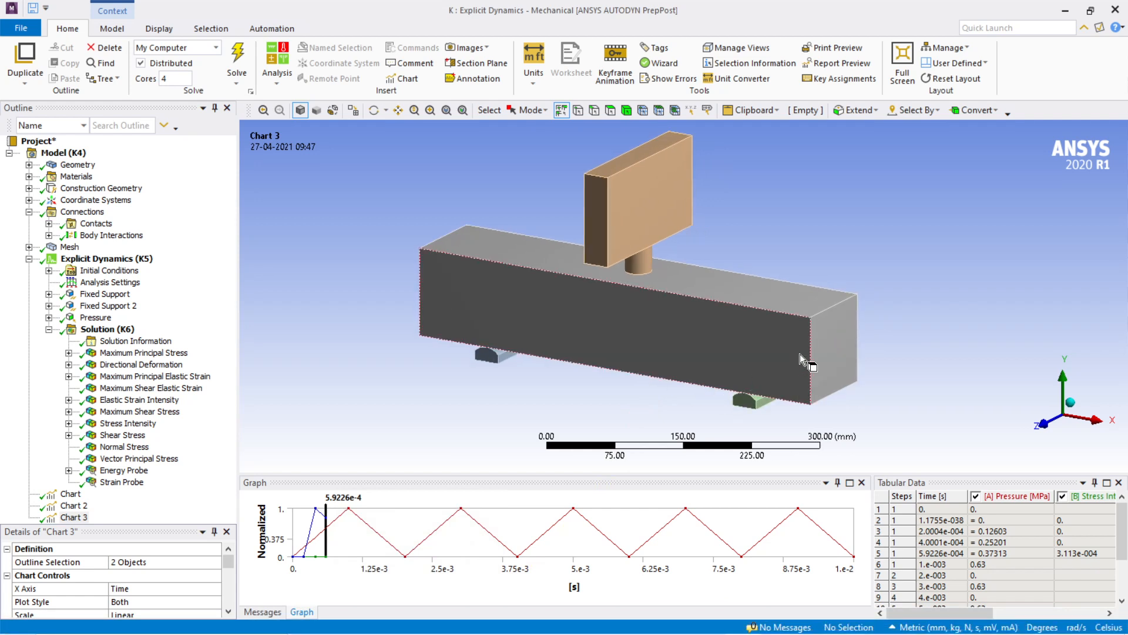
pyautogui.scroll(2, 799, 354)
pyautogui.keyDown('ctrl'); pyautogui.moveTo(800, 354); pyautogui.dragTo(795, 365, button='middle'); pyautogui.keyUp('ctrl')
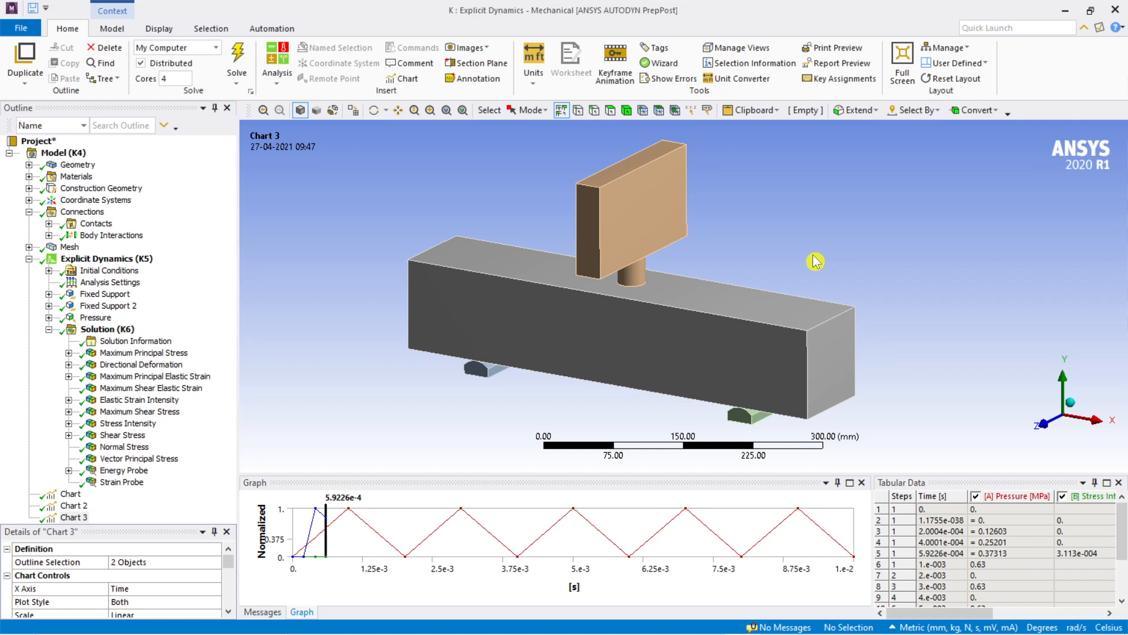
pyautogui.moveTo(647, 631)
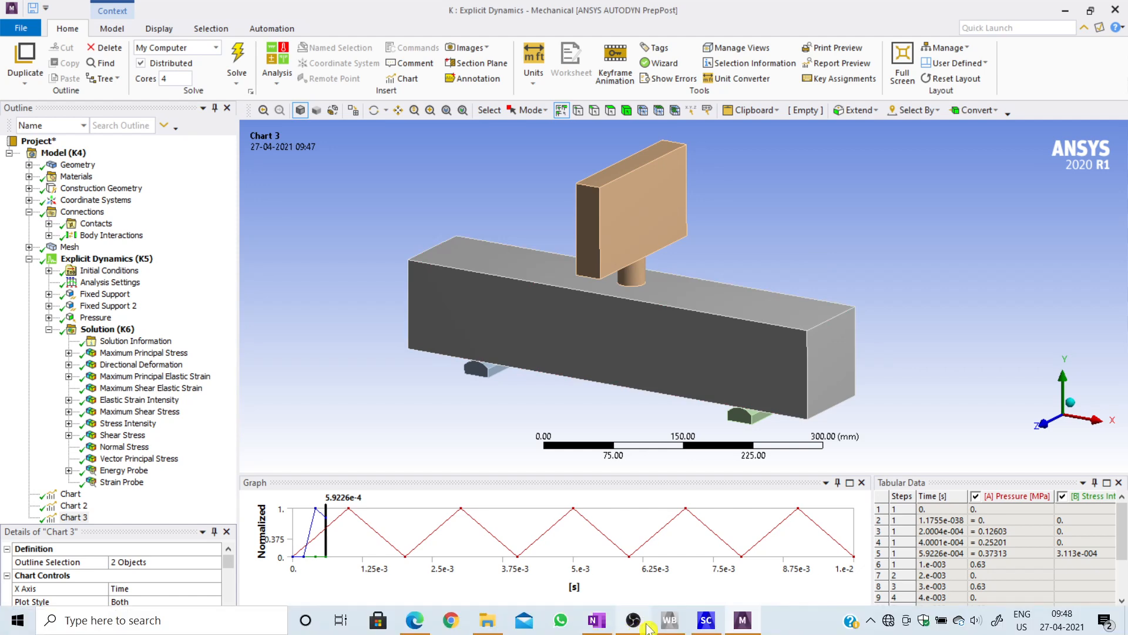
pyautogui.click(682, 552)
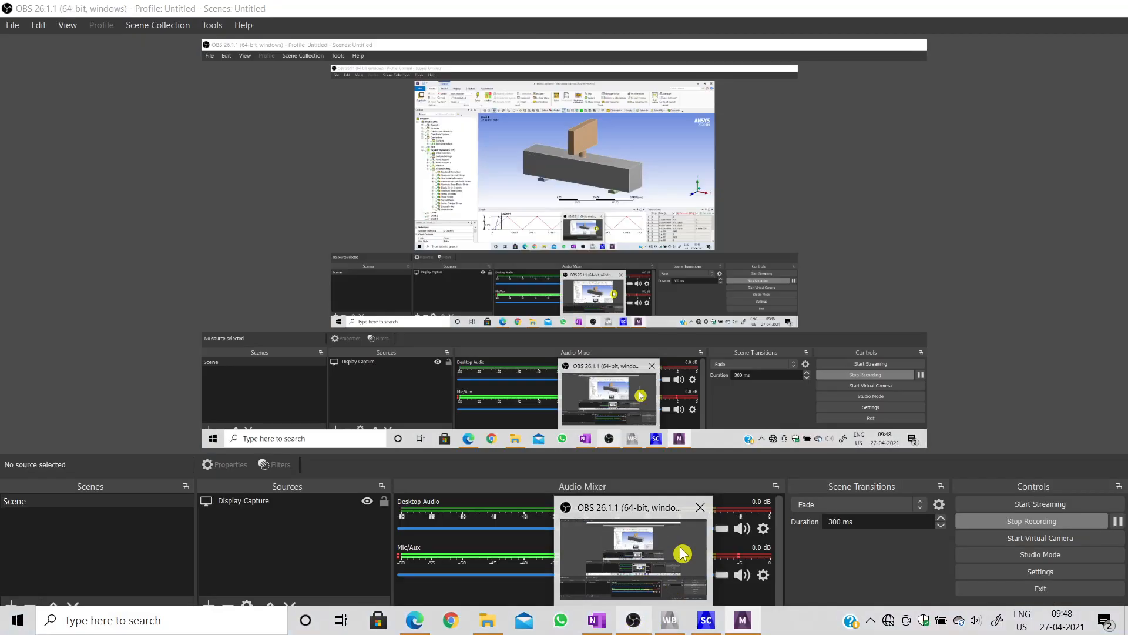